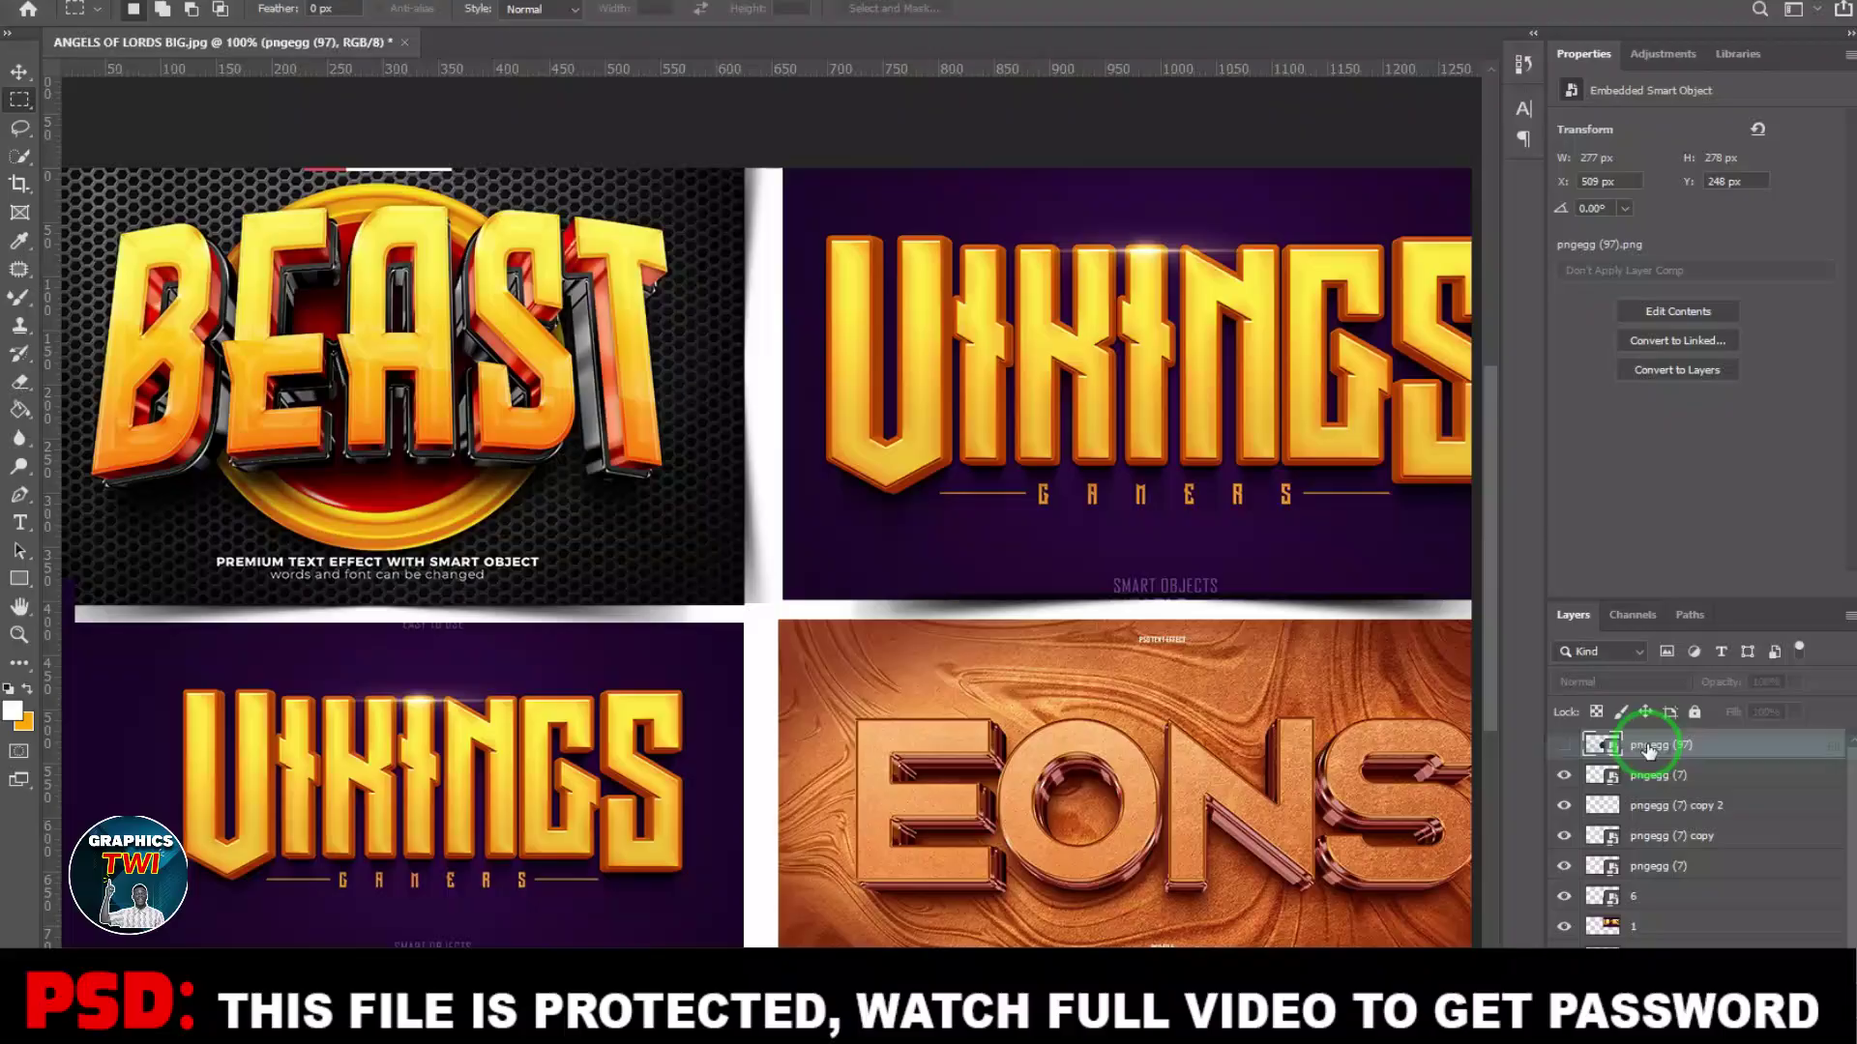
Step: Minimize the open window to reveal the desktop with the CHRISTMASS 3D FONT archive
{"action": "left_click", "coordinate": [1649, 746]}
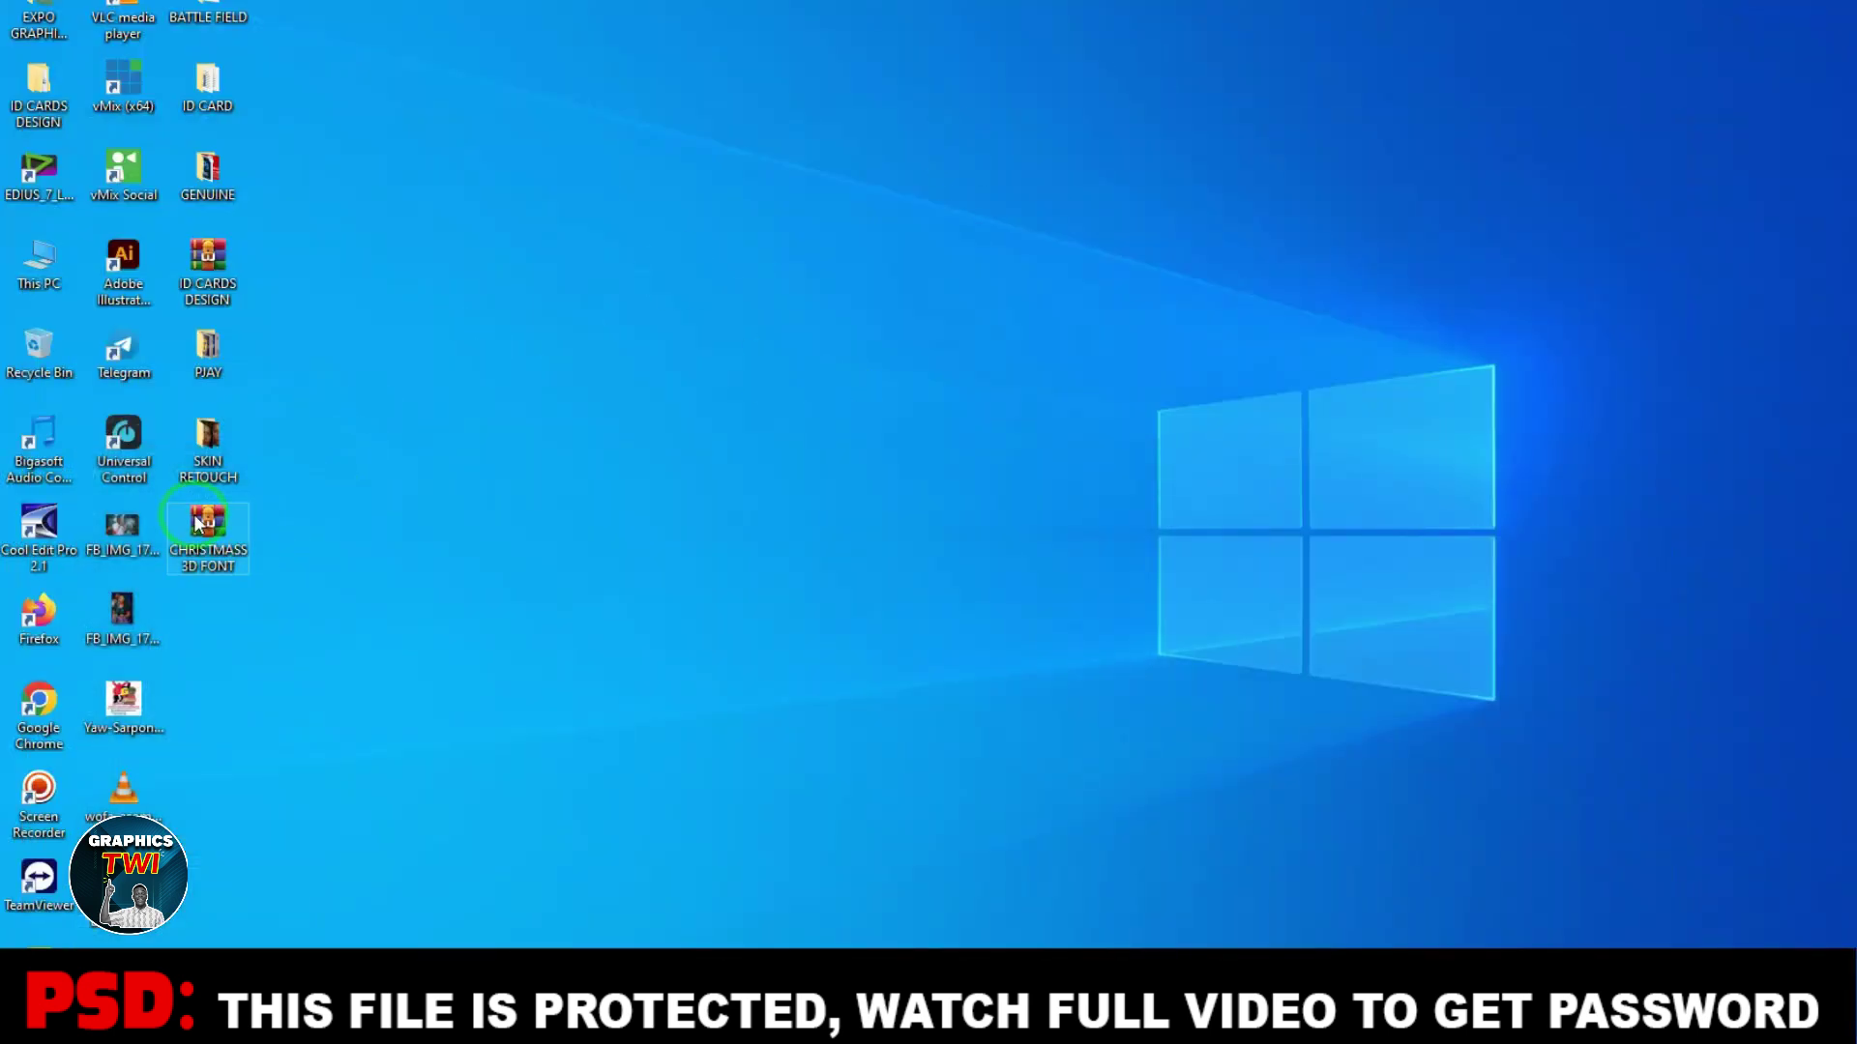
Step: Extract the CHRISTMASS 3D FONT archive to its suggested desktop folder, entering the archive password
{"action": "right_click", "coordinate": [193, 537]}
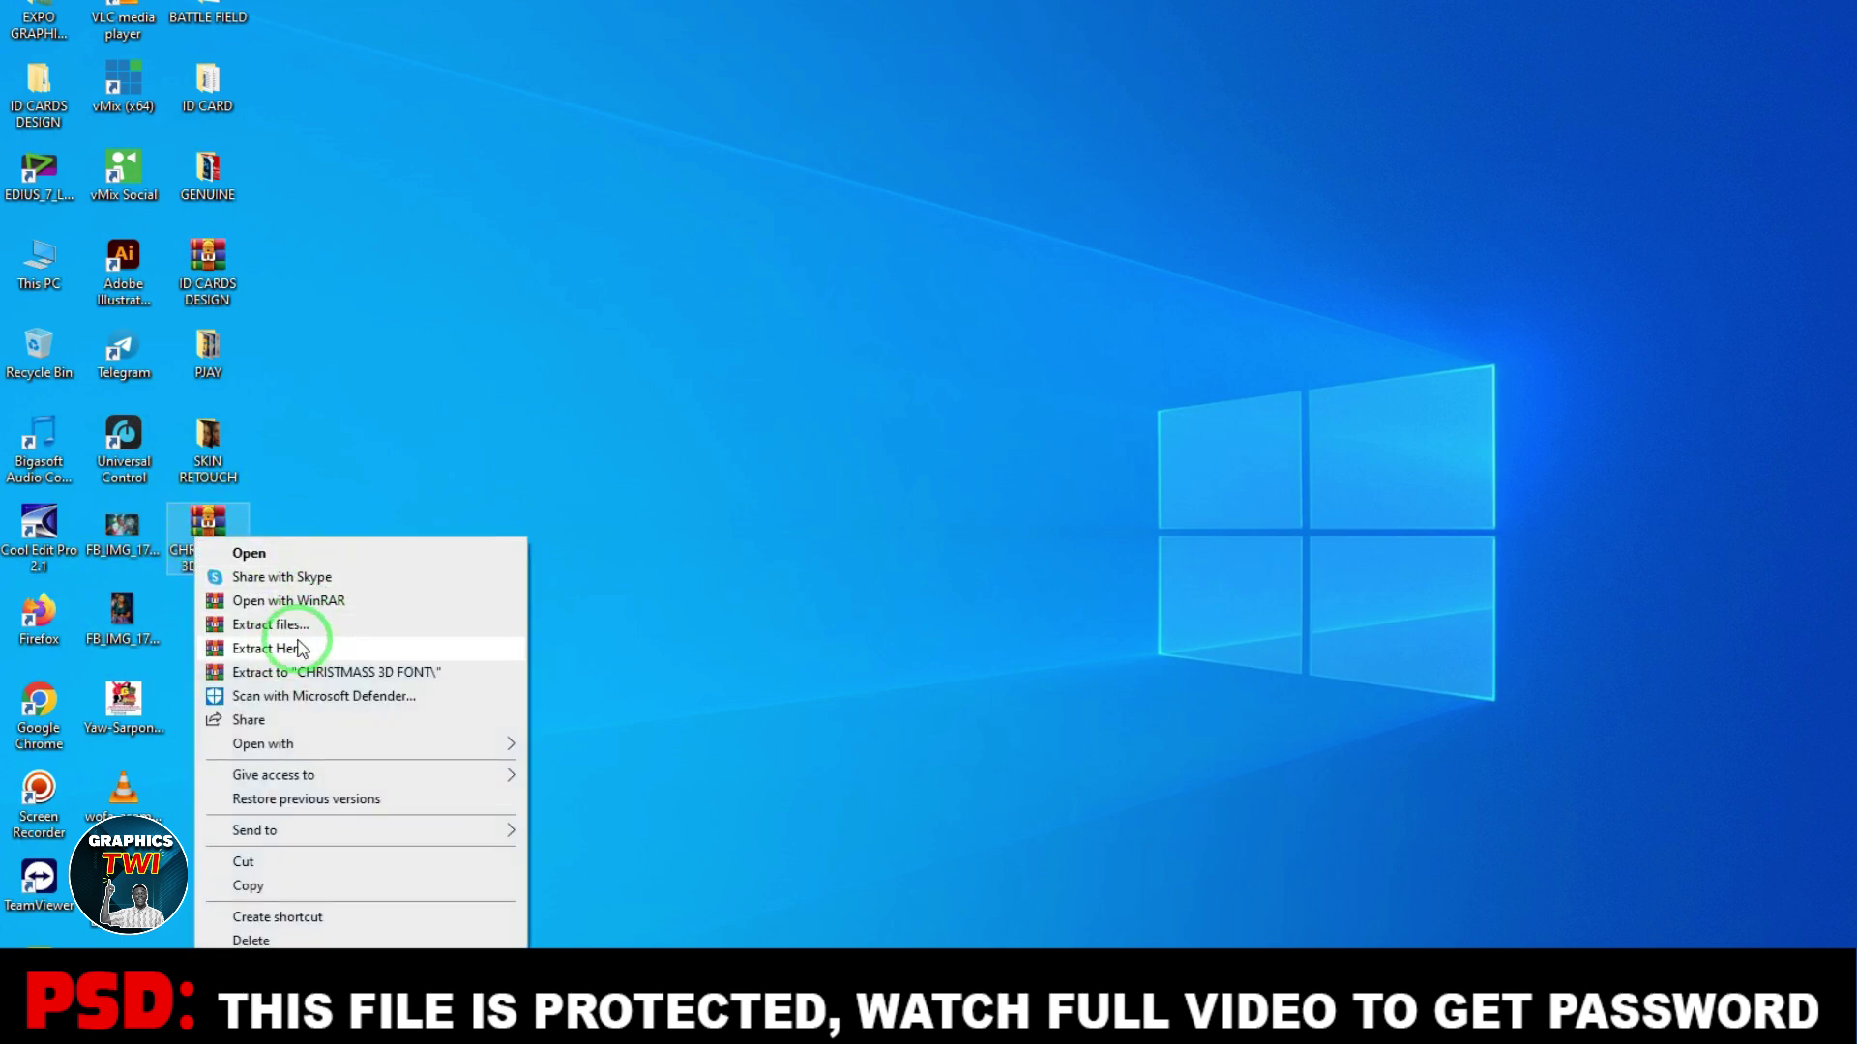
{"action": "left_click", "coordinate": [294, 626]}
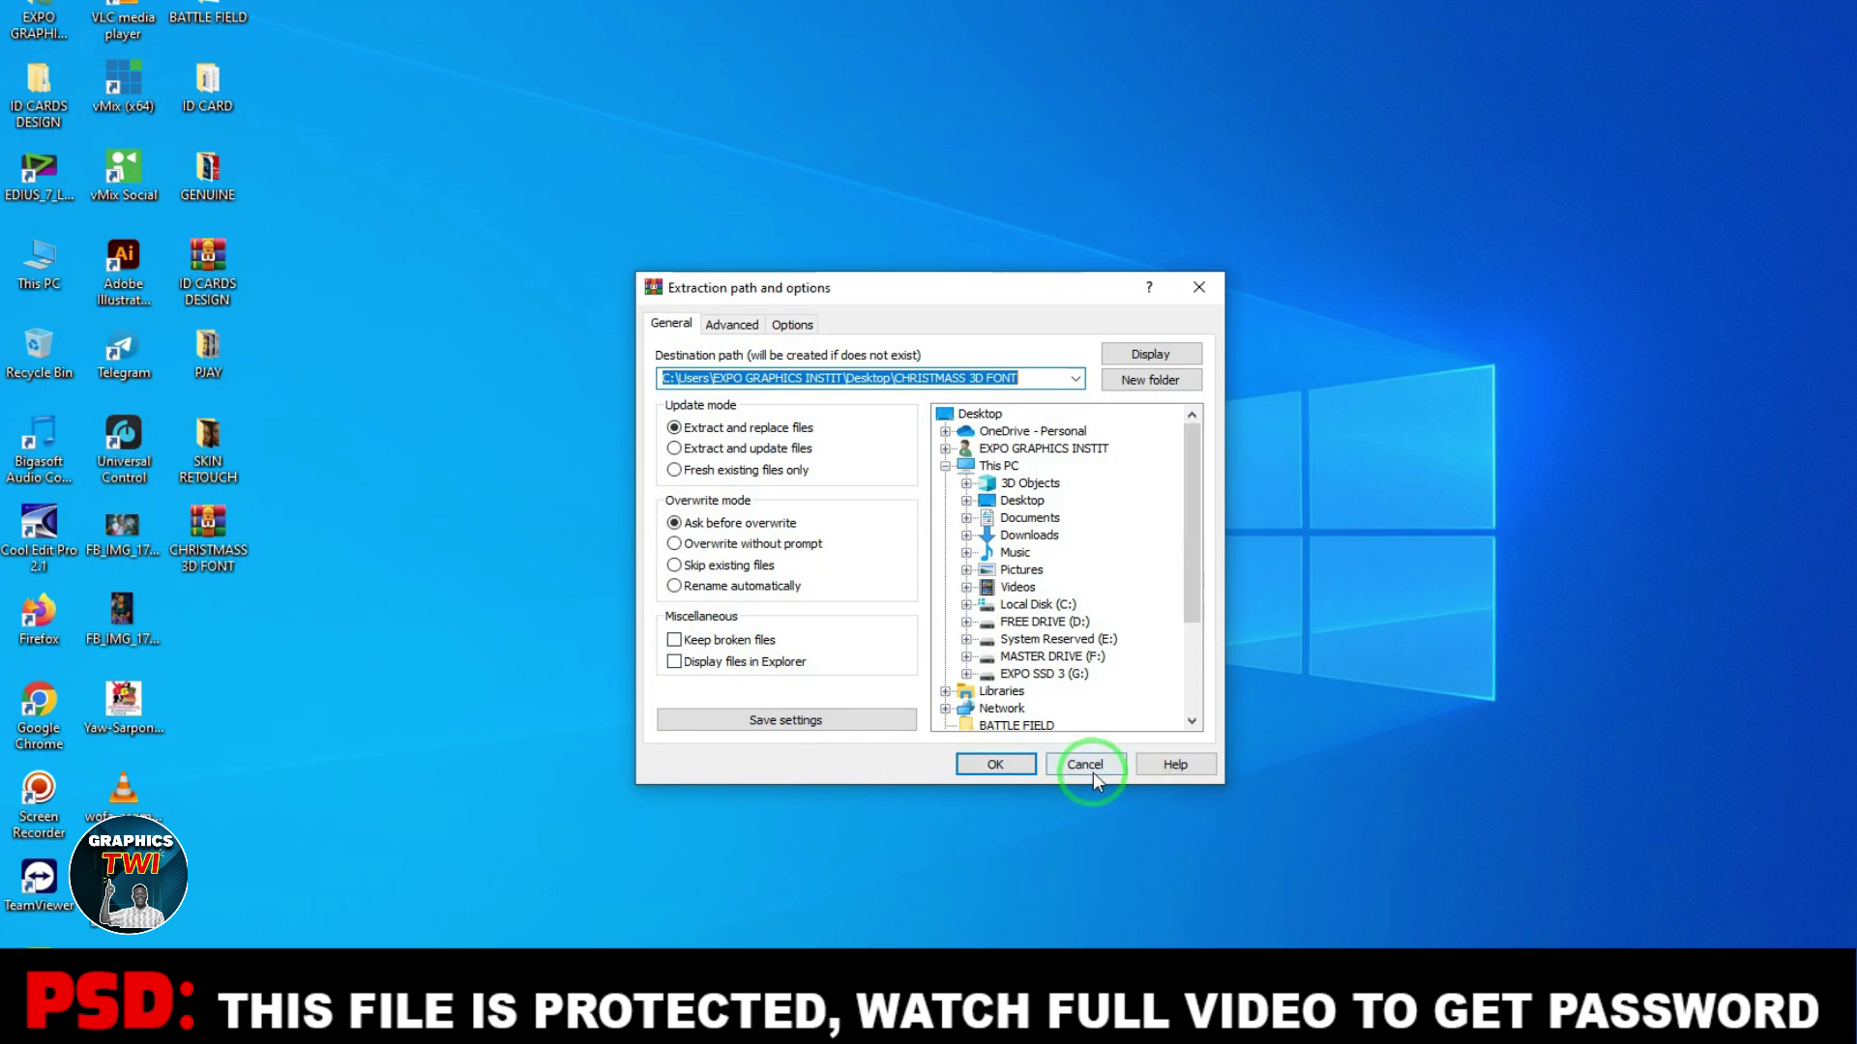
{"action": "left_click", "coordinate": [1008, 768]}
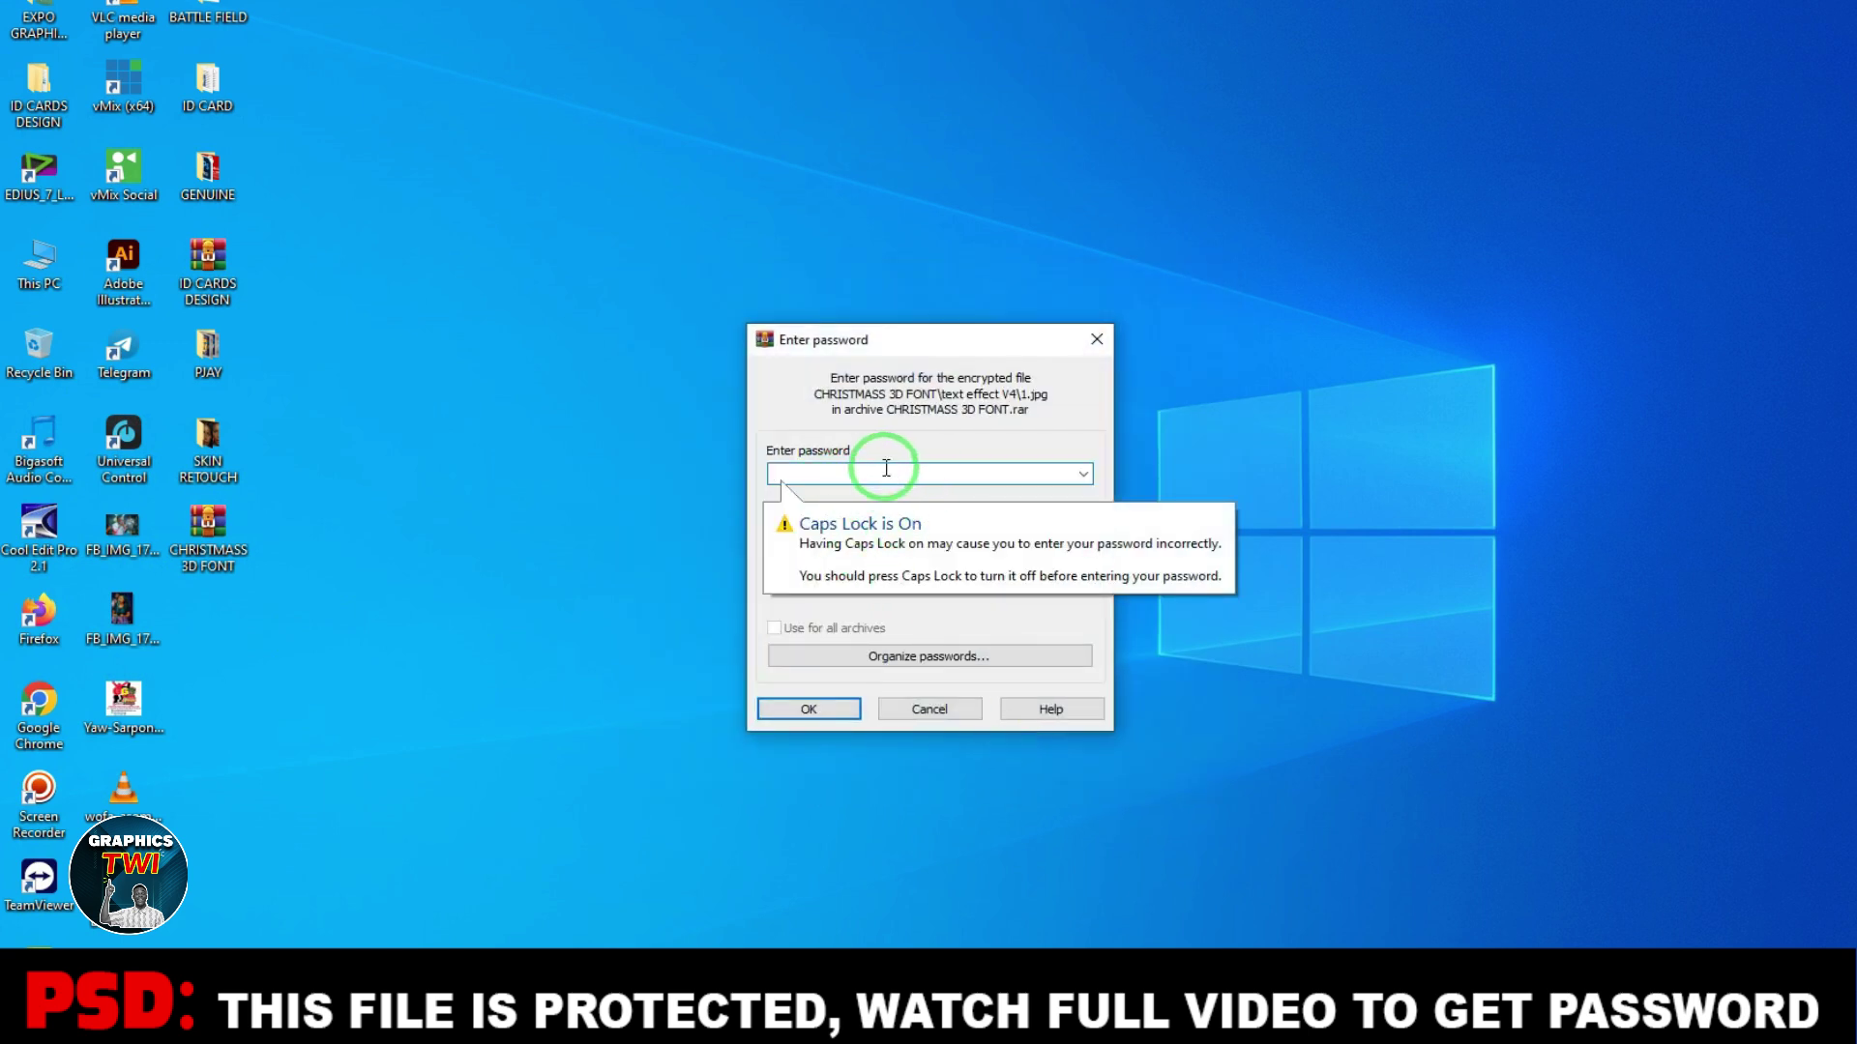
{"action": "type", "text": "1"}
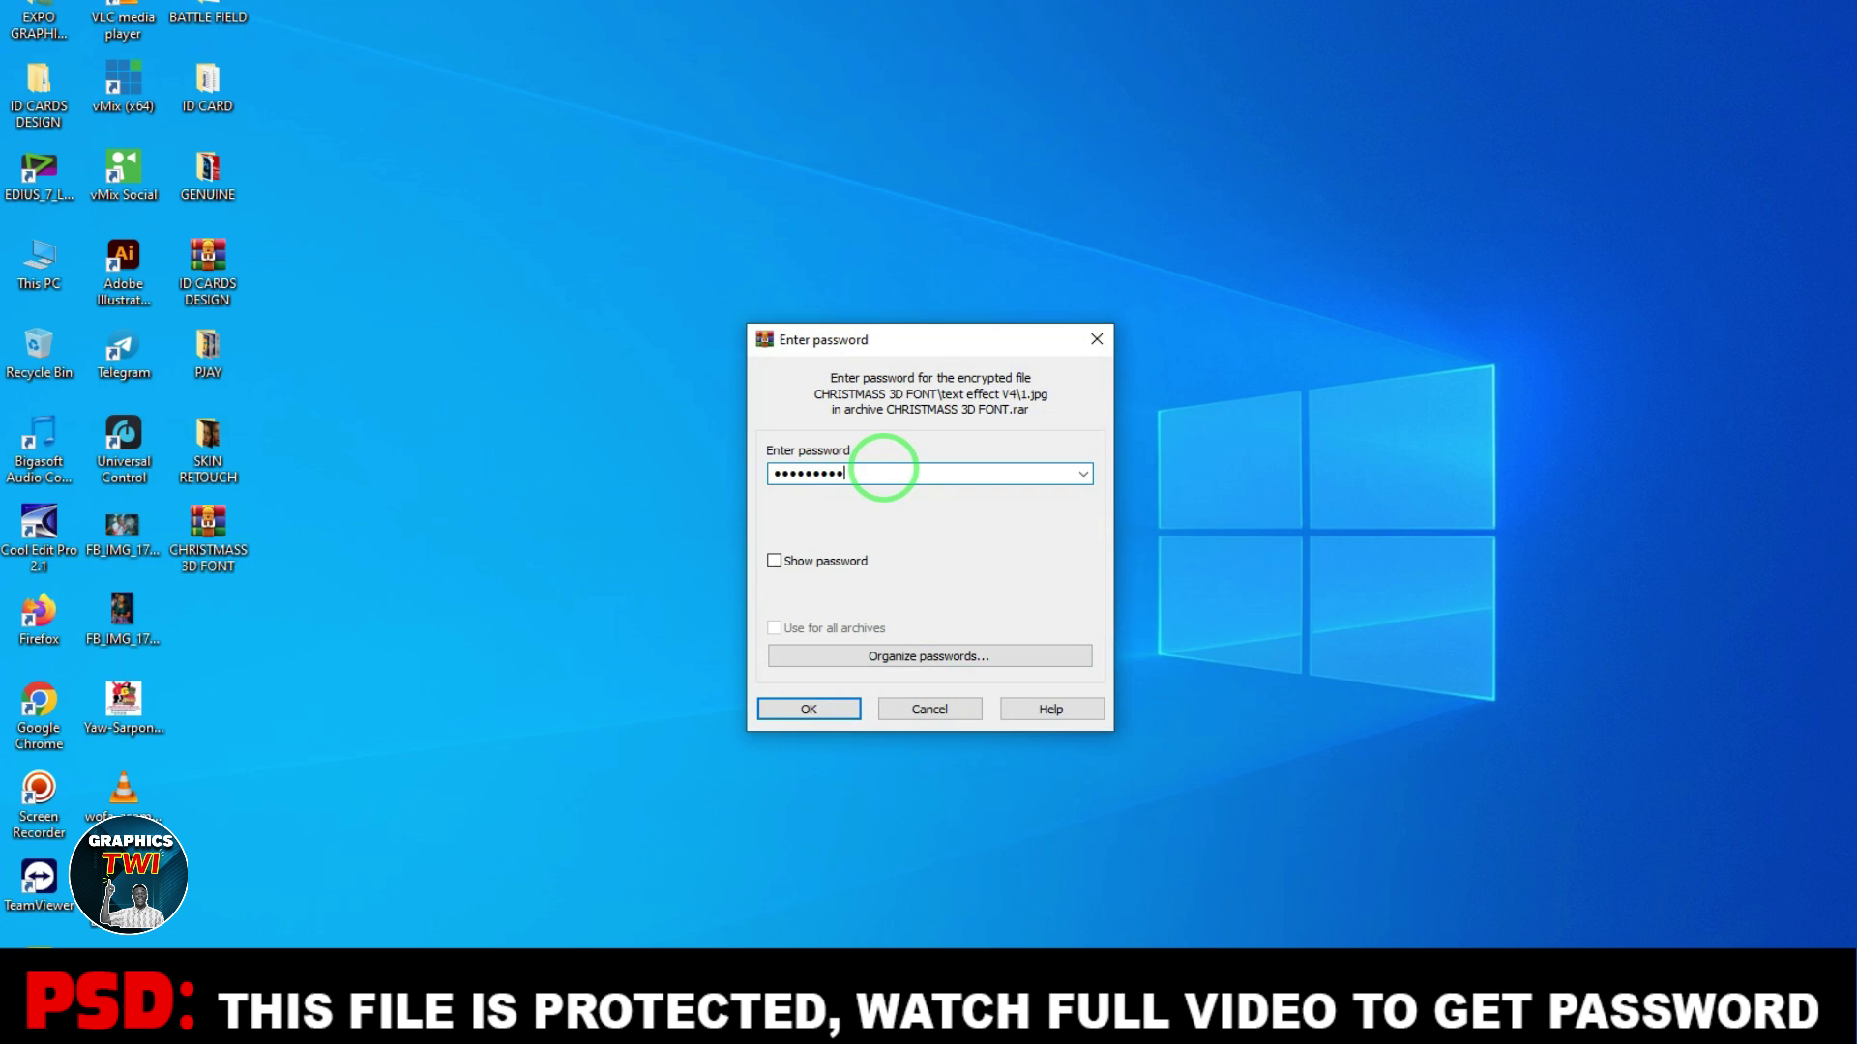
{"action": "type", "text": "1"}
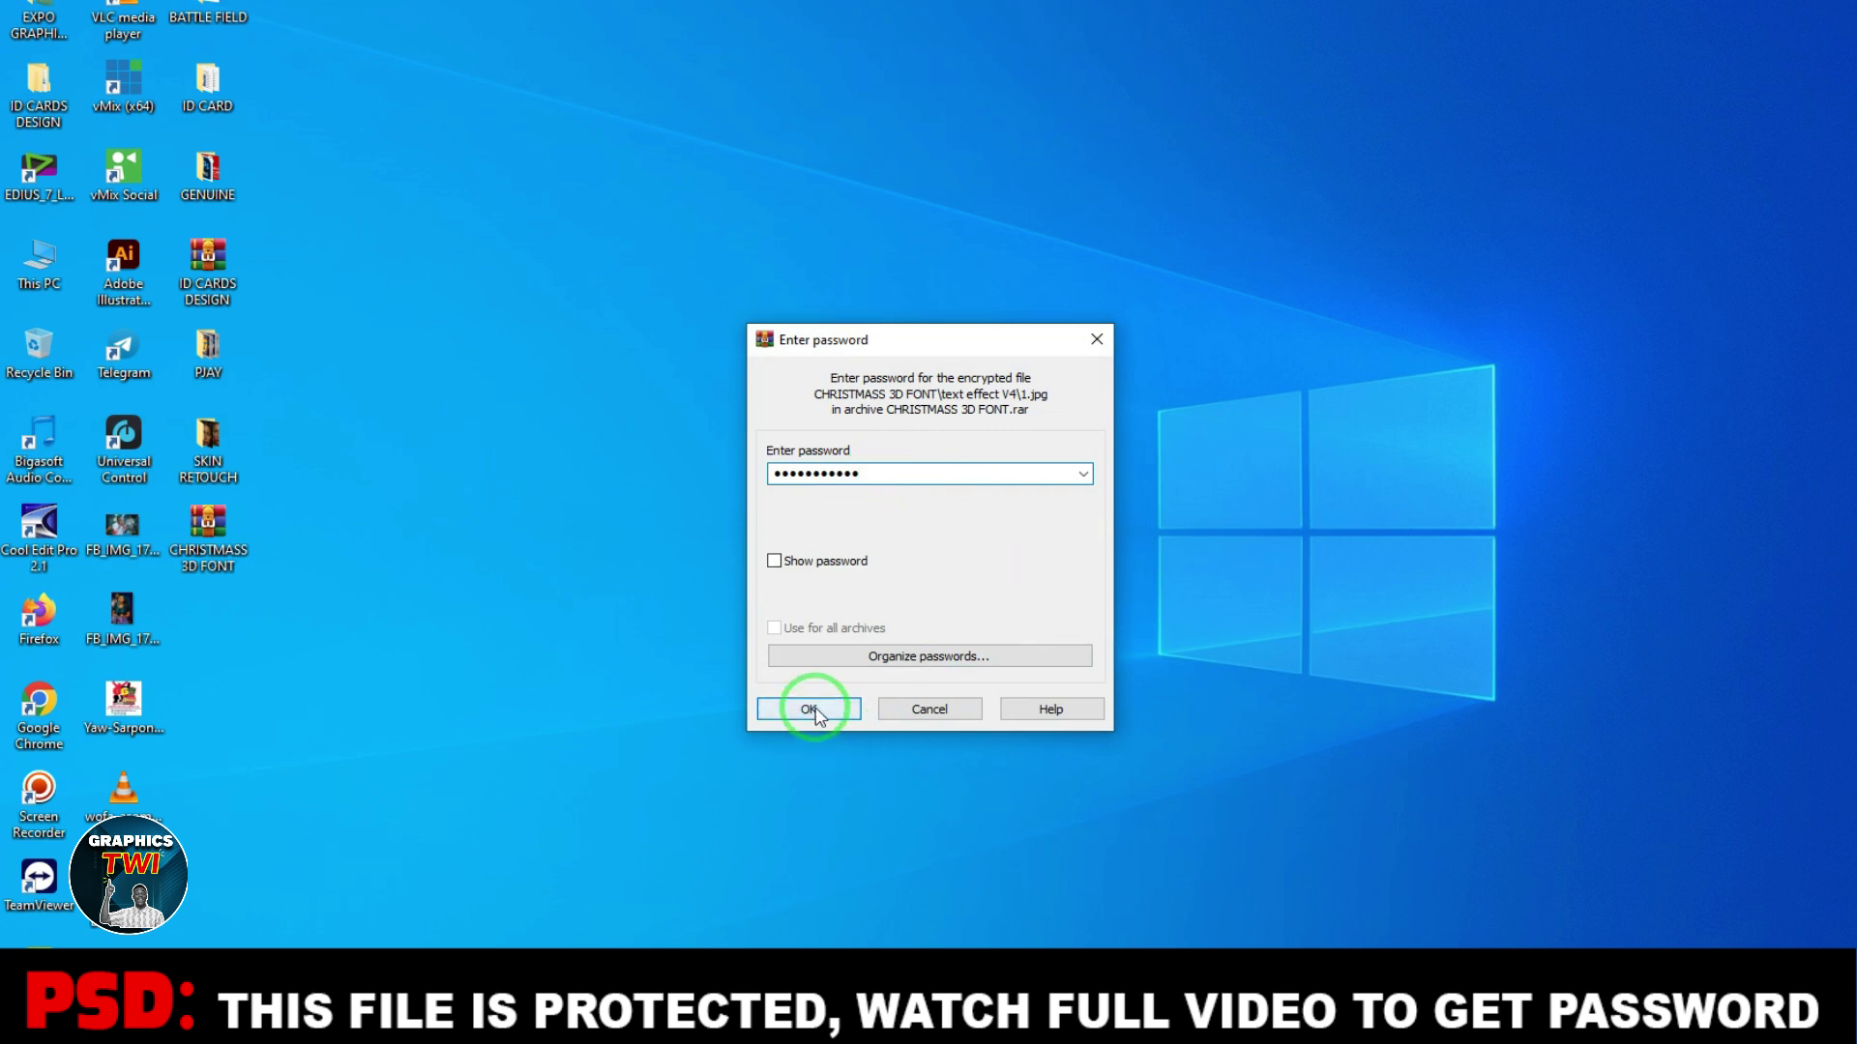
{"action": "left_click", "coordinate": [816, 711]}
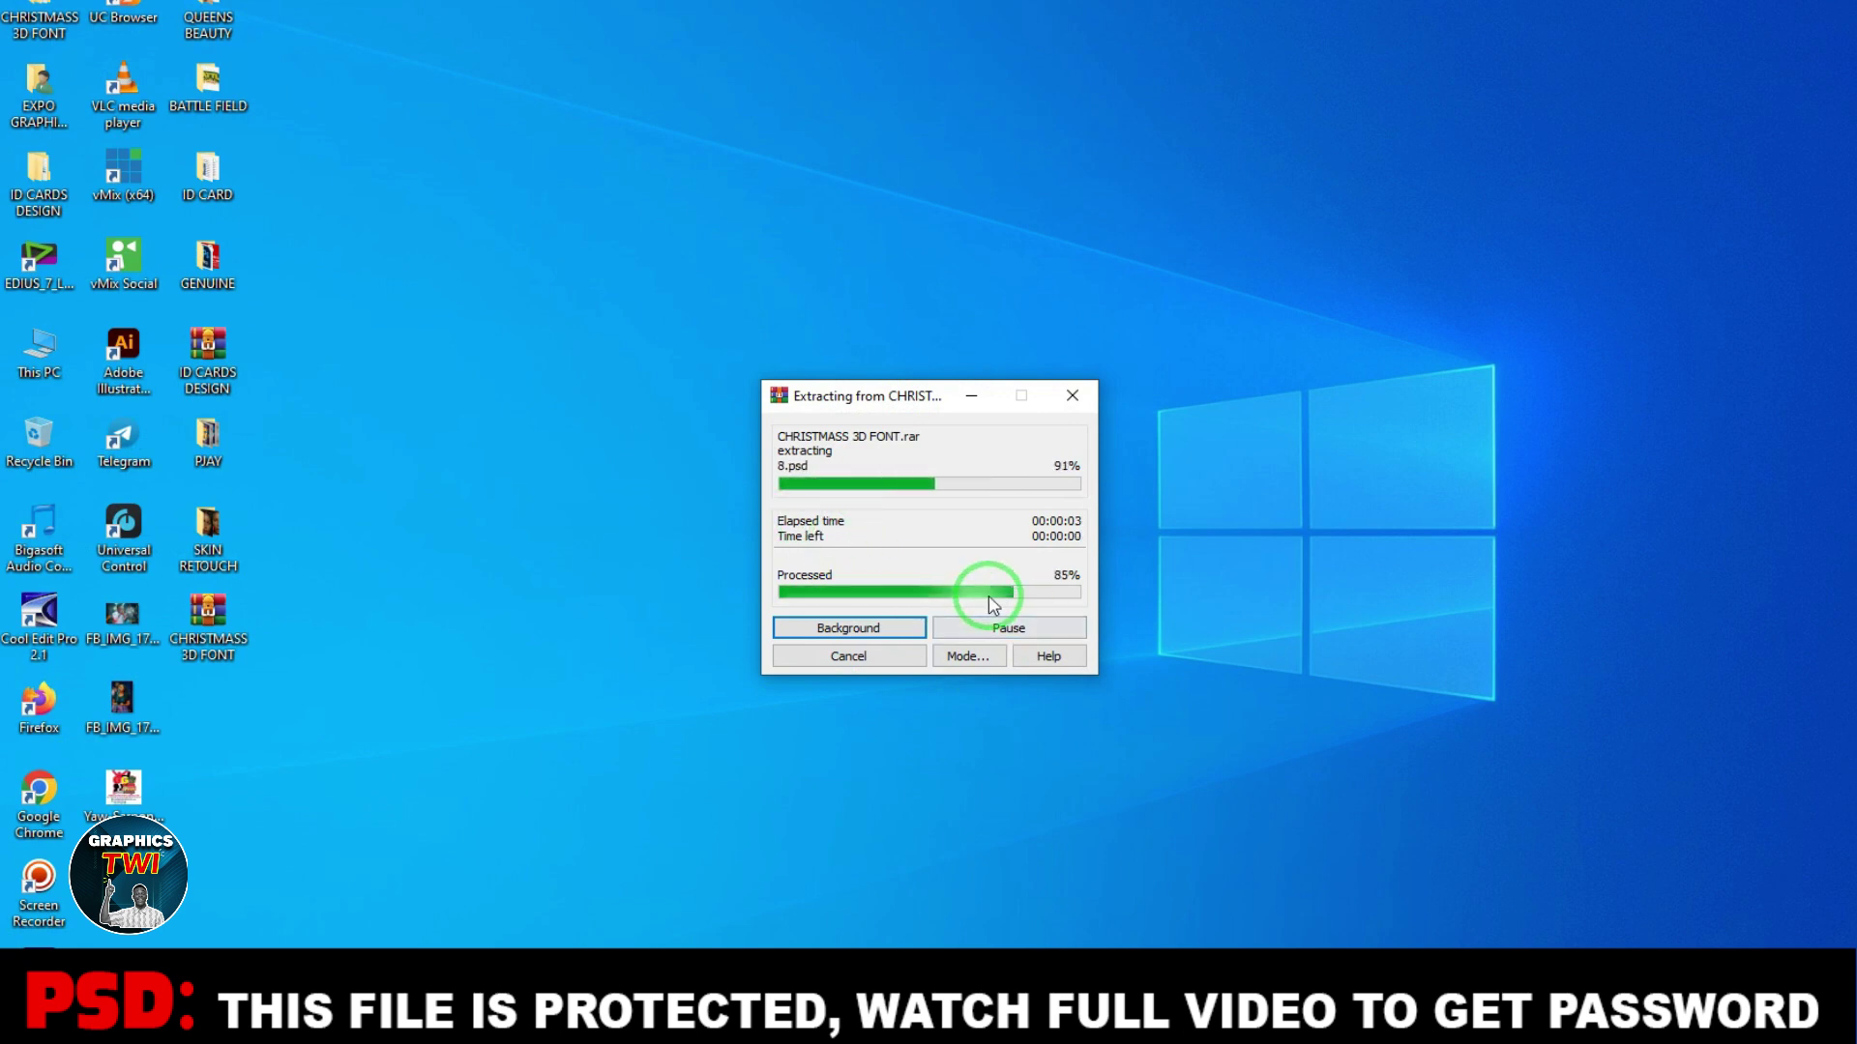
Step: Browse into the text effect V4 folder, show it as large icons, and open the VIKINGS preview
{"action": "double_click", "coordinate": [38, 24]}
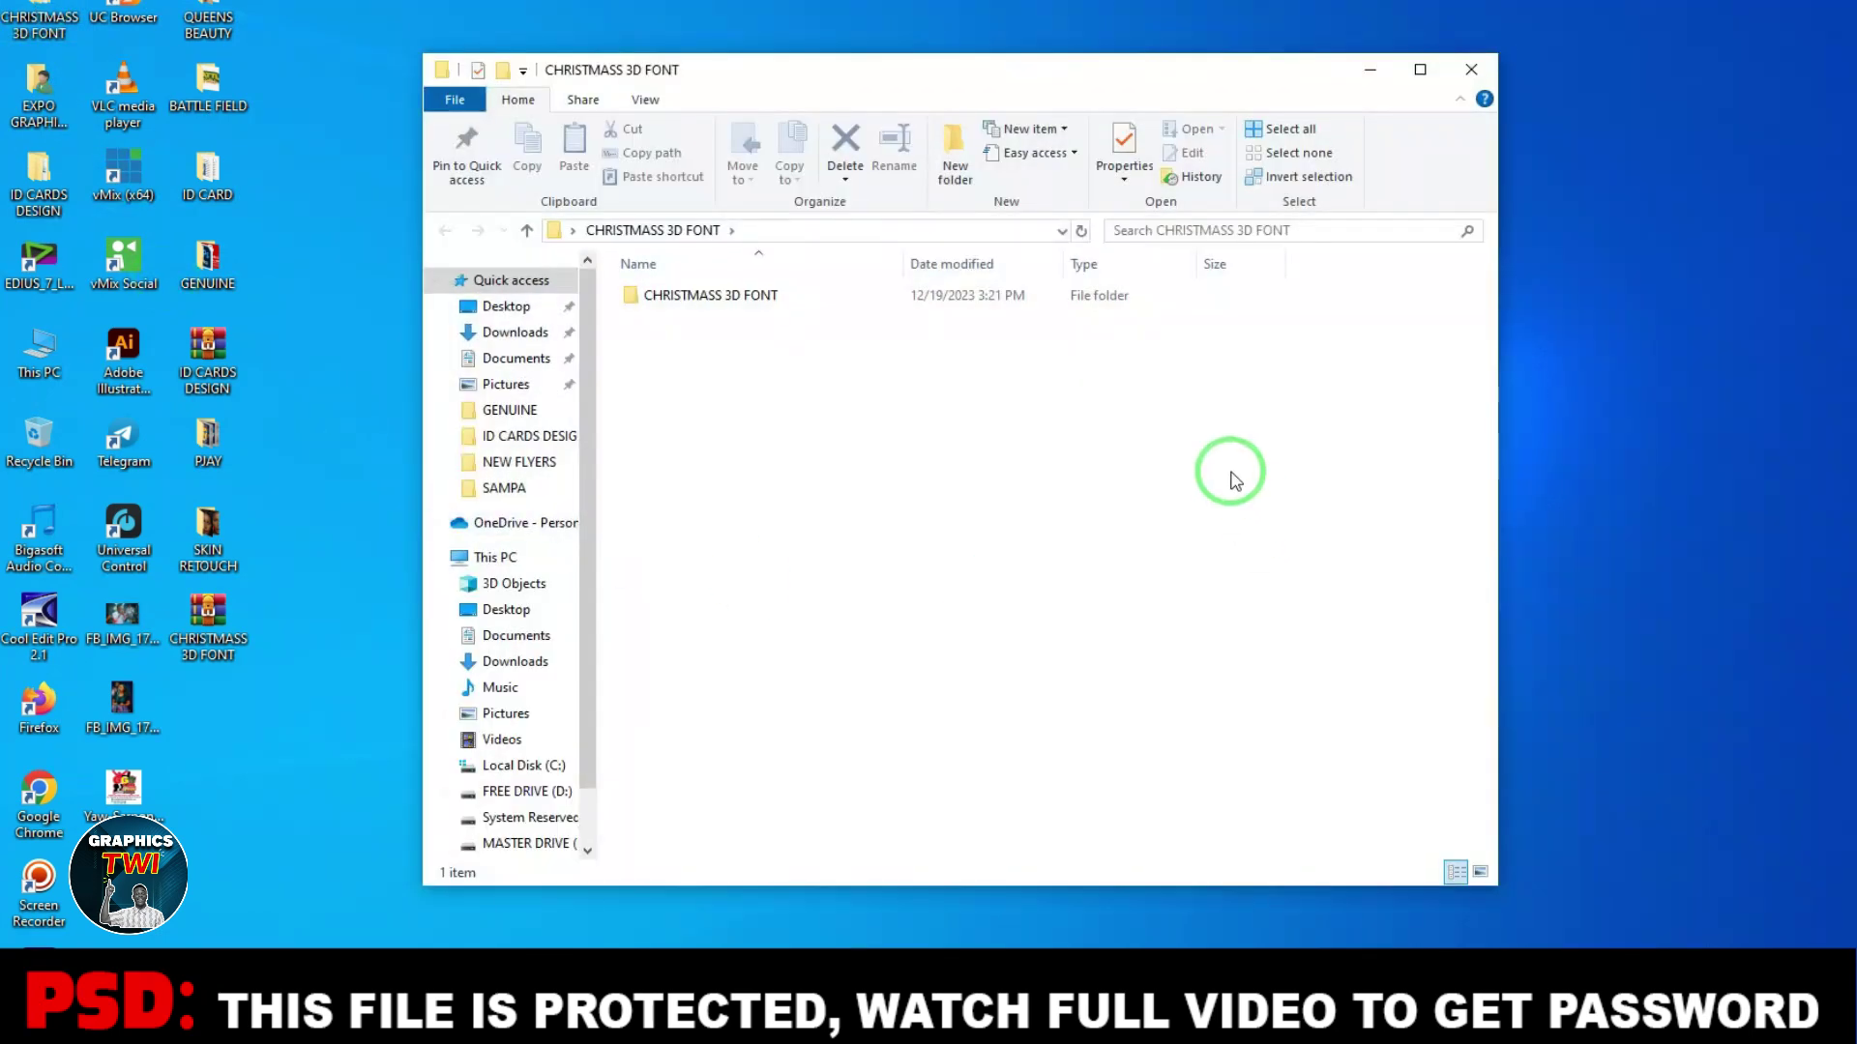
{"action": "double_click", "coordinate": [735, 295]}
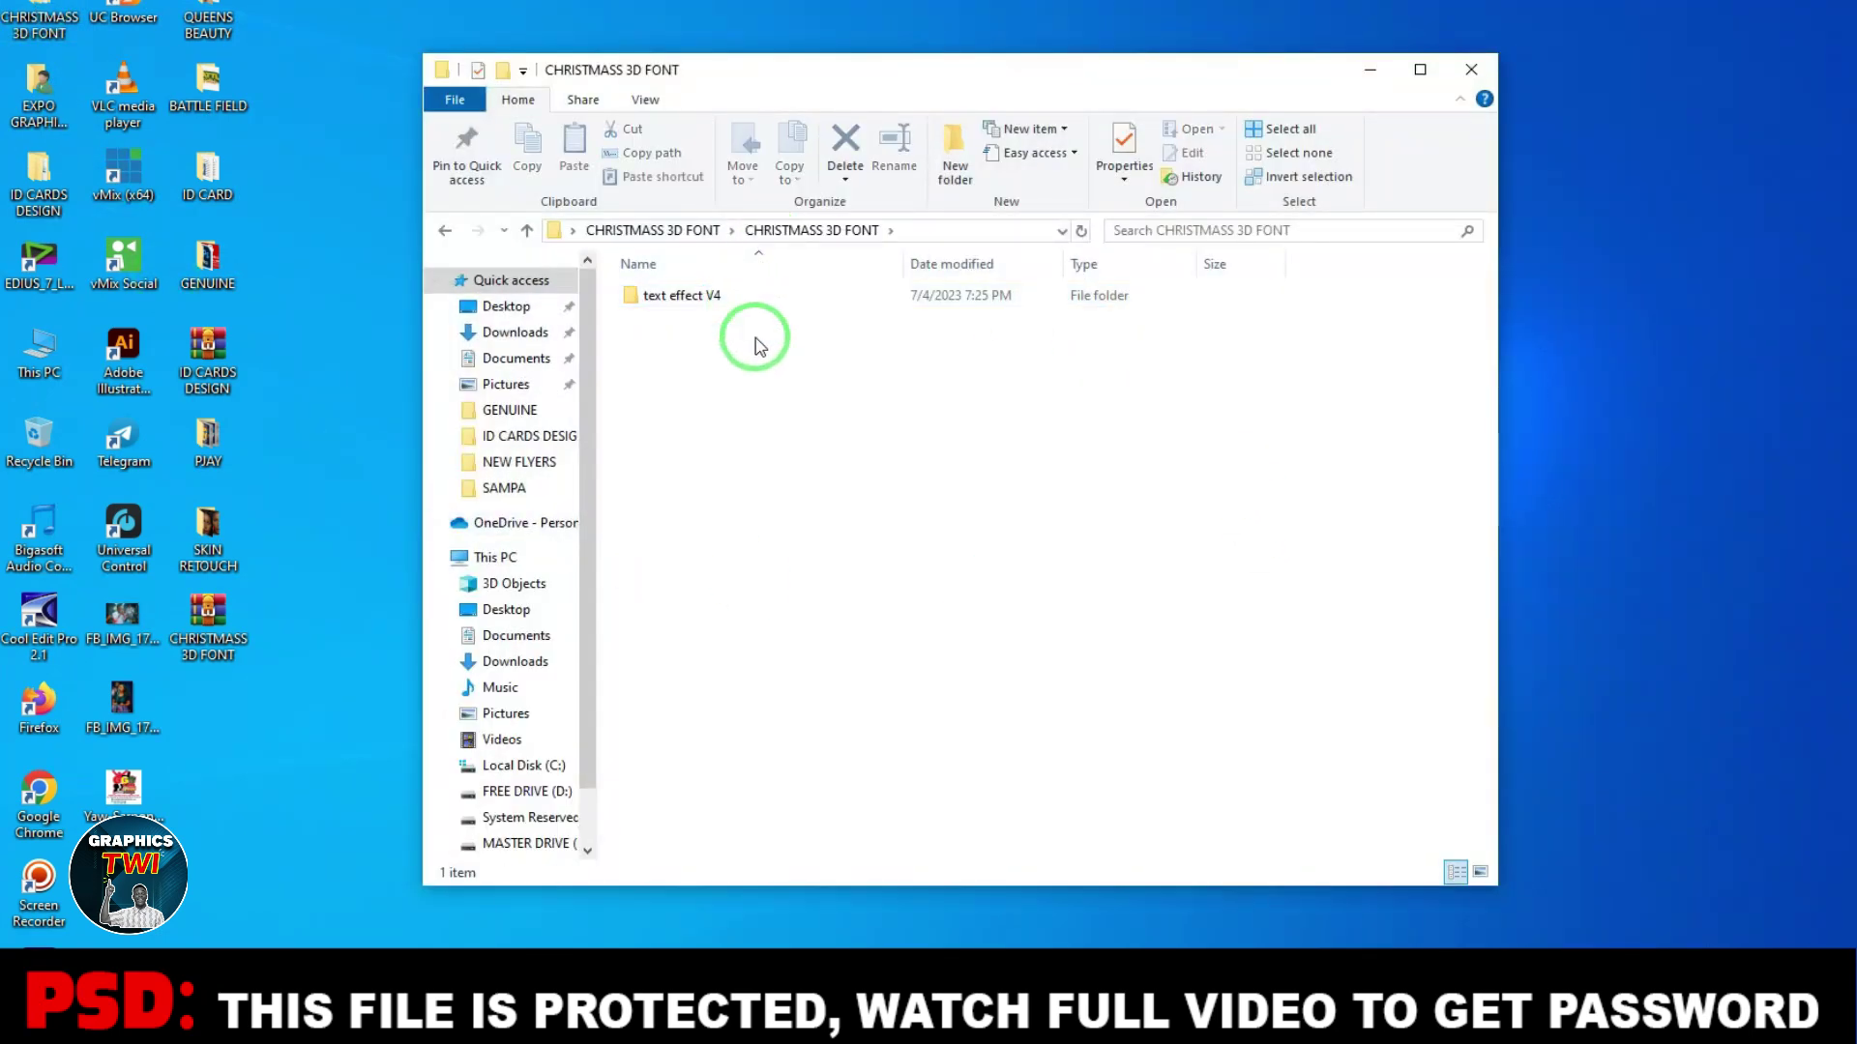
{"action": "double_click", "coordinate": [727, 298]}
{"action": "left_click", "coordinate": [639, 100]}
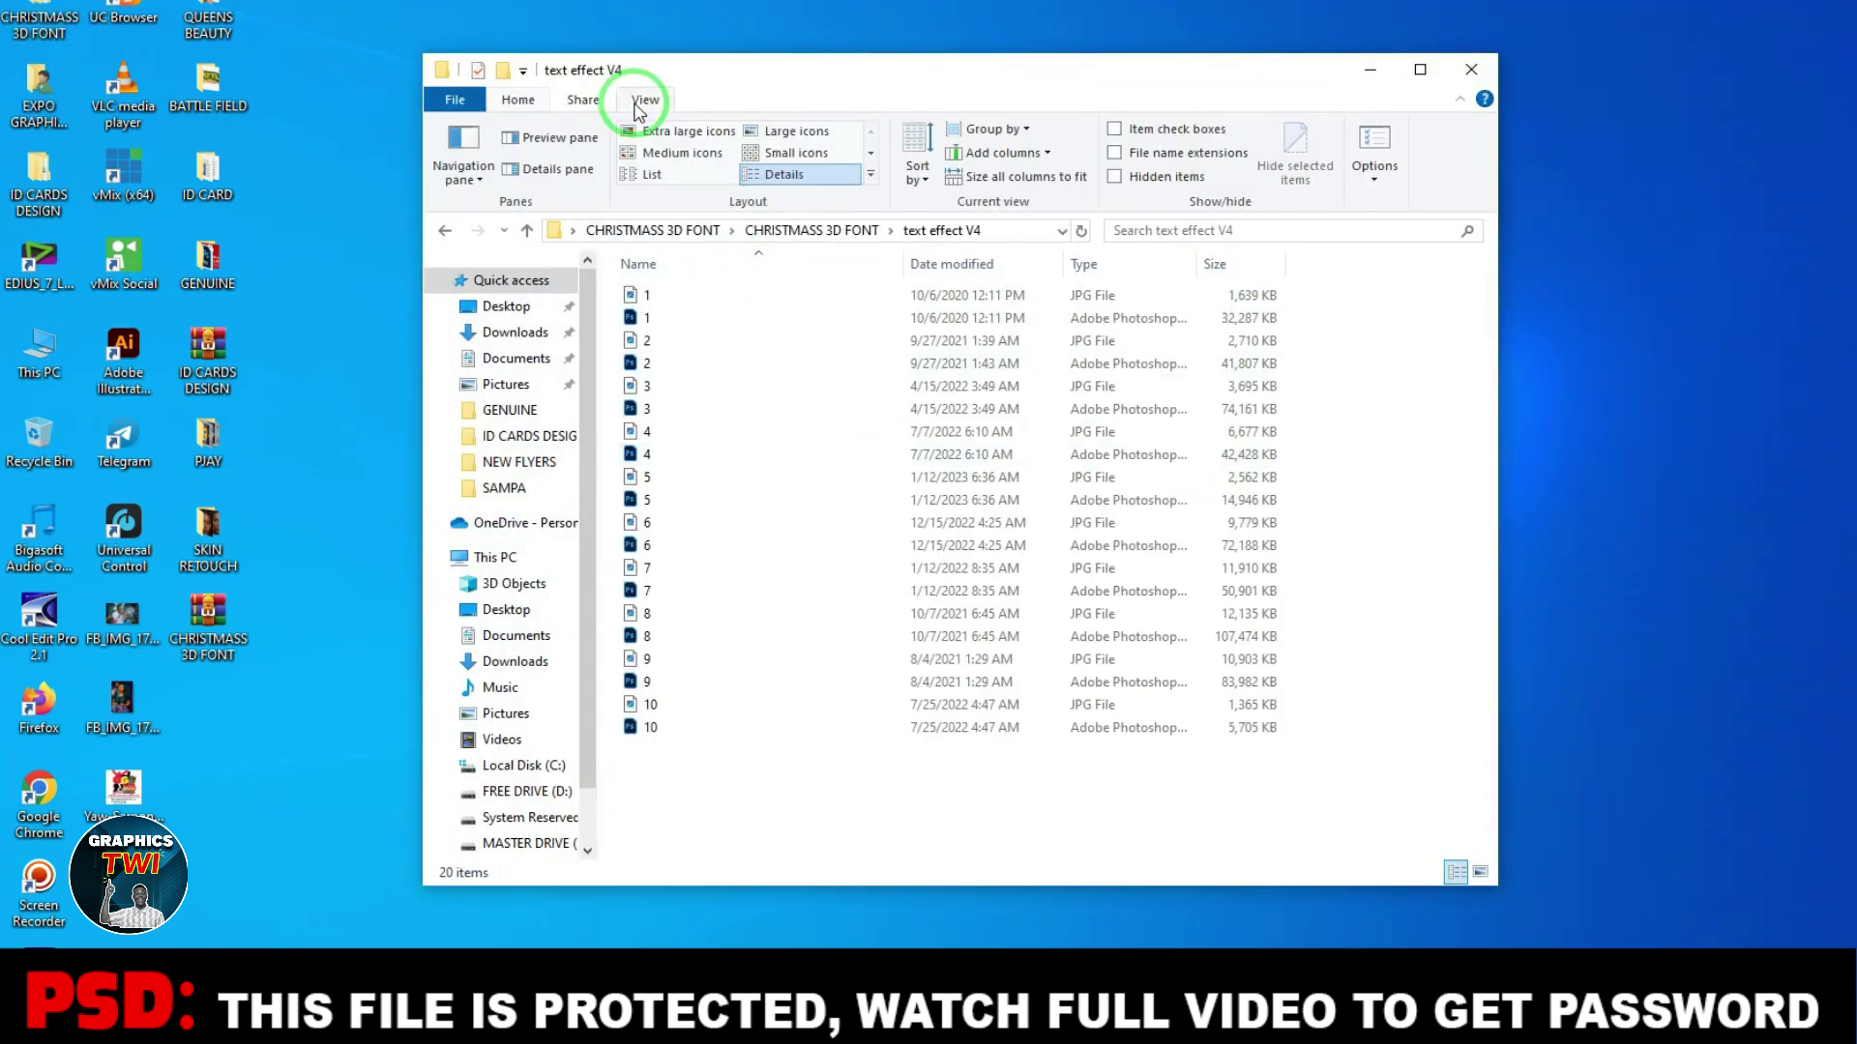
{"action": "left_click", "coordinate": [777, 135]}
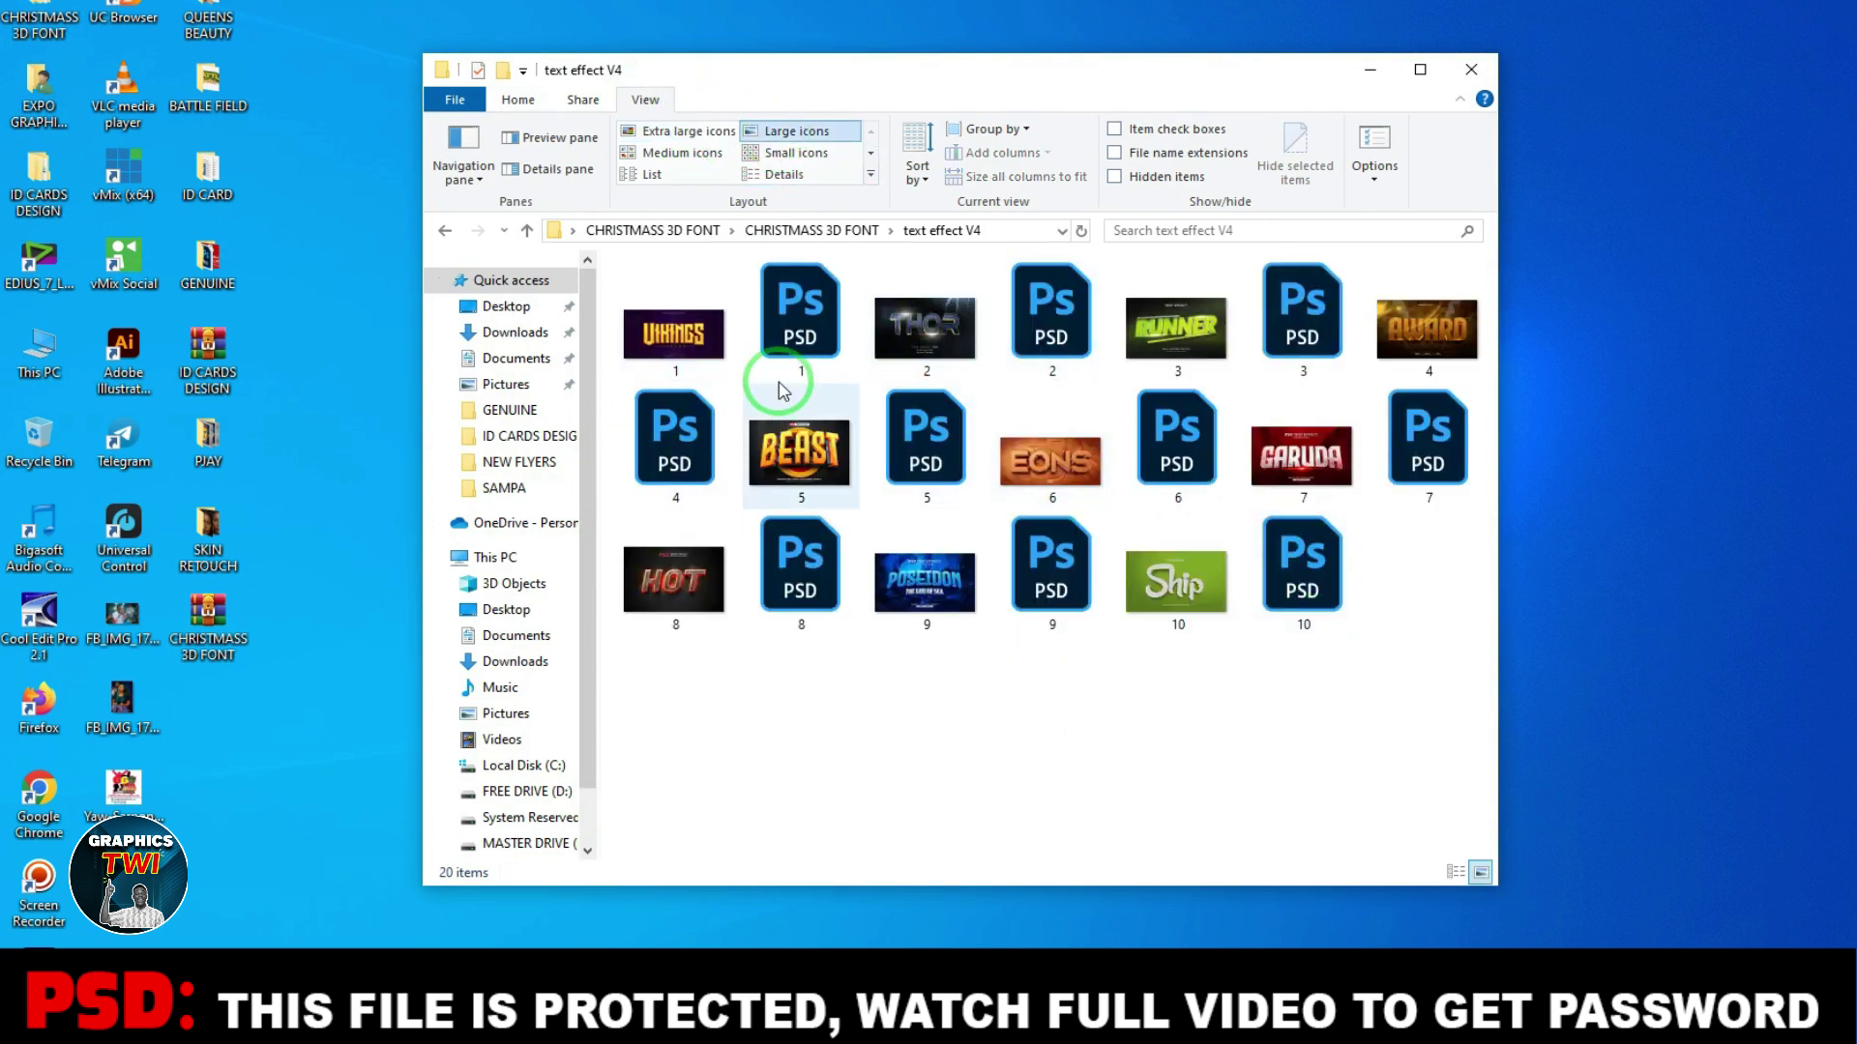
{"action": "double_click", "coordinate": [674, 333]}
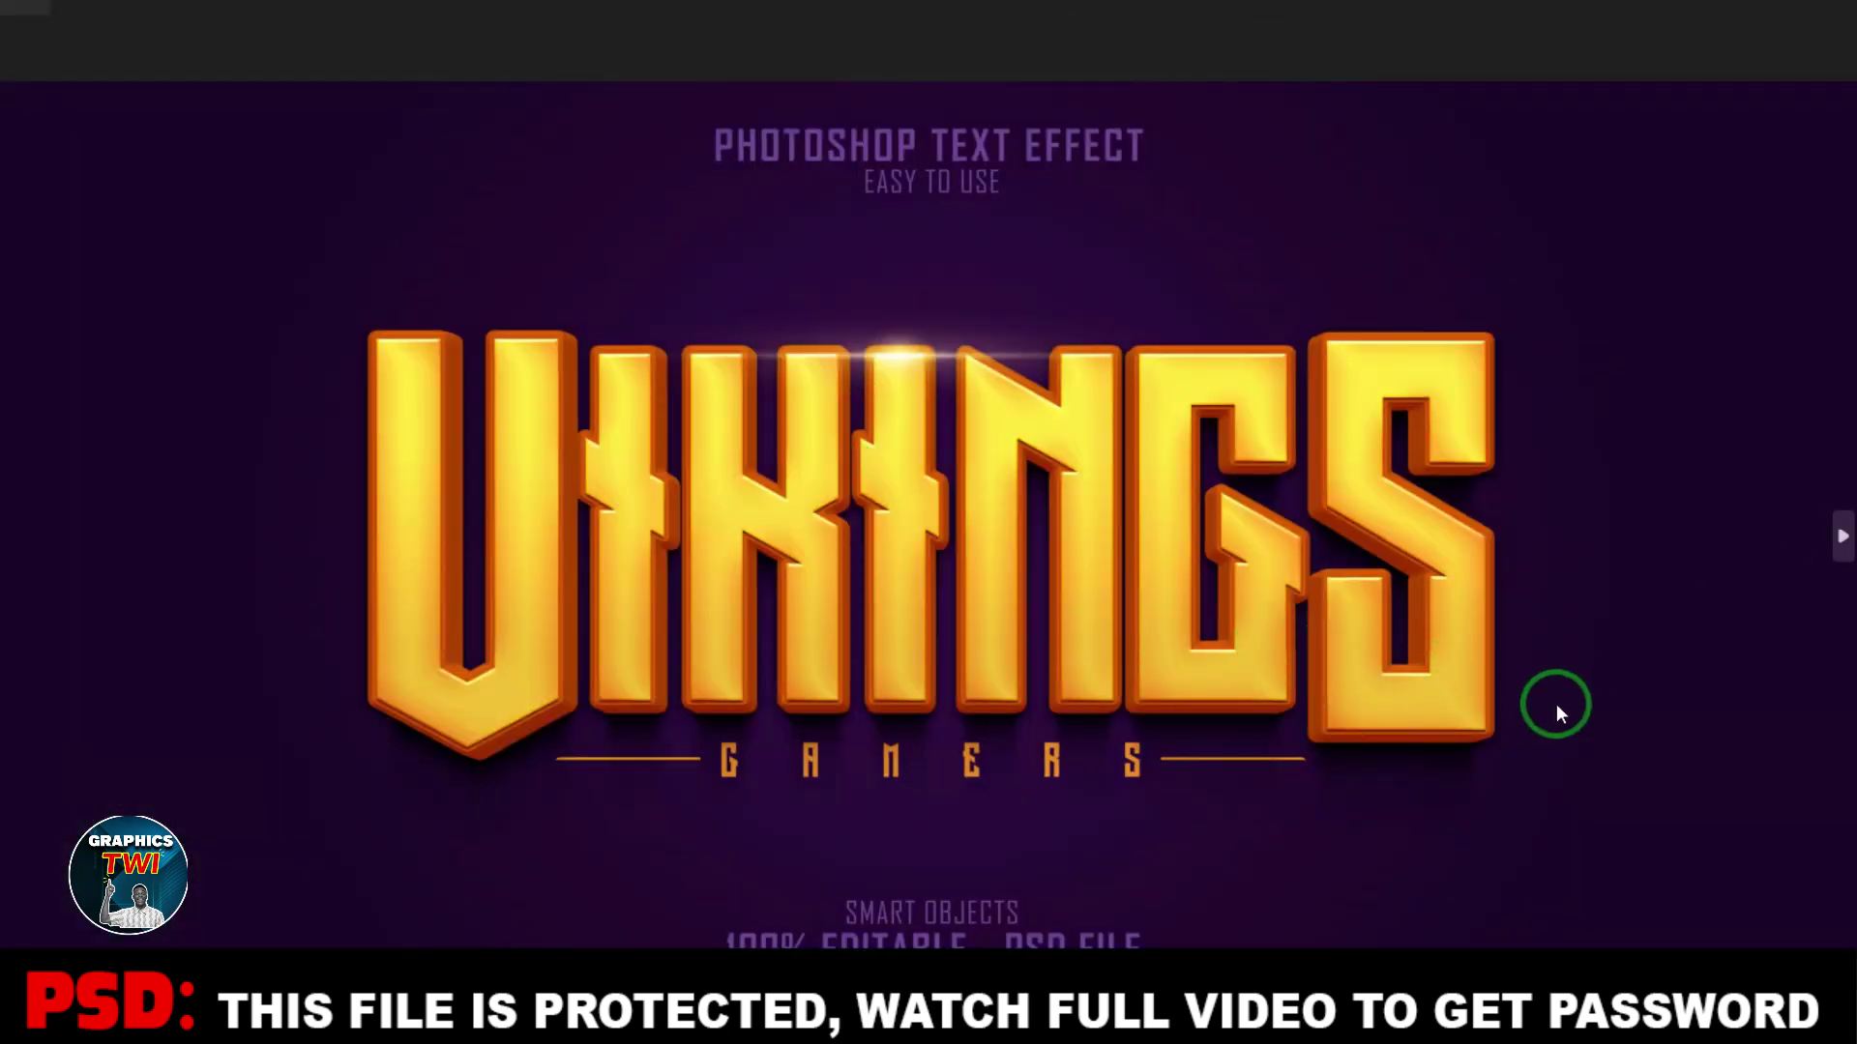
Step: Page through the THOR, RUNNER, AWARD and BEAST previews, zooming into BEAST
{"action": "key", "text": "Right"}
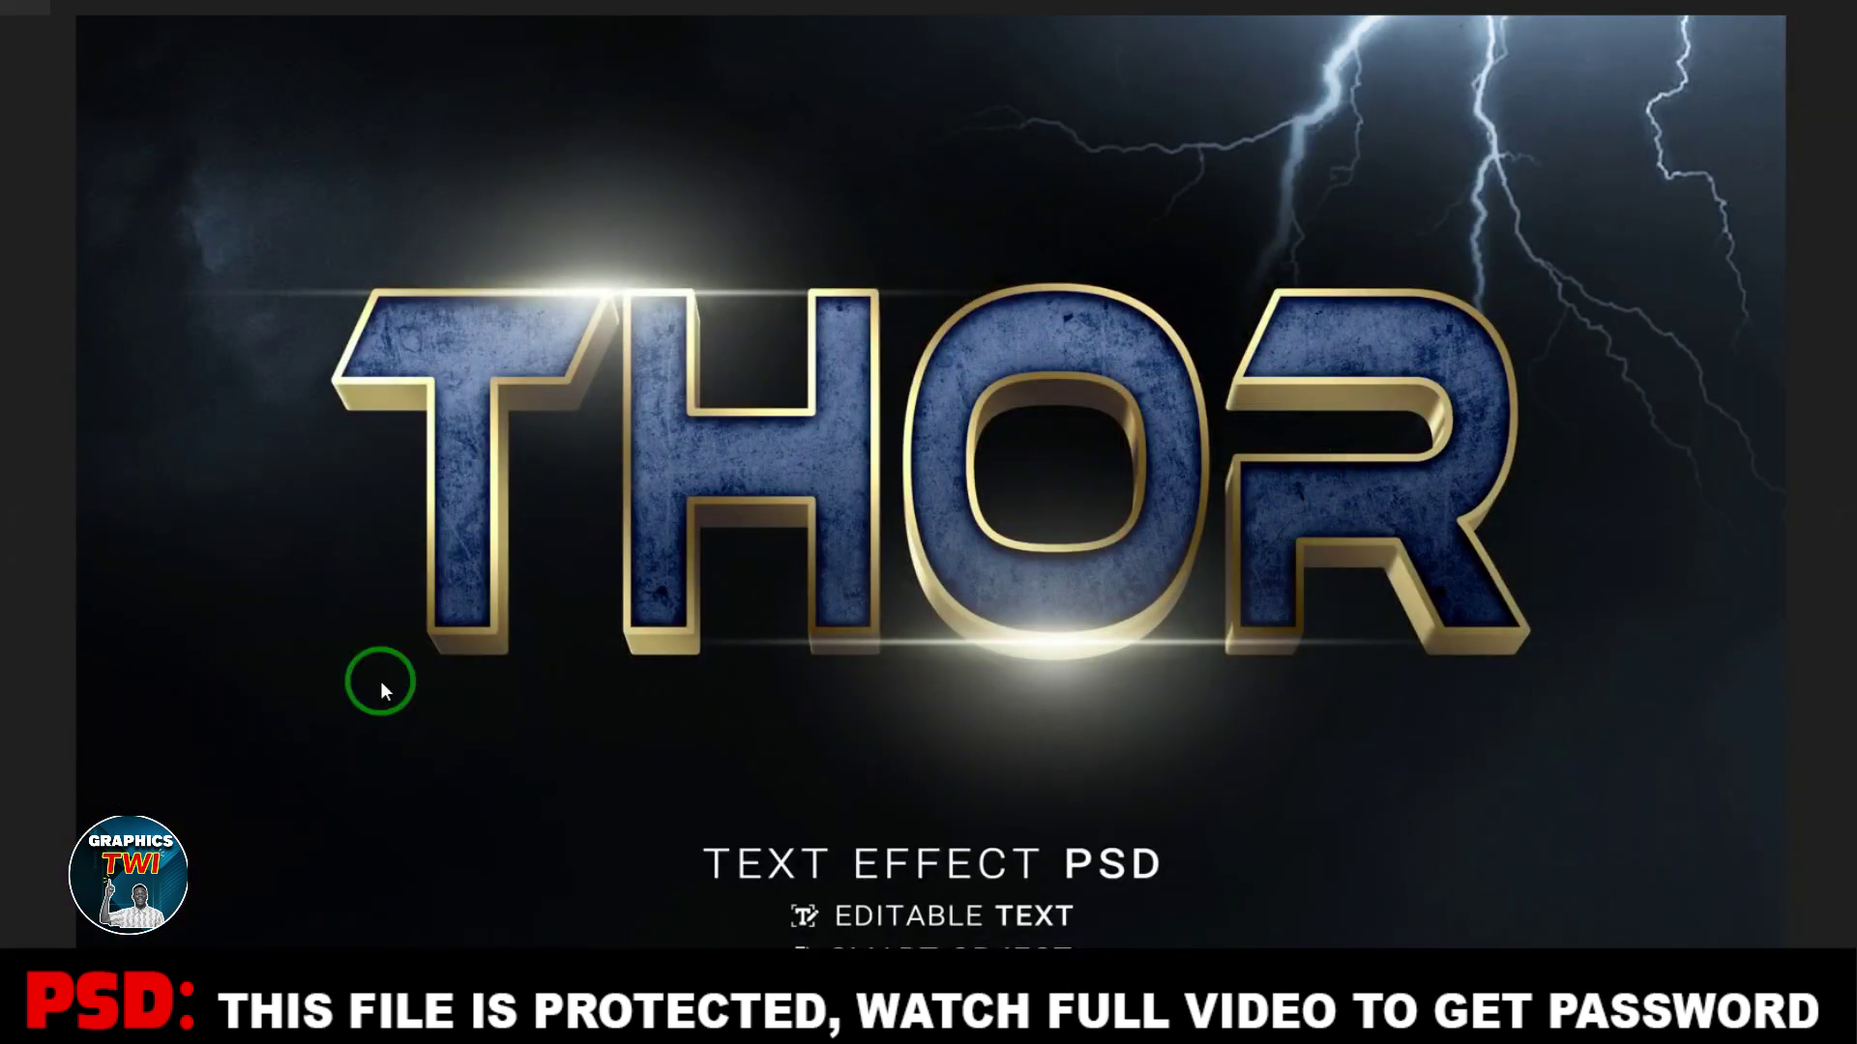
{"action": "key", "text": "Right"}
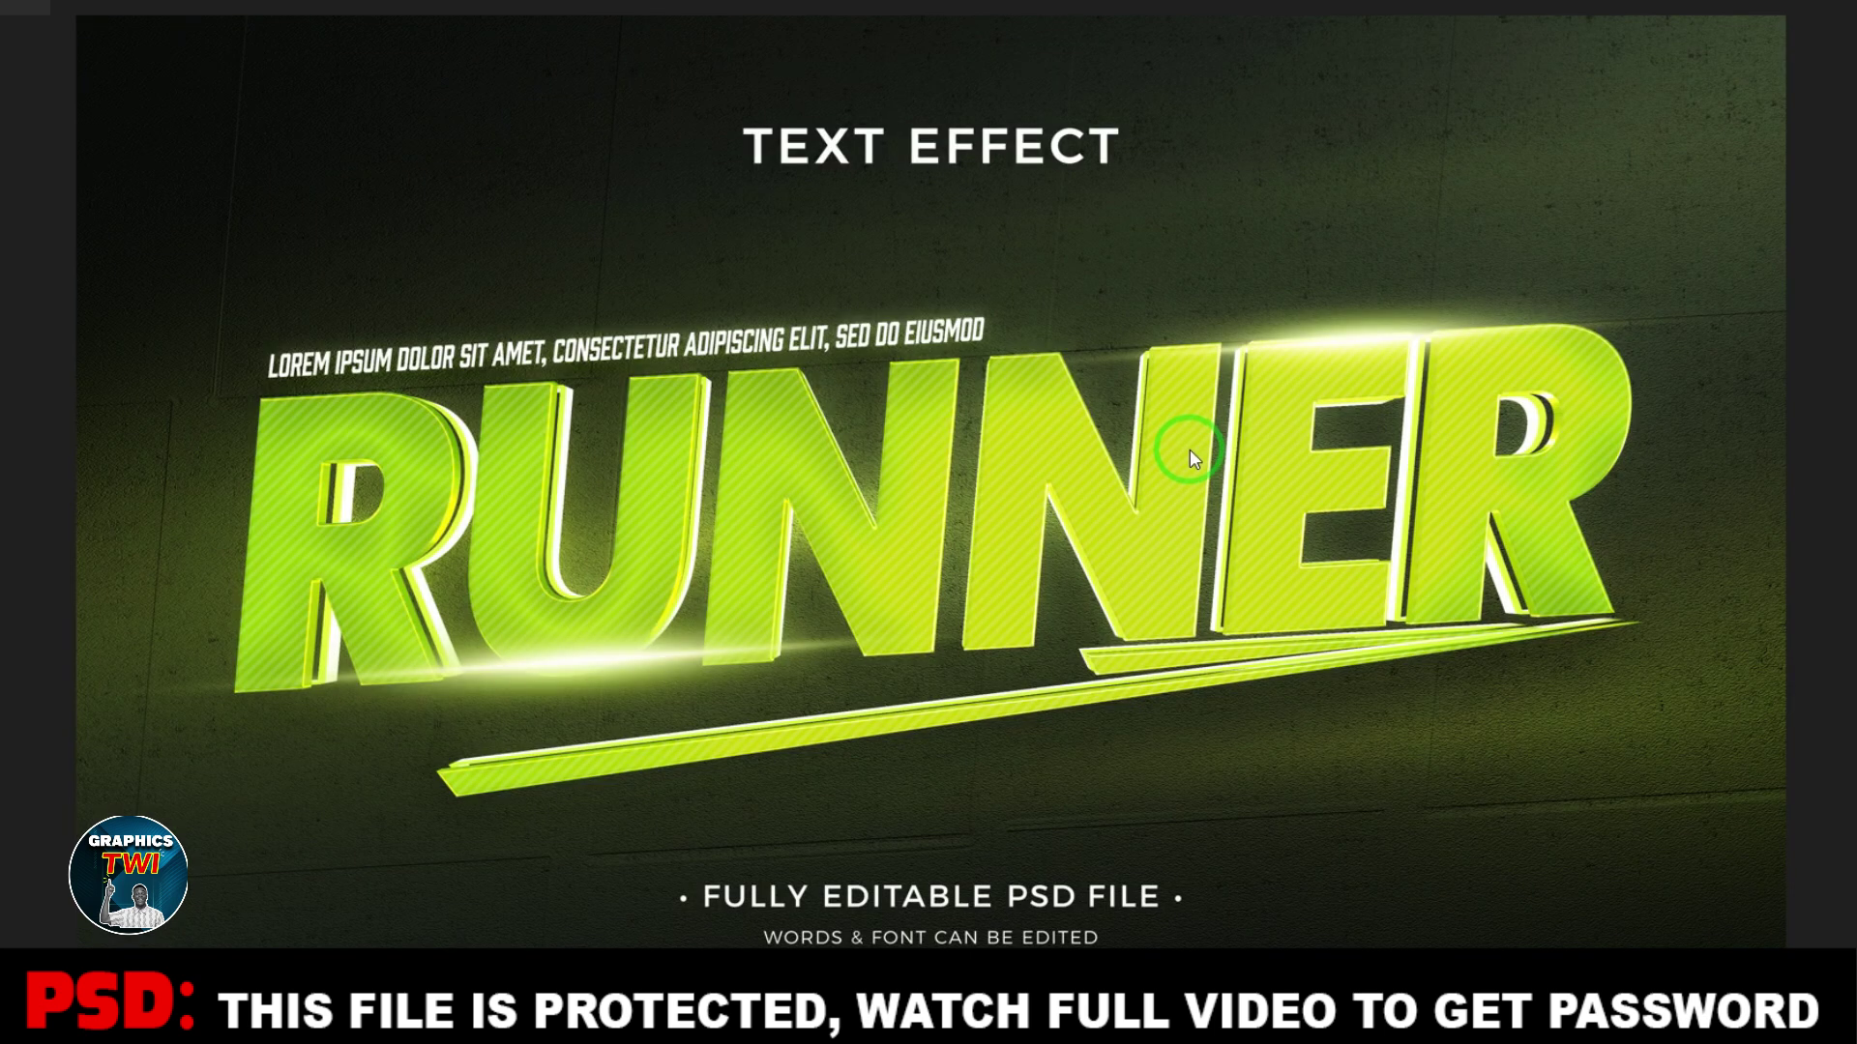
{"action": "key", "text": "Right"}
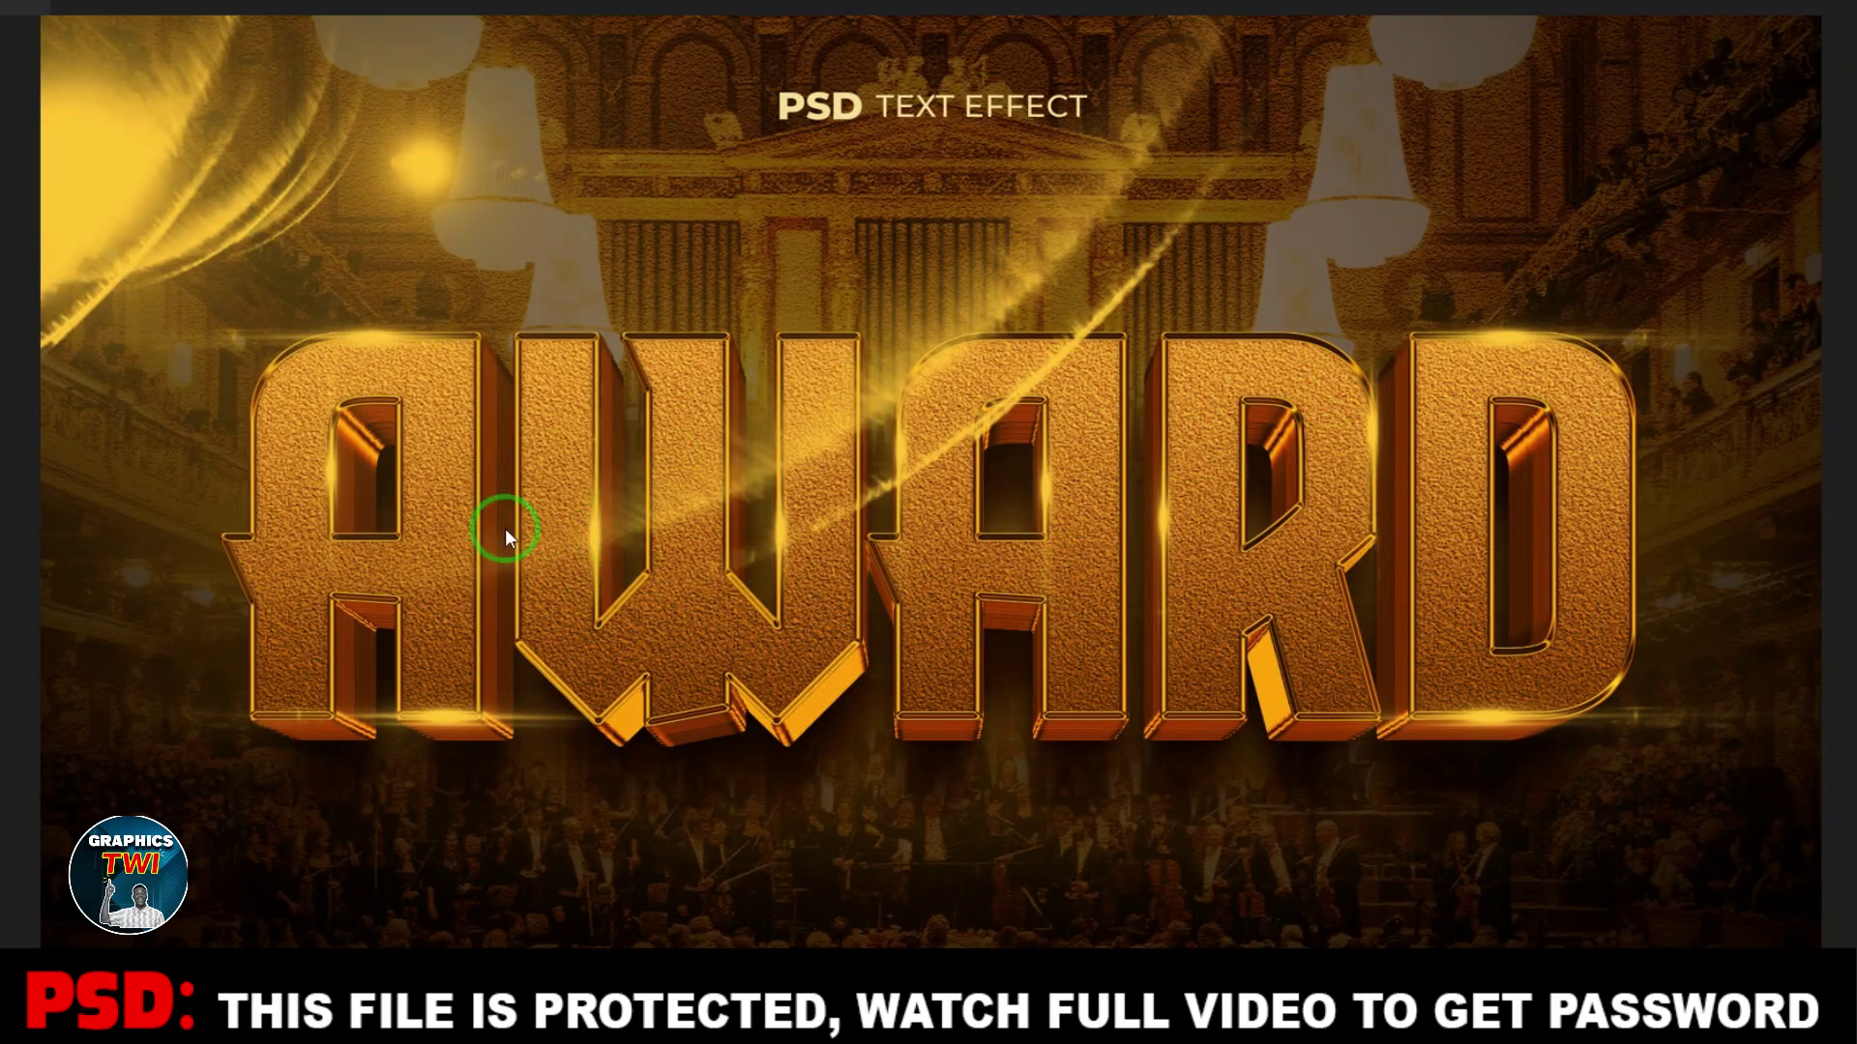
{"action": "key", "text": "Right"}
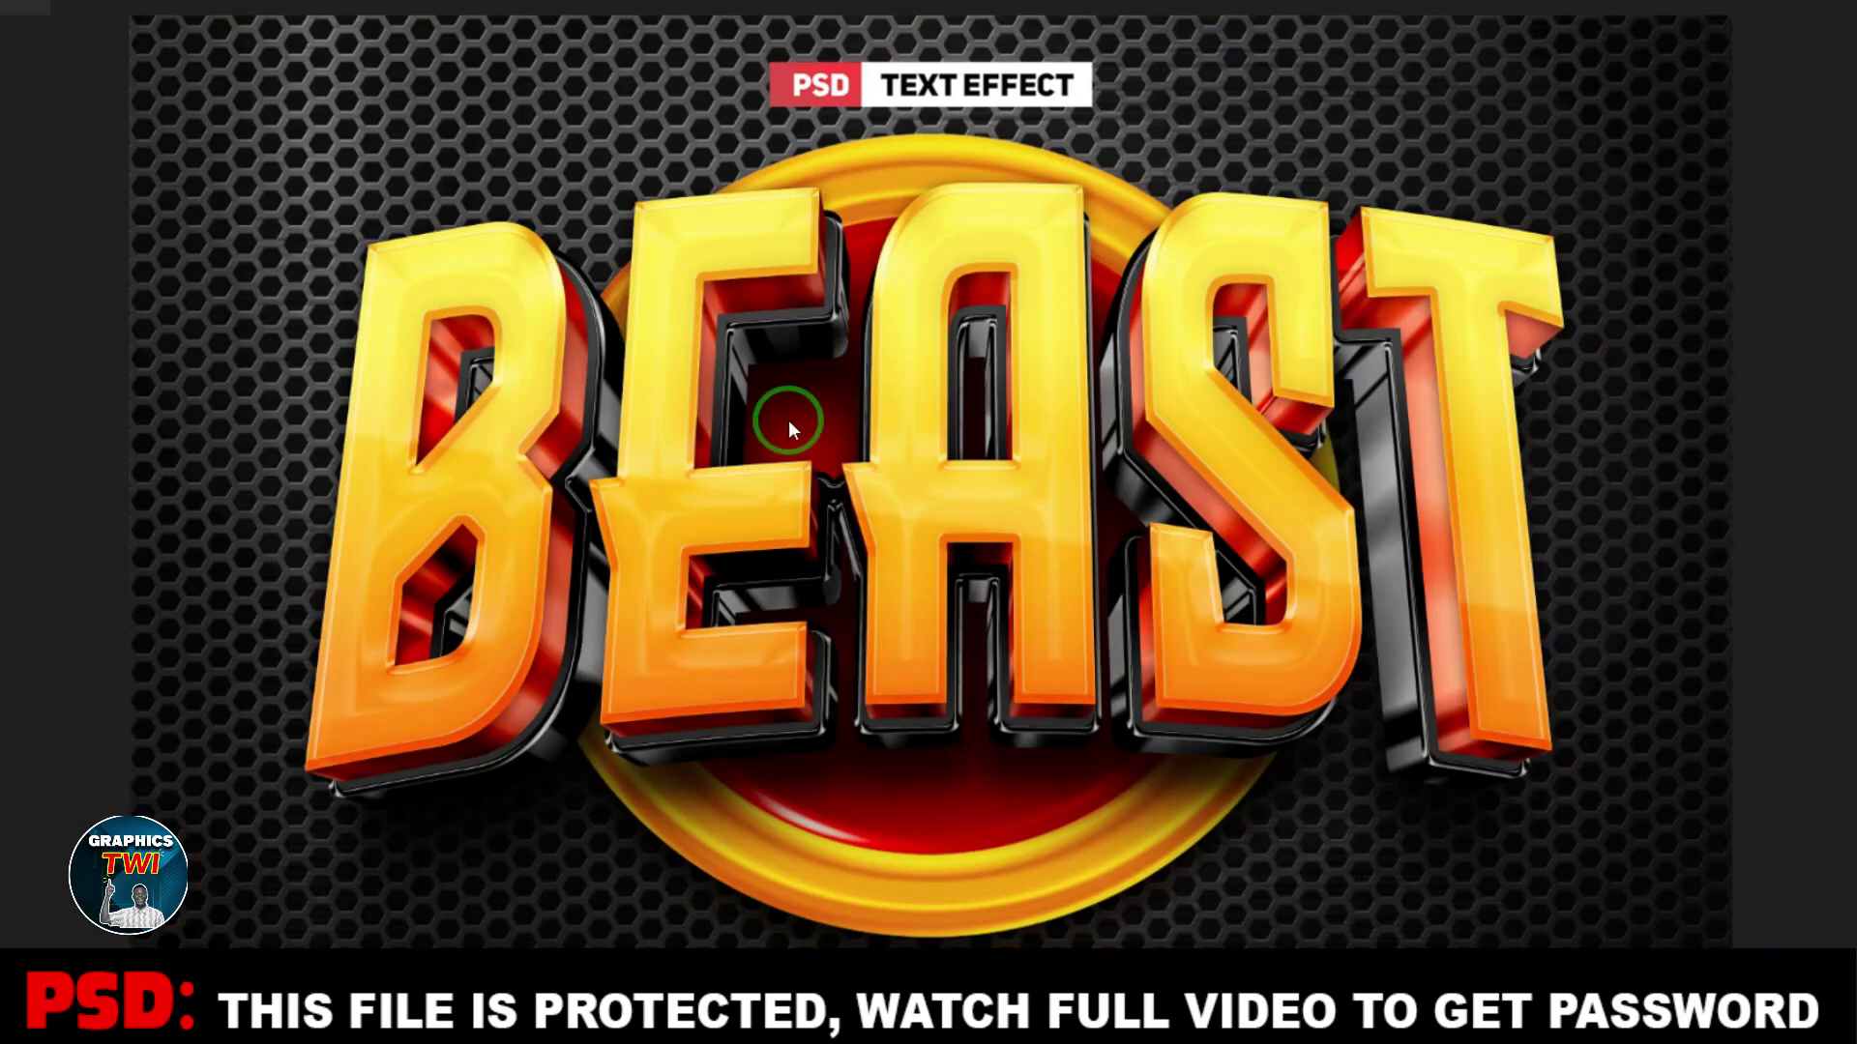
{"action": "scroll", "coordinate": [1085, 508], "scroll_direction": "up", "scroll_amount": 2}
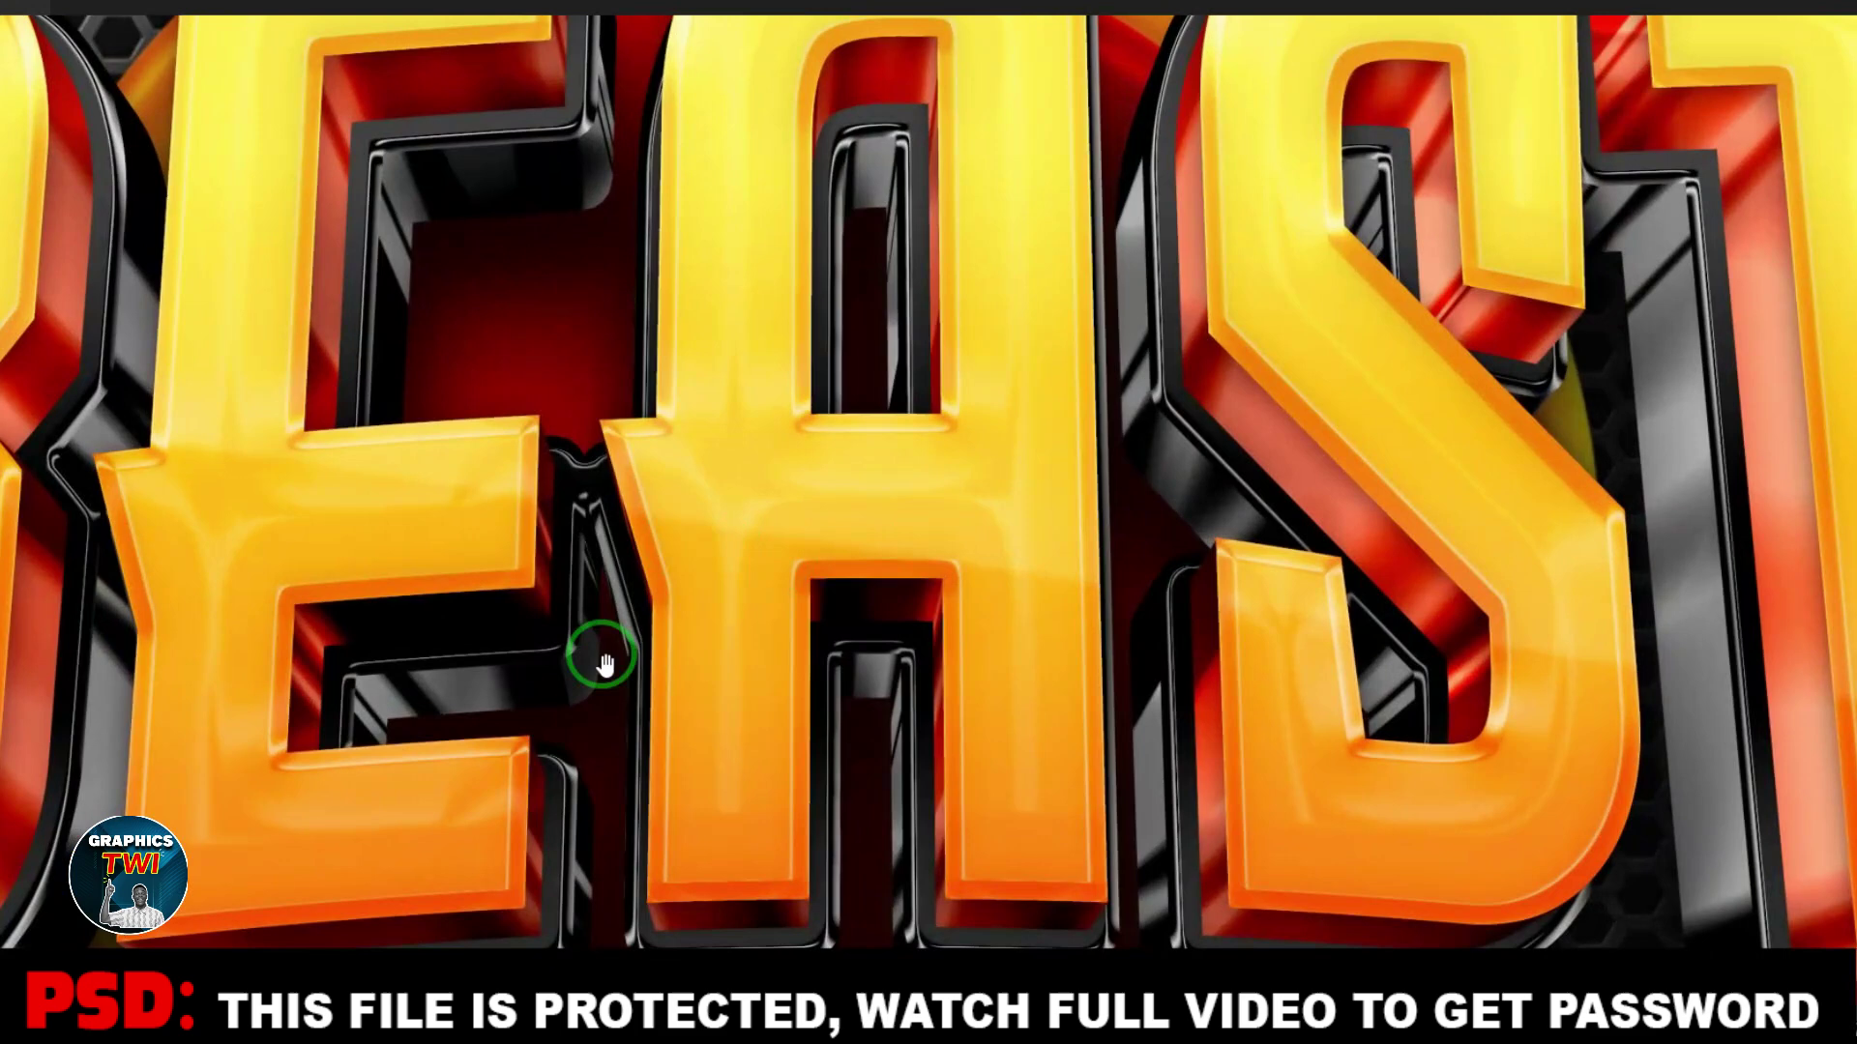
{"action": "scroll", "coordinate": [600, 650], "scroll_direction": "up", "scroll_amount": 1}
{"action": "scroll", "coordinate": [981, 567], "scroll_direction": "up", "scroll_amount": 2}
{"action": "scroll", "coordinate": [1036, 875], "scroll_direction": "up", "scroll_amount": 2}
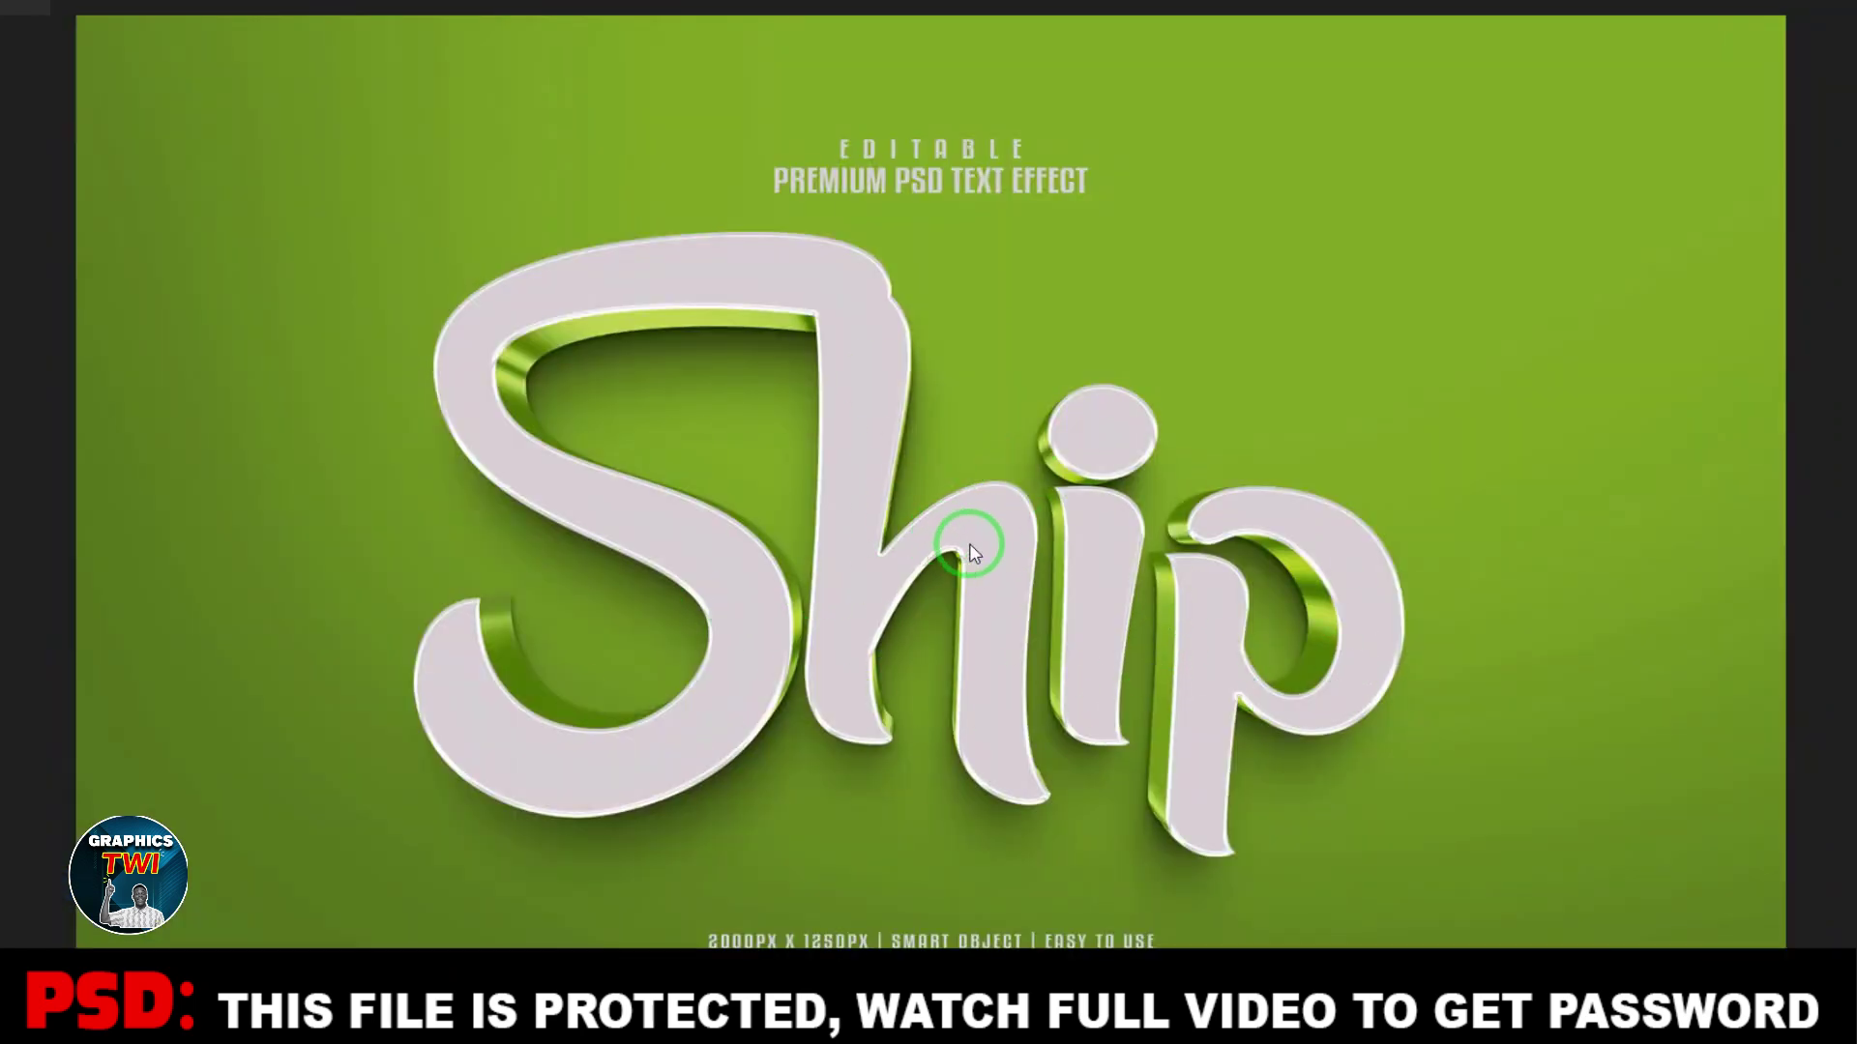
Step: Close the photo viewer and close the ANGELS OF LORDS BIG document without saving
{"action": "left_click", "coordinate": [1828, 5]}
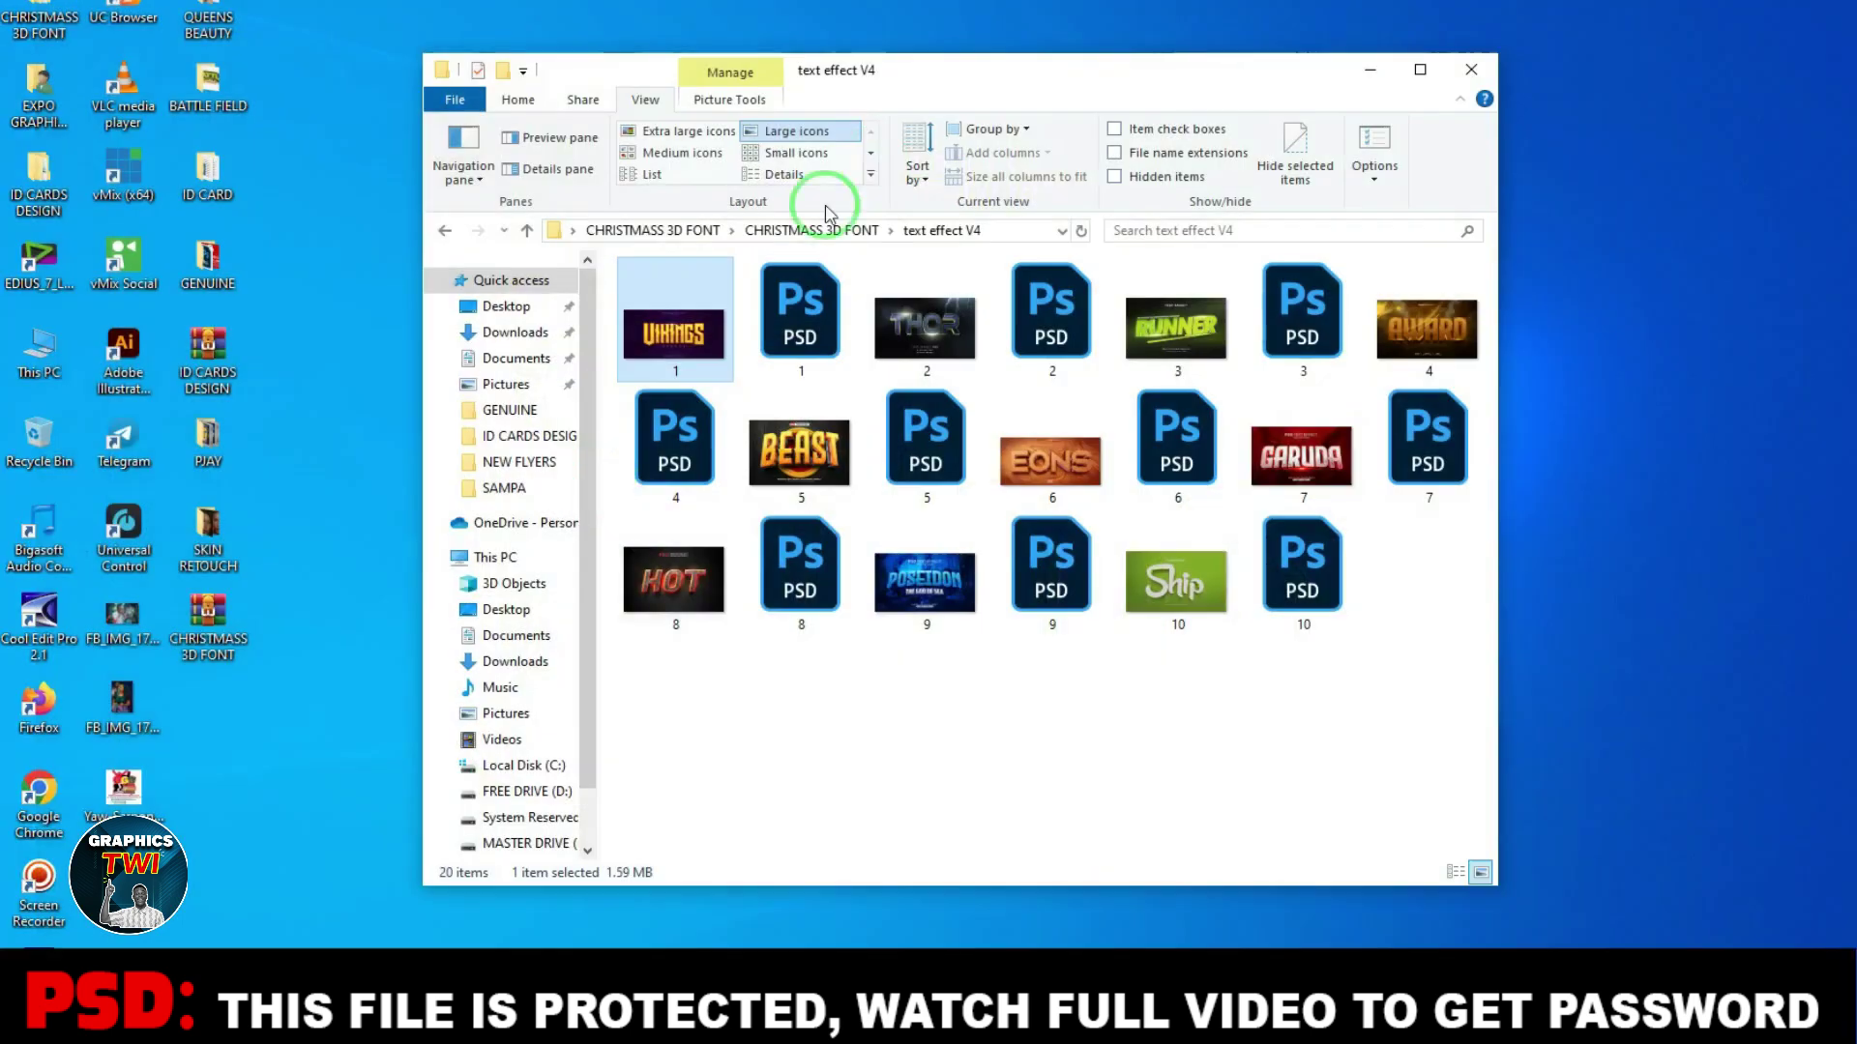
{"action": "left_click", "coordinate": [799, 384]}
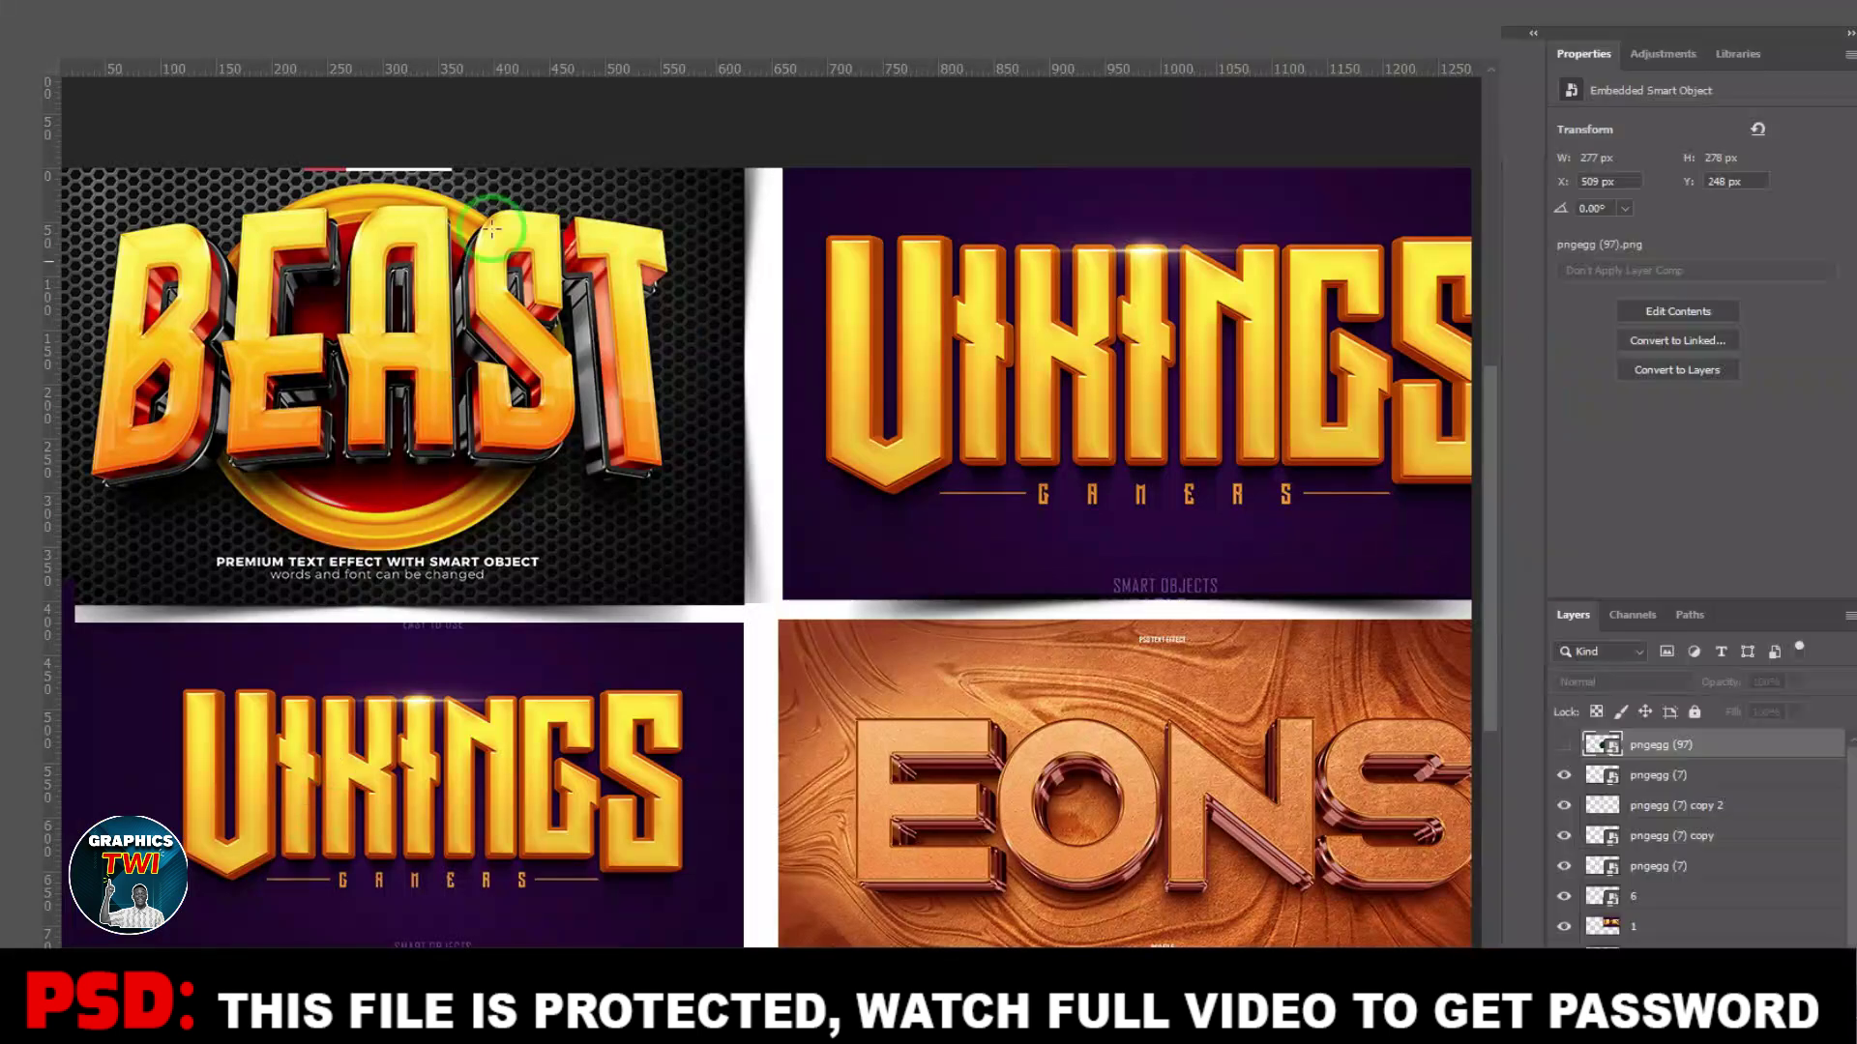
{"action": "left_click", "coordinate": [406, 42]}
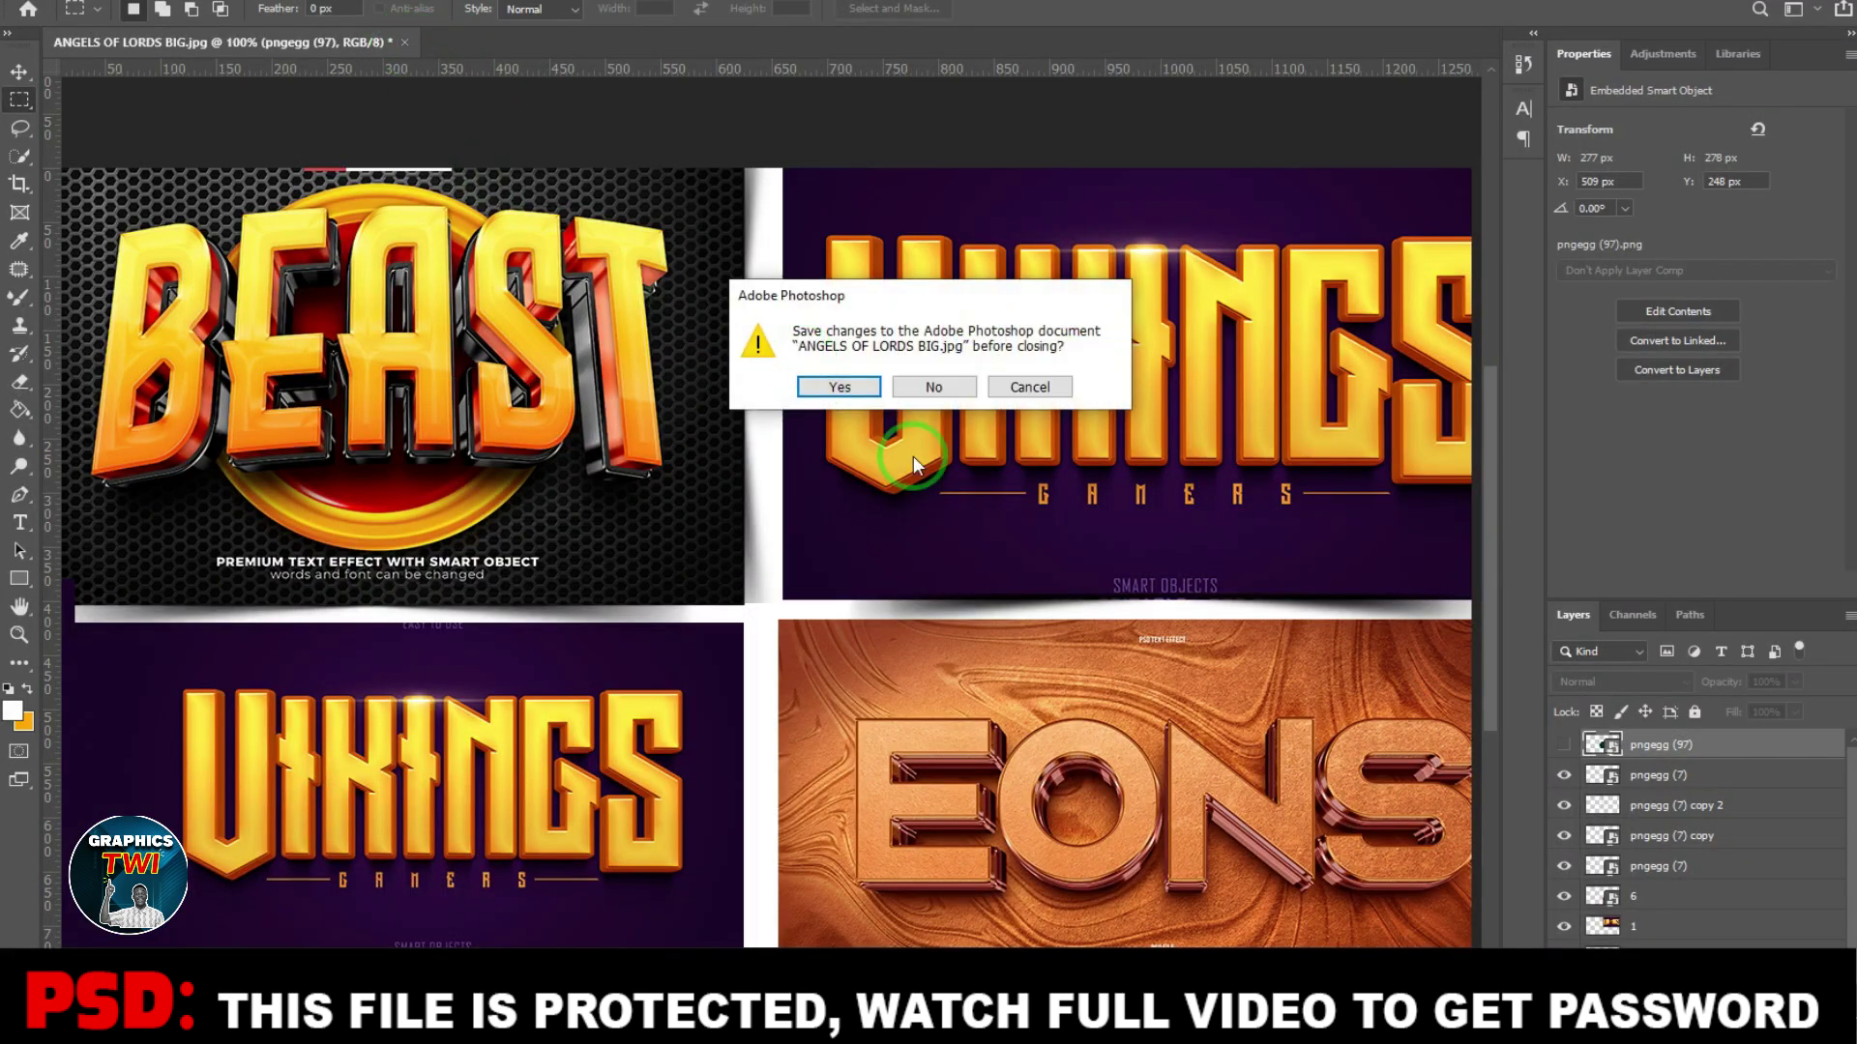
{"action": "left_click", "coordinate": [934, 388]}
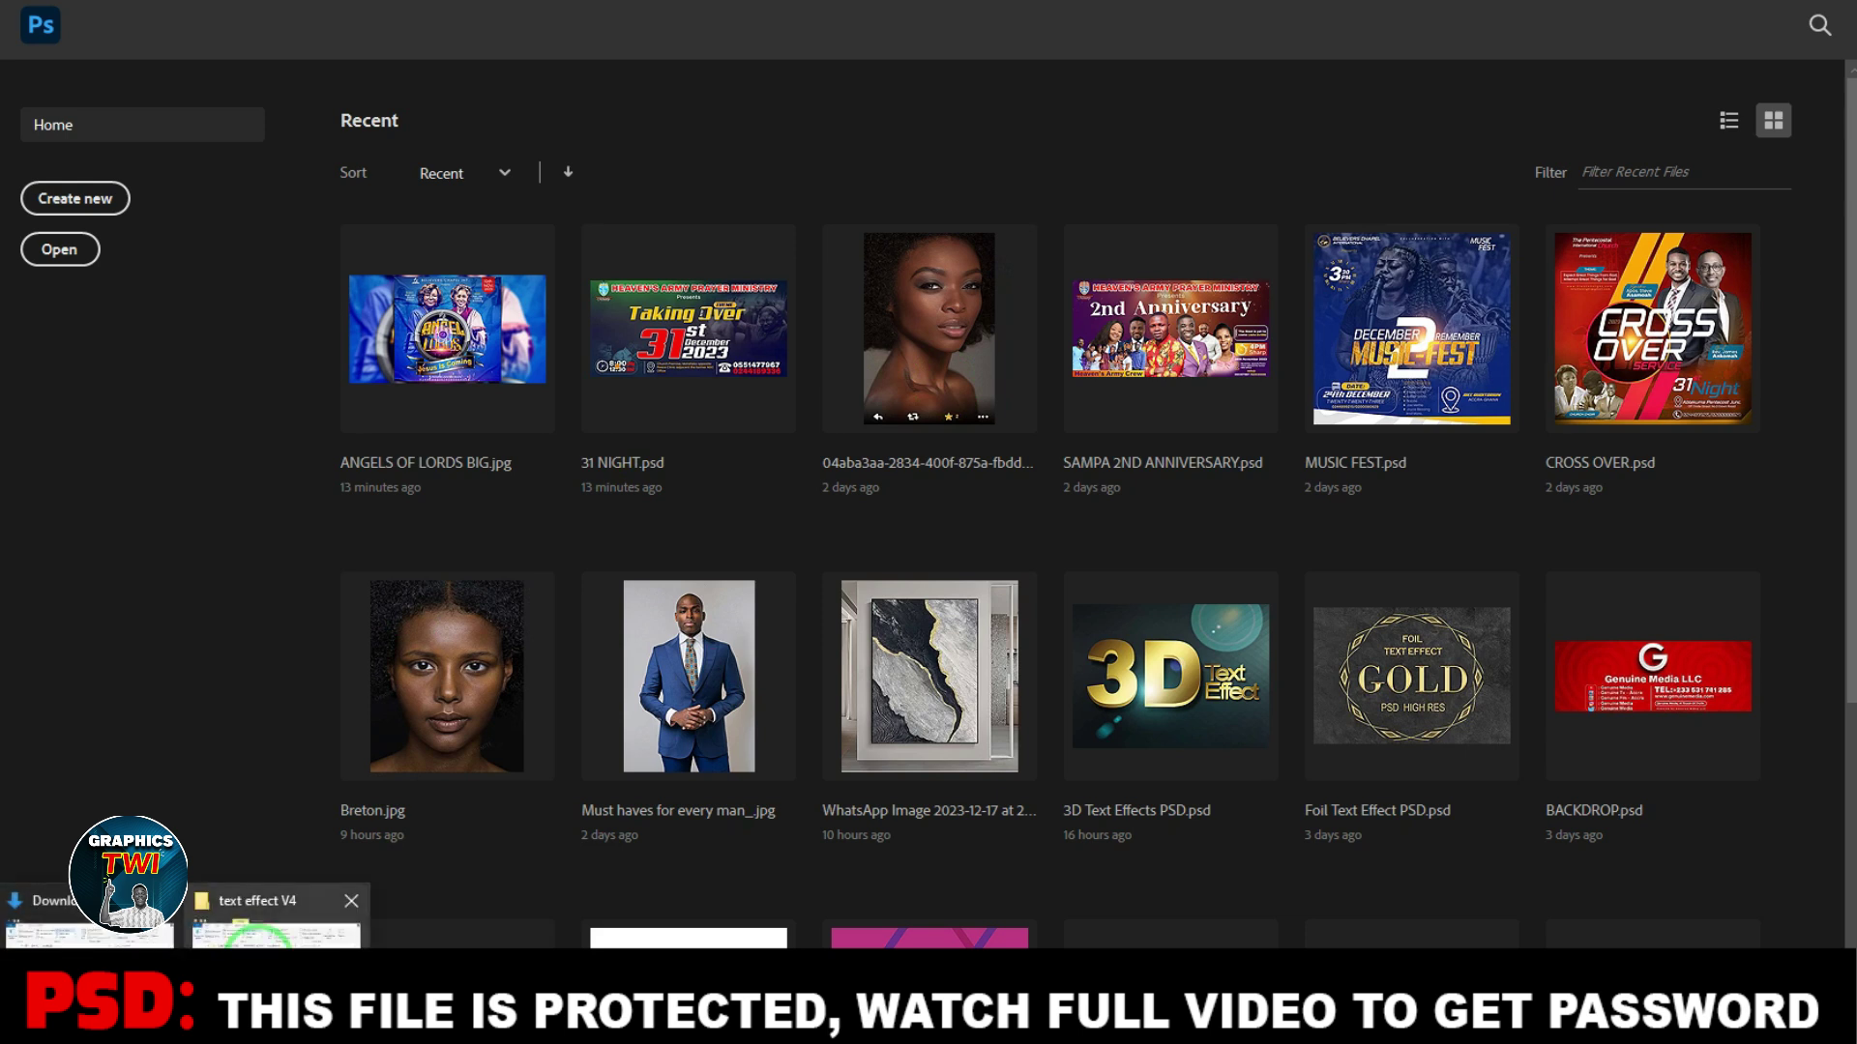
Step: Drag 1.psd from the text effect V4 folder into Photoshop to open it
{"action": "left_click", "coordinate": [261, 923]}
{"action": "left_click", "coordinate": [808, 332]}
{"action": "left_click_drag", "start_coordinate": [807, 332], "coordinate": [271, 768]}
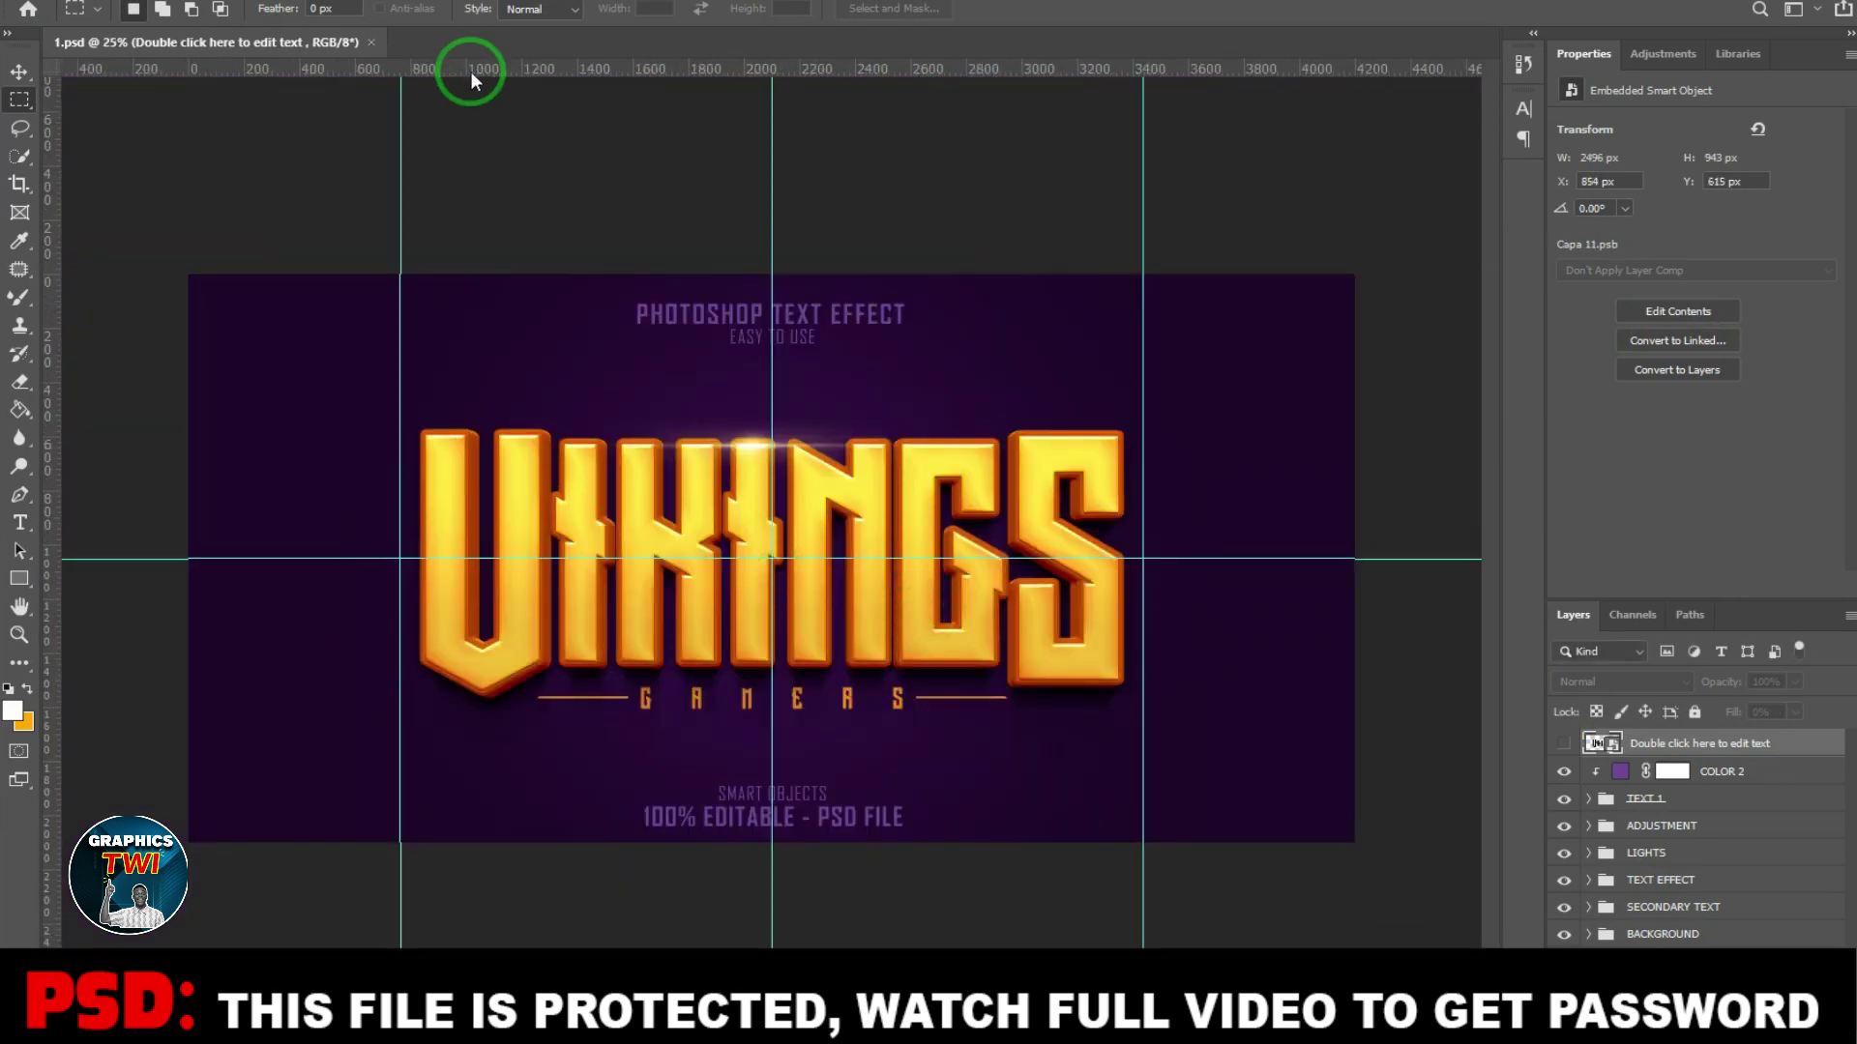
Step: Clear all guides from 1.psd and open the VIKINGS text smart object
{"action": "left_click", "coordinate": [319, 8]}
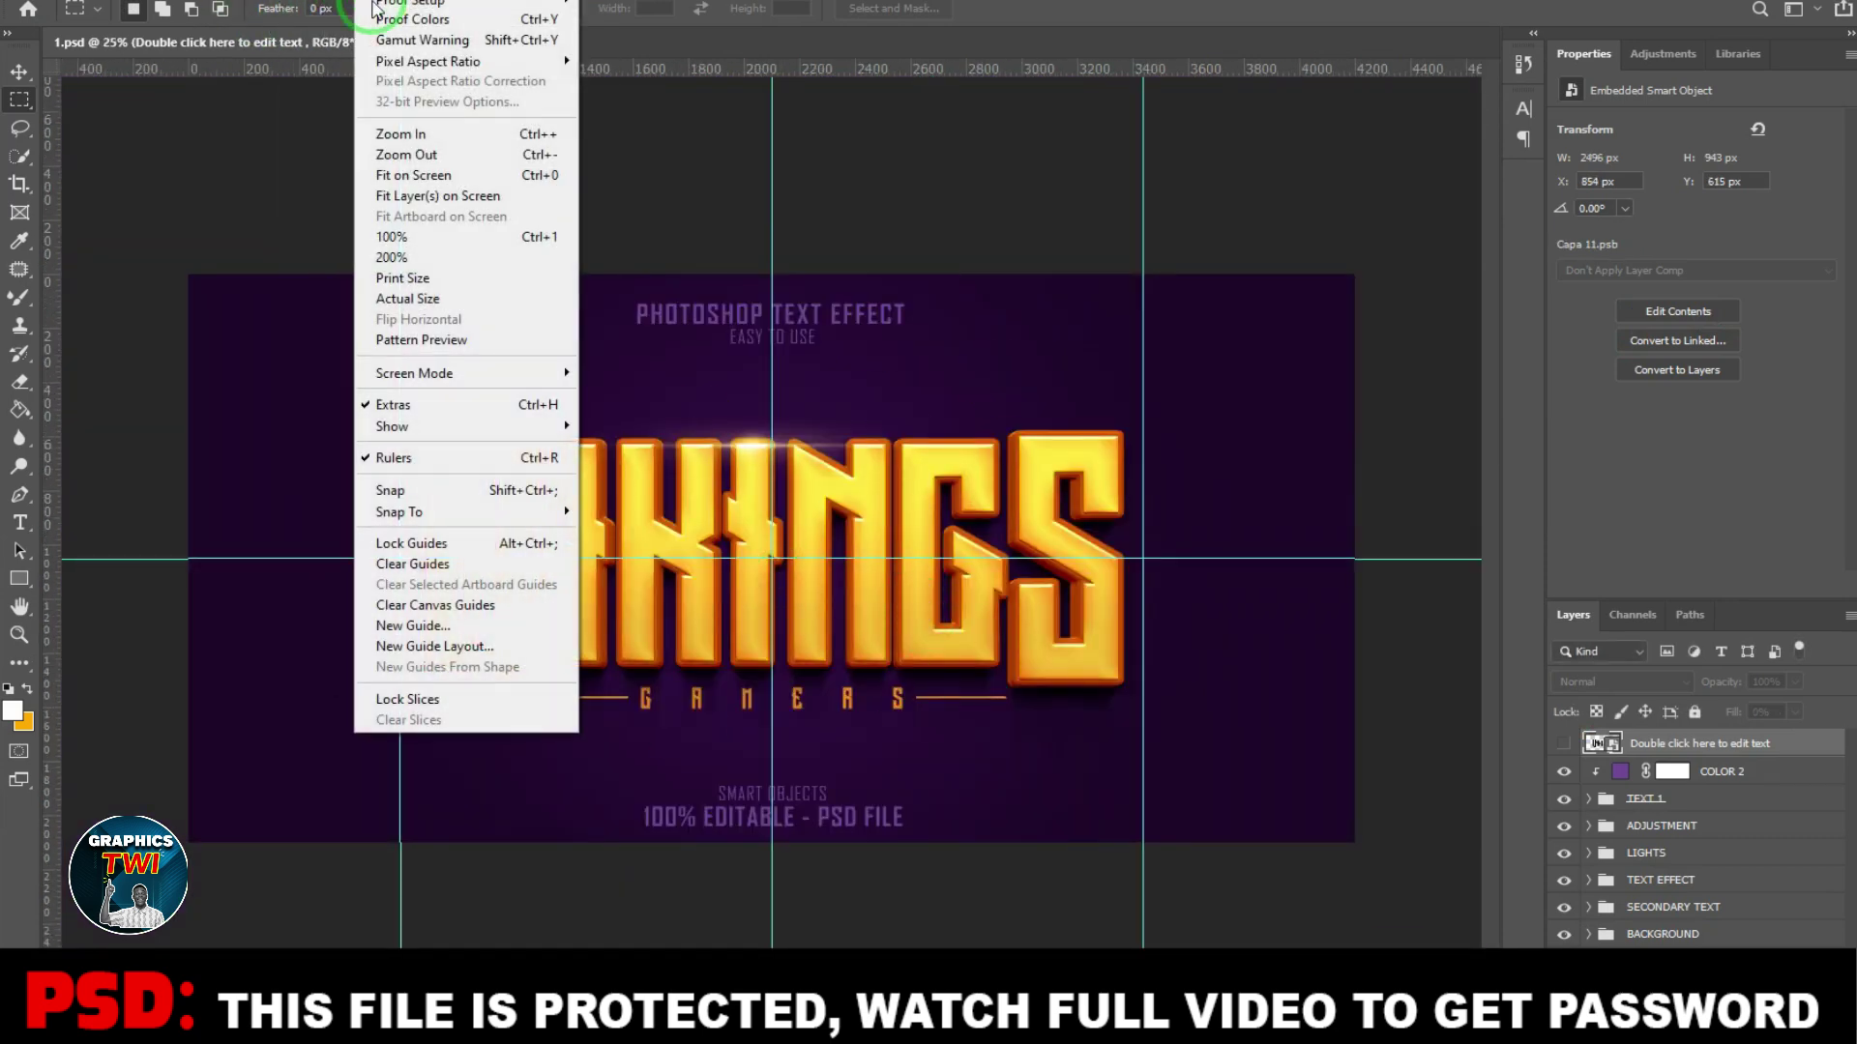
{"action": "left_click", "coordinate": [416, 564]}
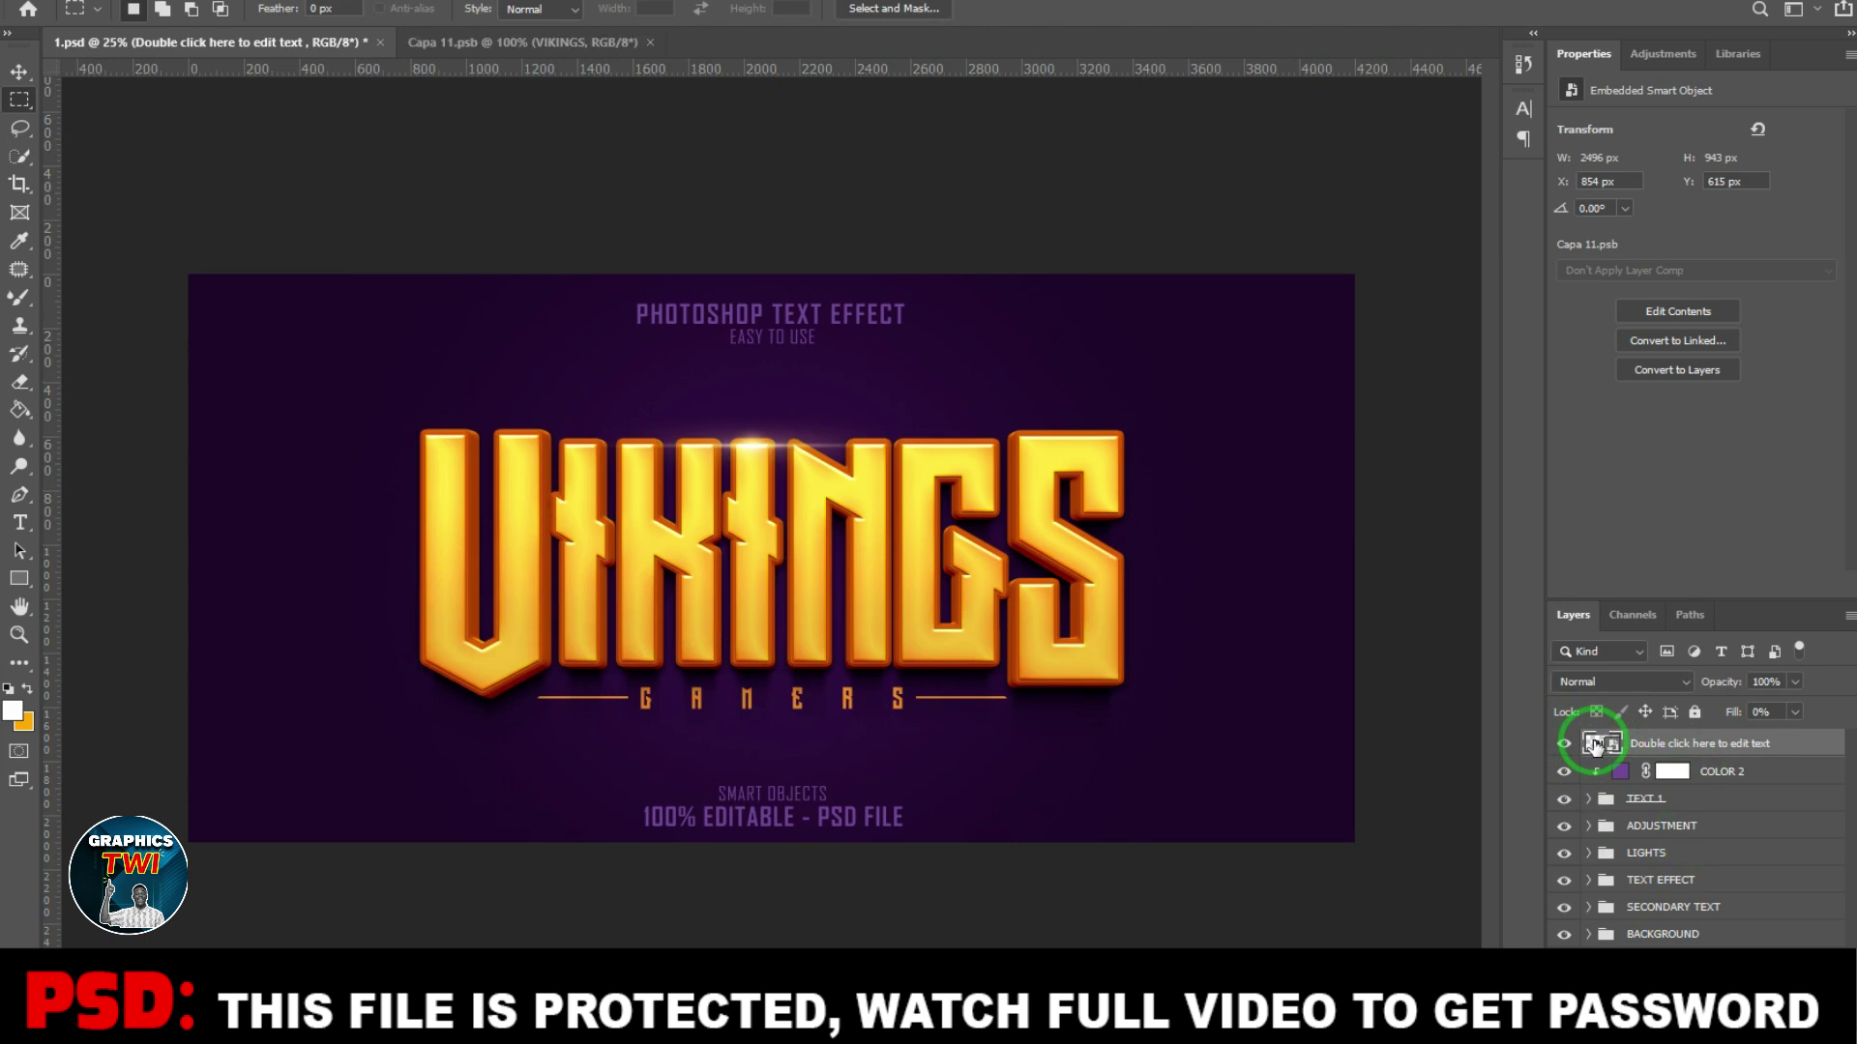
{"action": "double_click", "coordinate": [1596, 744]}
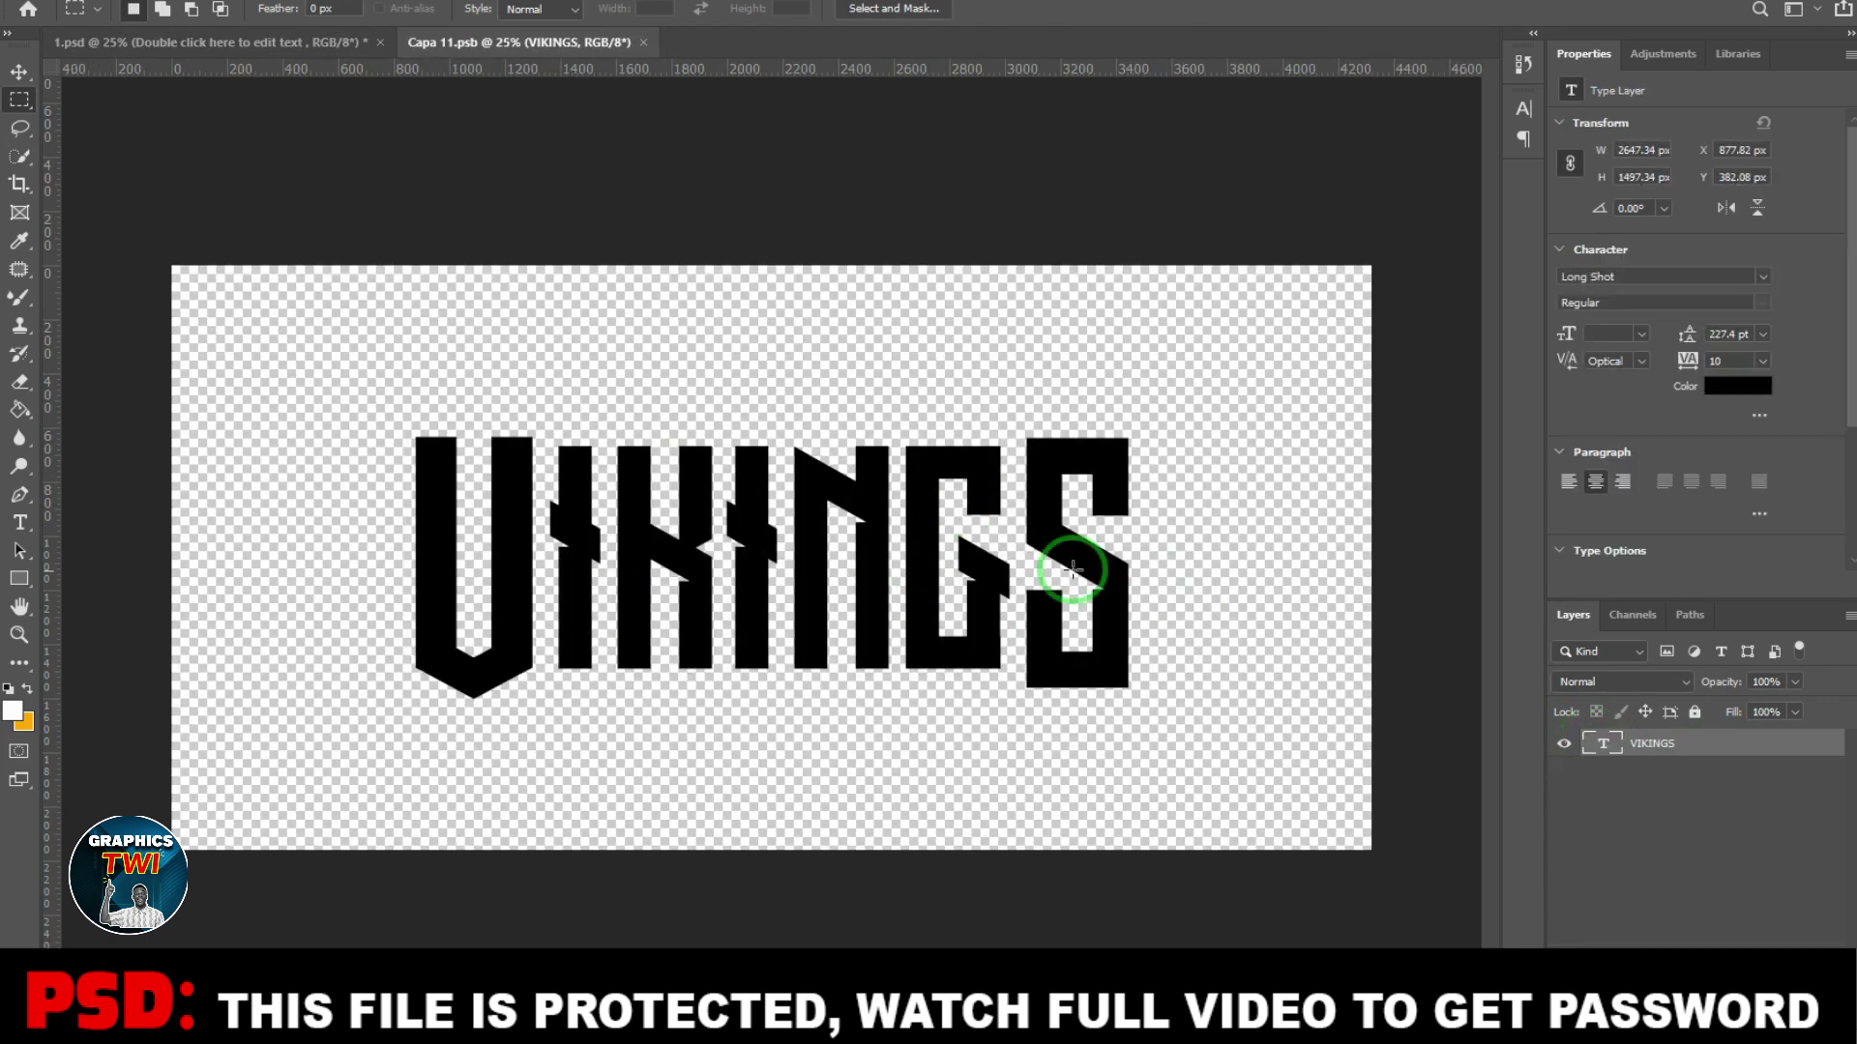
Step: Retype the VIKINGS text as GRAPHICS in Capa 11.psb, commit, and select the text layer
{"action": "left_click", "coordinate": [20, 522]}
{"action": "left_click_drag", "start_coordinate": [414, 559], "coordinate": [1207, 579]}
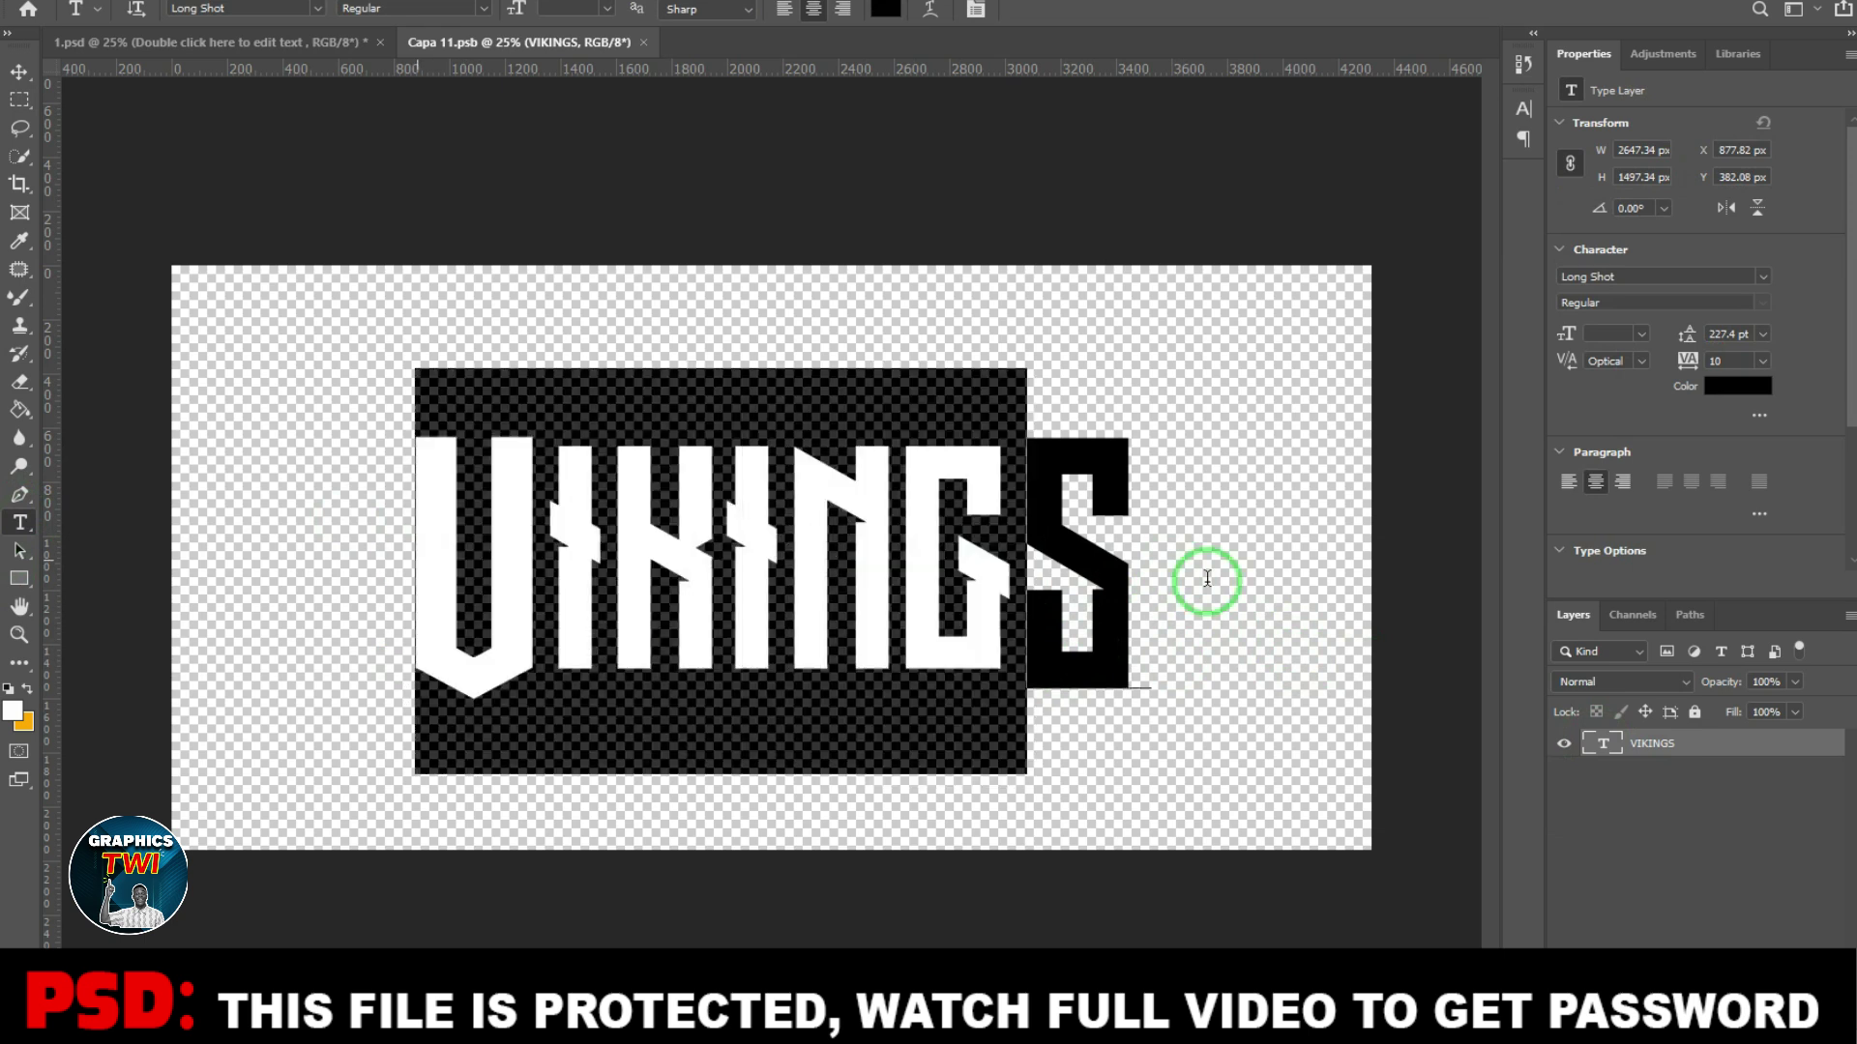
{"action": "type", "text": "G"}
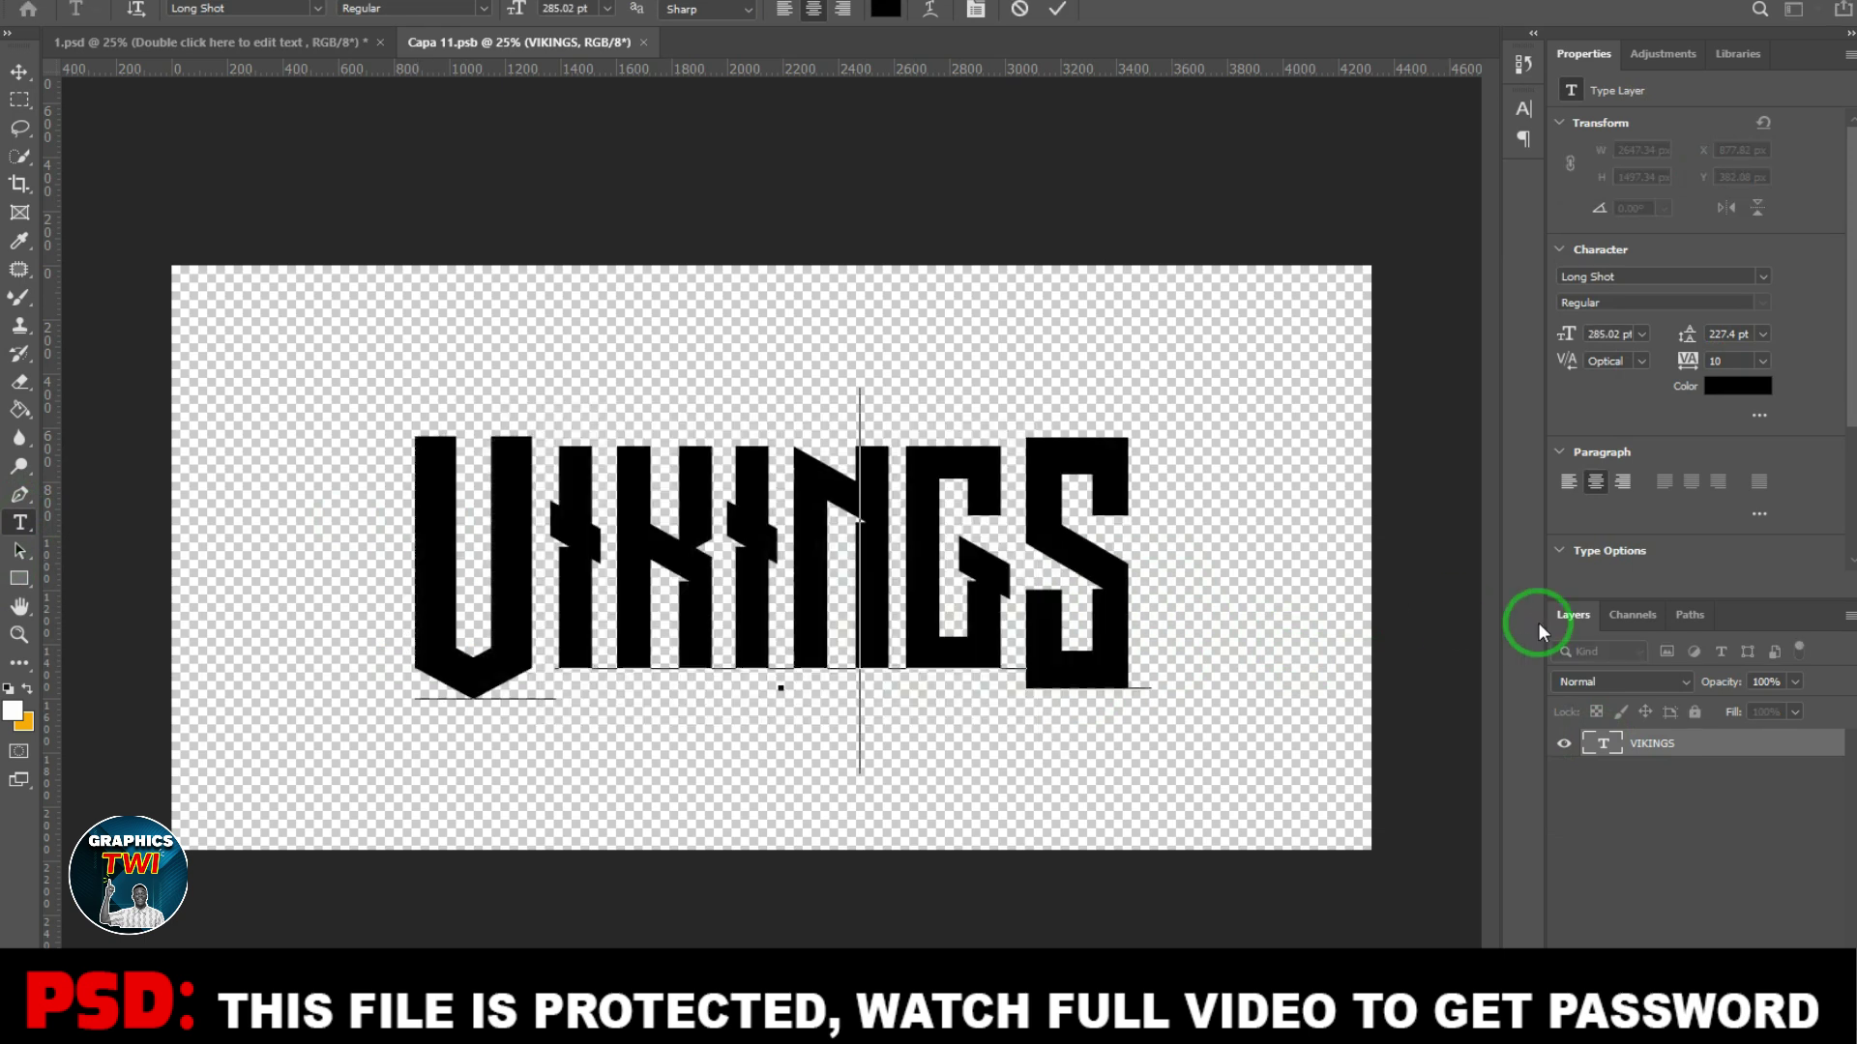
{"action": "type", "text": "RA"}
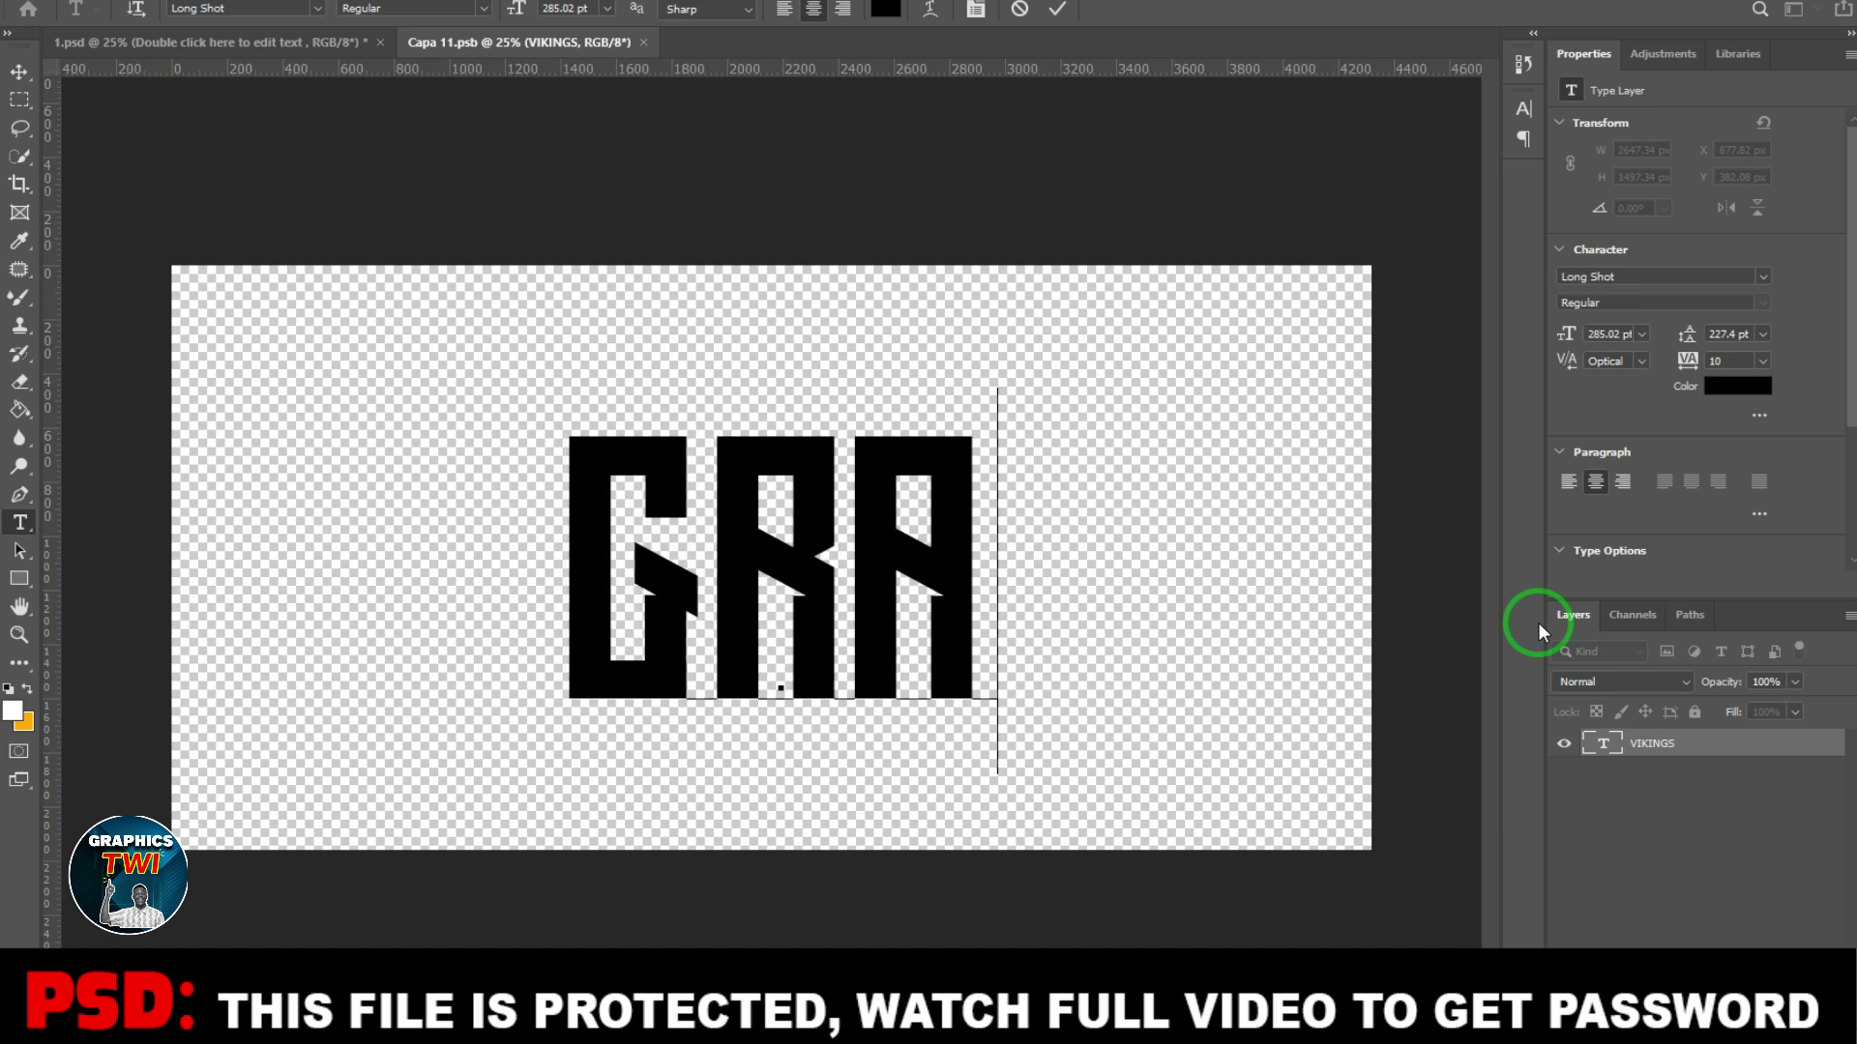
{"action": "type", "text": "PHI"}
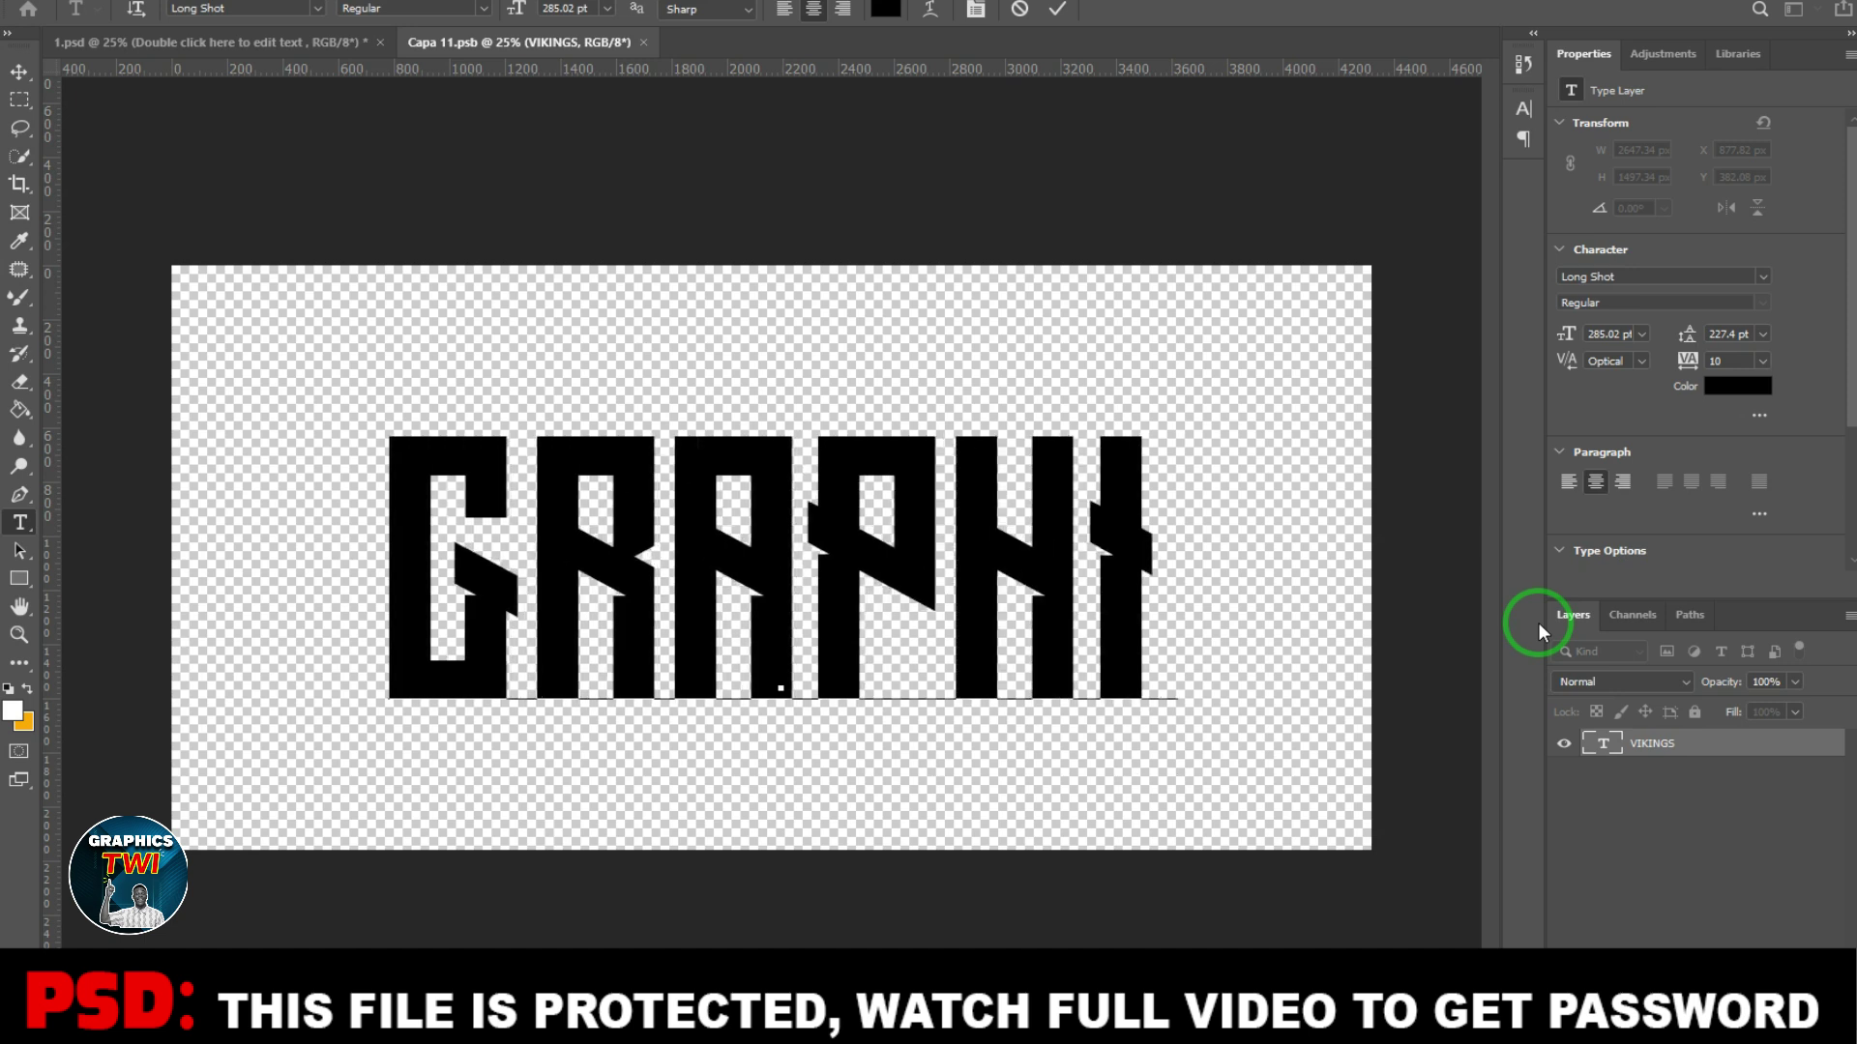
{"action": "type", "text": "CS"}
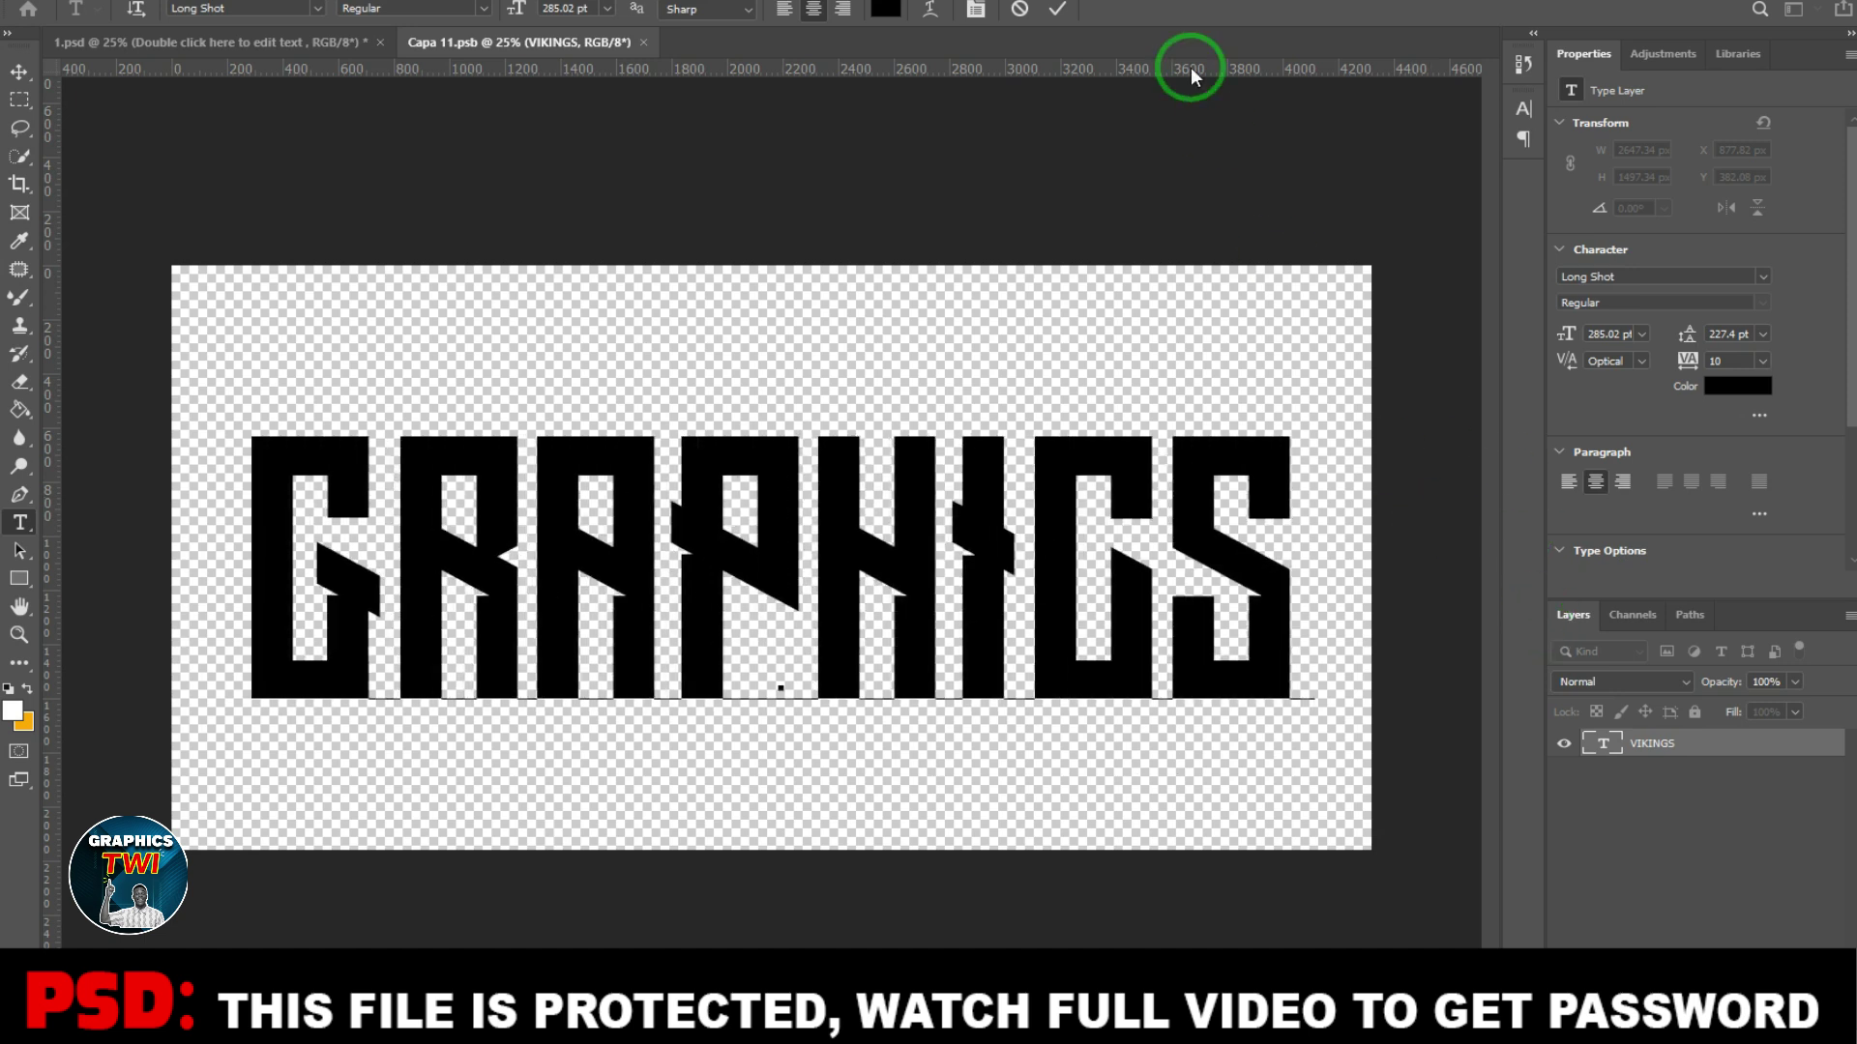
{"action": "left_click", "coordinate": [1072, 14]}
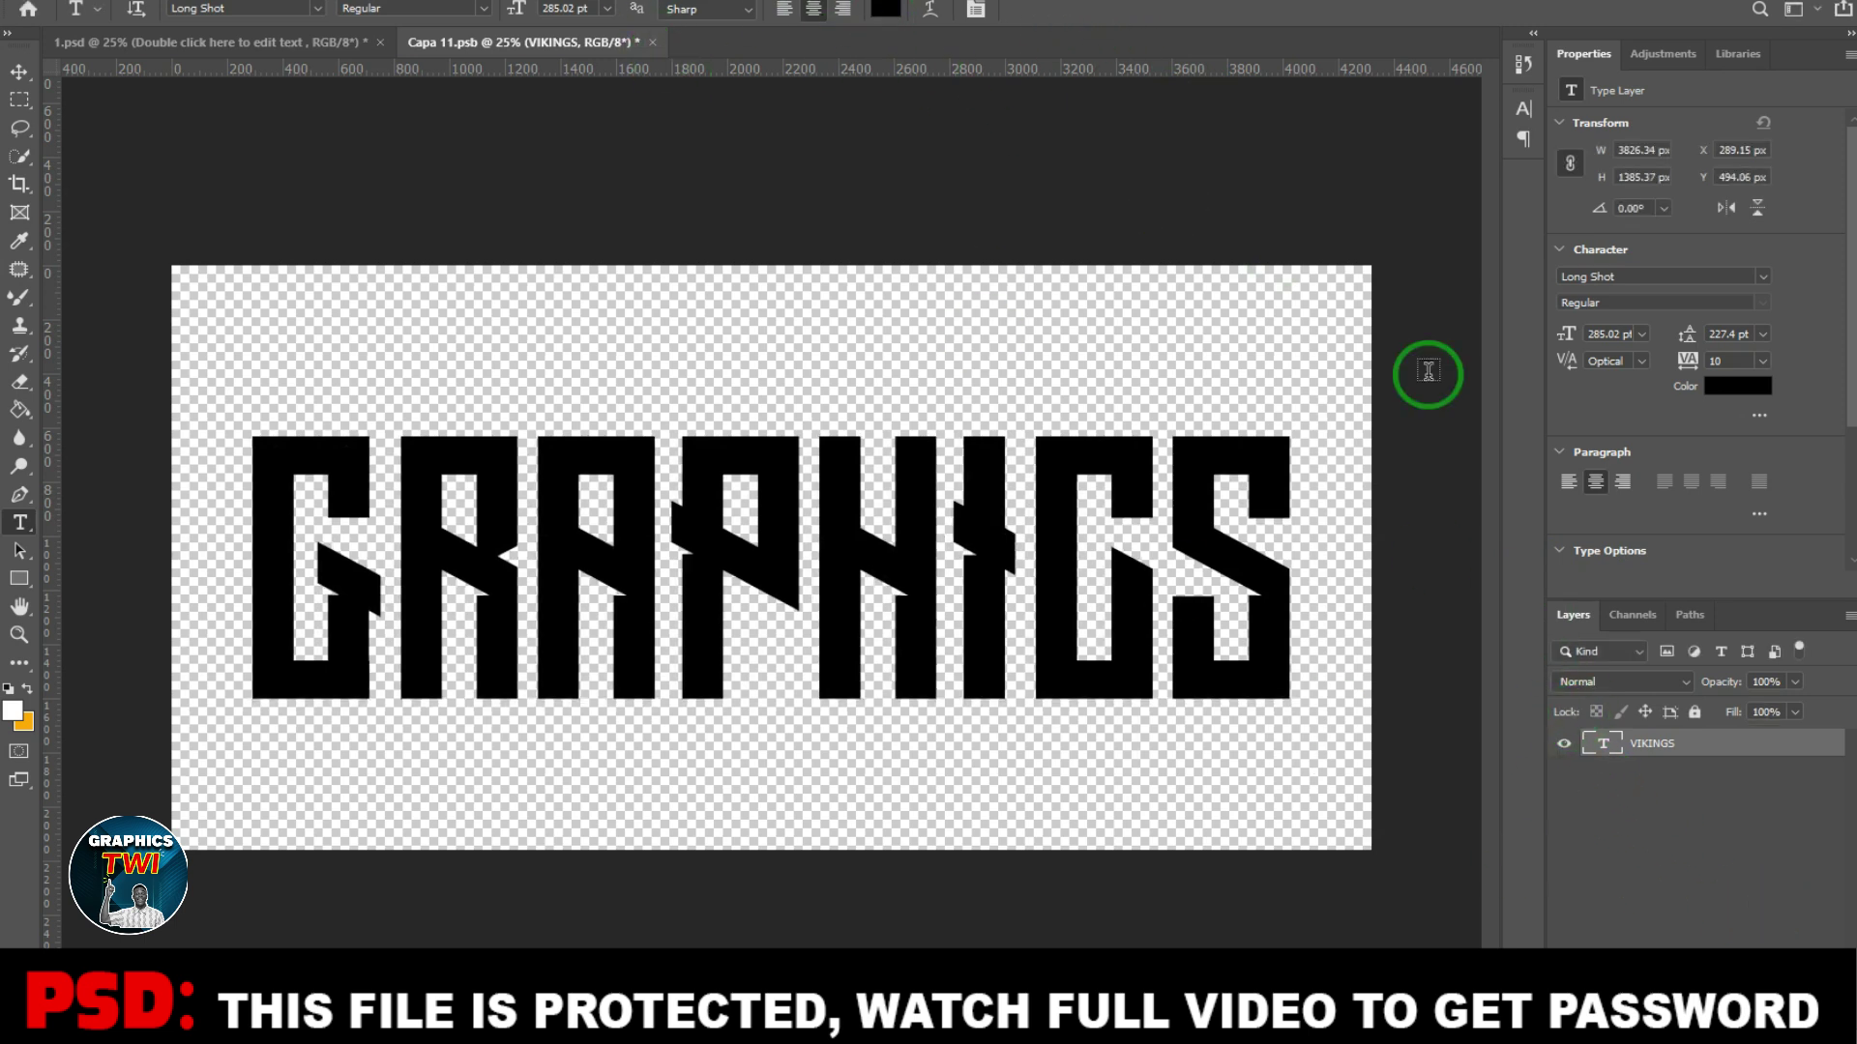
{"action": "double_click", "coordinate": [1602, 745]}
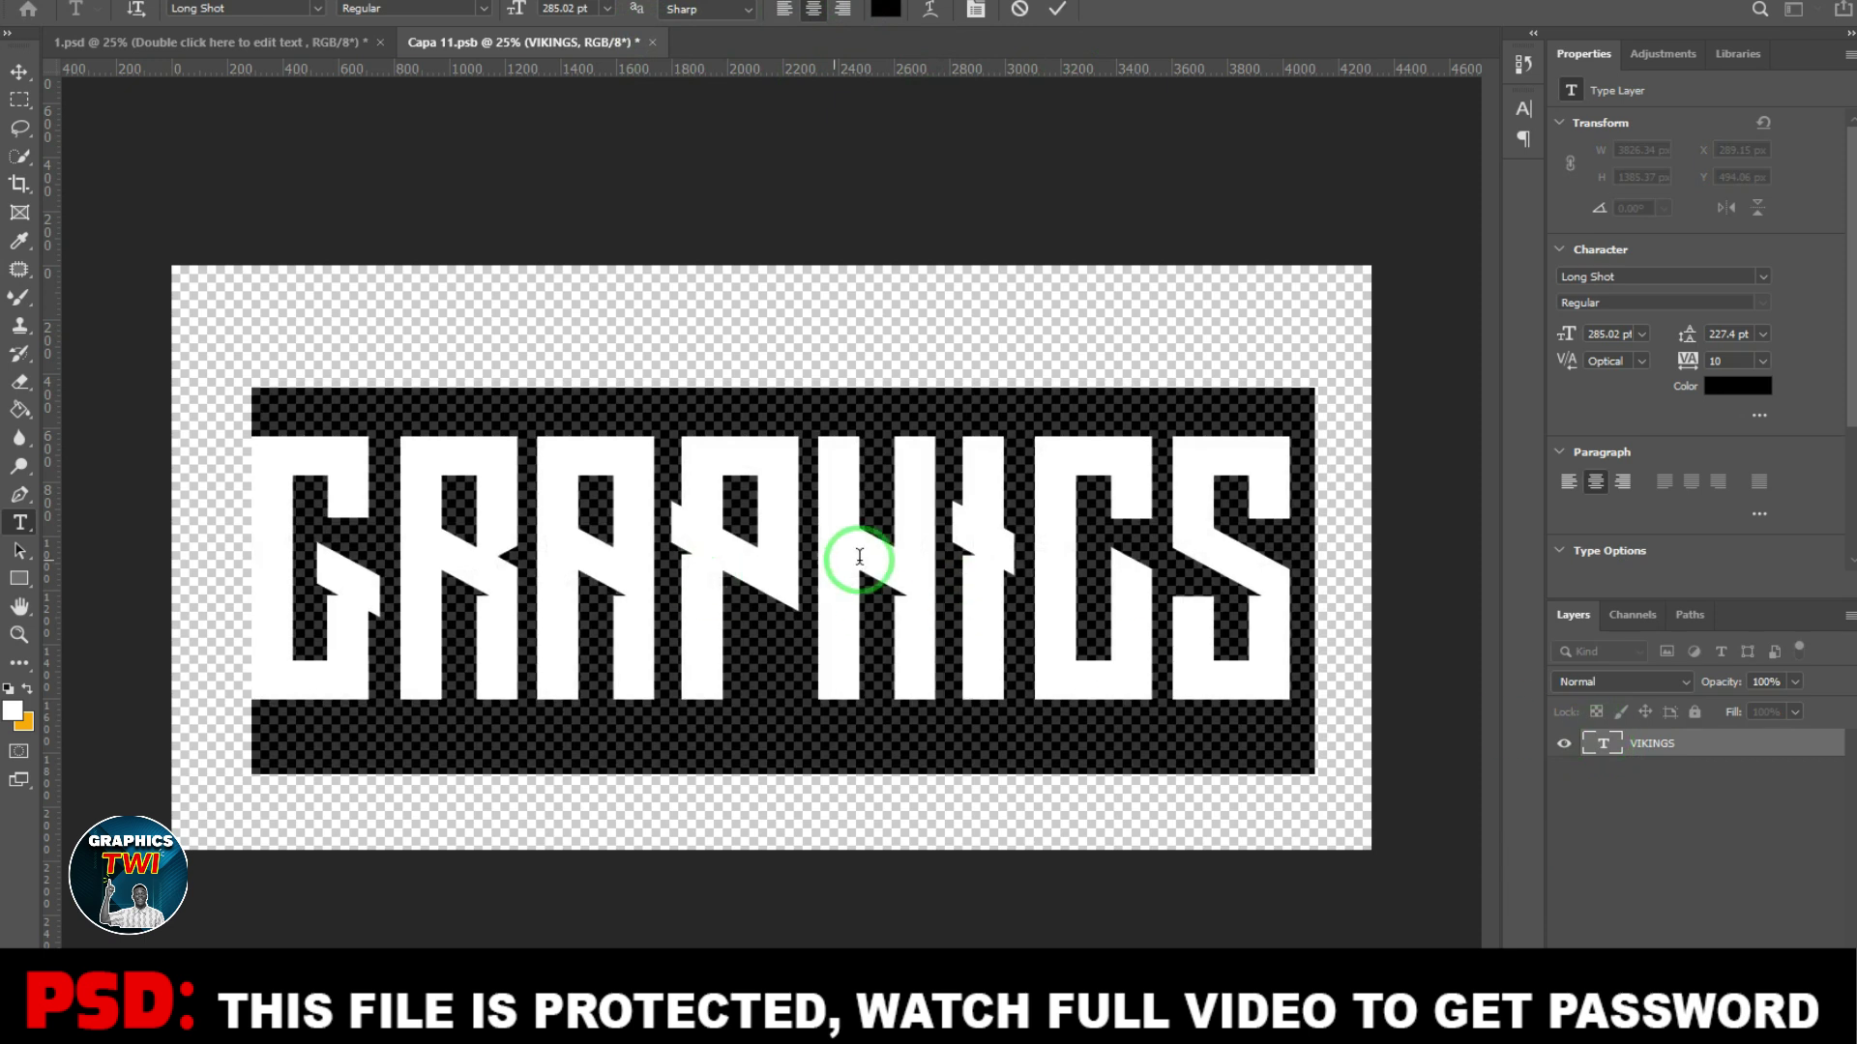
Step: Set the GRAPHICS text to the Kejaxi font at 280 pt
{"action": "left_click", "coordinate": [977, 10]}
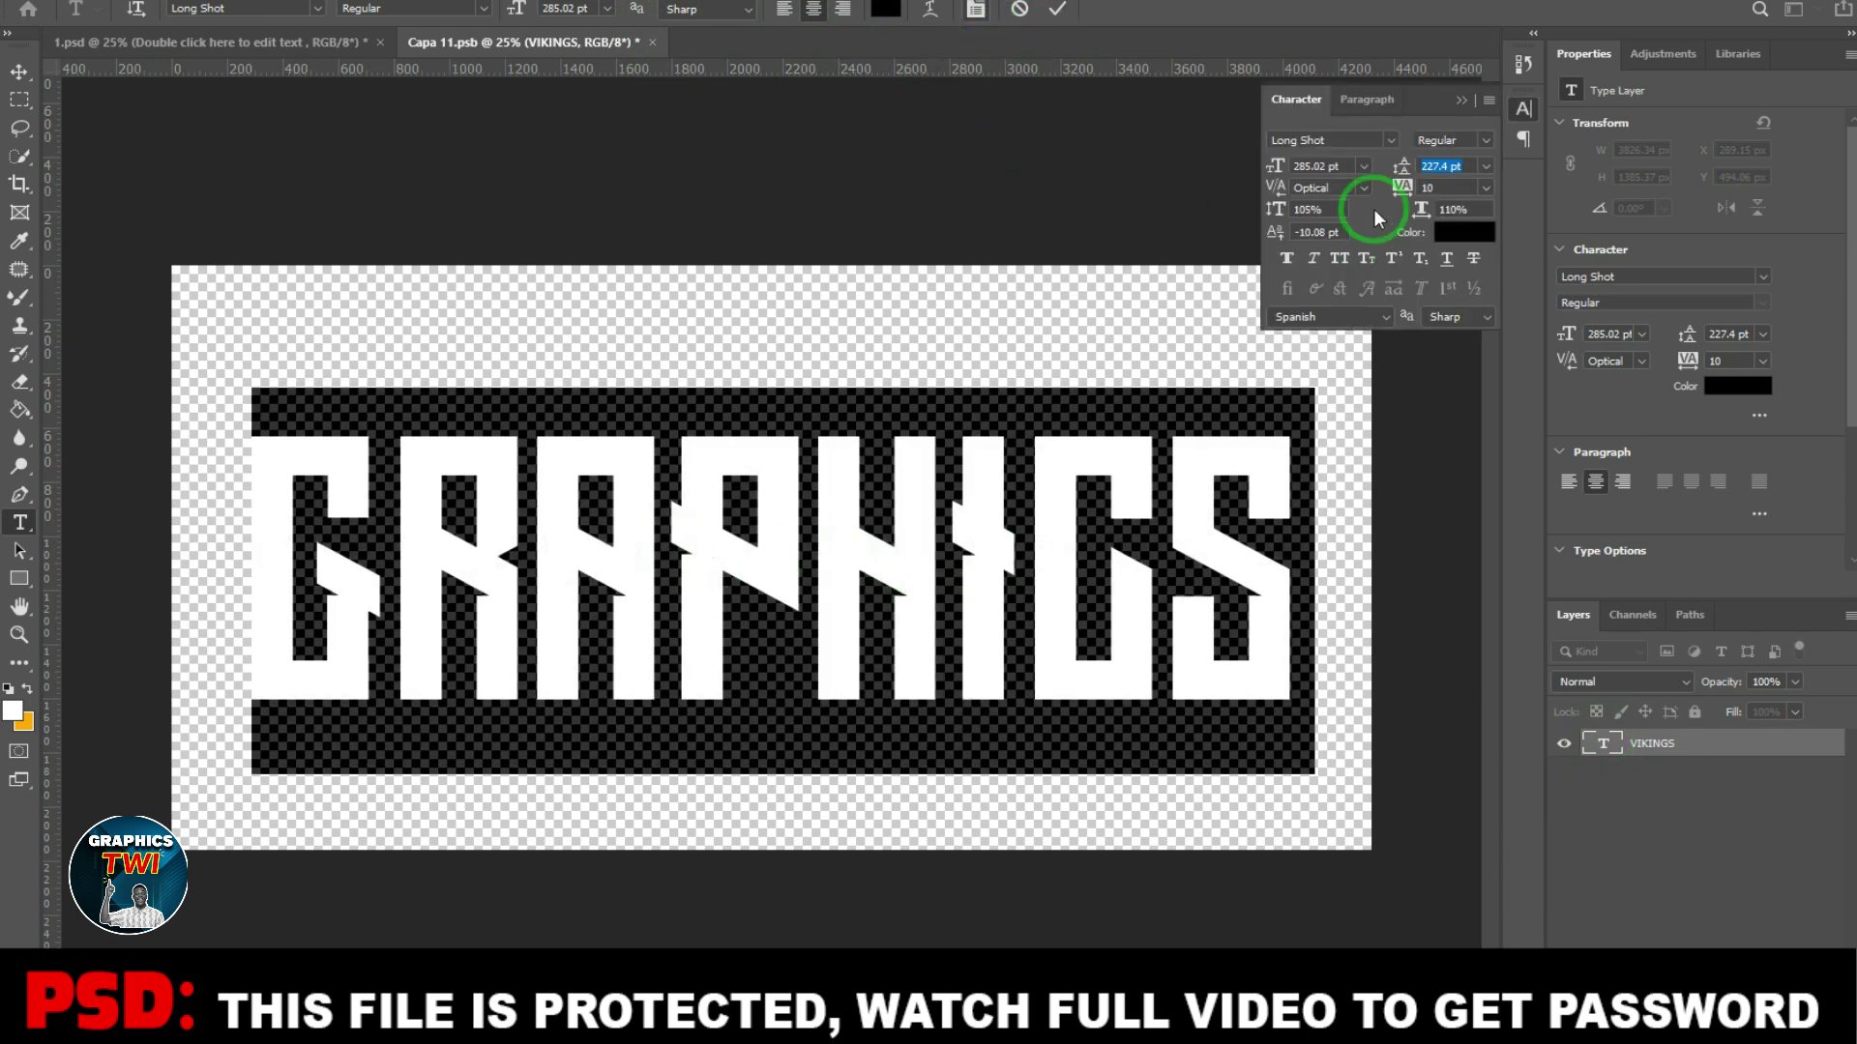
{"action": "left_click", "coordinate": [1391, 143]}
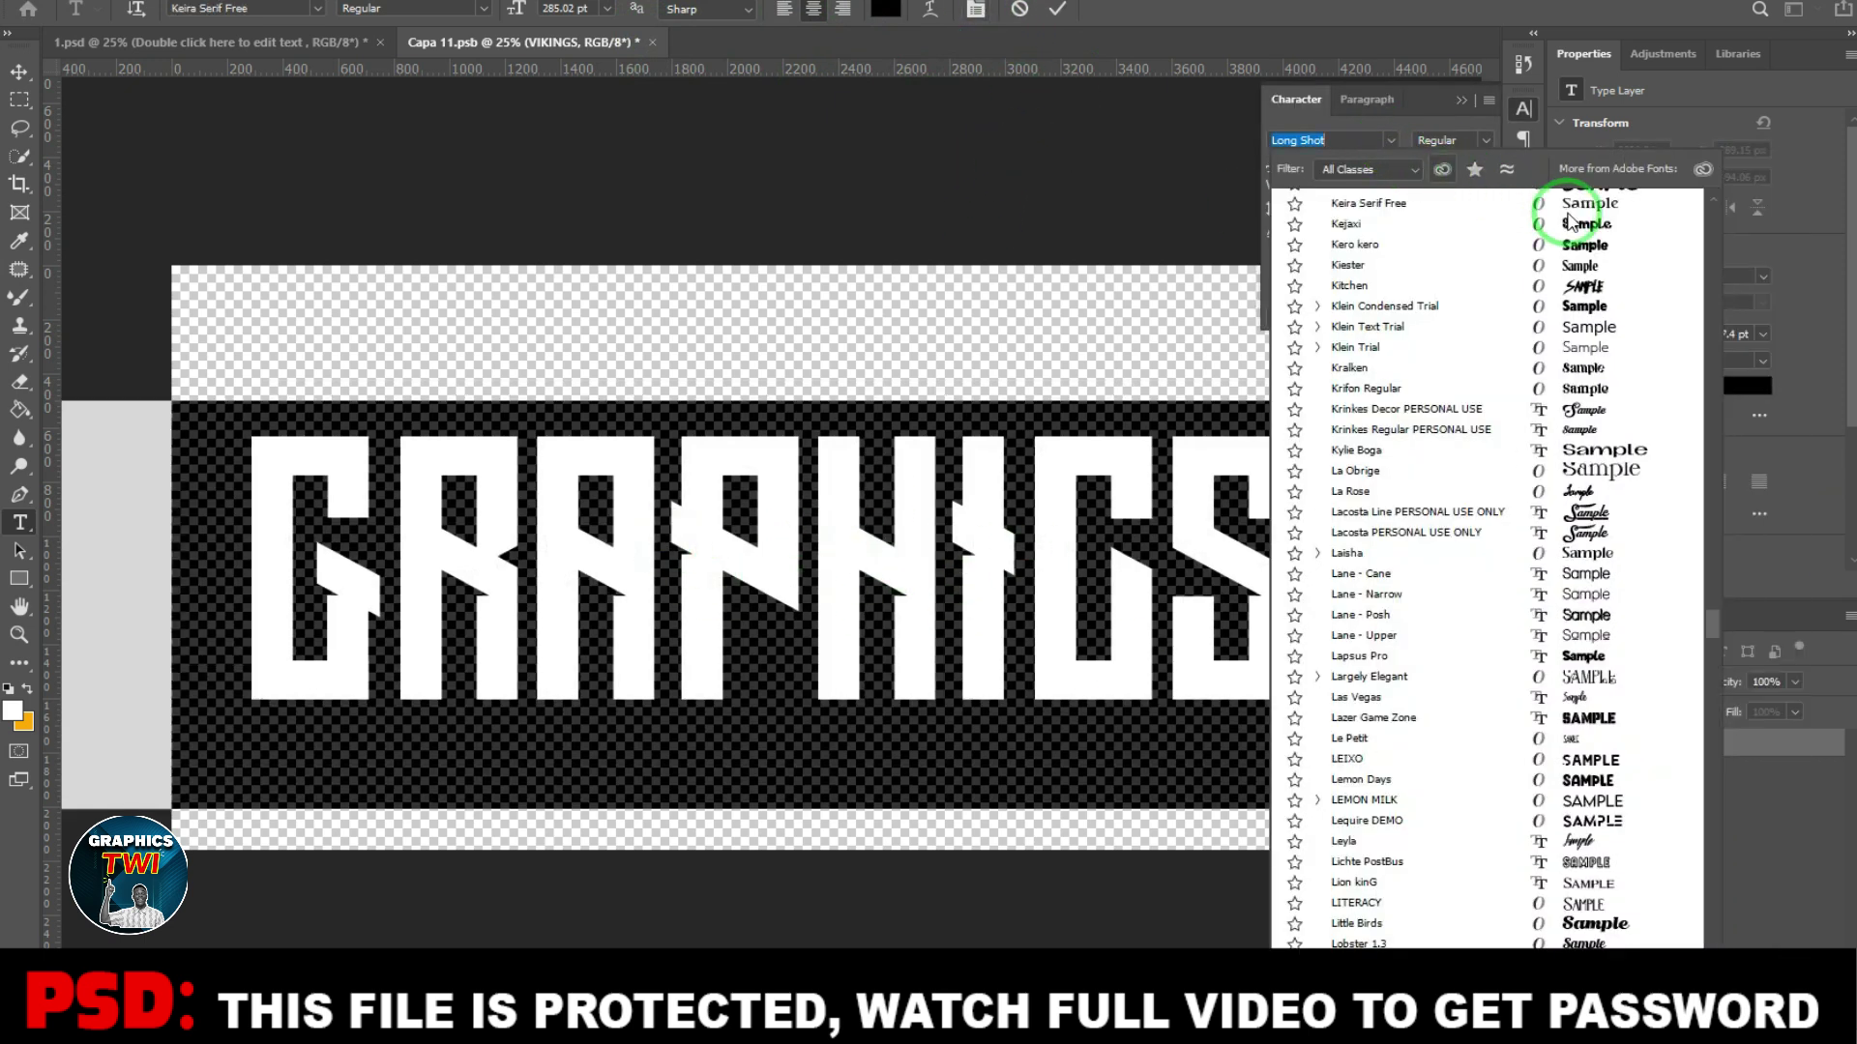
{"action": "key", "text": "Down"}
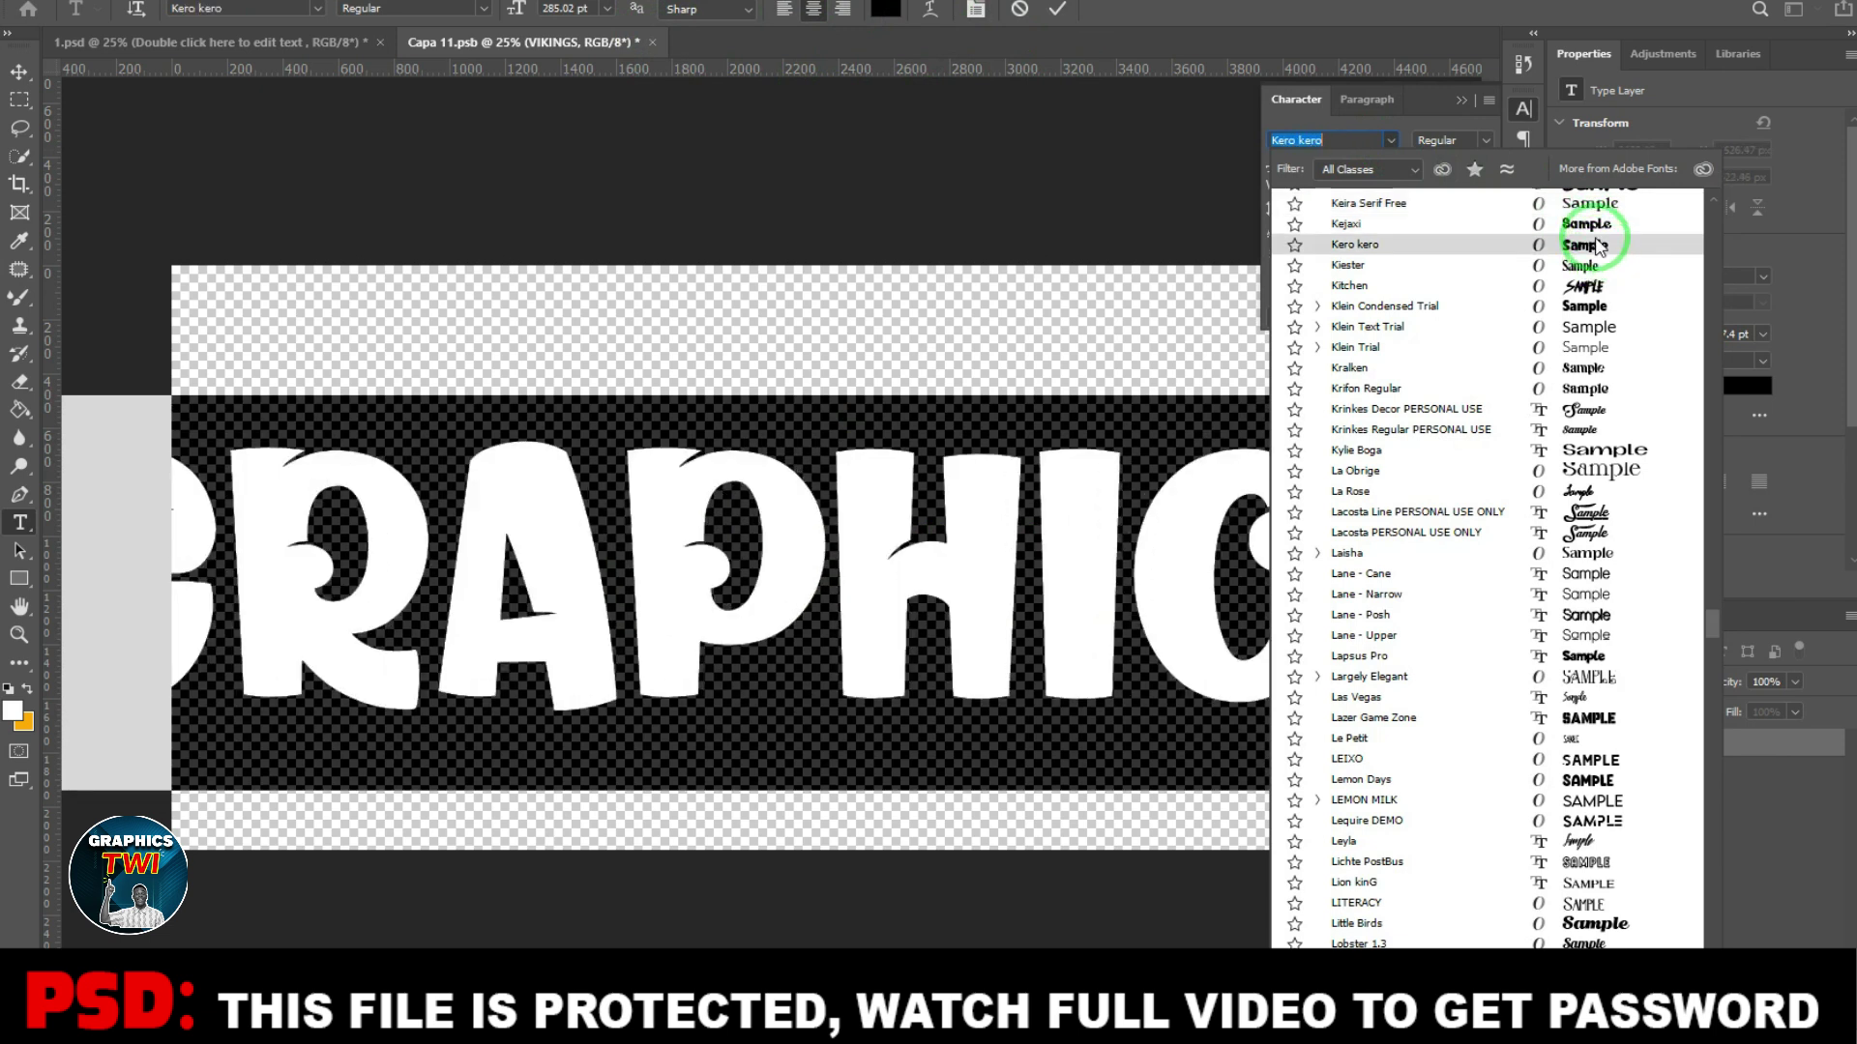
{"action": "left_click", "coordinate": [1594, 228]}
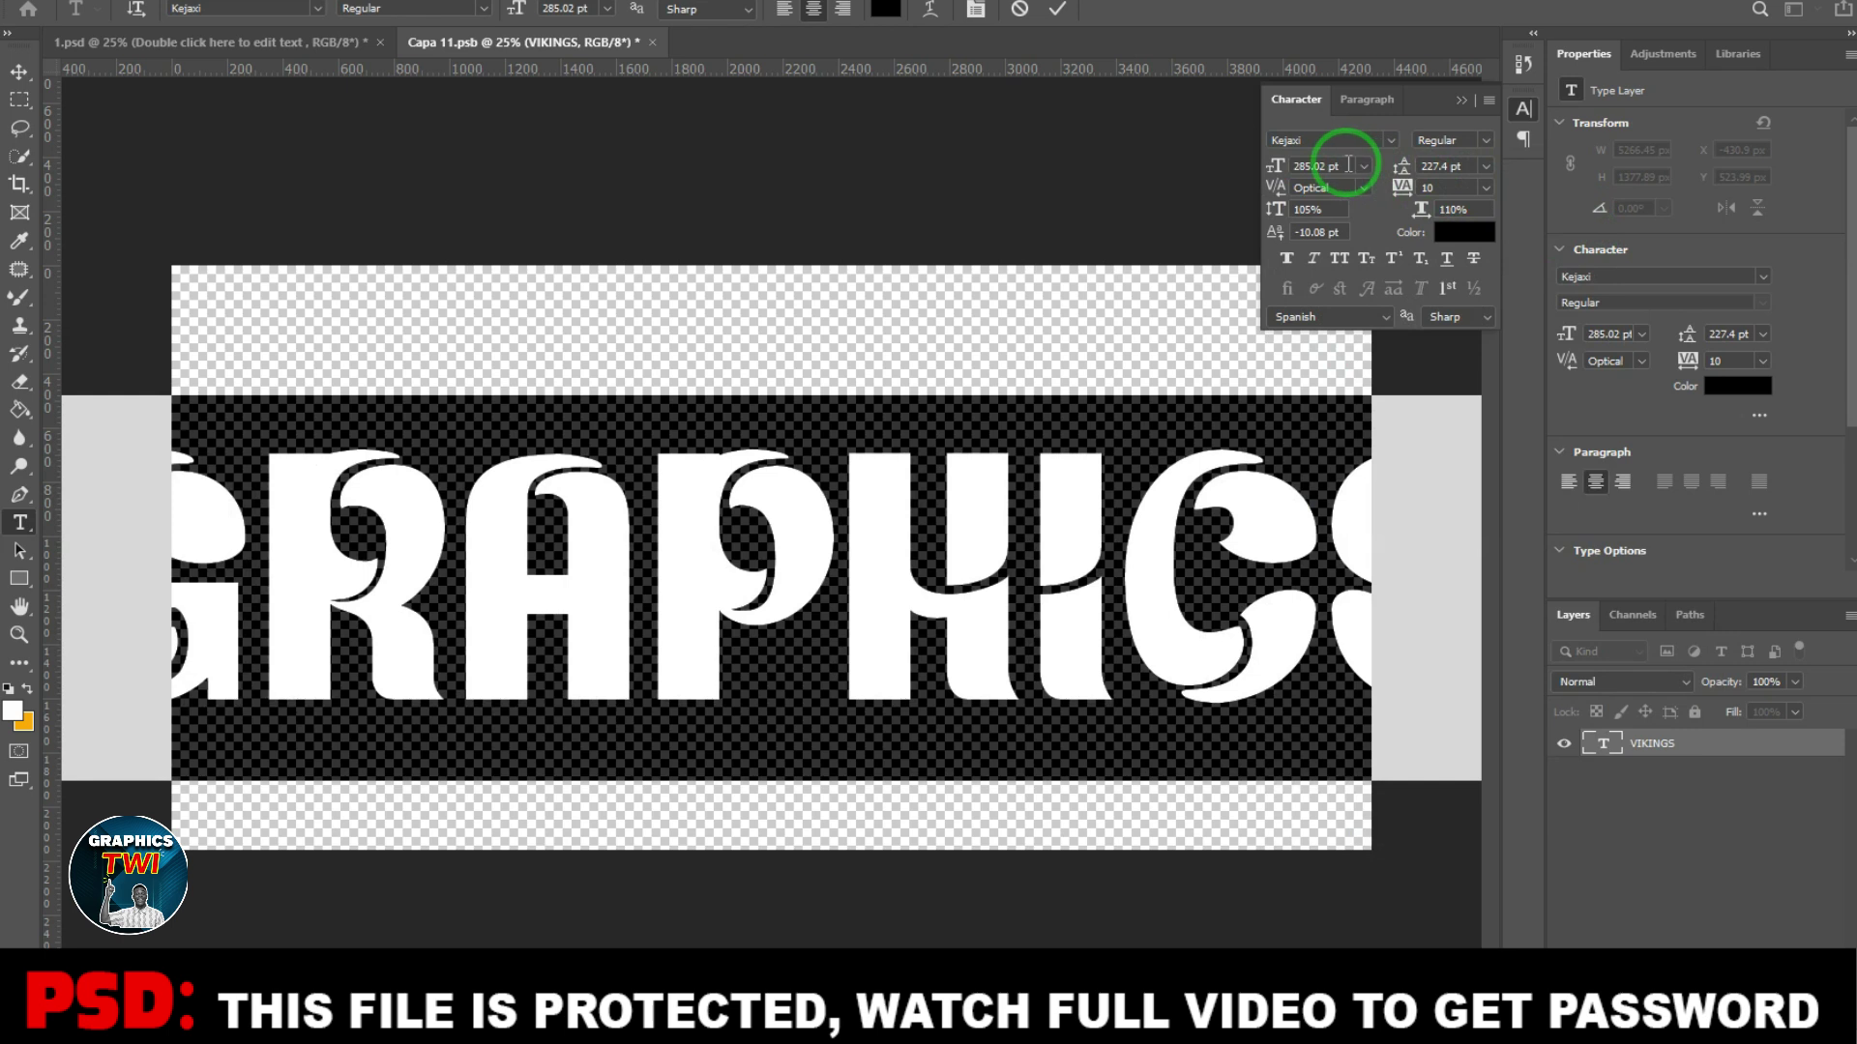
{"action": "type", "text": "280"}
{"action": "key", "text": "Return"}
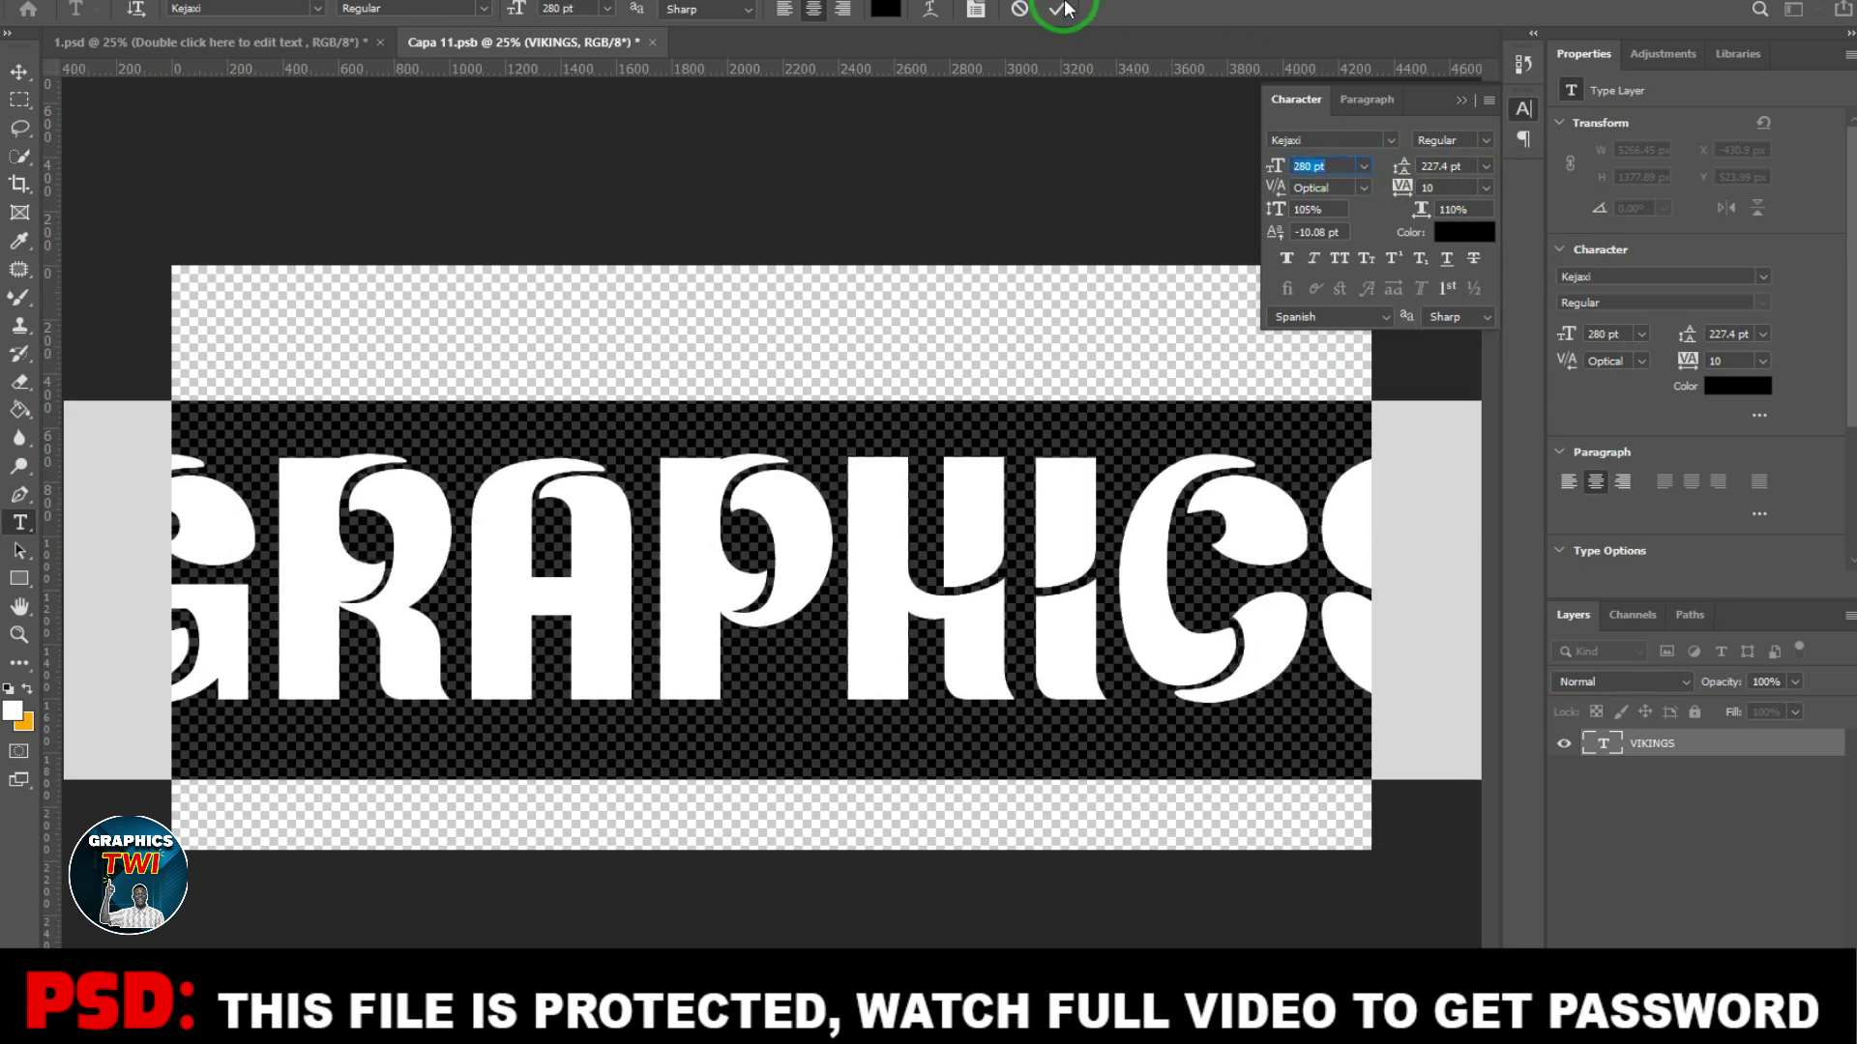
{"action": "left_click", "coordinate": [1061, 9]}
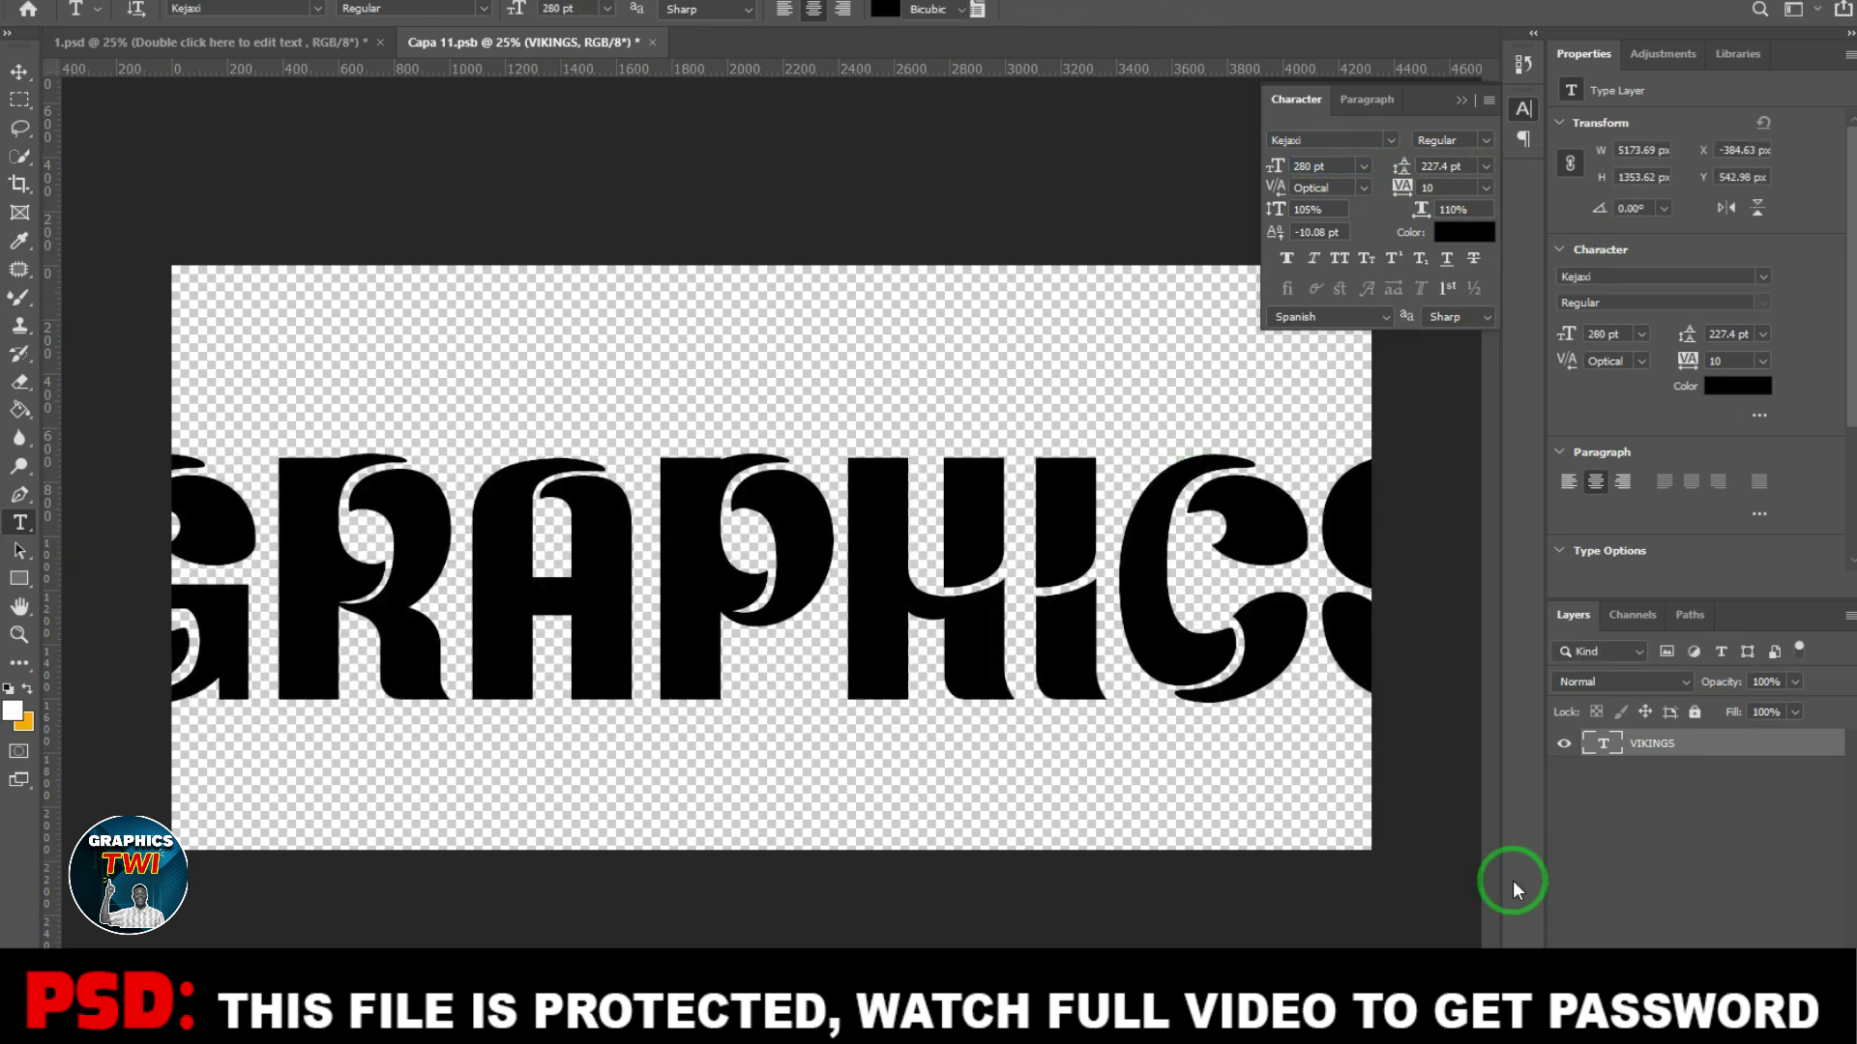
Step: Scale the GRAPHICS text to about 70 percent and centre it on the canvas
{"action": "key", "text": "ctrl+t"}
{"action": "left_click_drag", "start_coordinate": [1216, 622], "coordinate": [1182, 614]}
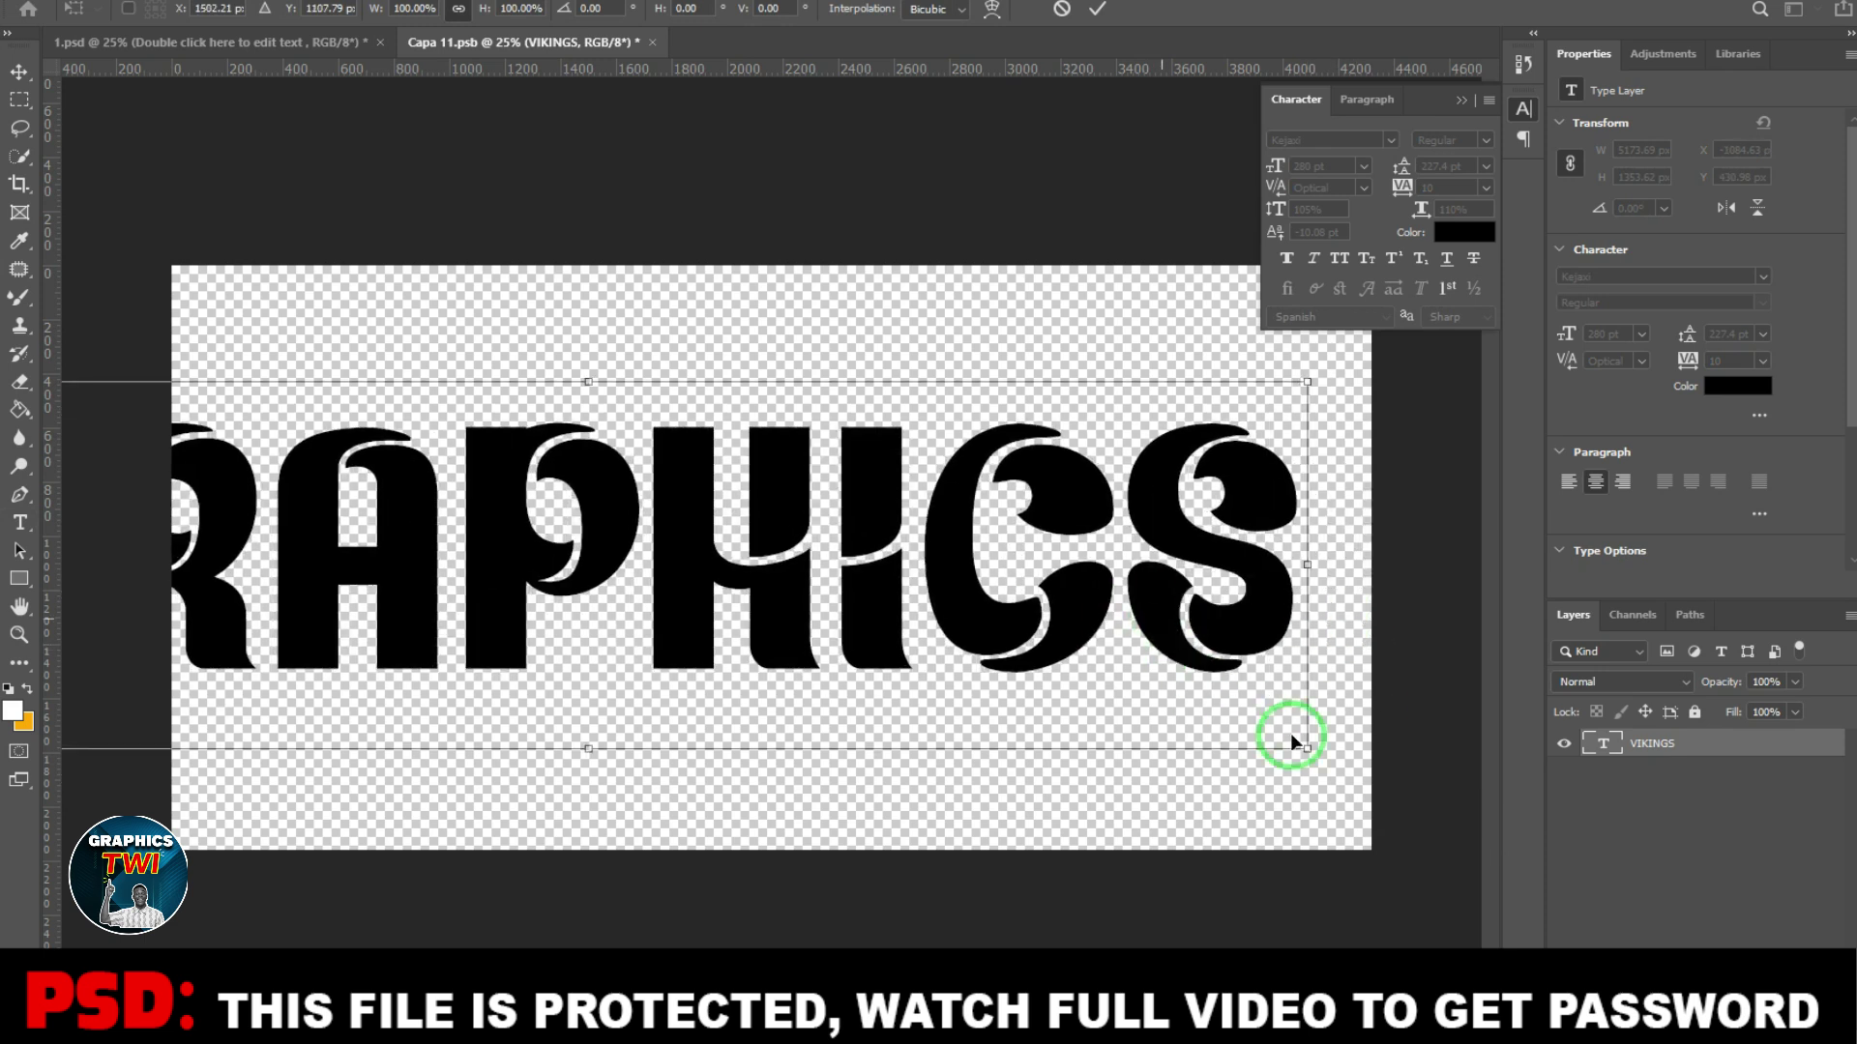
{"action": "left_click_drag", "start_coordinate": [1307, 745], "coordinate": [1104, 693]}
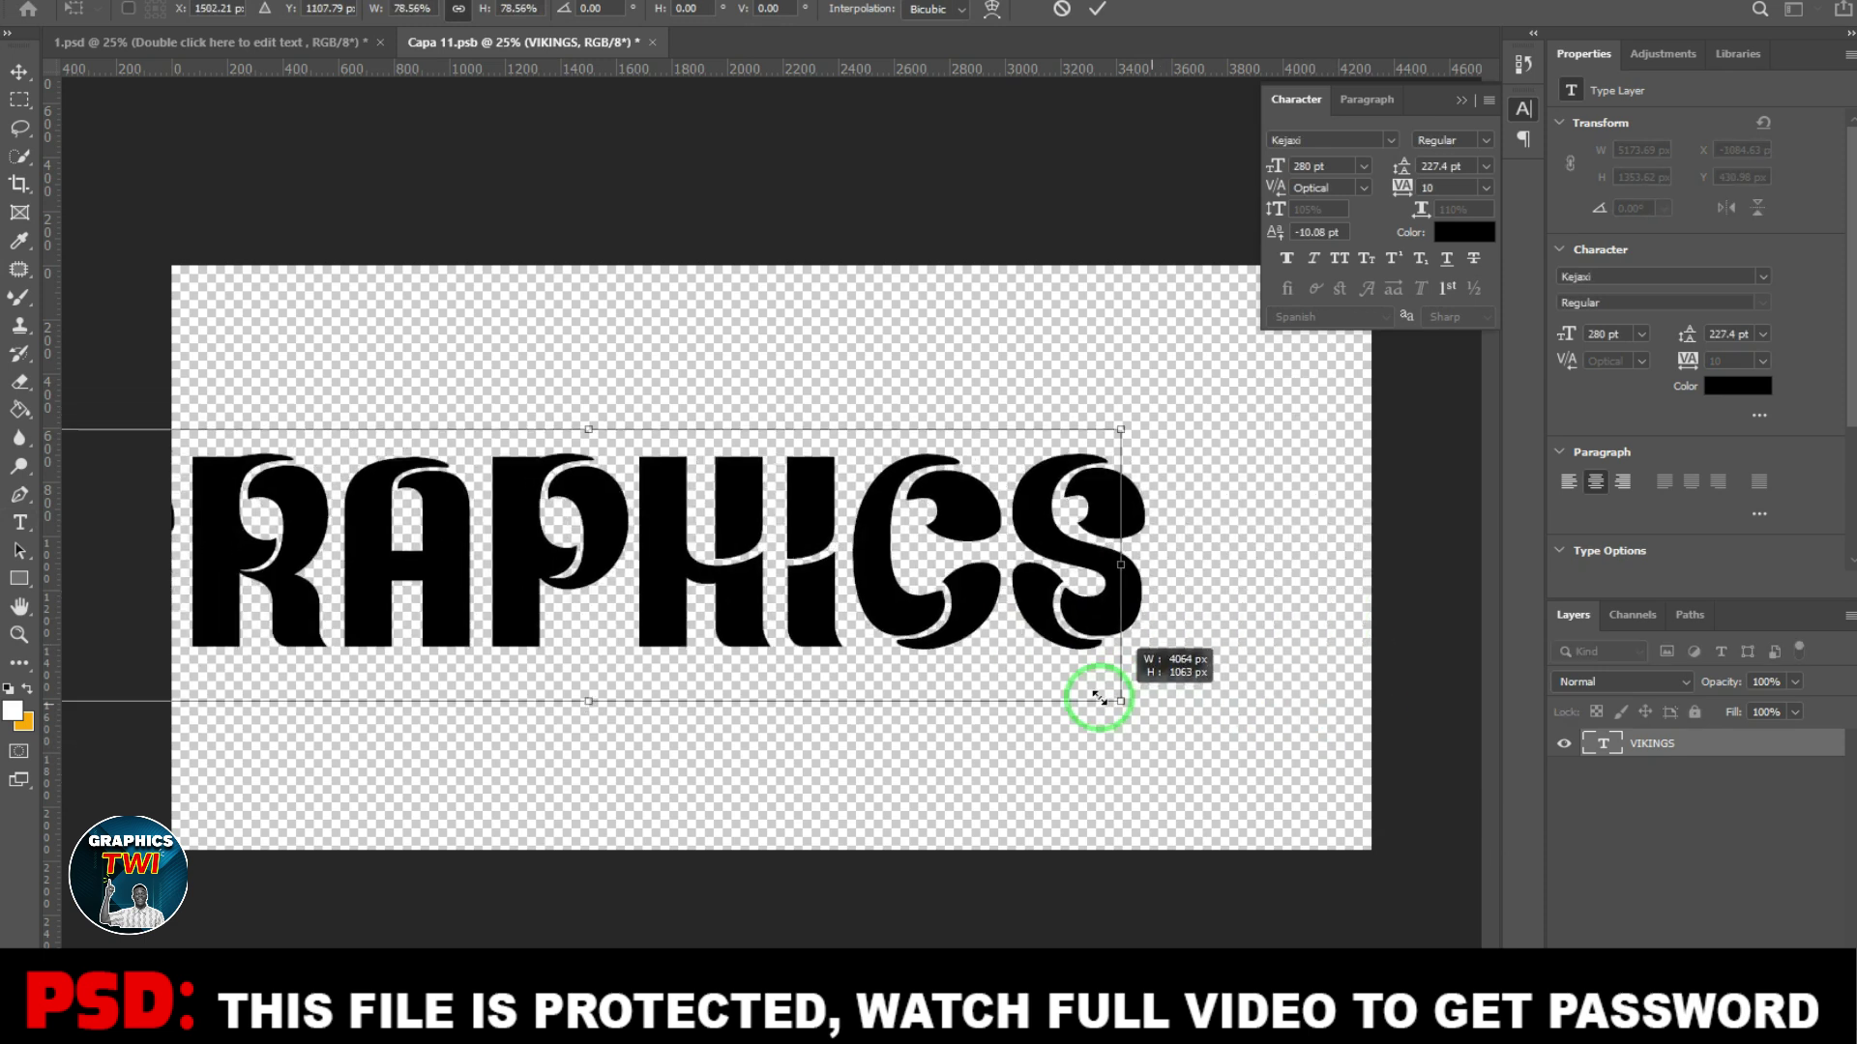
{"action": "left_click_drag", "start_coordinate": [1034, 590], "coordinate": [1243, 579]}
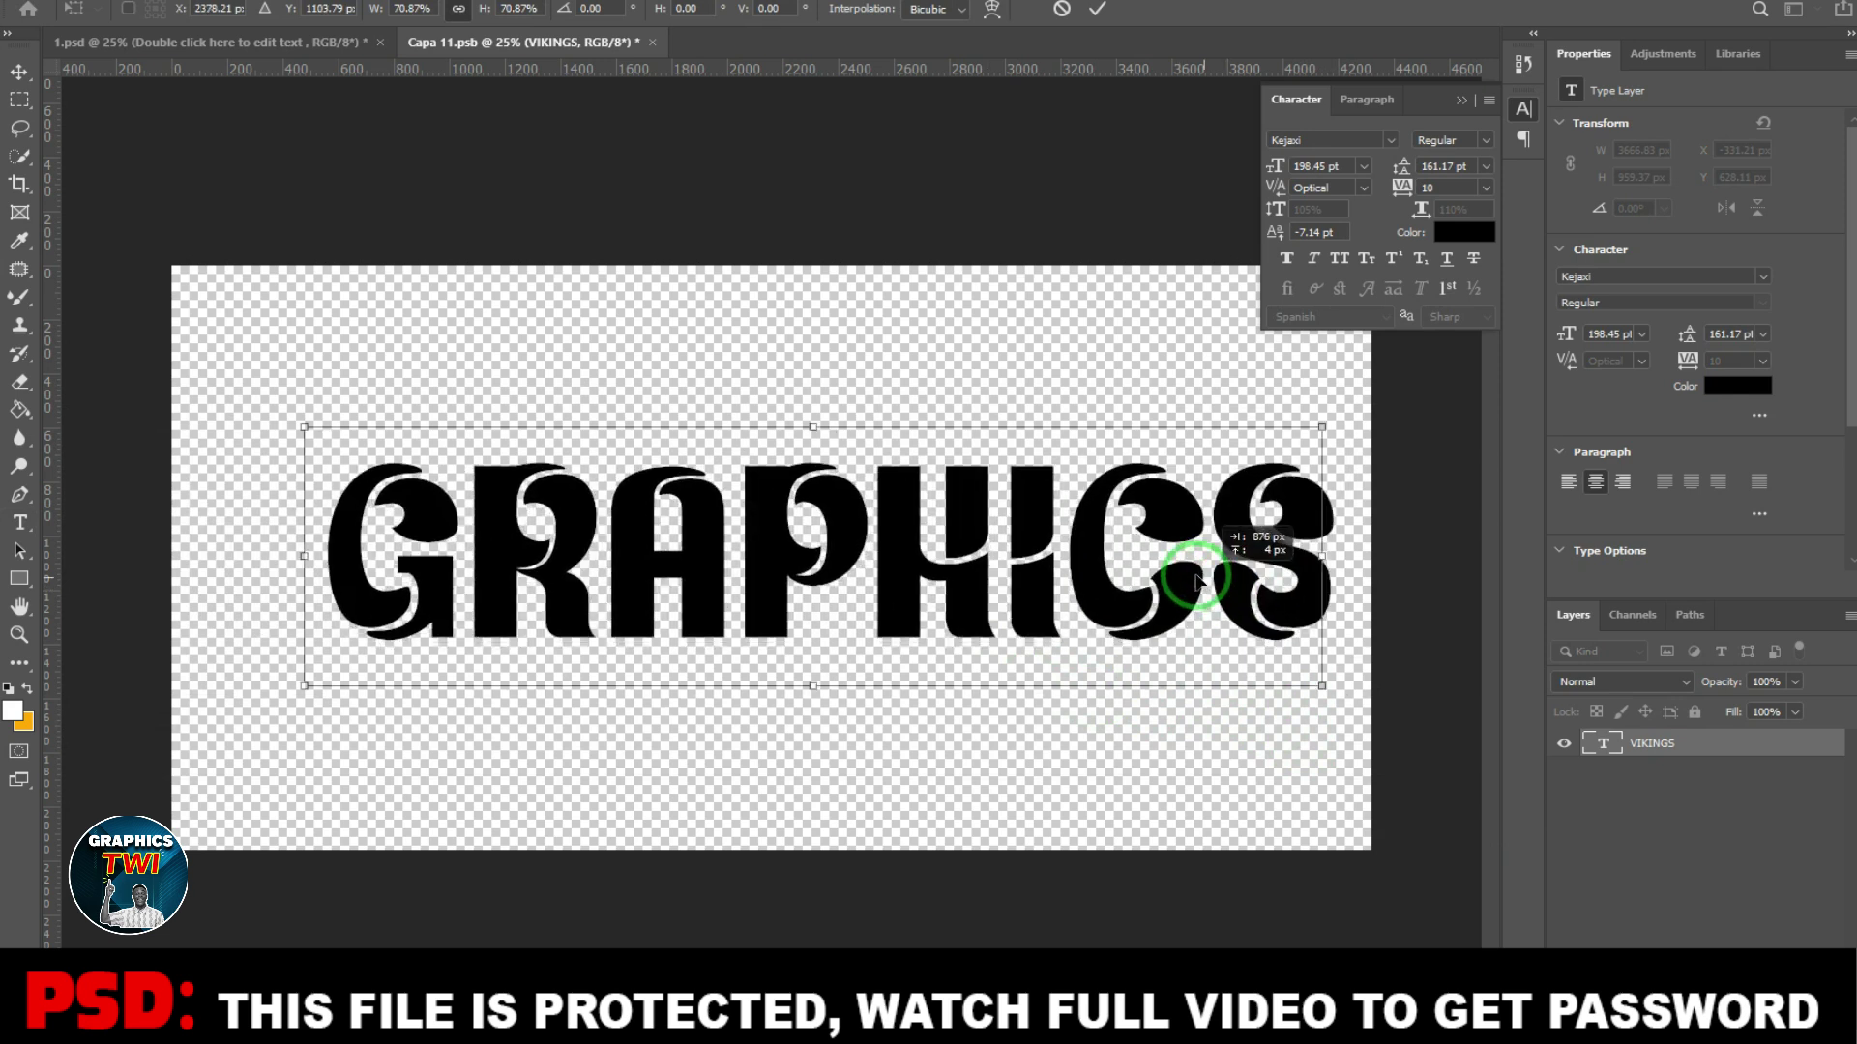
{"action": "left_click", "coordinate": [1096, 10]}
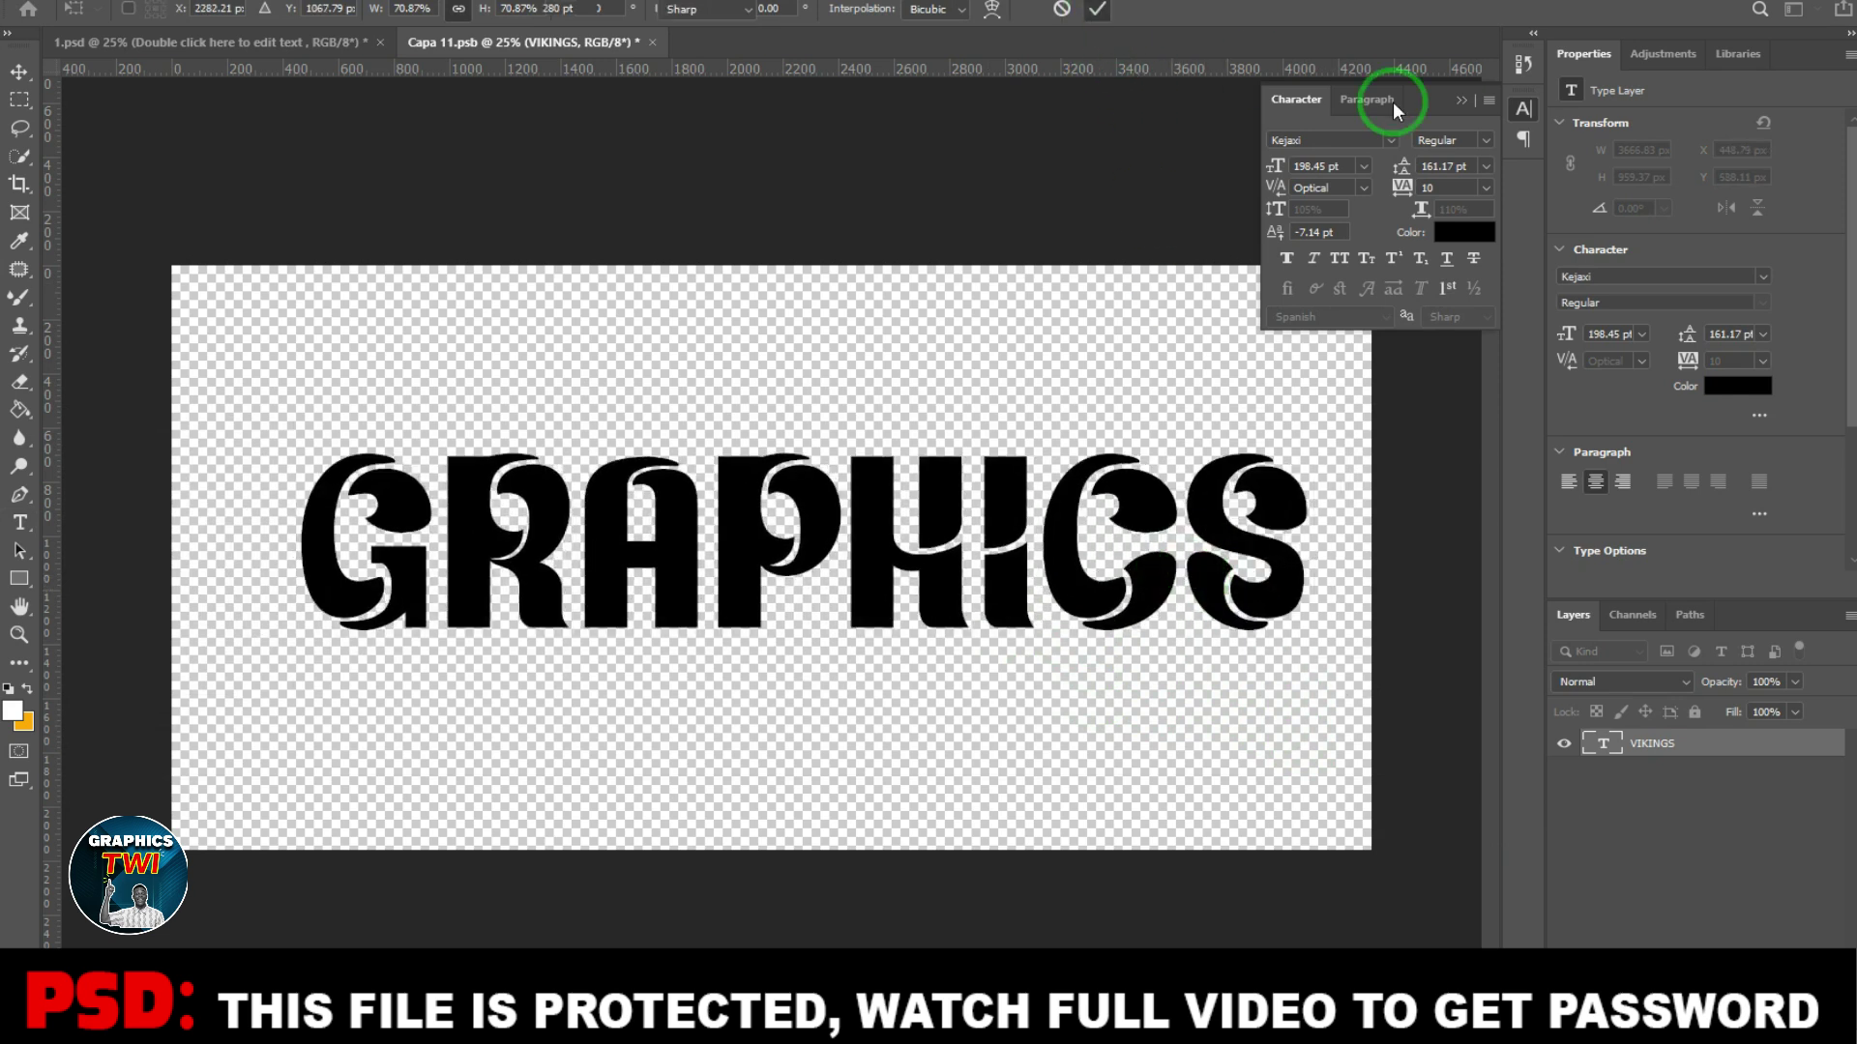
{"action": "left_click", "coordinate": [1461, 100]}
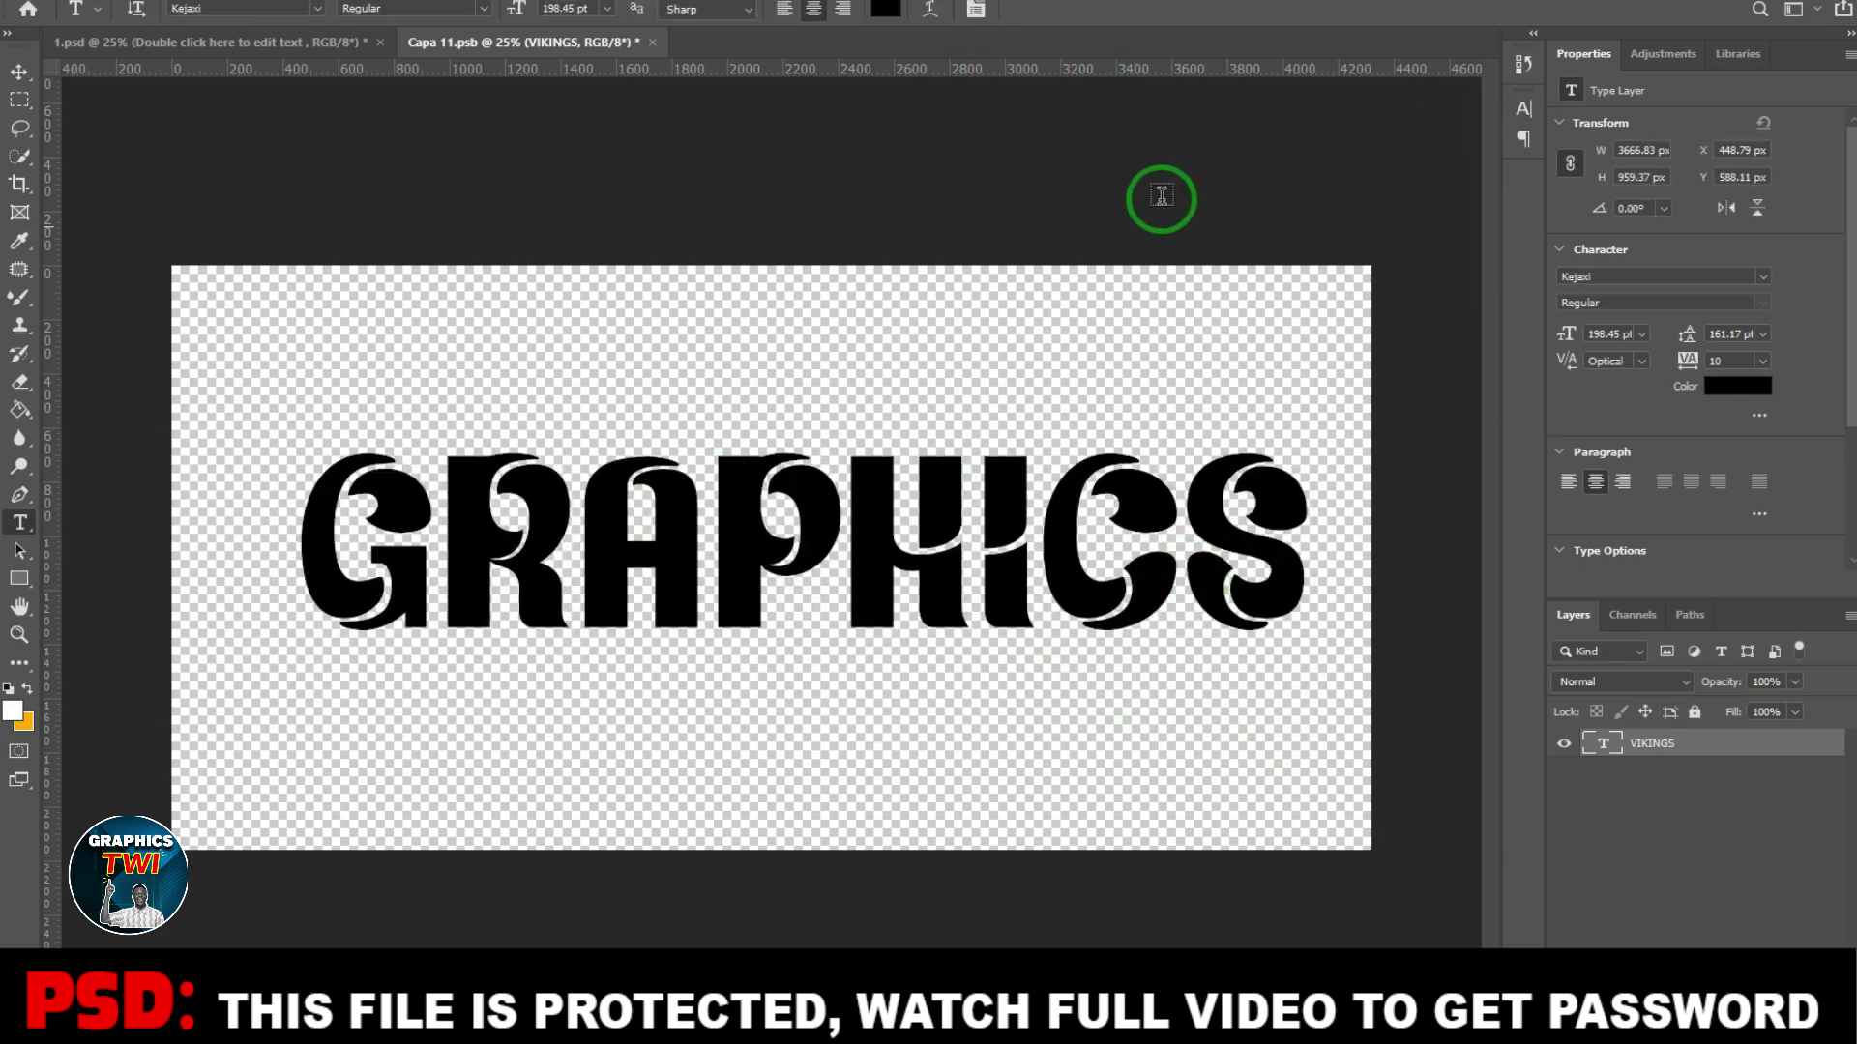
Step: Save and close Capa 11.psb, then zoom in and out to check GRAPHICS on 1.psd
{"action": "left_click", "coordinate": [652, 43]}
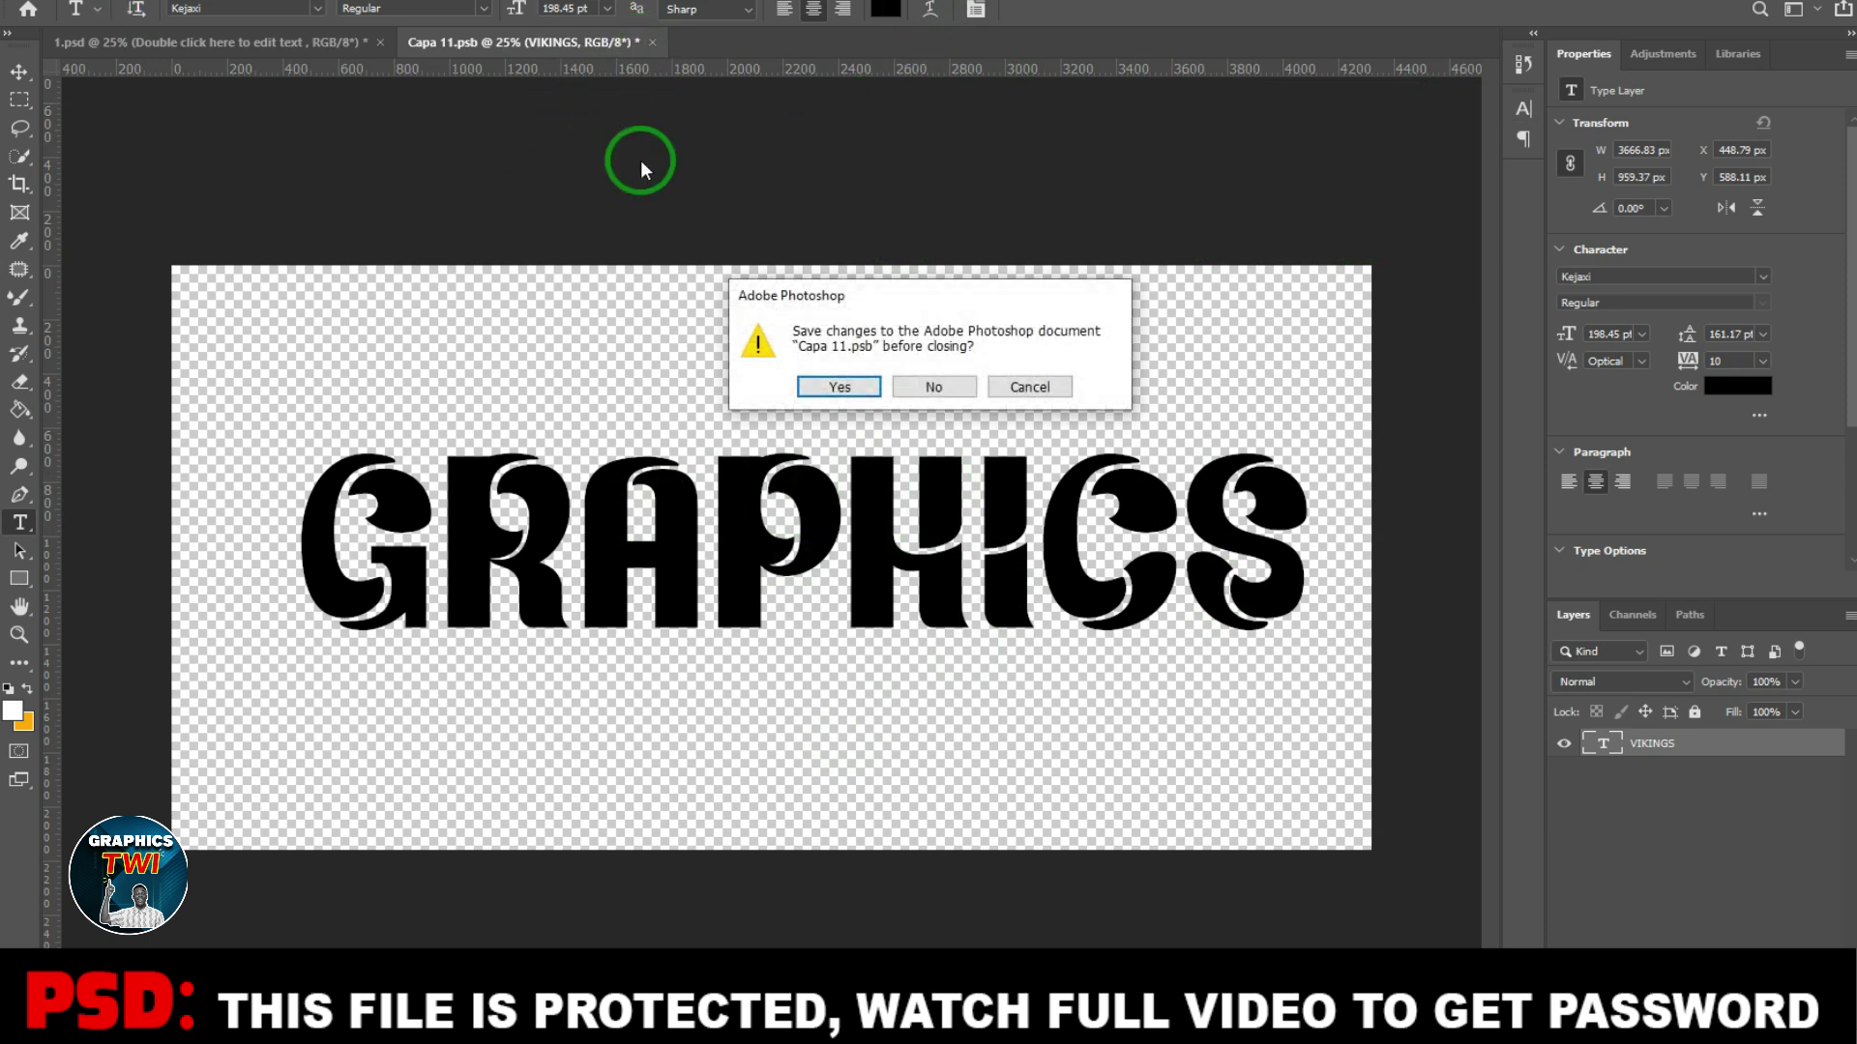
{"action": "left_click", "coordinate": [827, 388]}
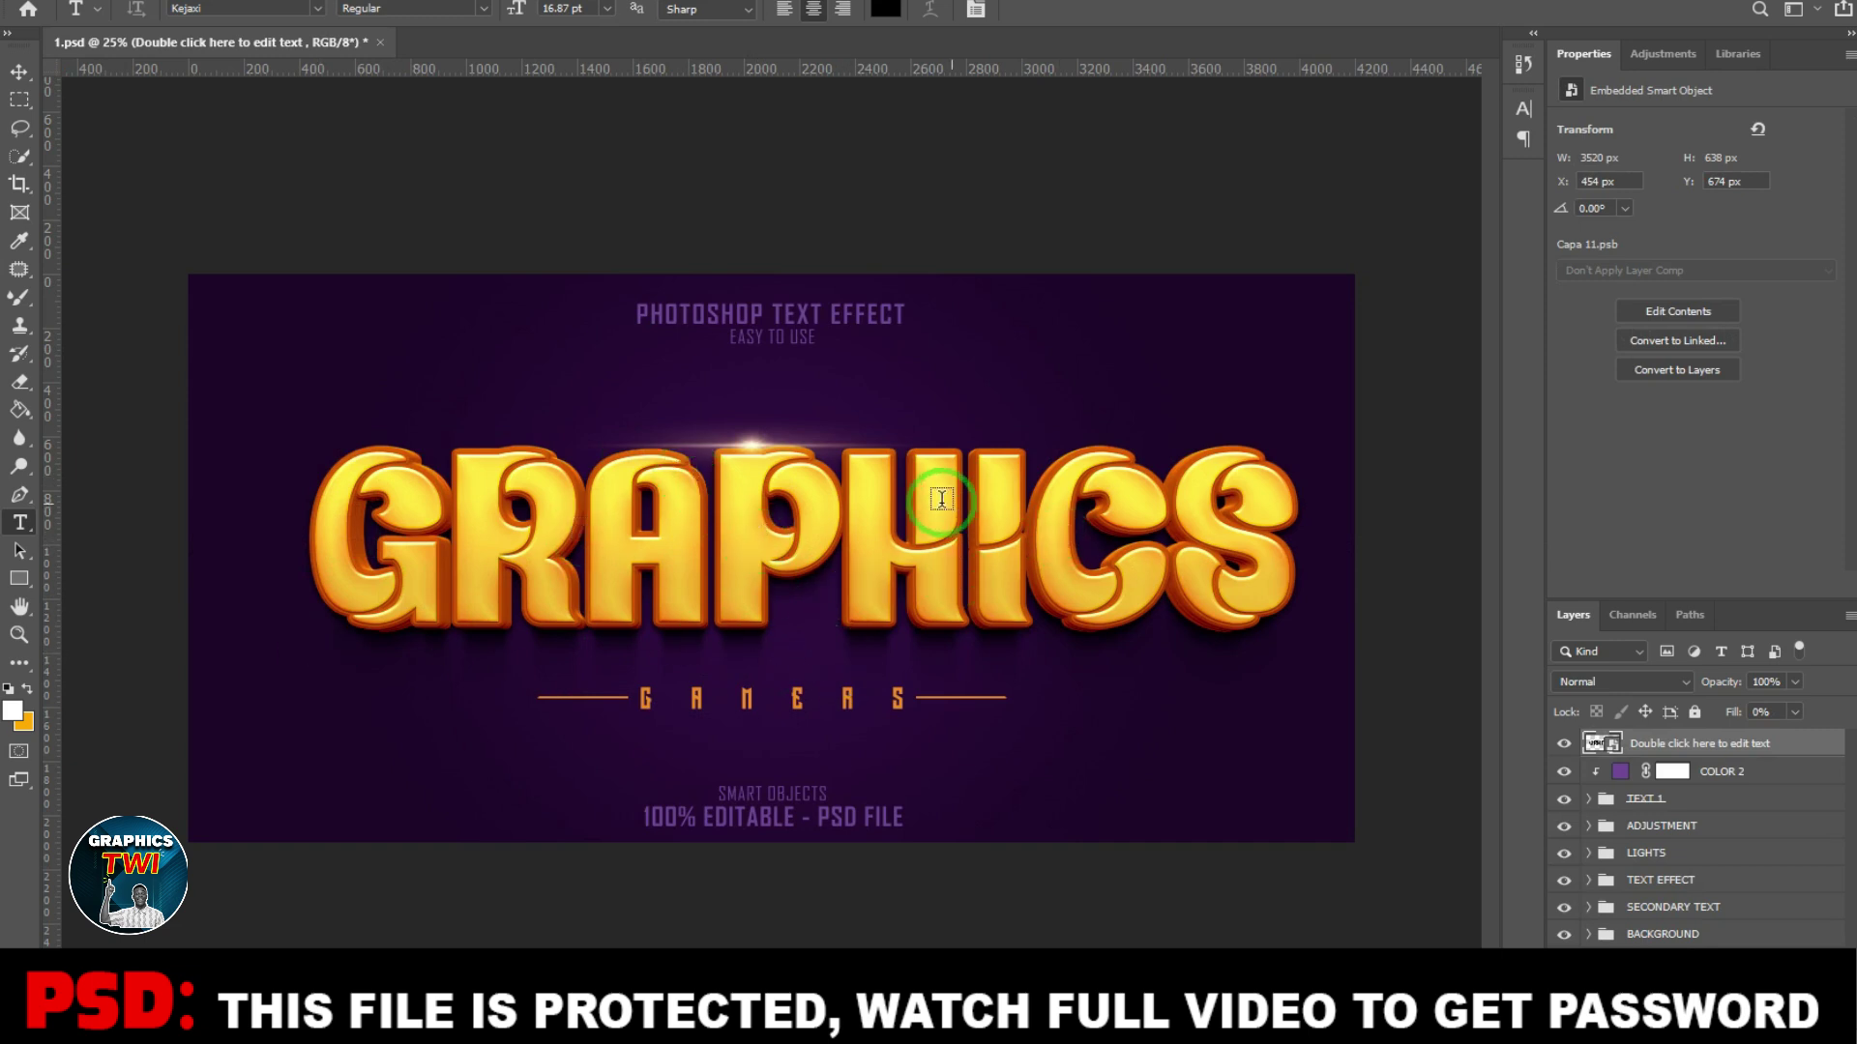
{"action": "key", "text": "ctrl+plus"}
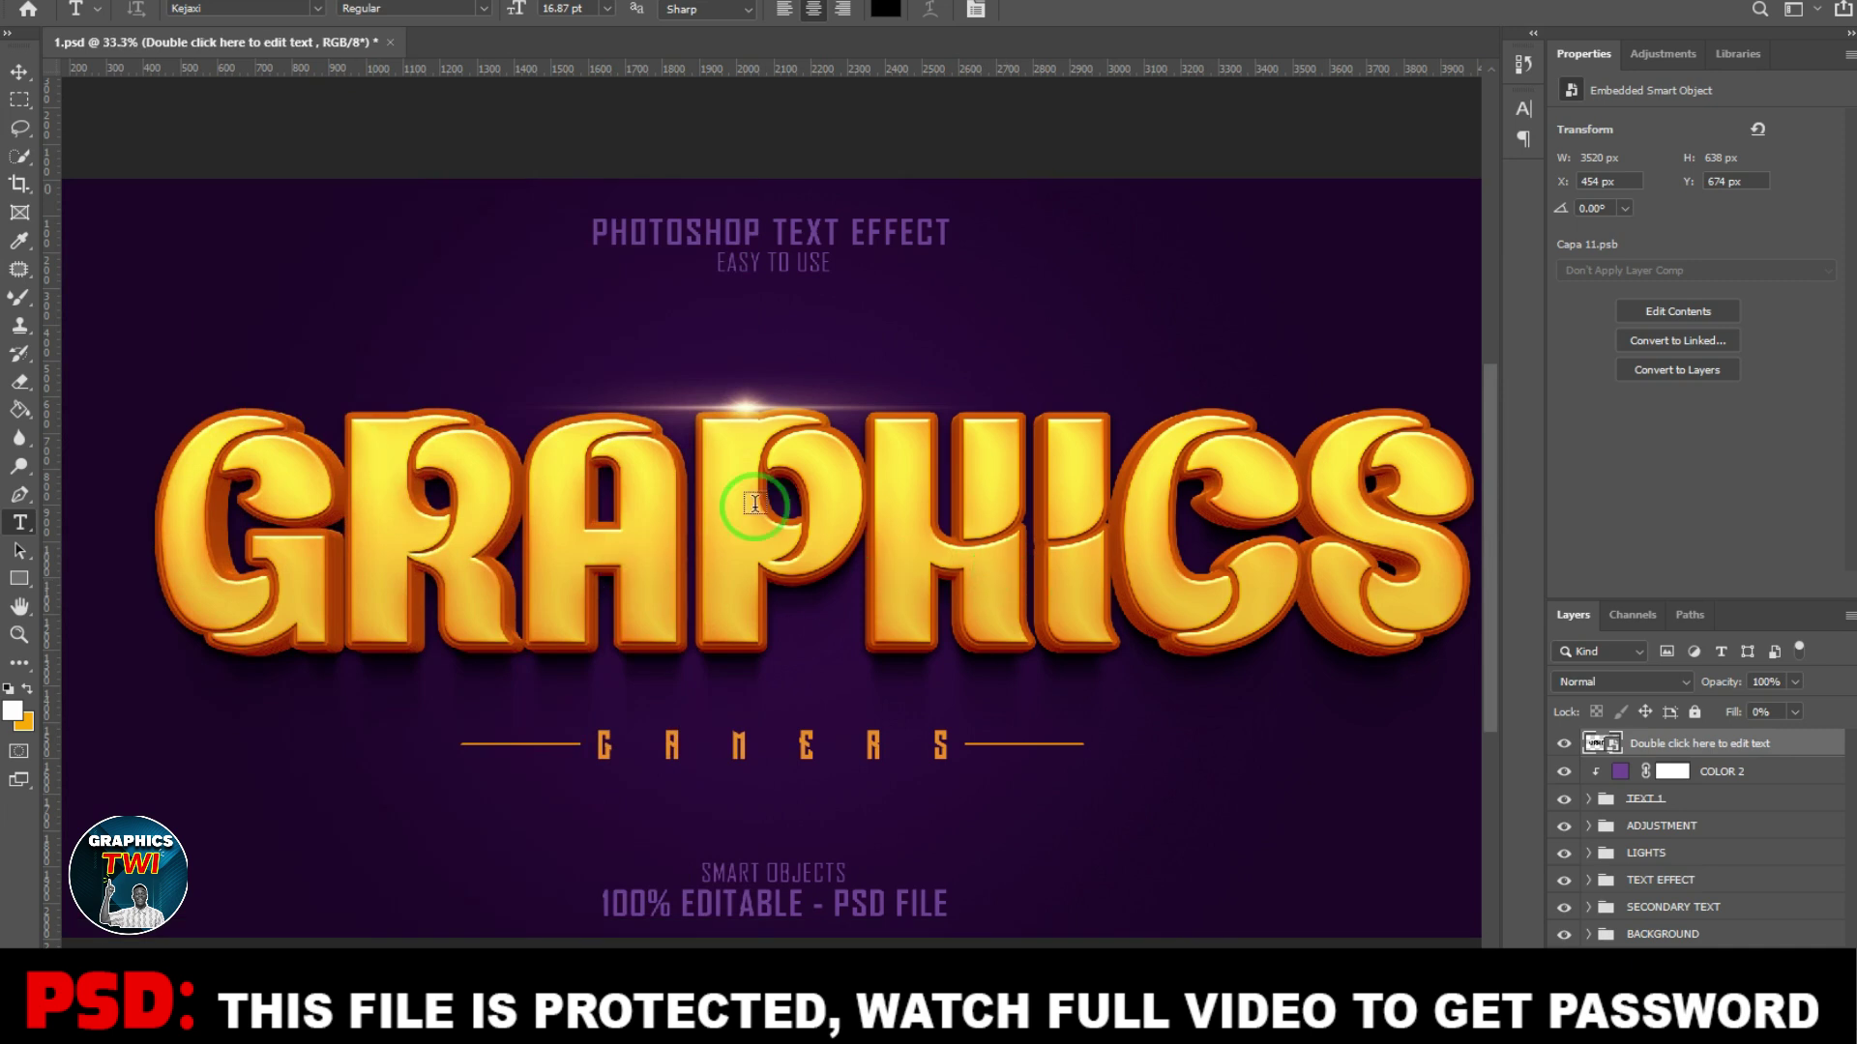
{"action": "key", "text": "ctrl+minus"}
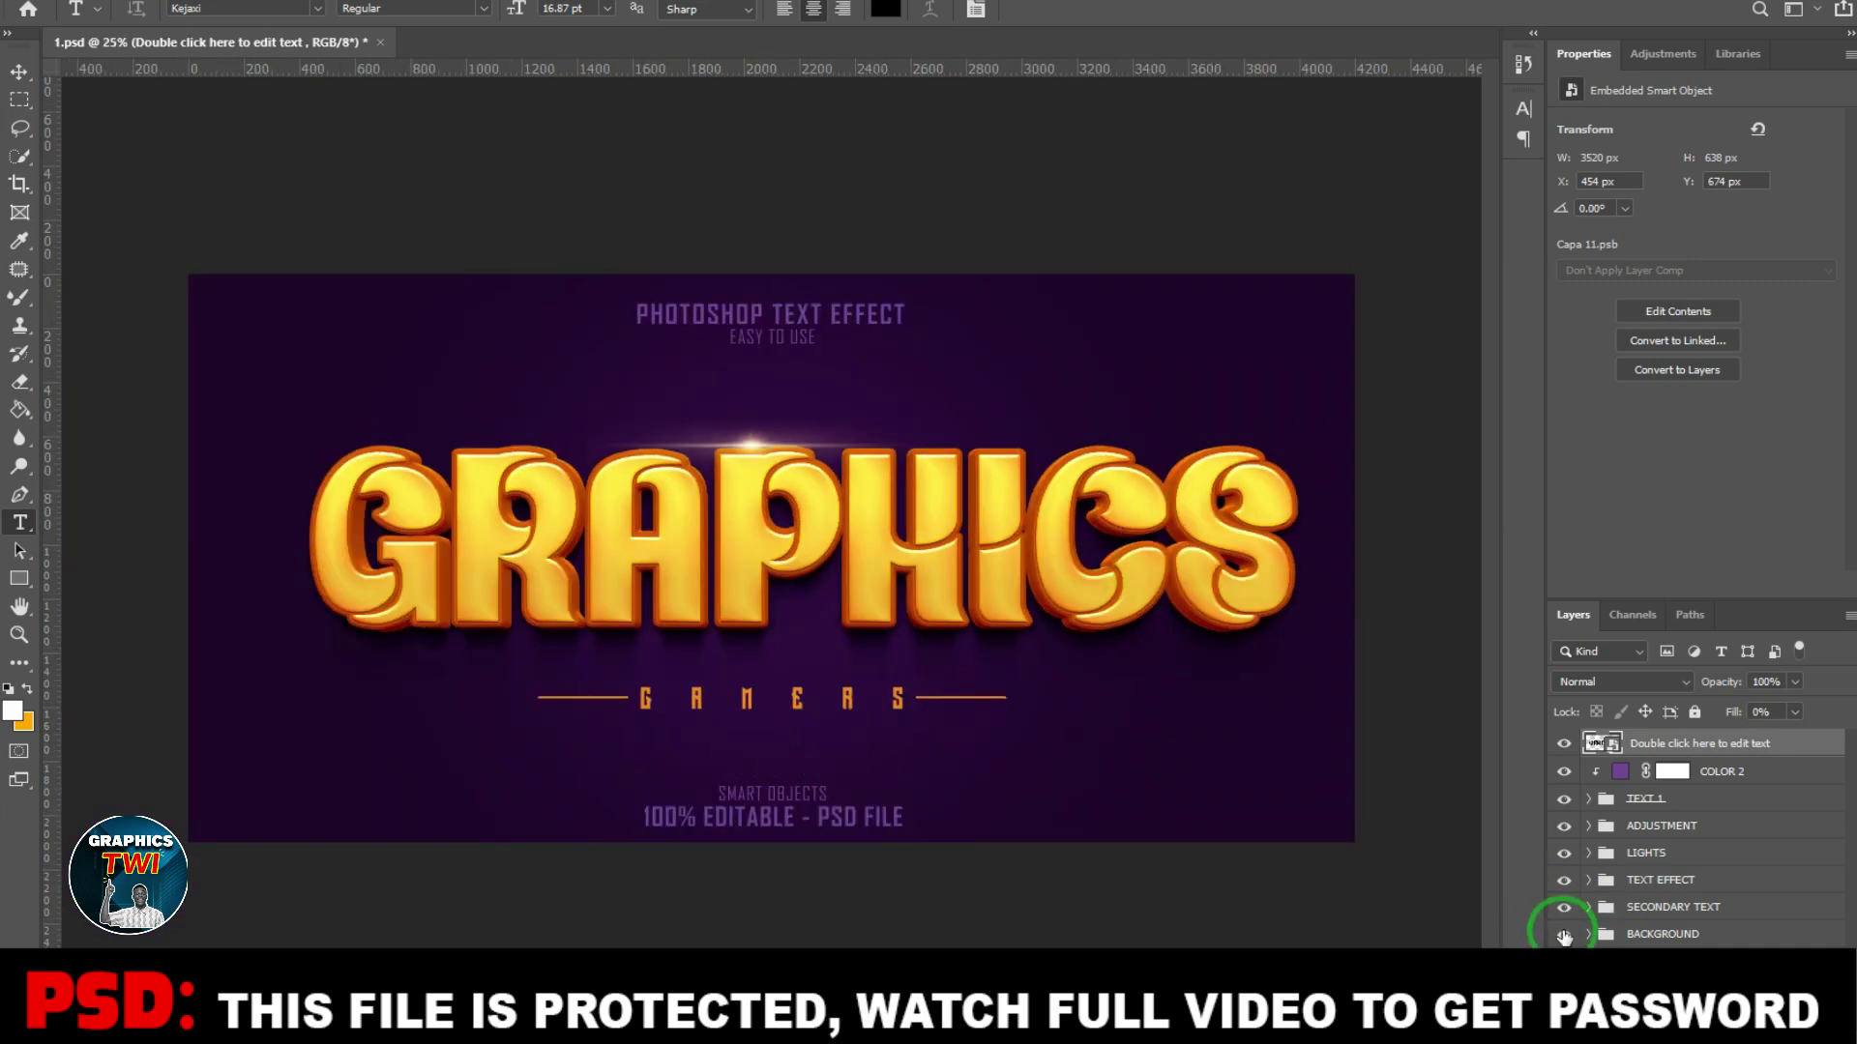
Step: Hide the purple BACKGROUND layer and toggle the TEXT EFFECT layer off and back on
{"action": "left_click", "coordinate": [1564, 934]}
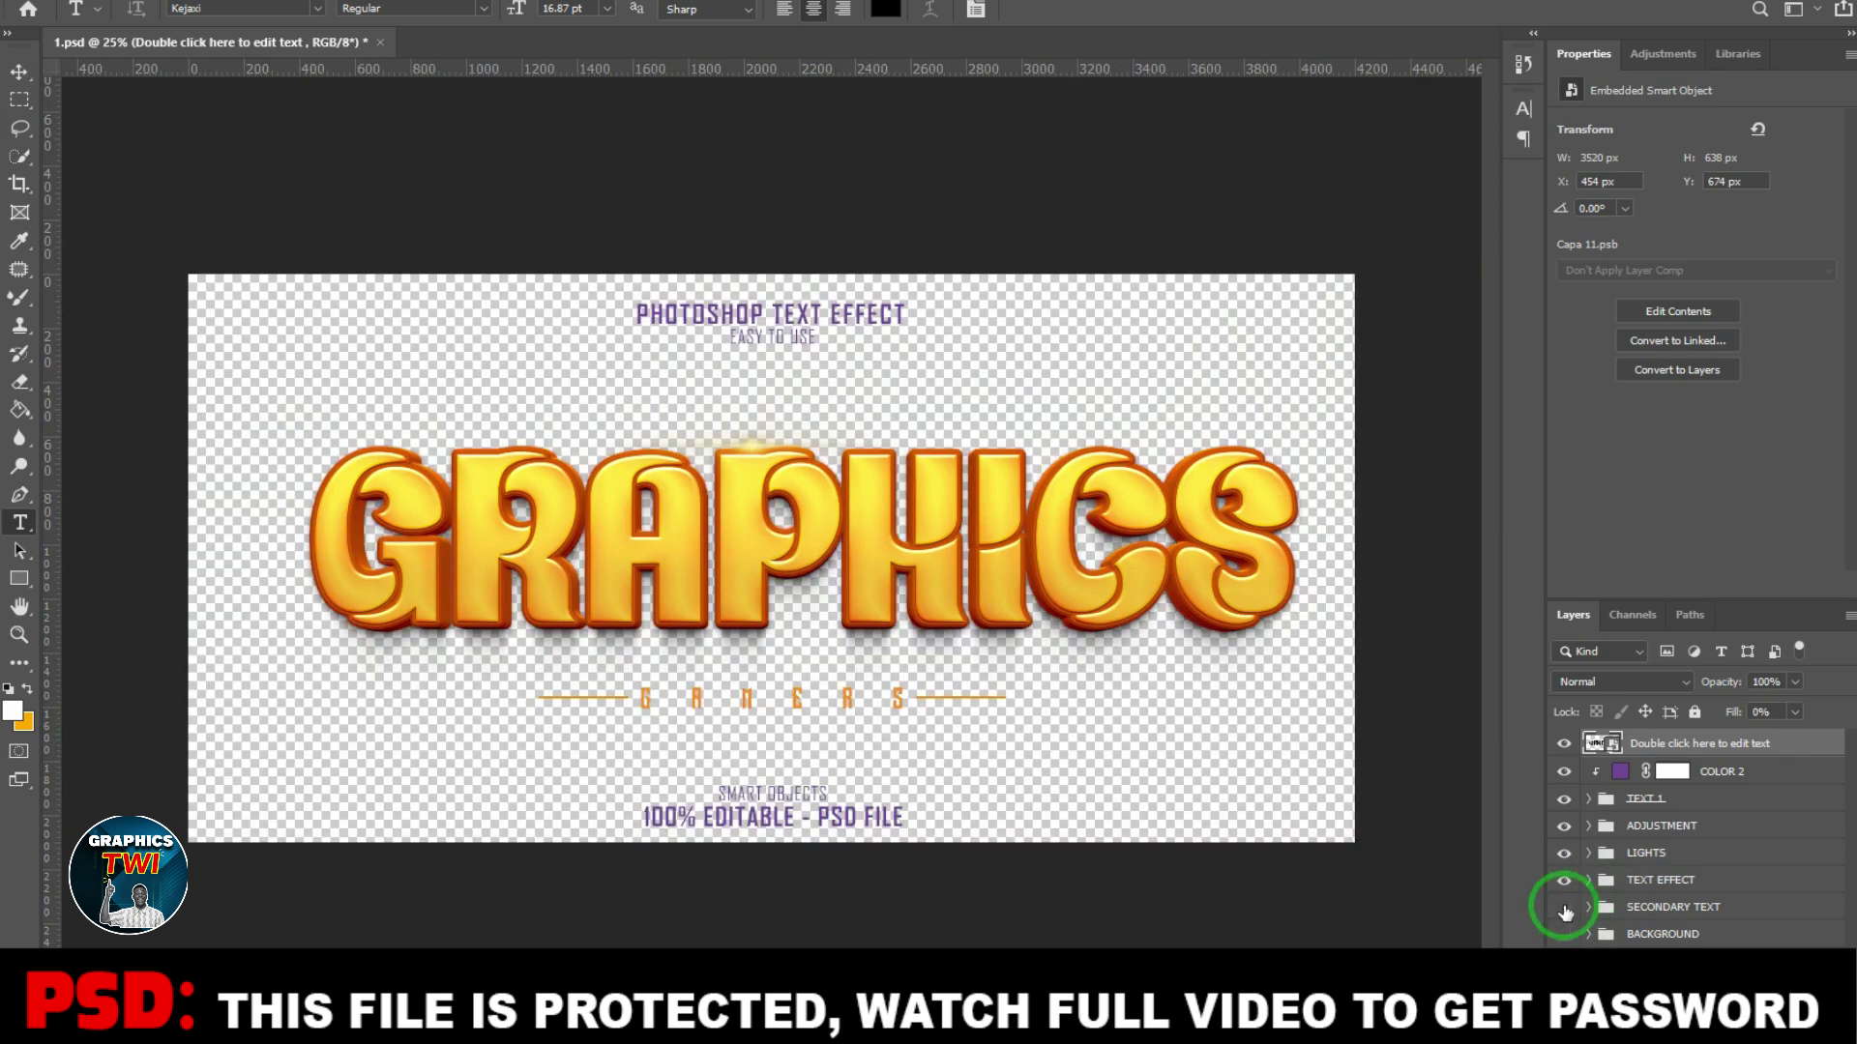
{"action": "left_click", "coordinate": [1564, 880]}
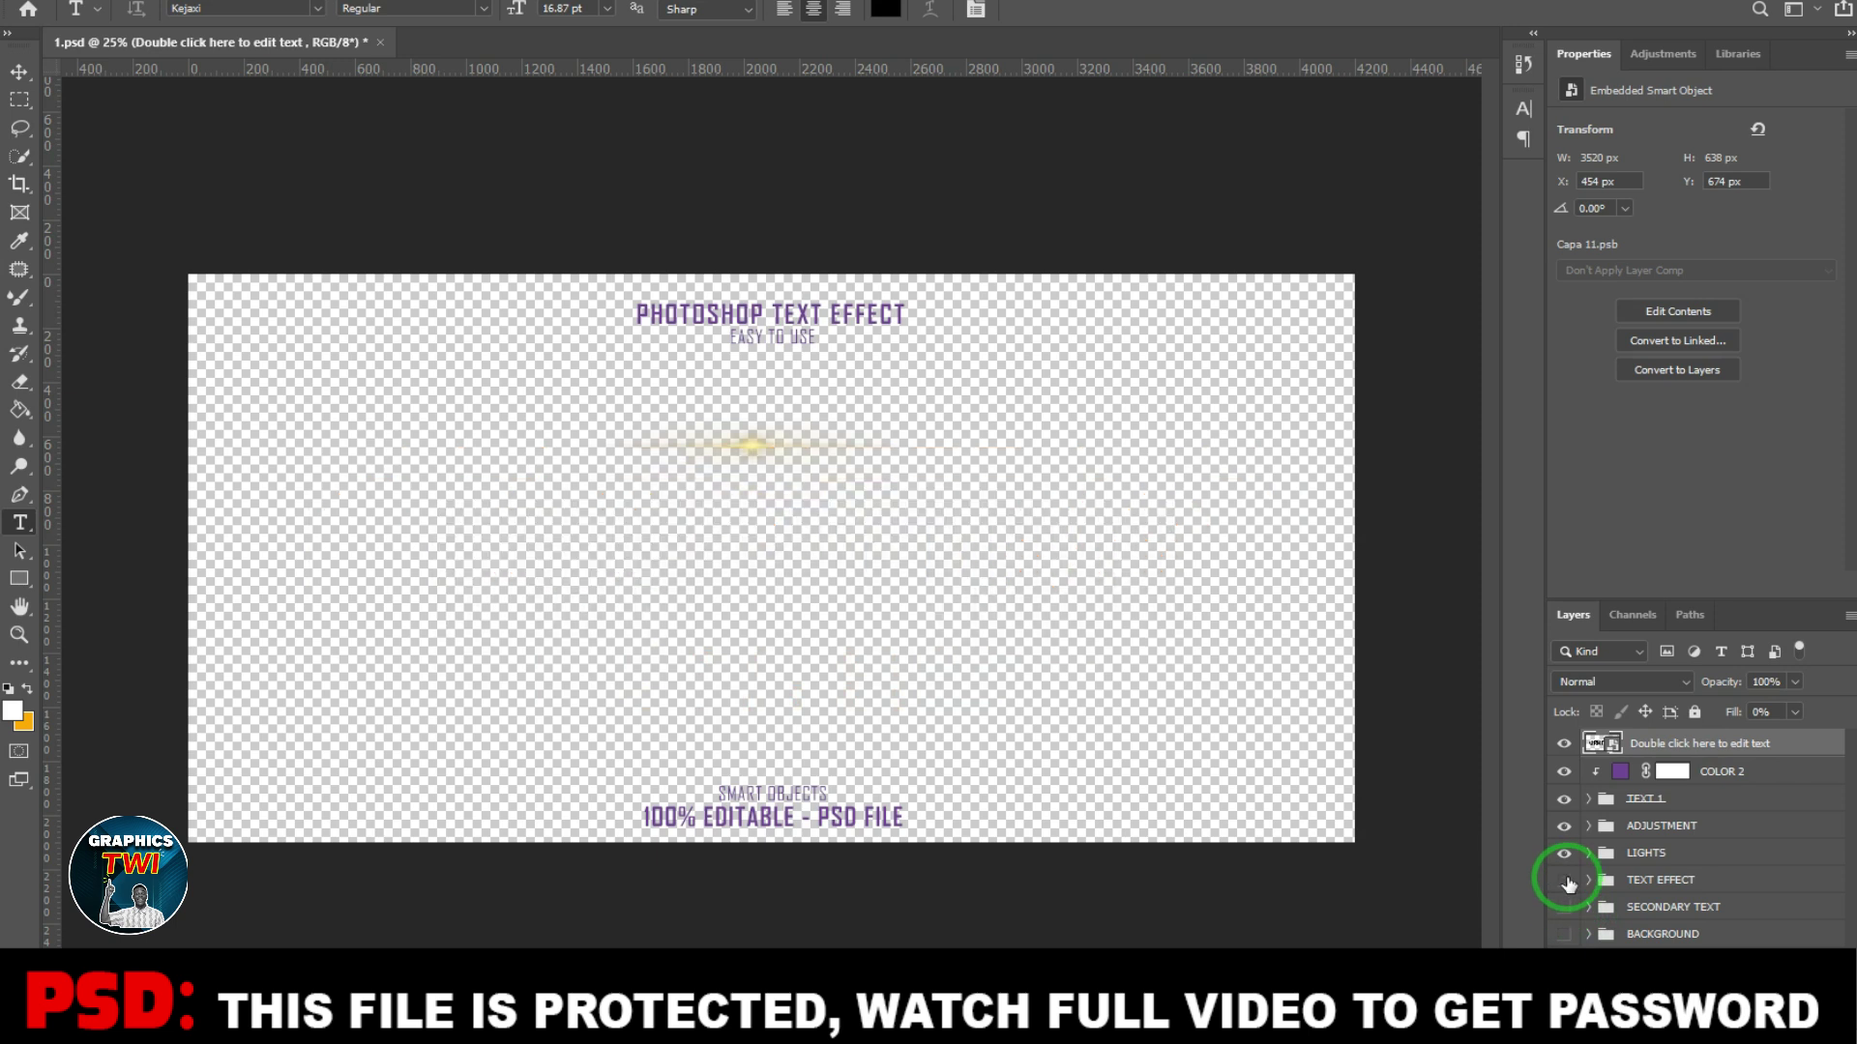
{"action": "left_click", "coordinate": [1564, 880]}
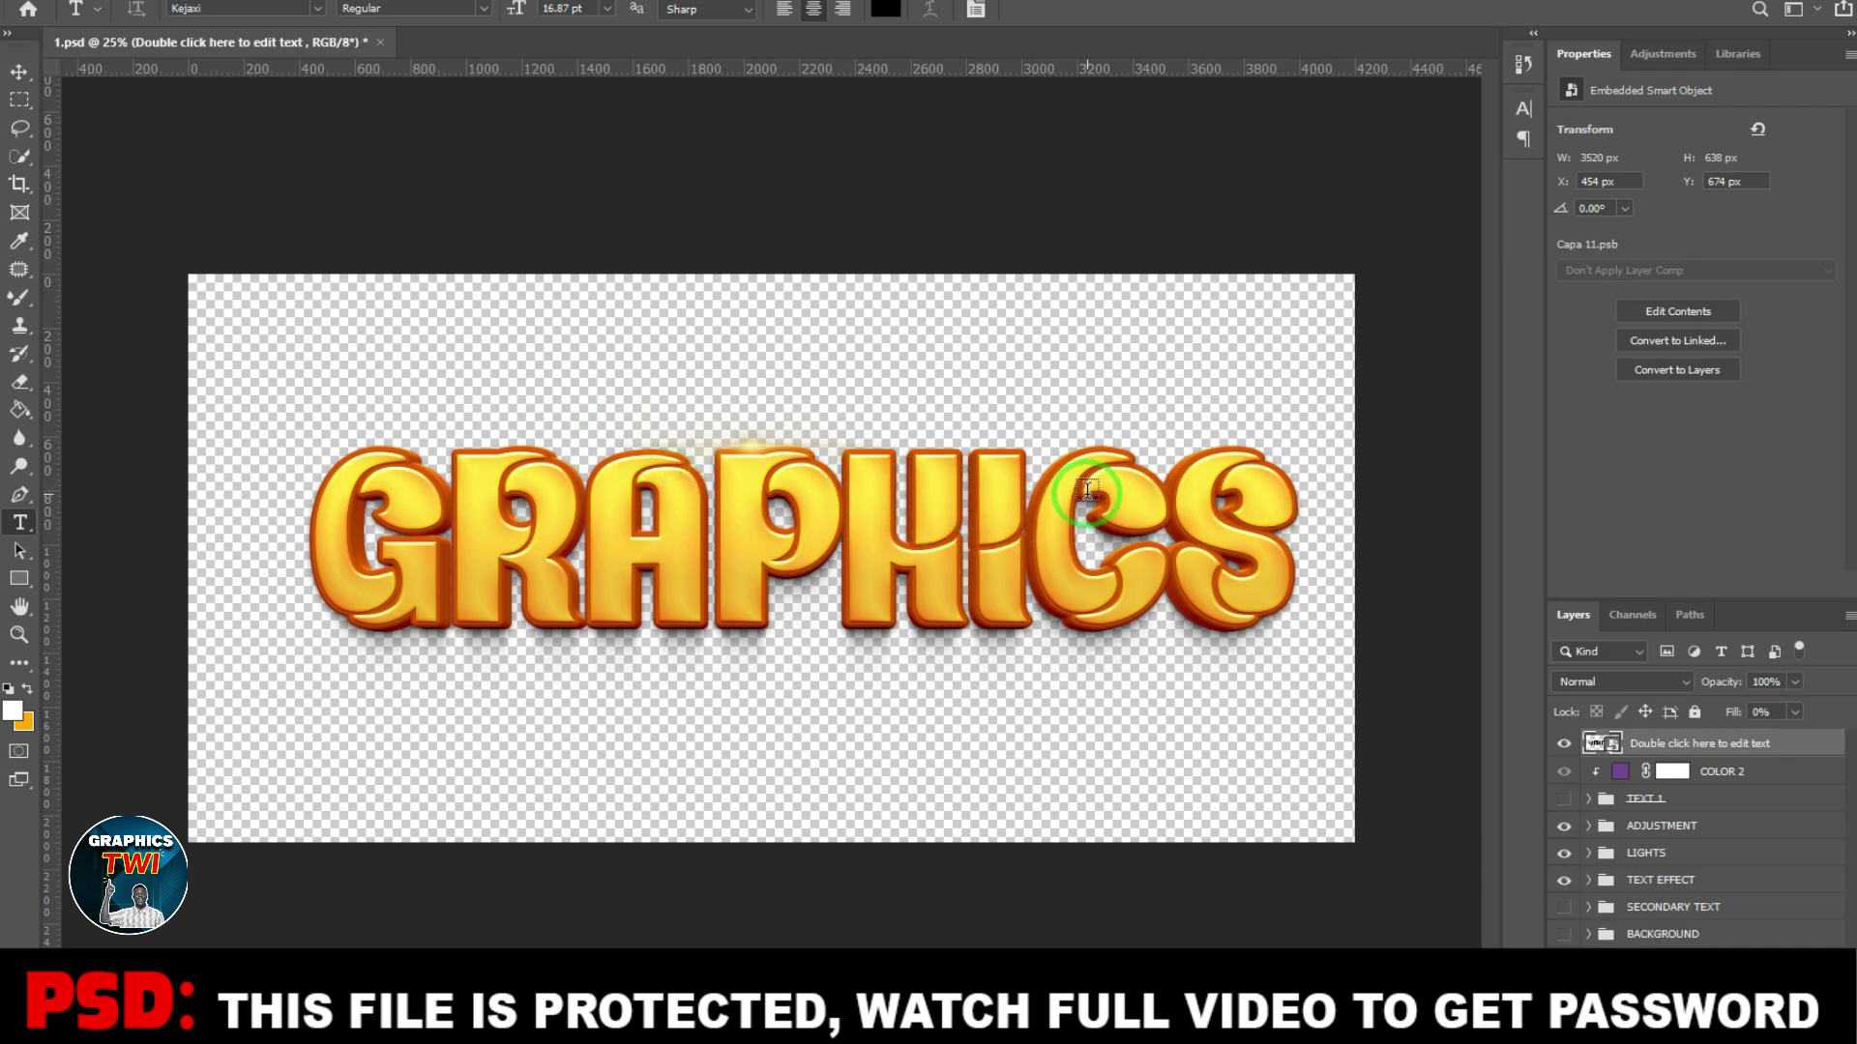
Step: Close 1.psd unsaved, preview the THOR image, and drag 2.psd into Photoshop
{"action": "left_click", "coordinate": [378, 43]}
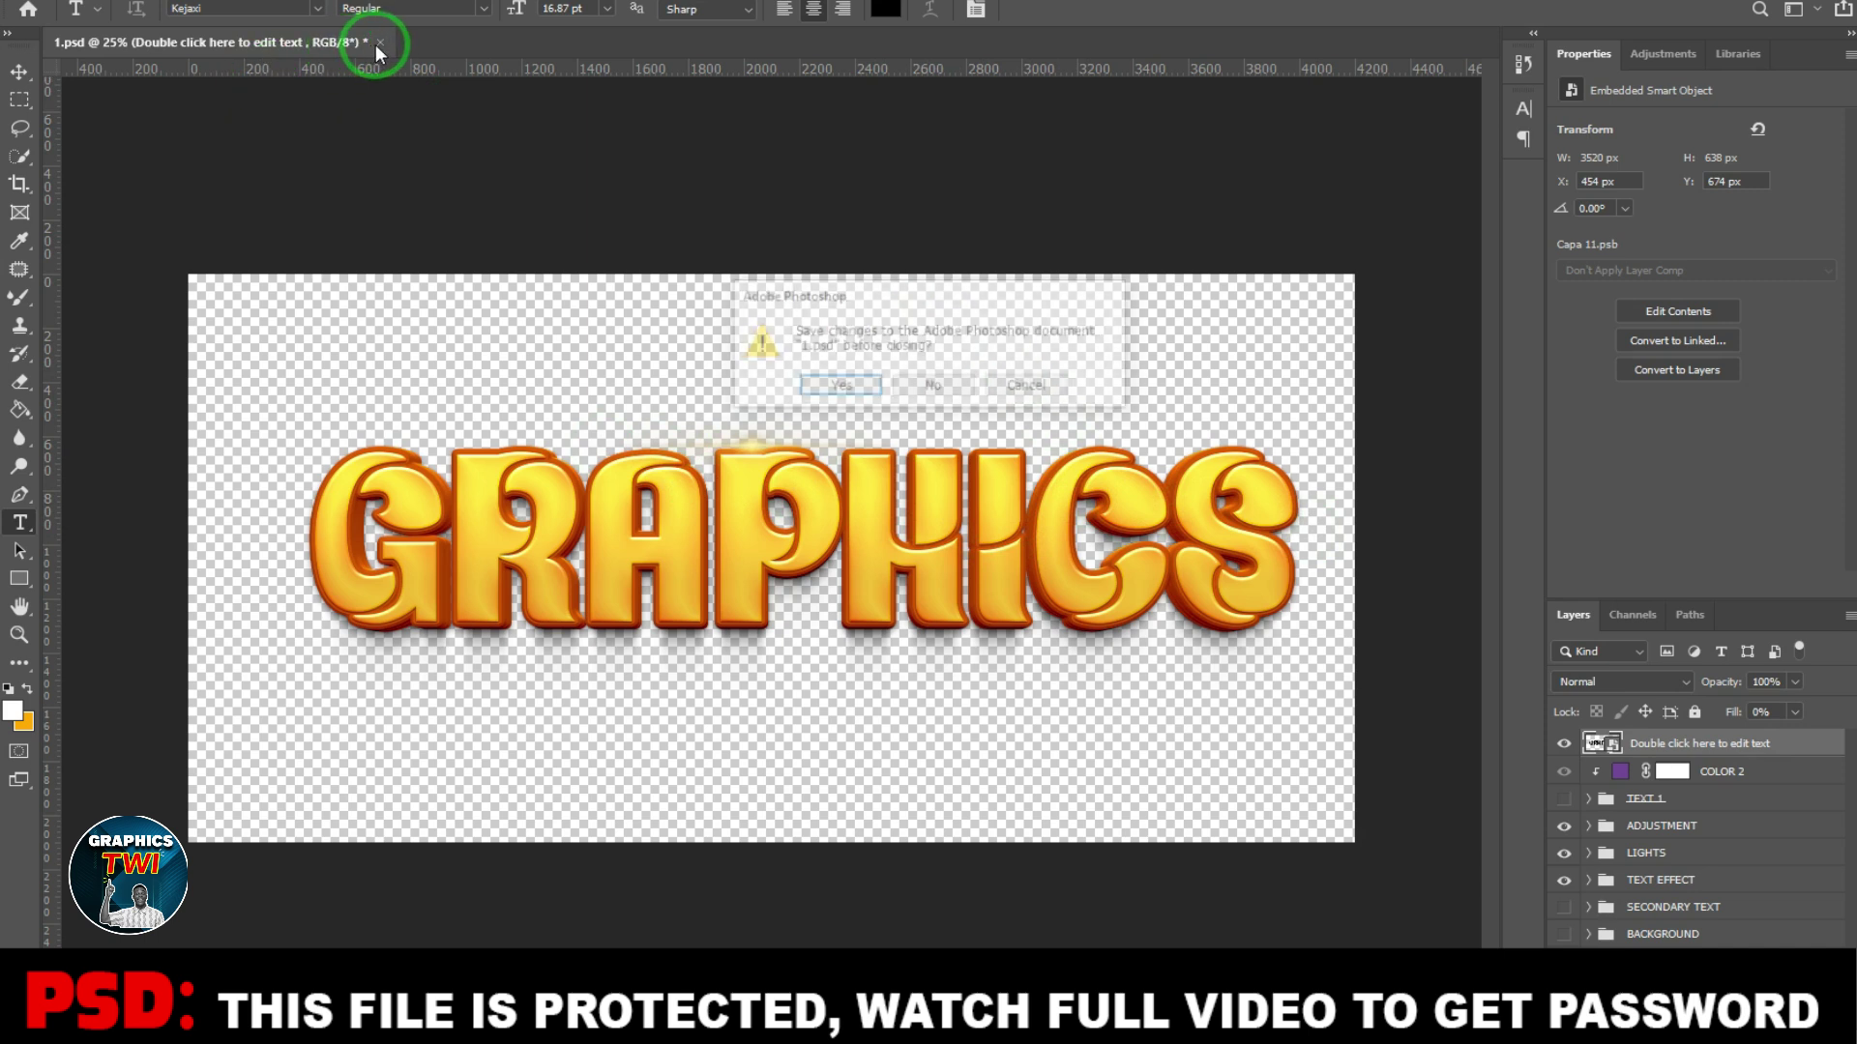
{"action": "left_click", "coordinate": [936, 383]}
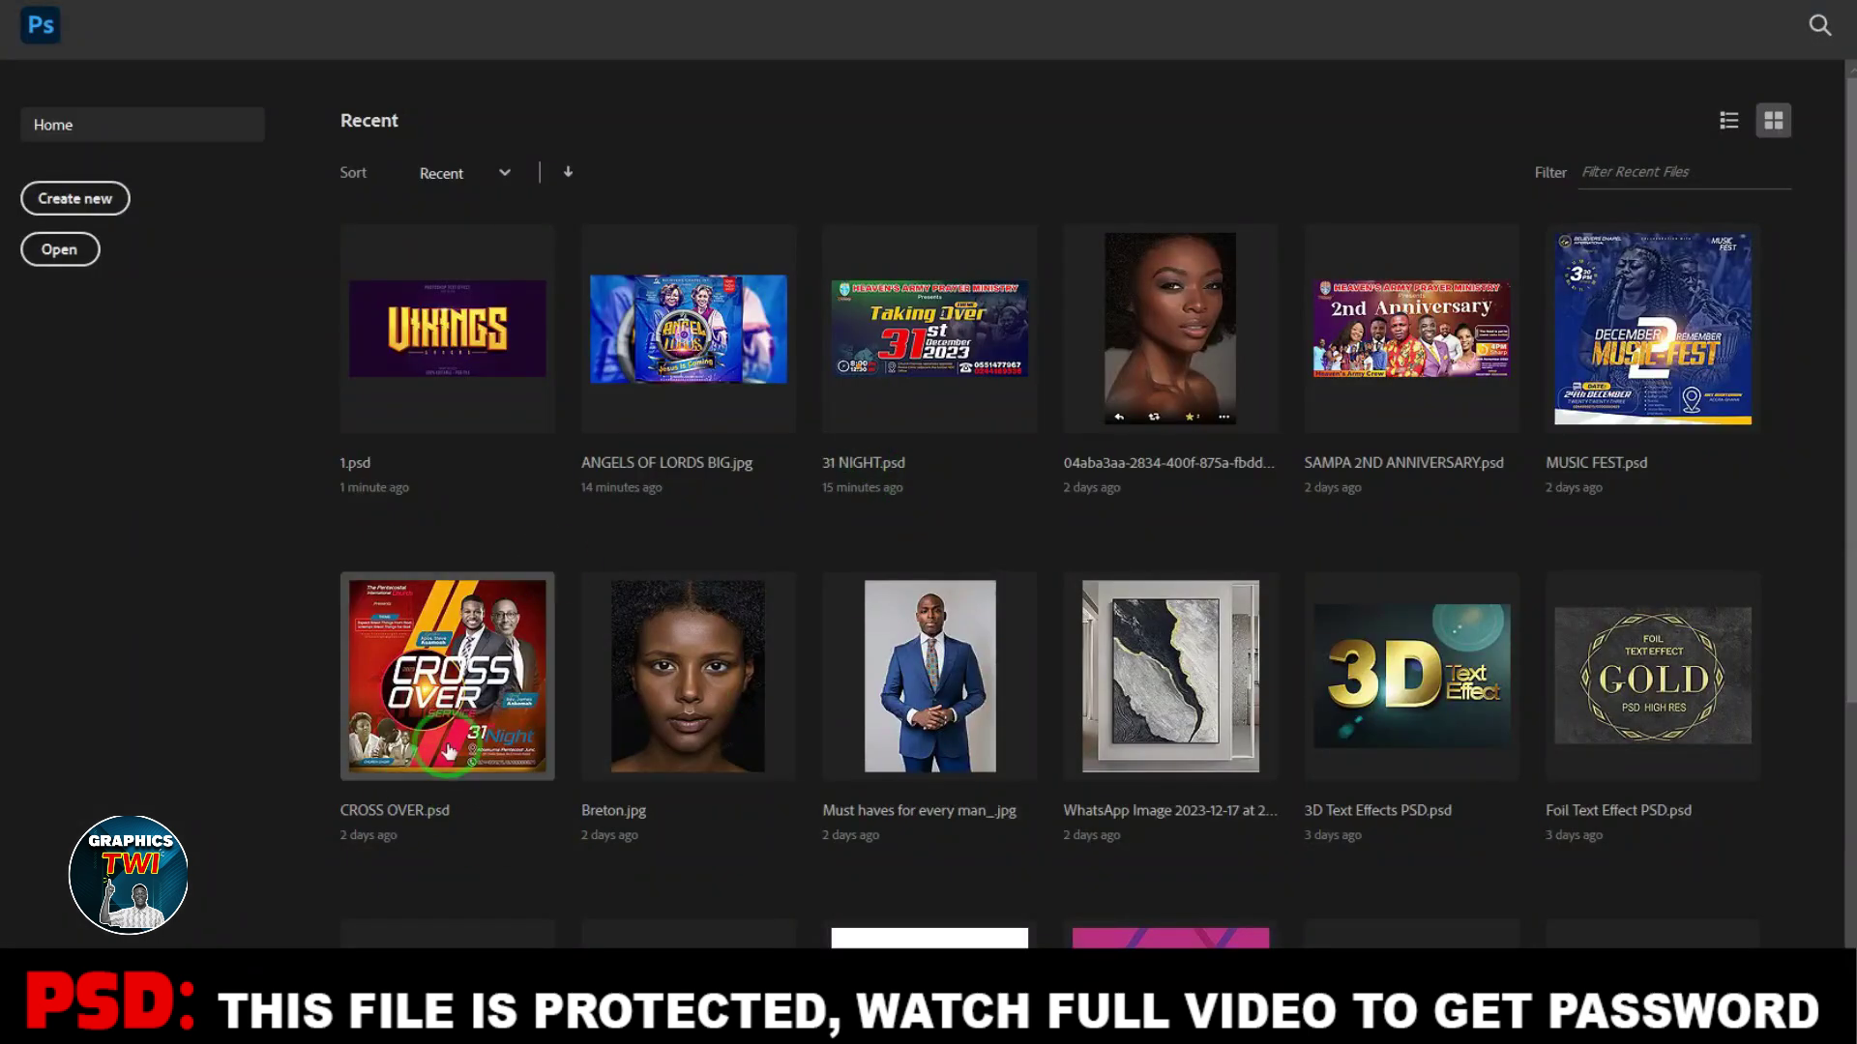
{"action": "left_click", "coordinate": [271, 935]}
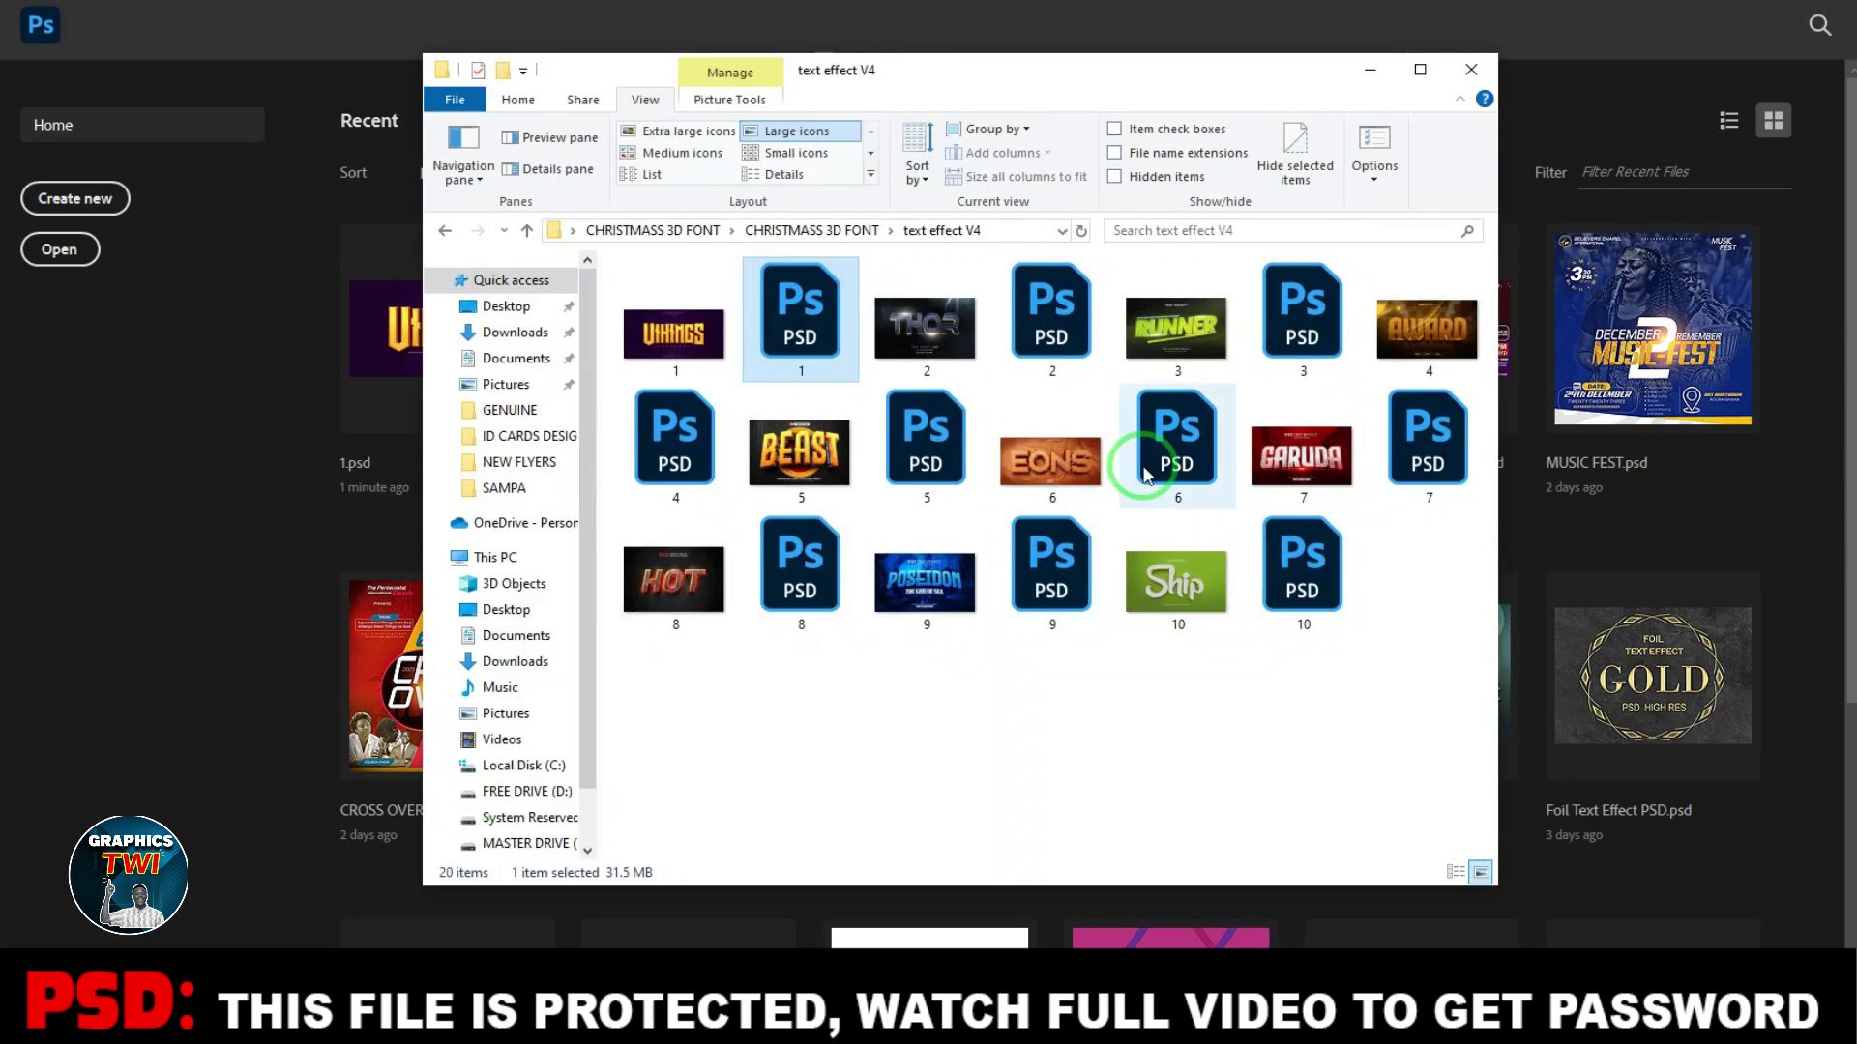
{"action": "left_click", "coordinate": [1040, 319]}
{"action": "double_click", "coordinate": [972, 326]}
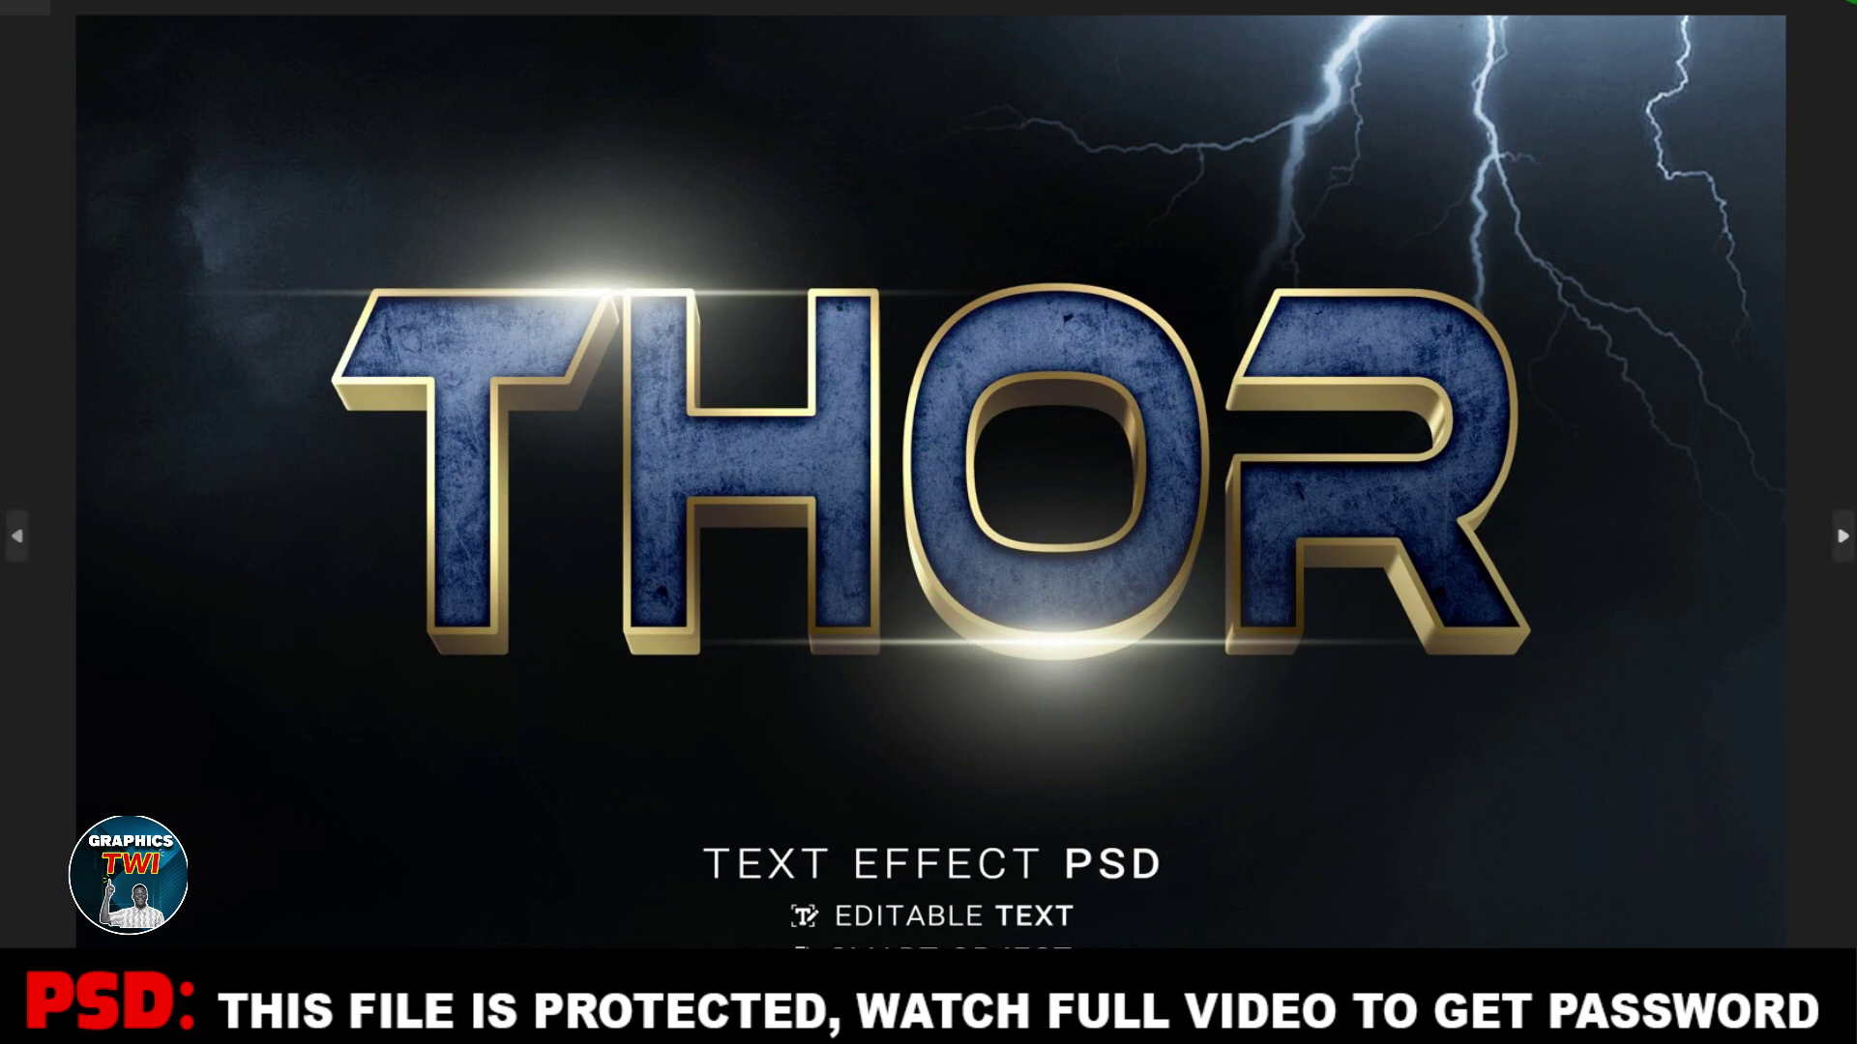
{"action": "left_click", "coordinate": [1816, 4]}
{"action": "left_click_drag", "start_coordinate": [1040, 324], "coordinate": [298, 631]}
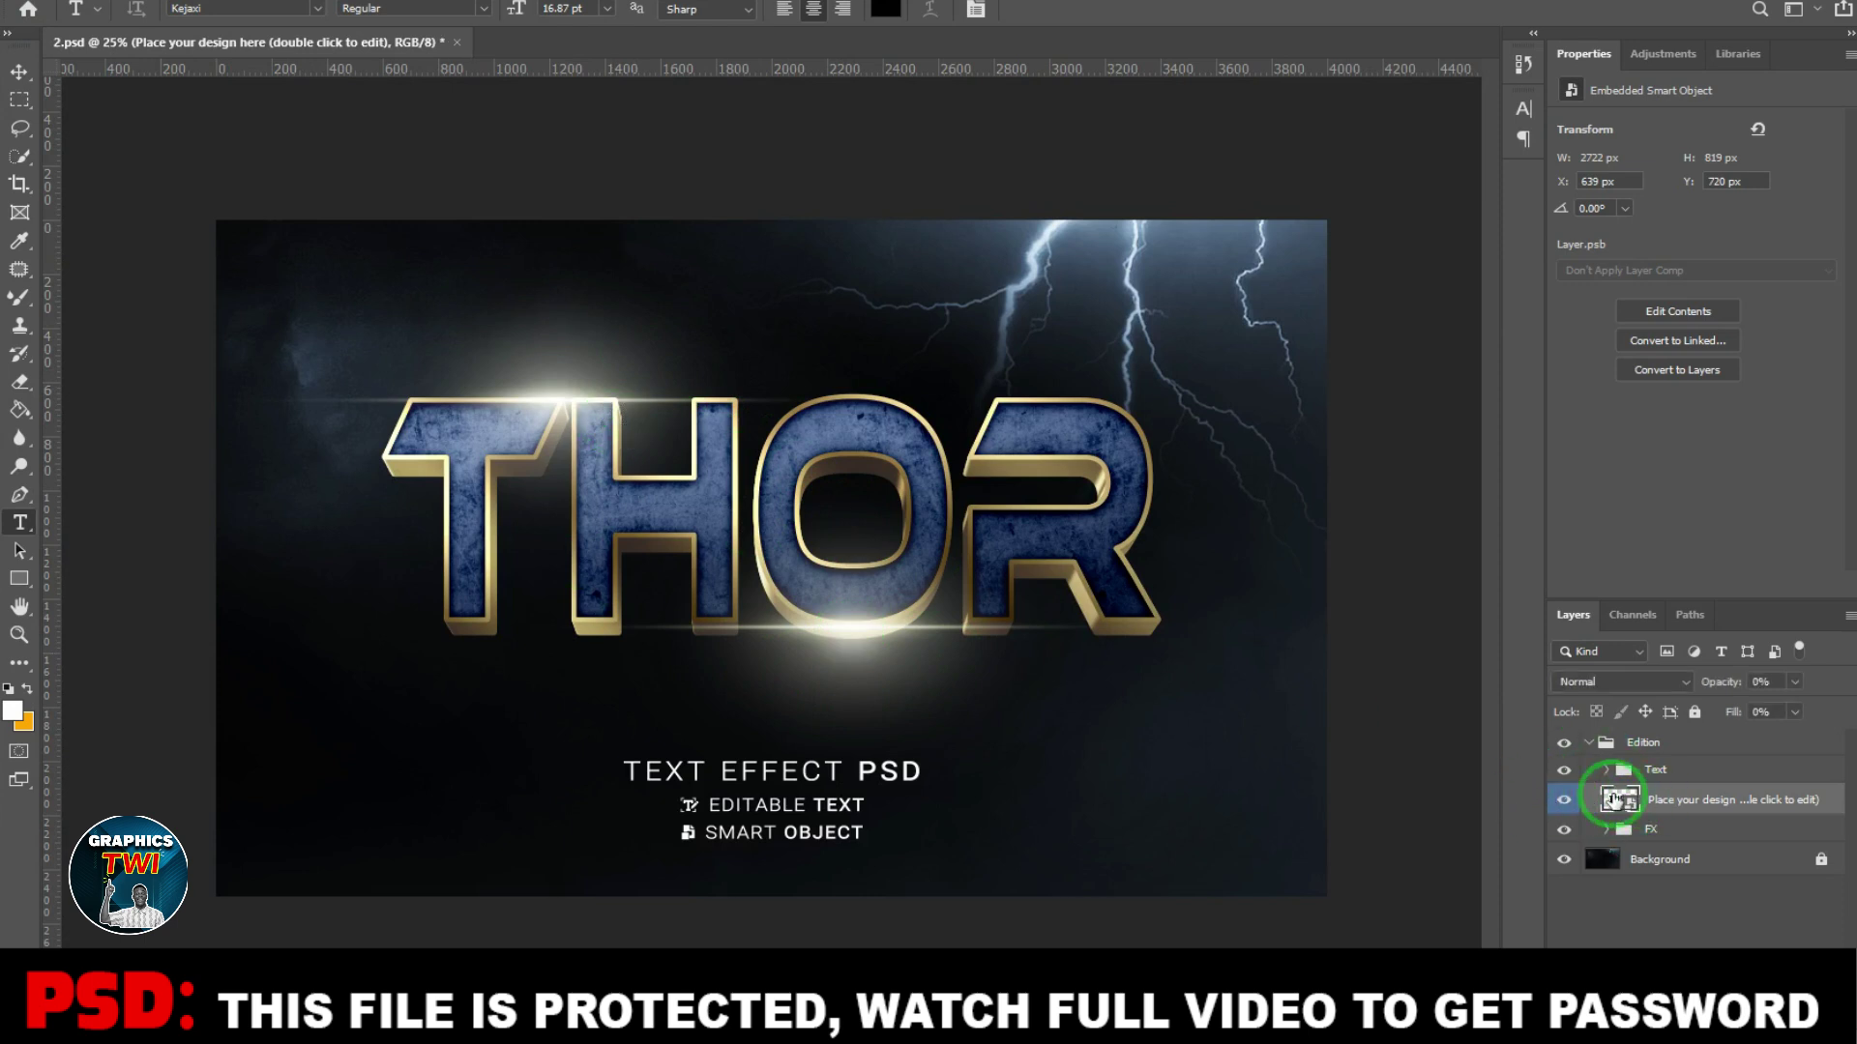
Step: Replace the THOR smart object's text with THUNDER
{"action": "double_click", "coordinate": [1613, 799]}
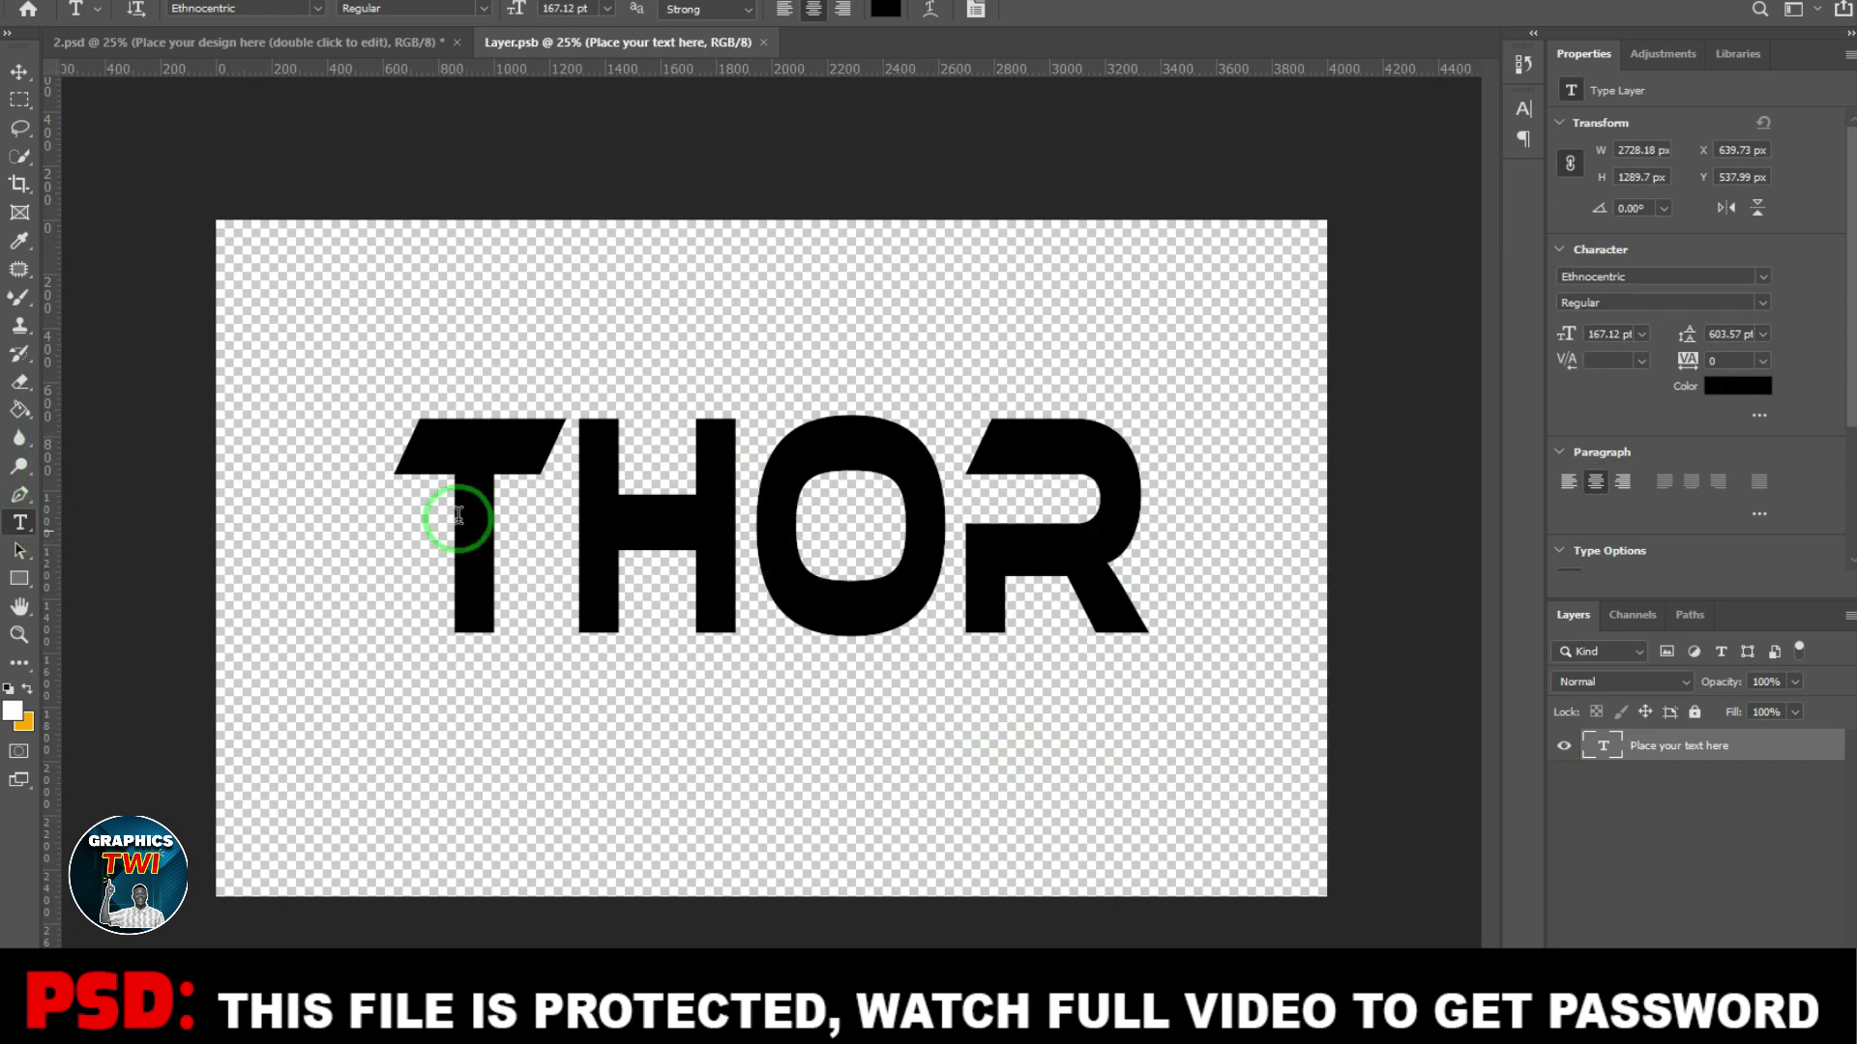
{"action": "double_click", "coordinate": [421, 508]}
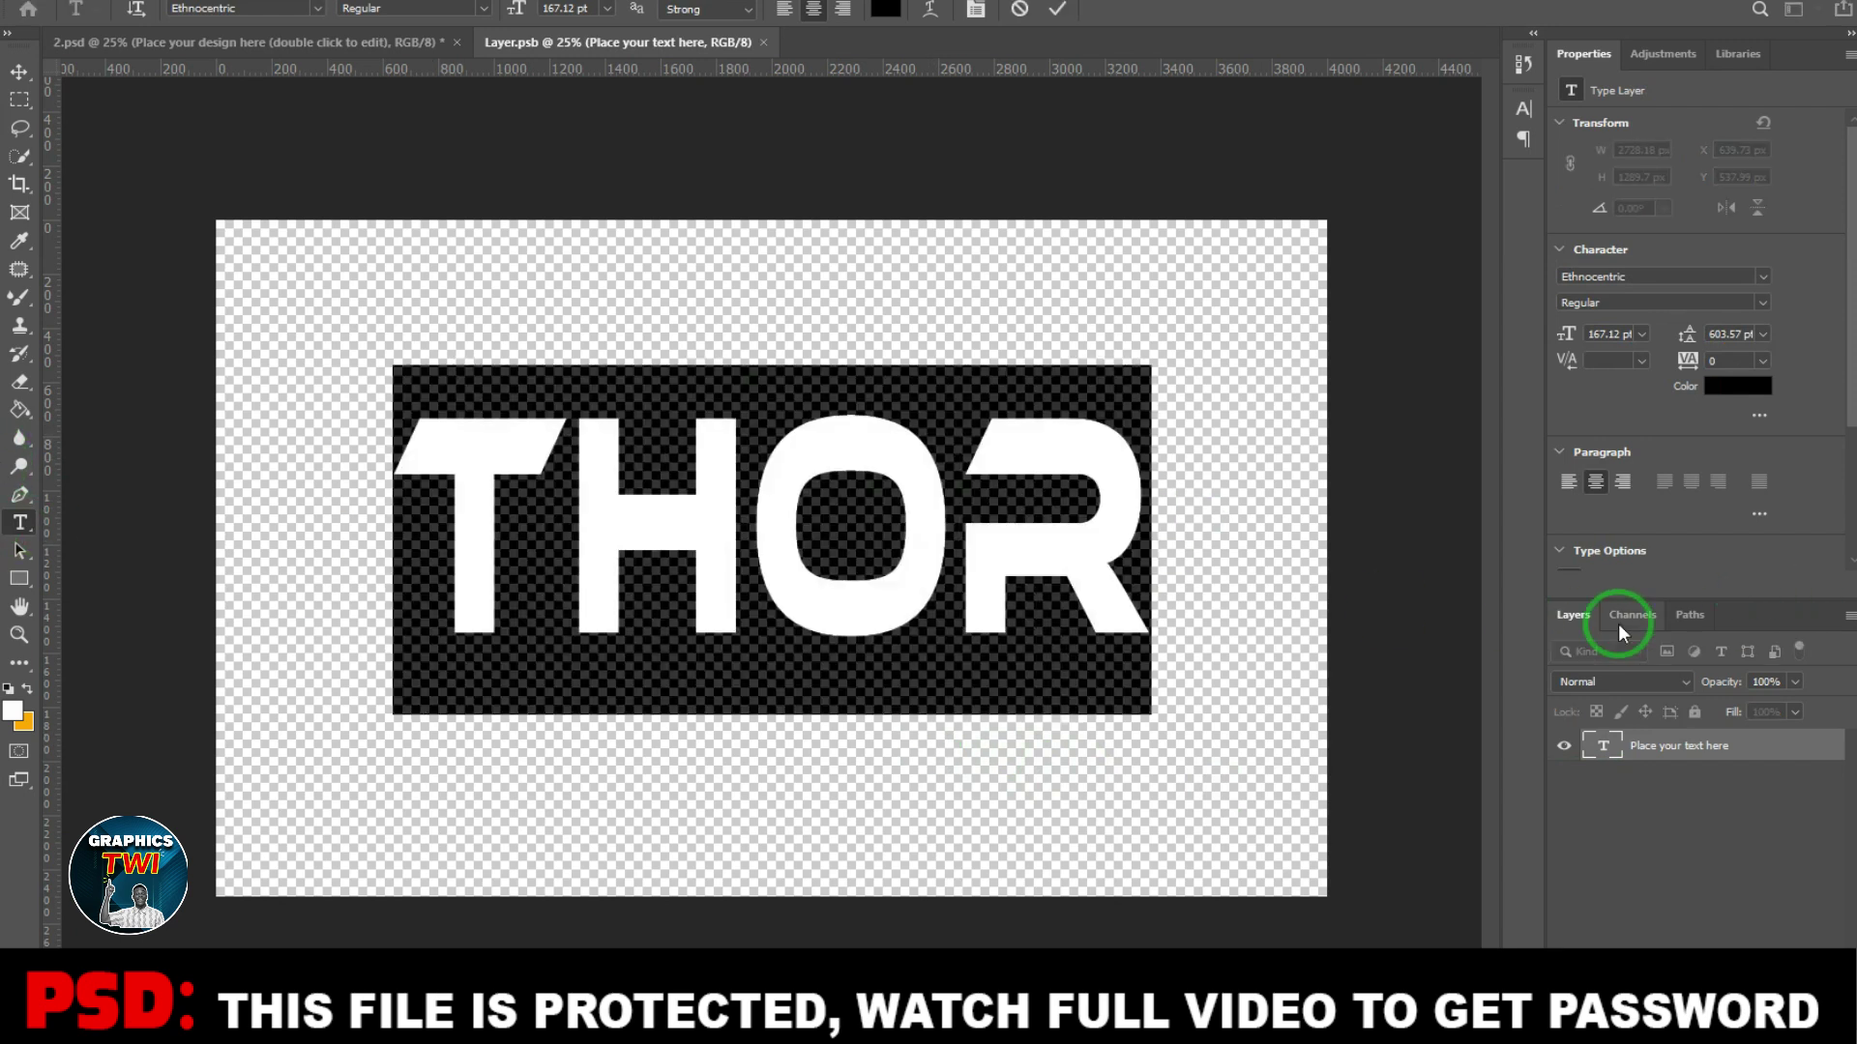
{"action": "type", "text": "TUNDER"}
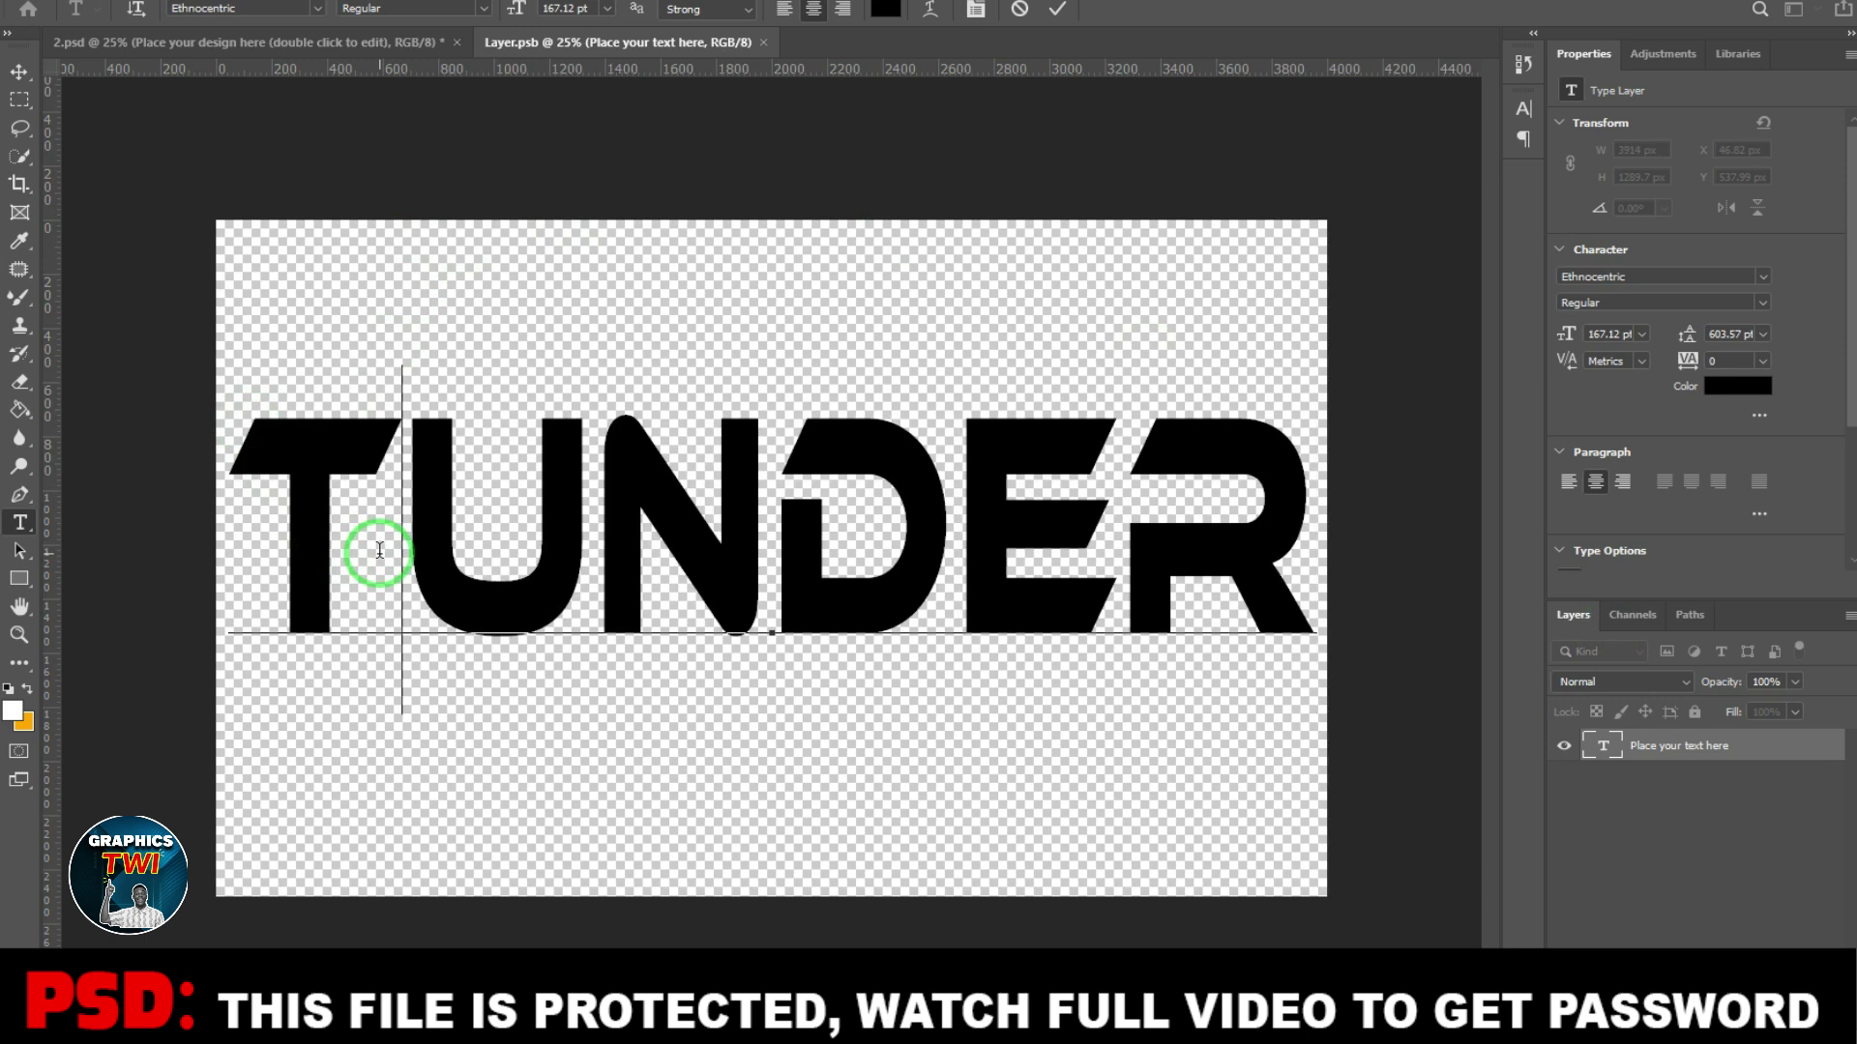
{"action": "type", "text": "H"}
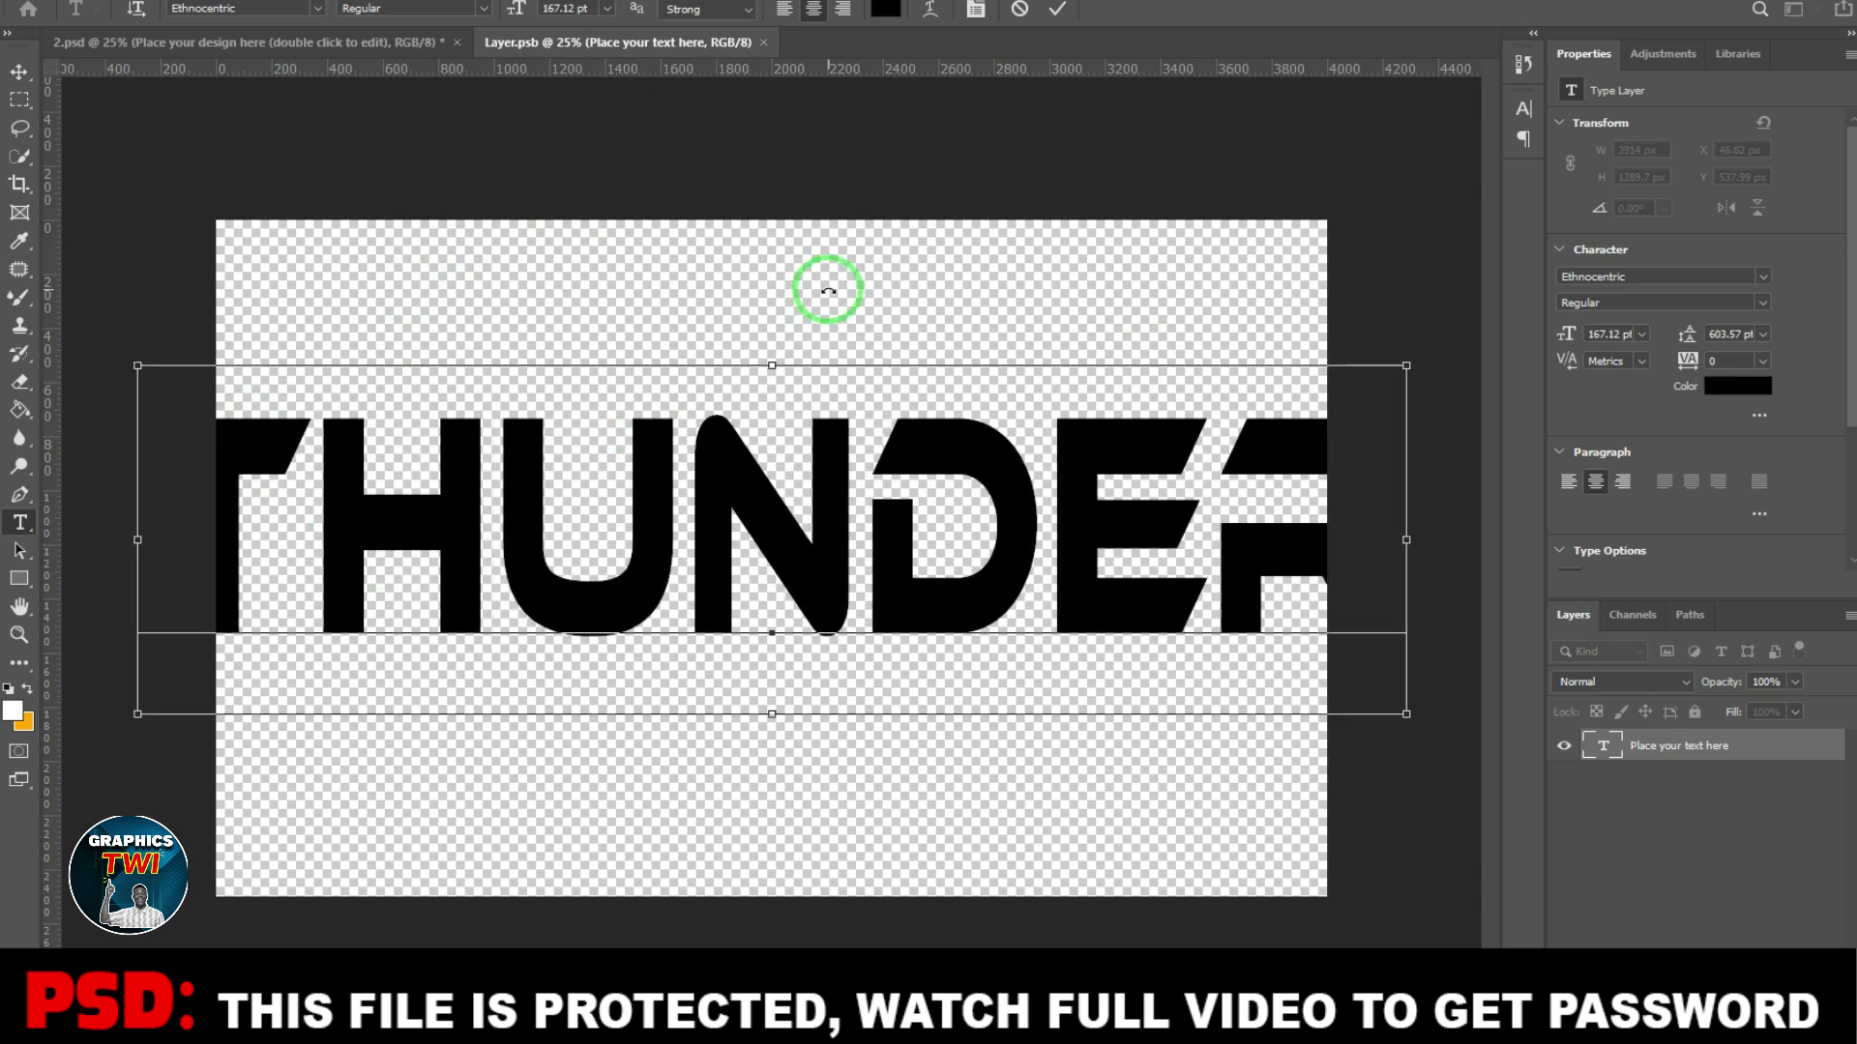
{"action": "left_click", "coordinate": [1057, 9]}
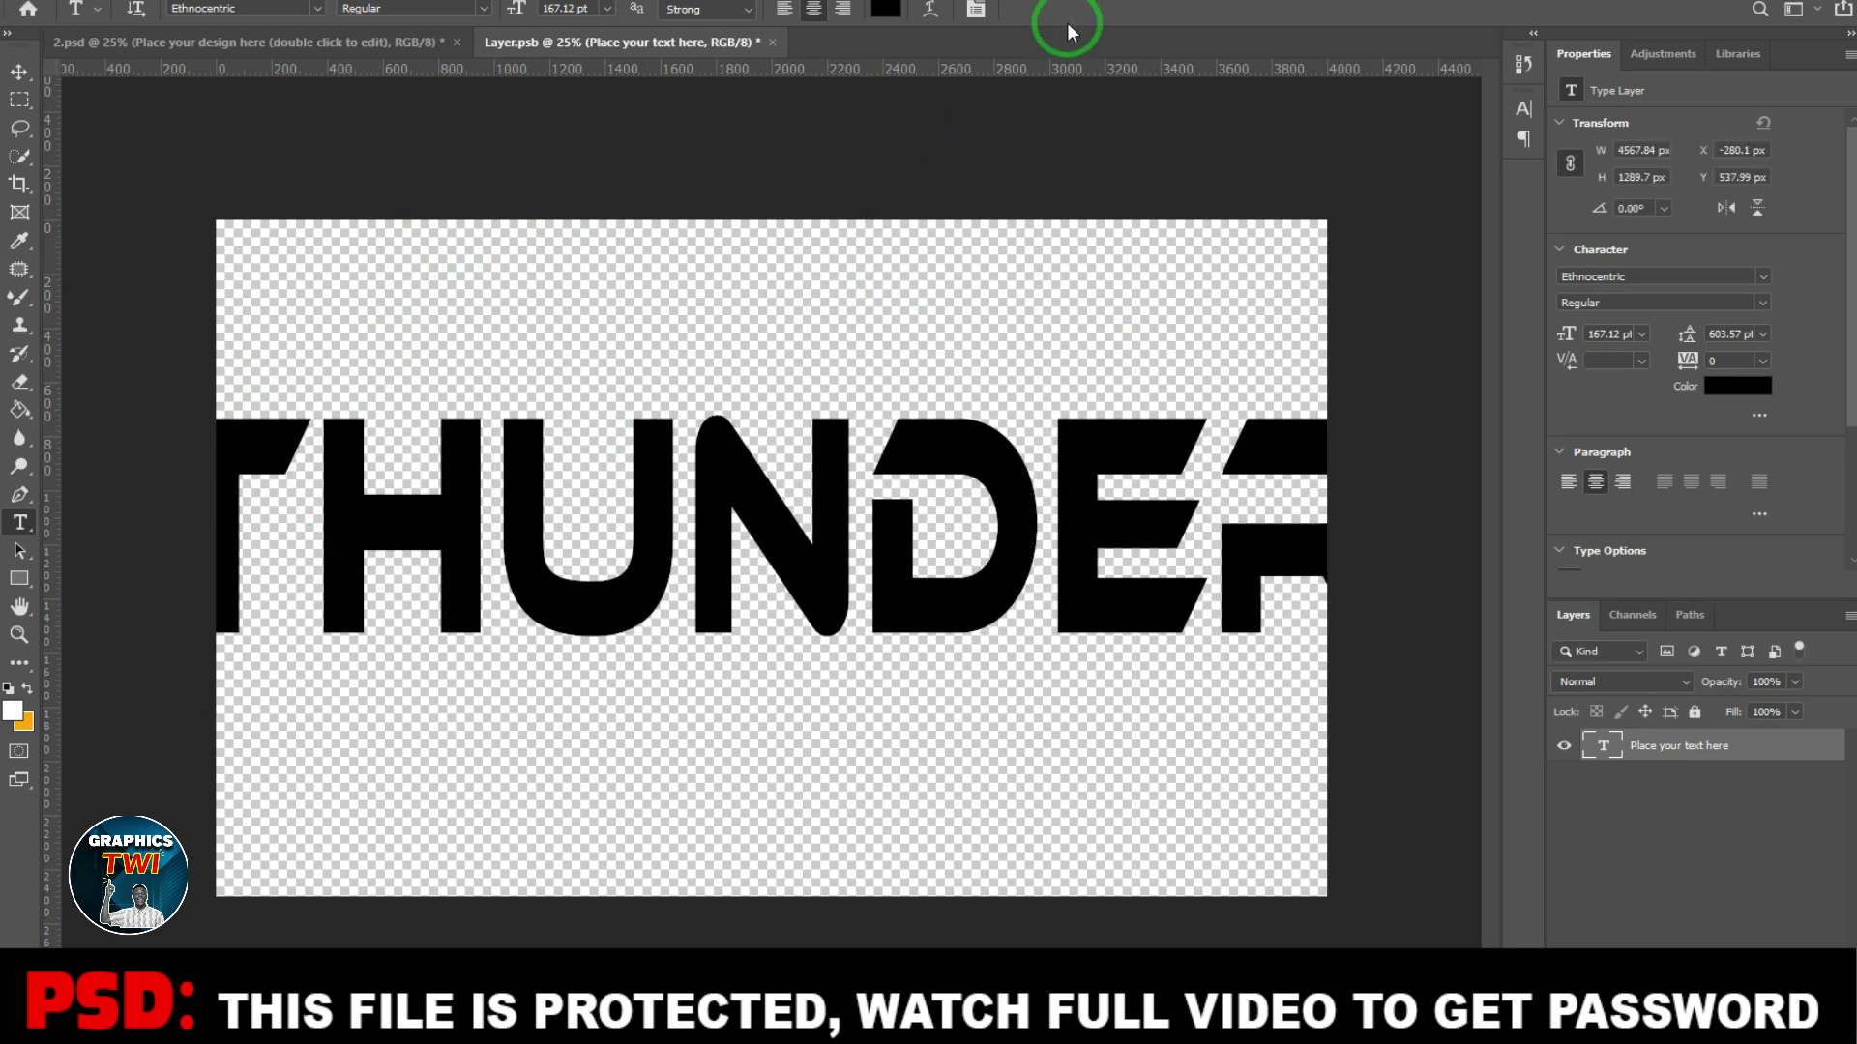
Step: Scale THUNDER down to about 70% so the whole word fits the canvas
{"action": "key", "text": "ctrl+t"}
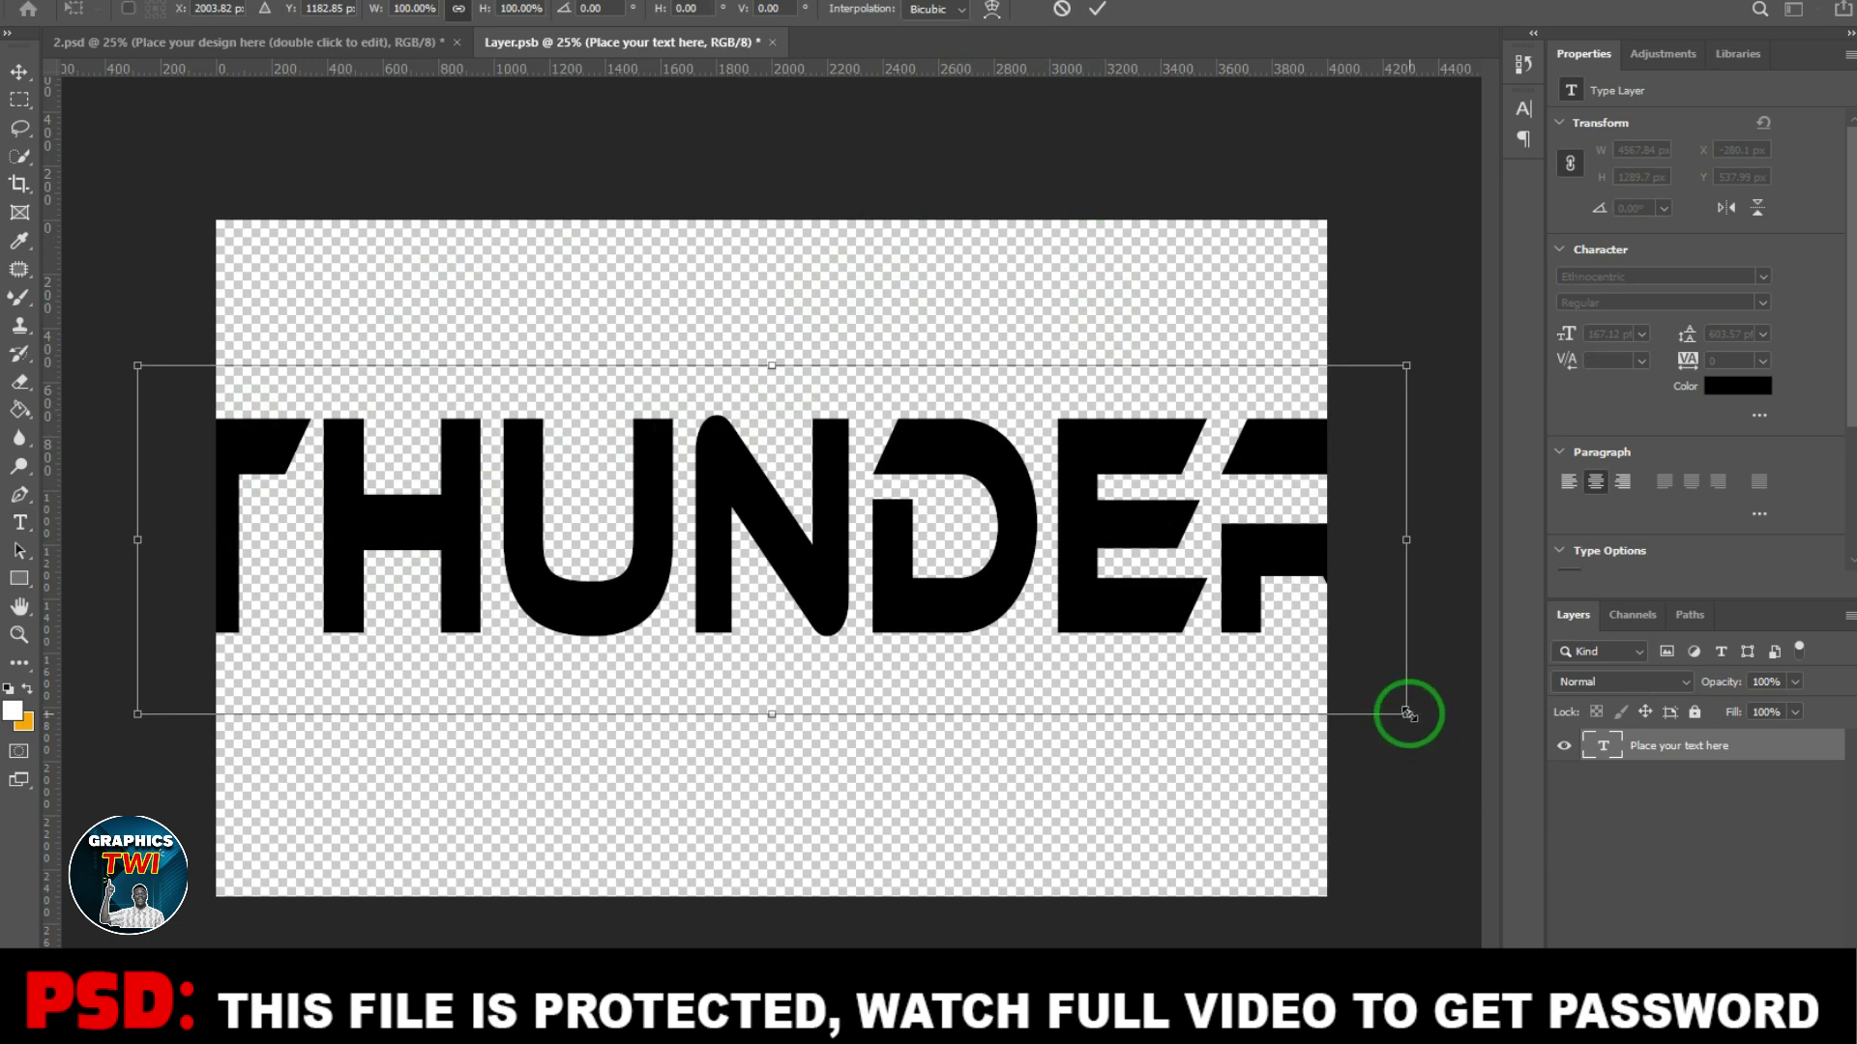
{"action": "left_click_drag", "start_coordinate": [1407, 713], "coordinate": [1214, 664]}
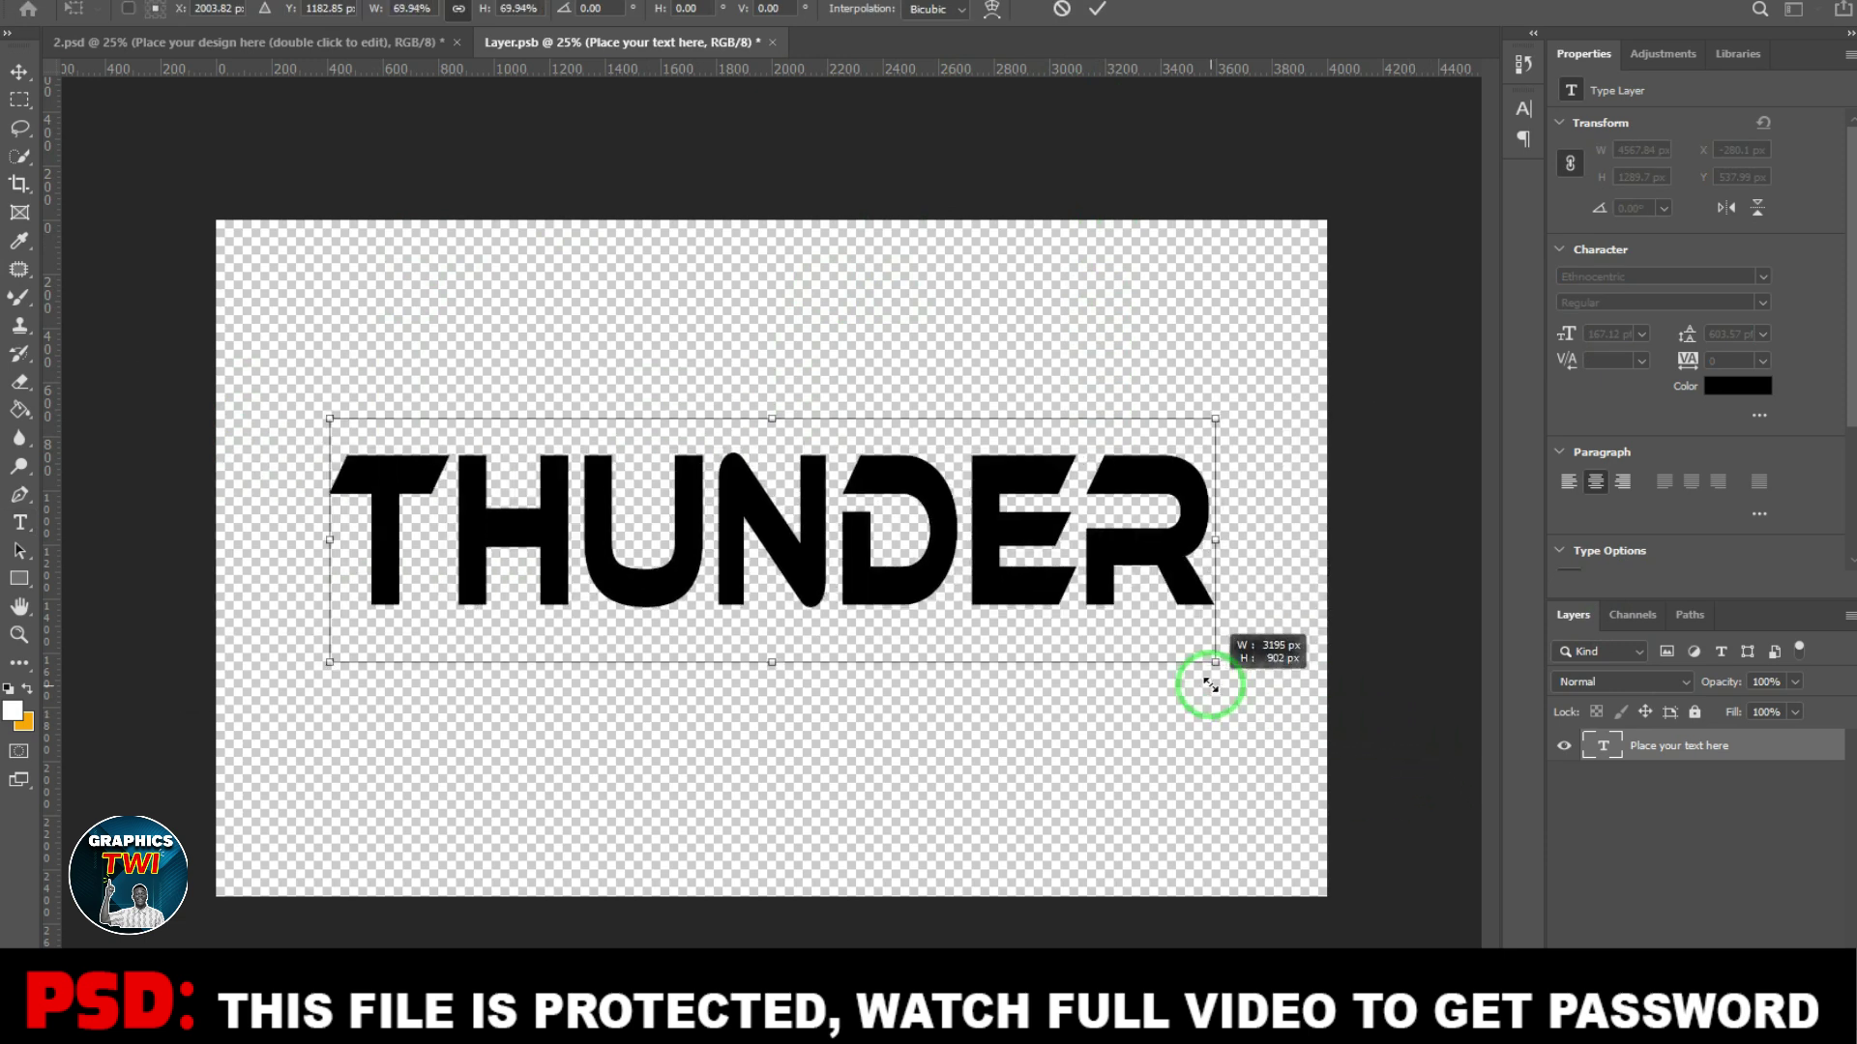
{"action": "left_click", "coordinate": [1091, 14]}
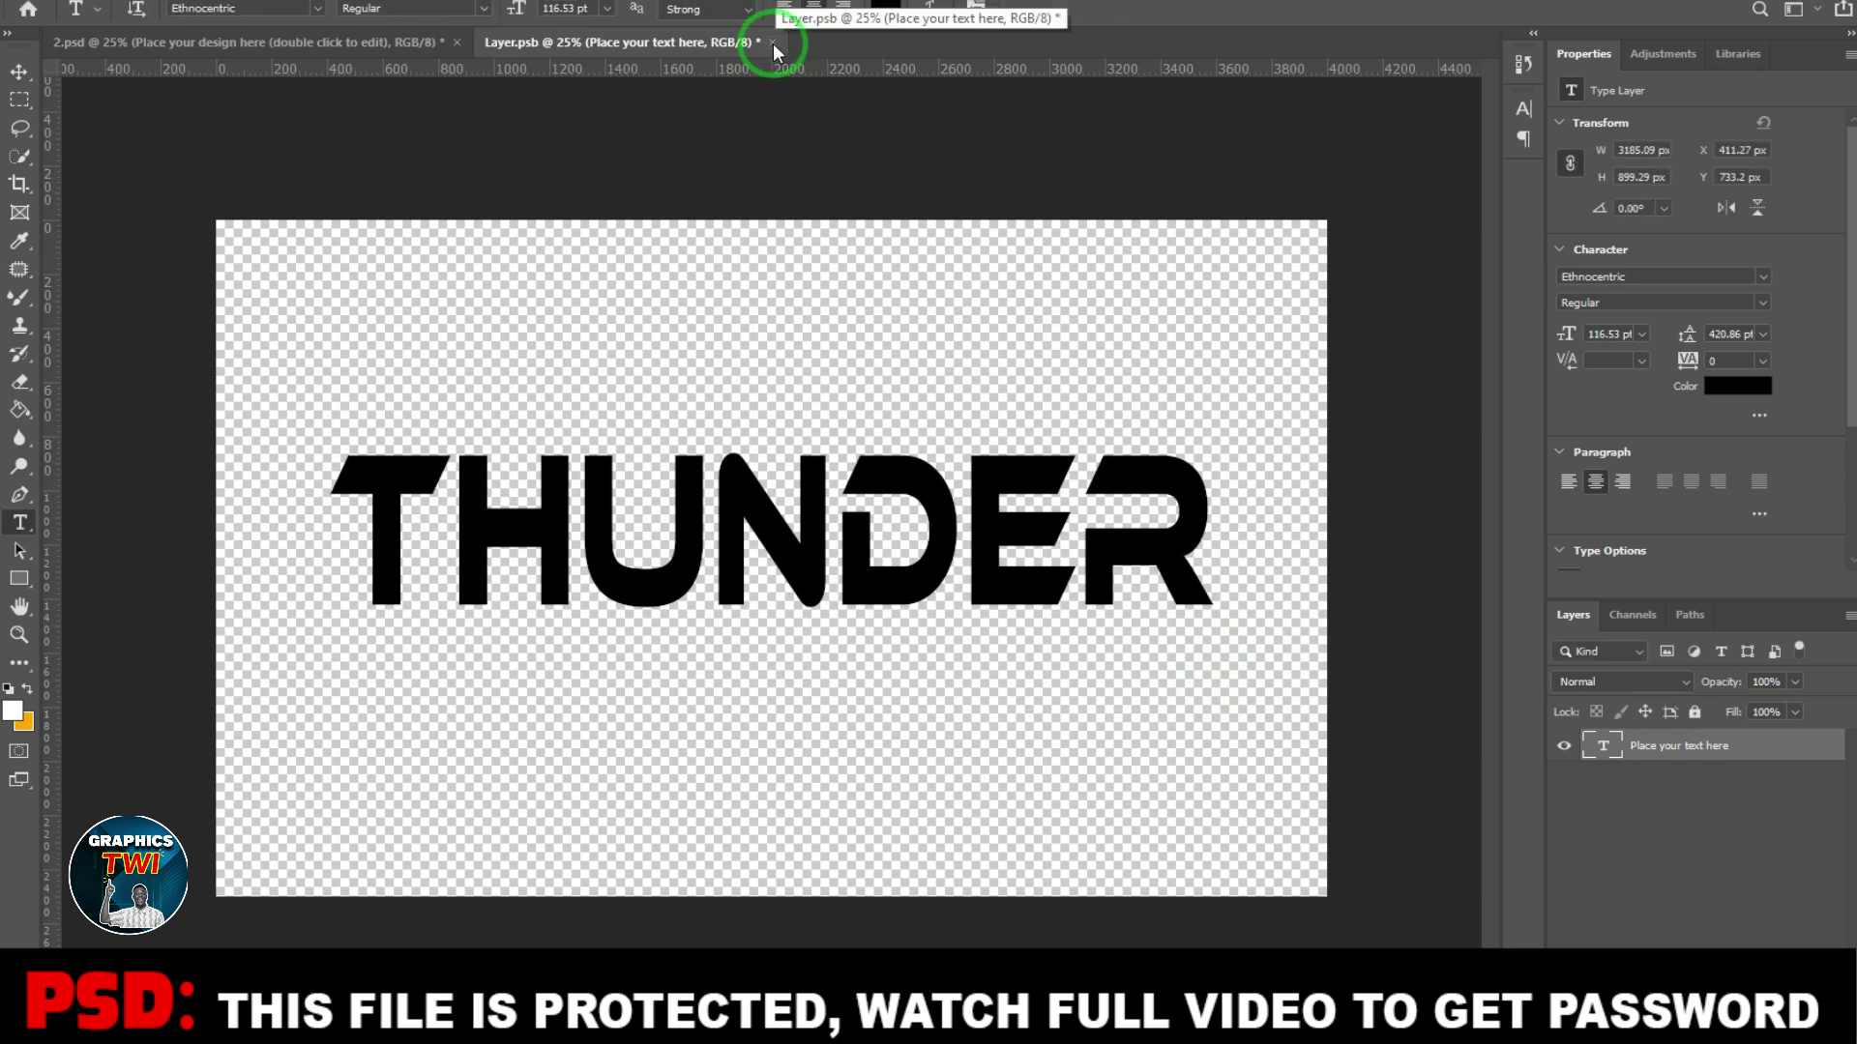
Step: Browse the font list and set THUNDER in the thin Florencesans Exp font
{"action": "double_click", "coordinate": [1602, 745]}
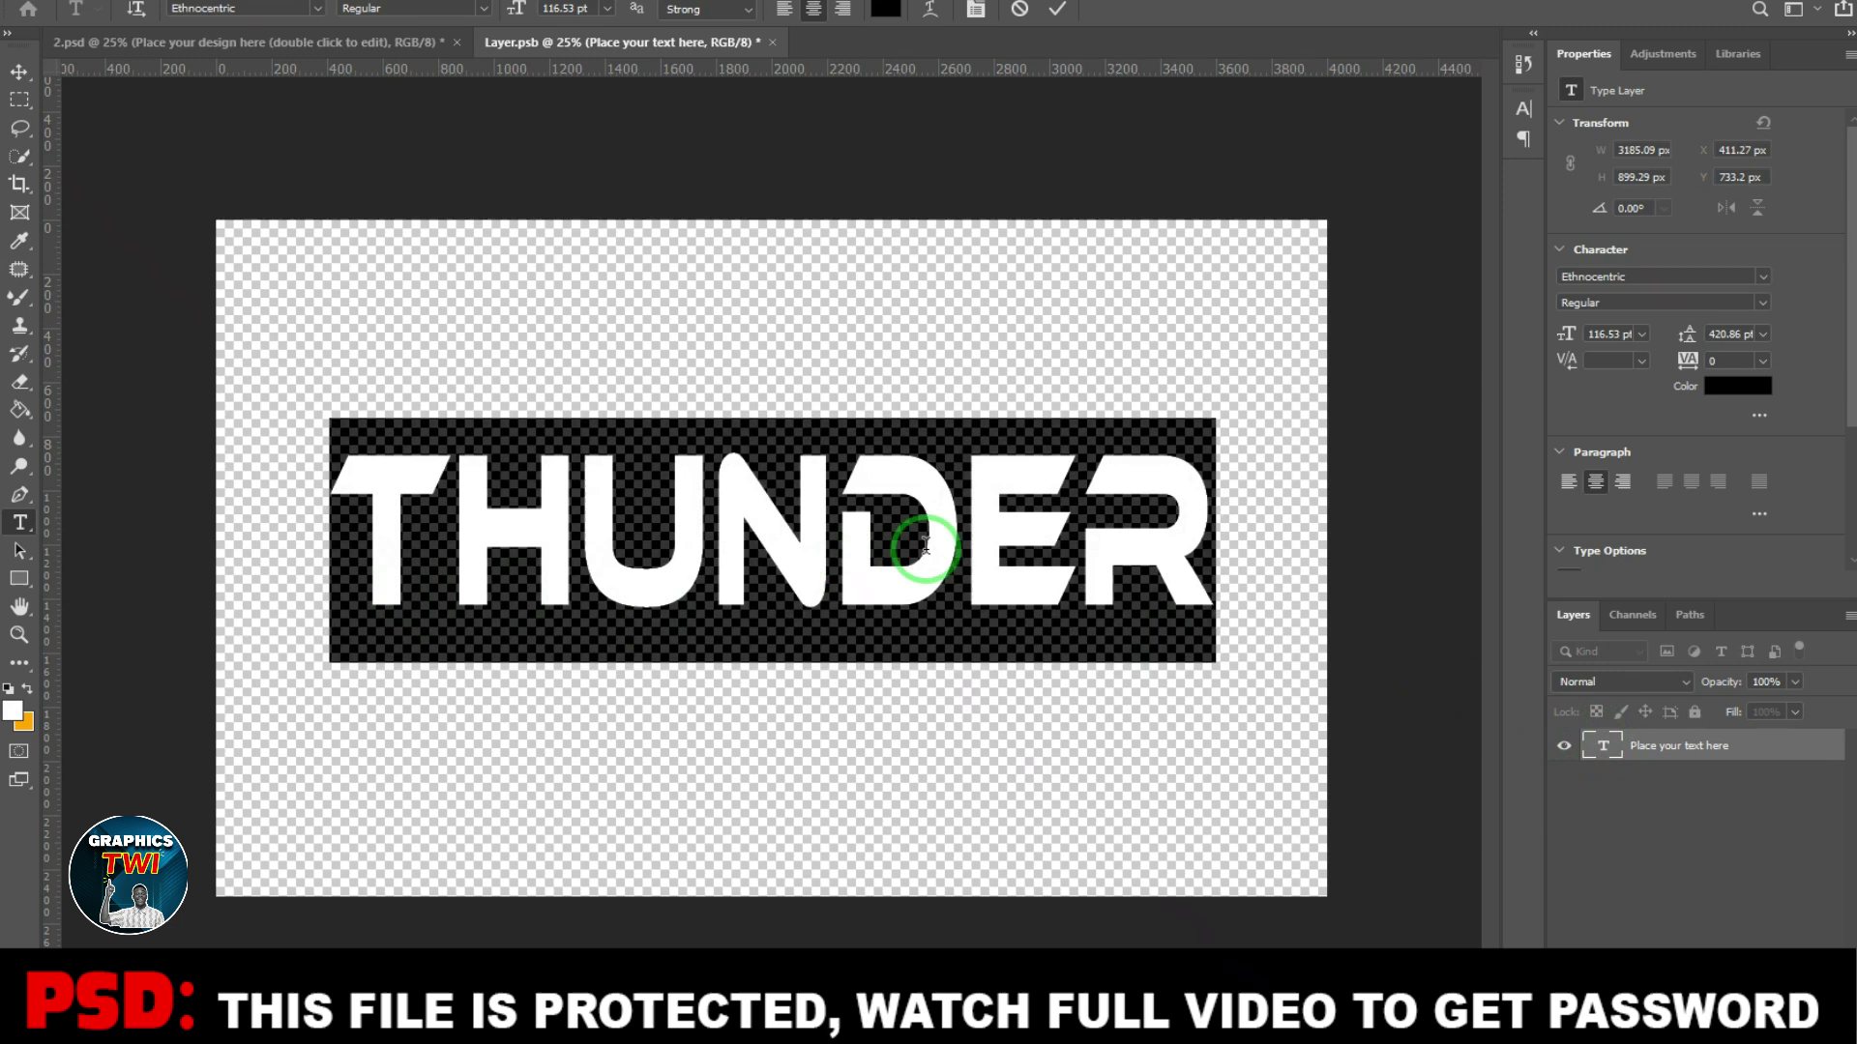
{"action": "left_click", "coordinate": [975, 12]}
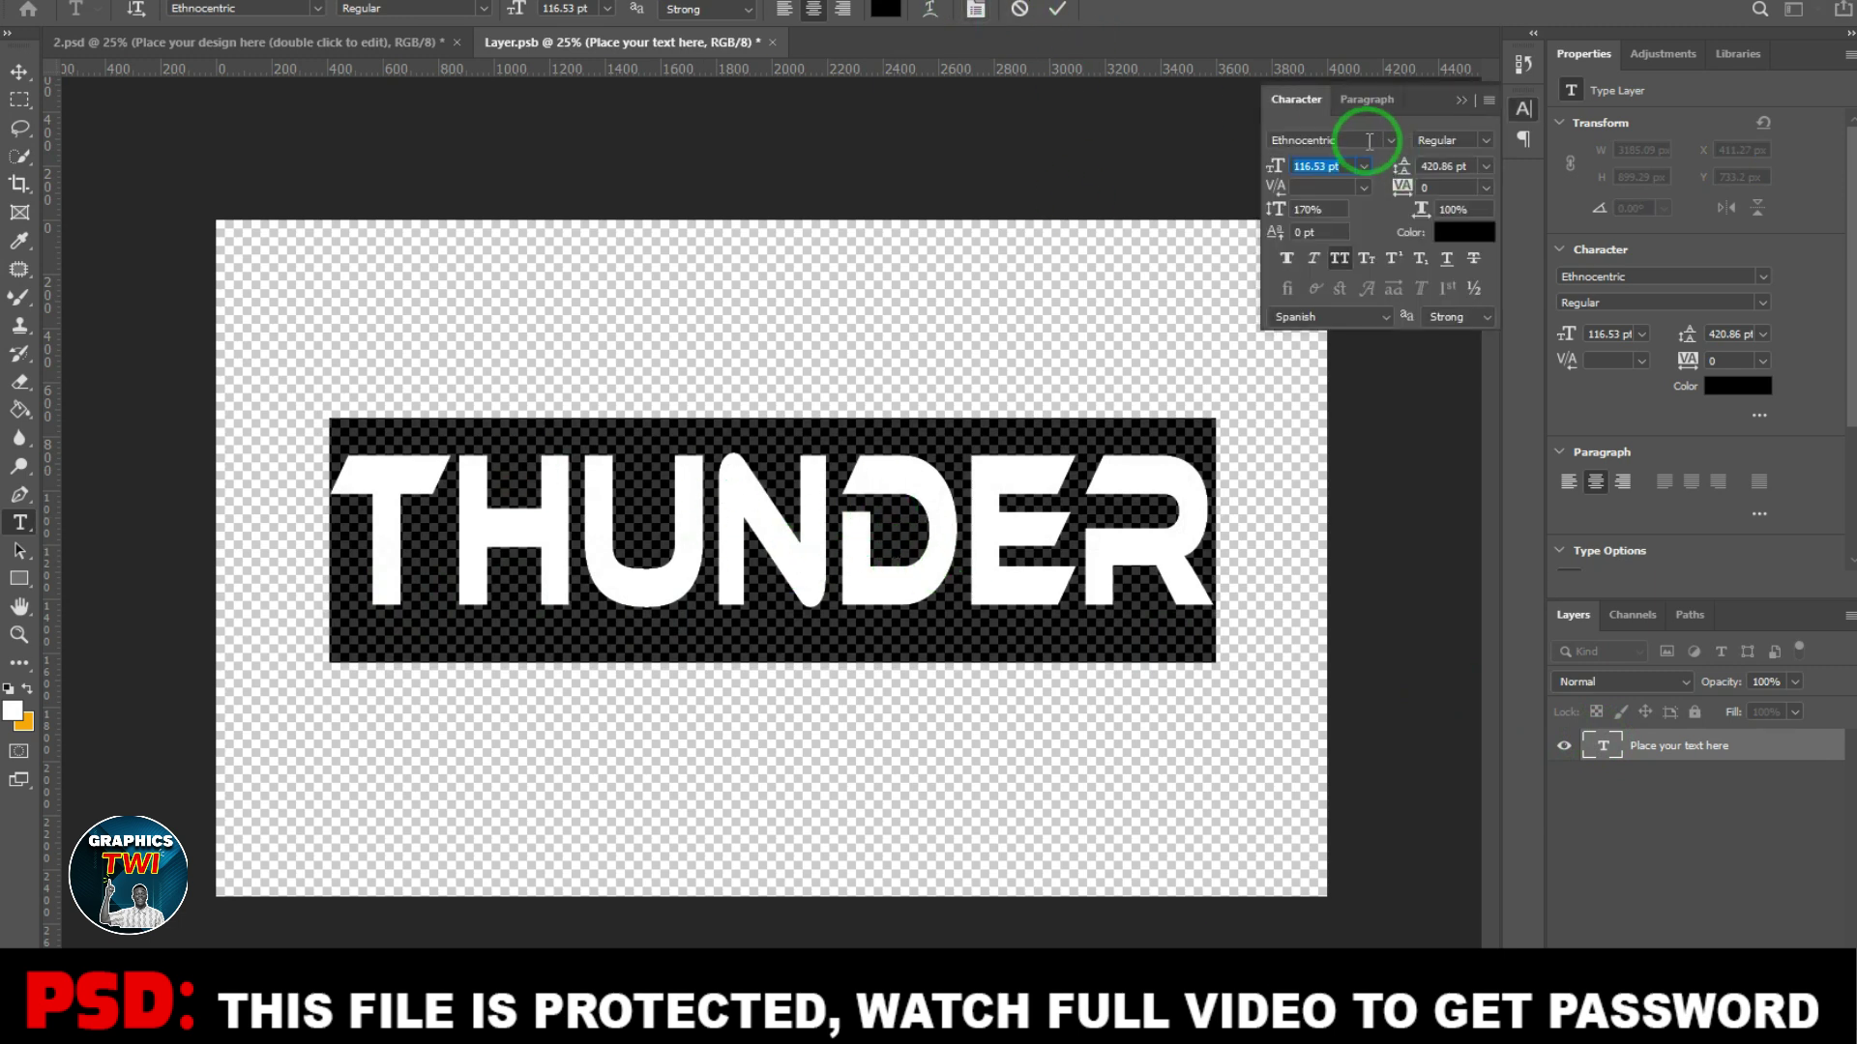
{"action": "left_click", "coordinate": [1390, 141]}
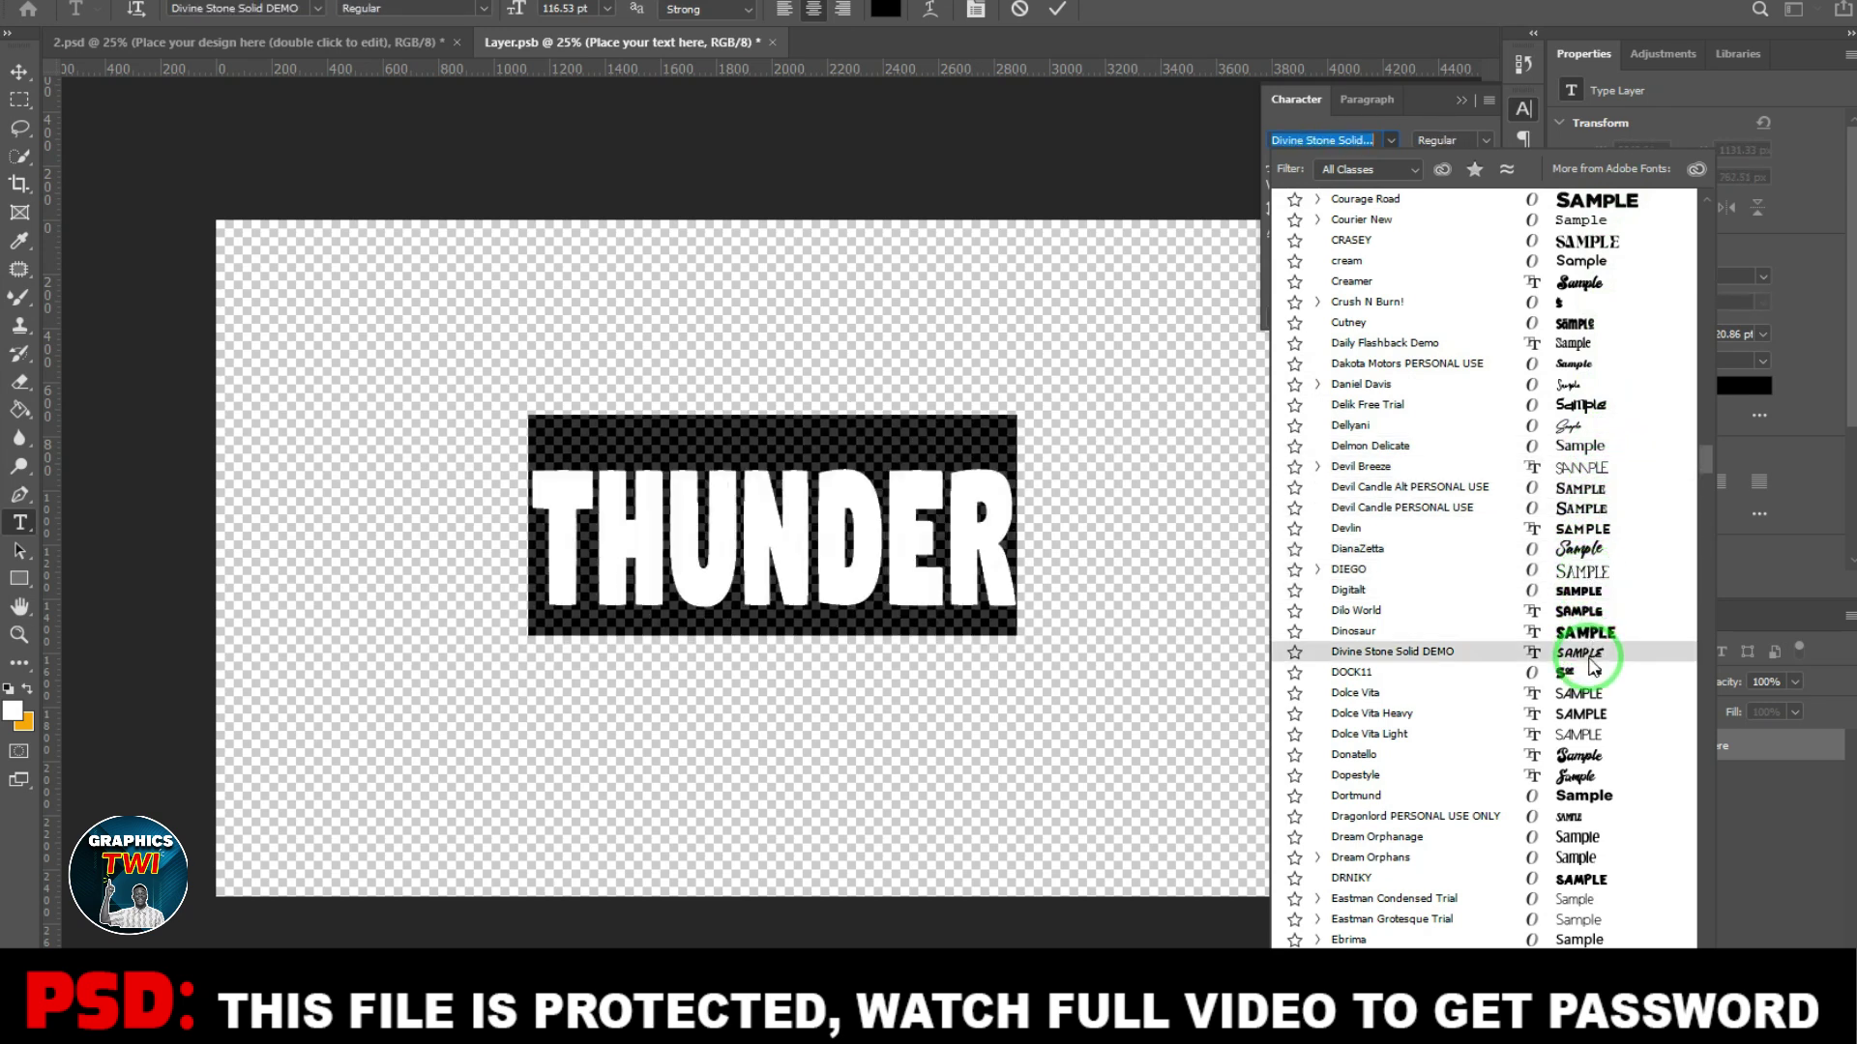
{"action": "scroll", "coordinate": [1589, 715], "scroll_direction": "down", "scroll_amount": 2}
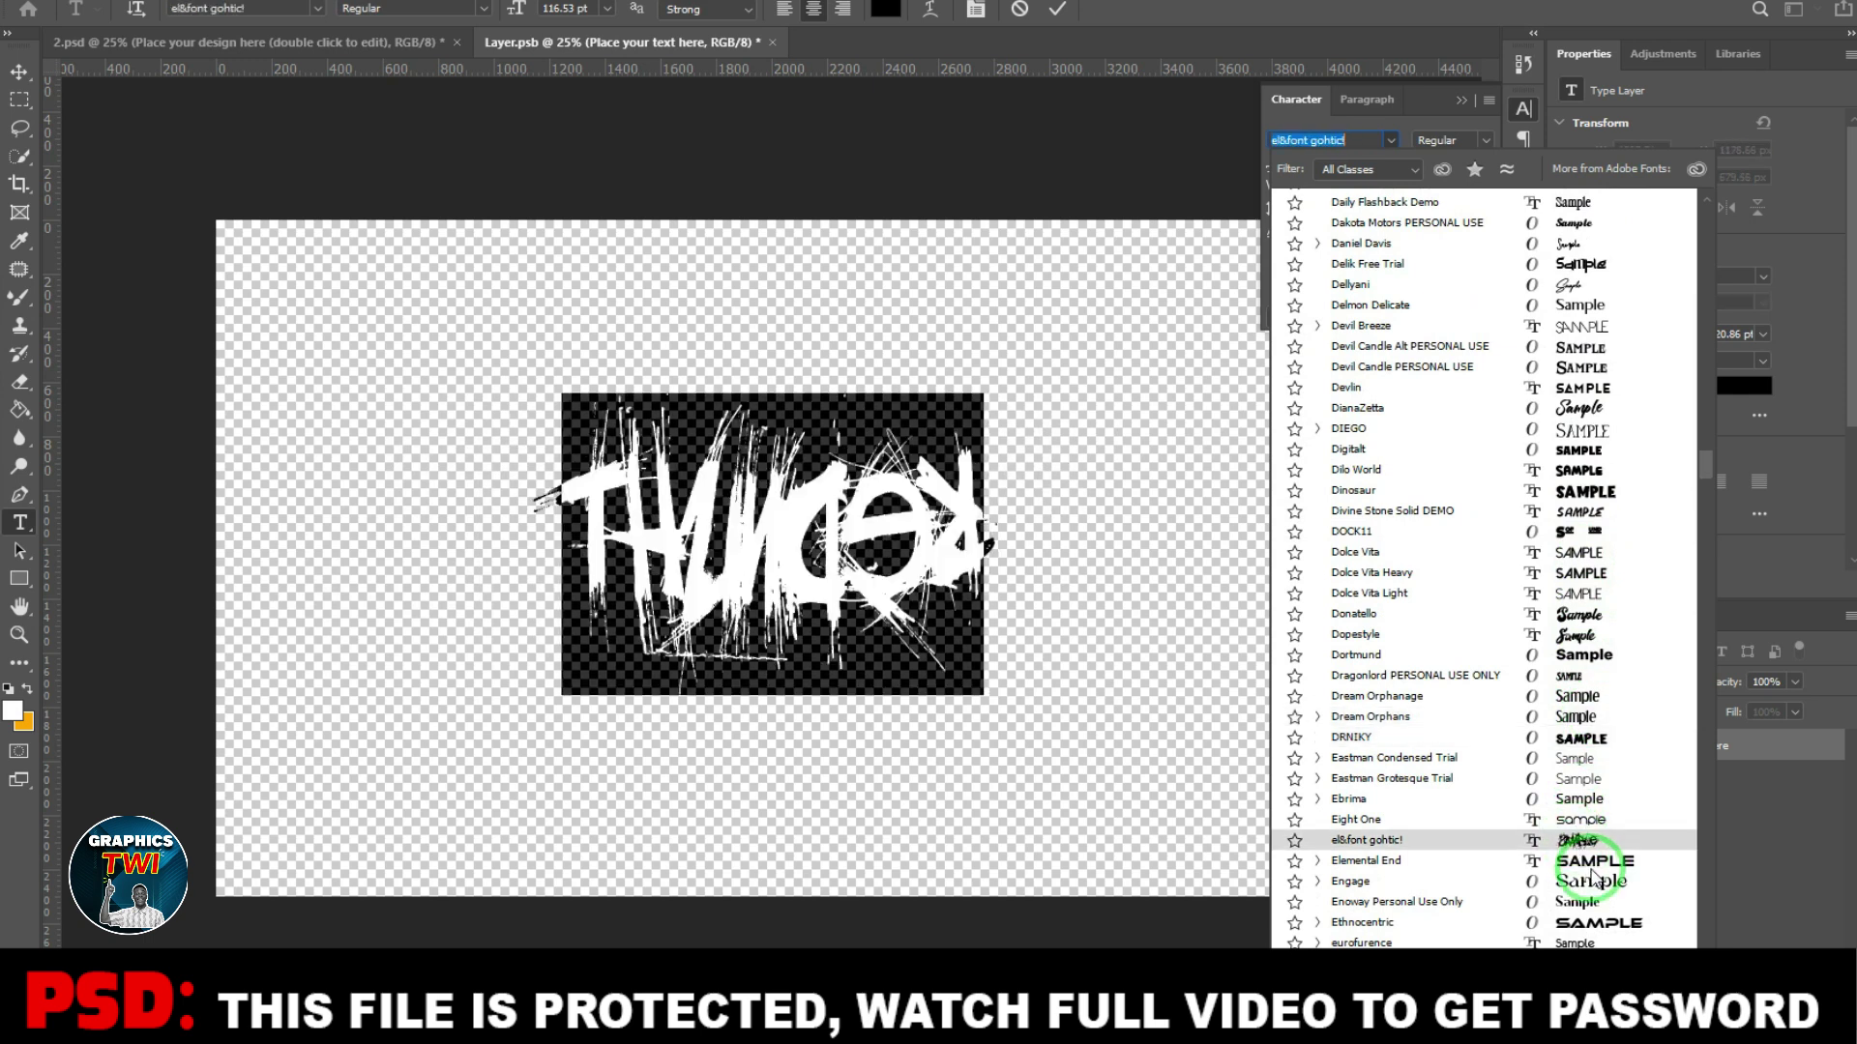
{"action": "scroll", "coordinate": [1596, 875], "scroll_direction": "down", "scroll_amount": 3}
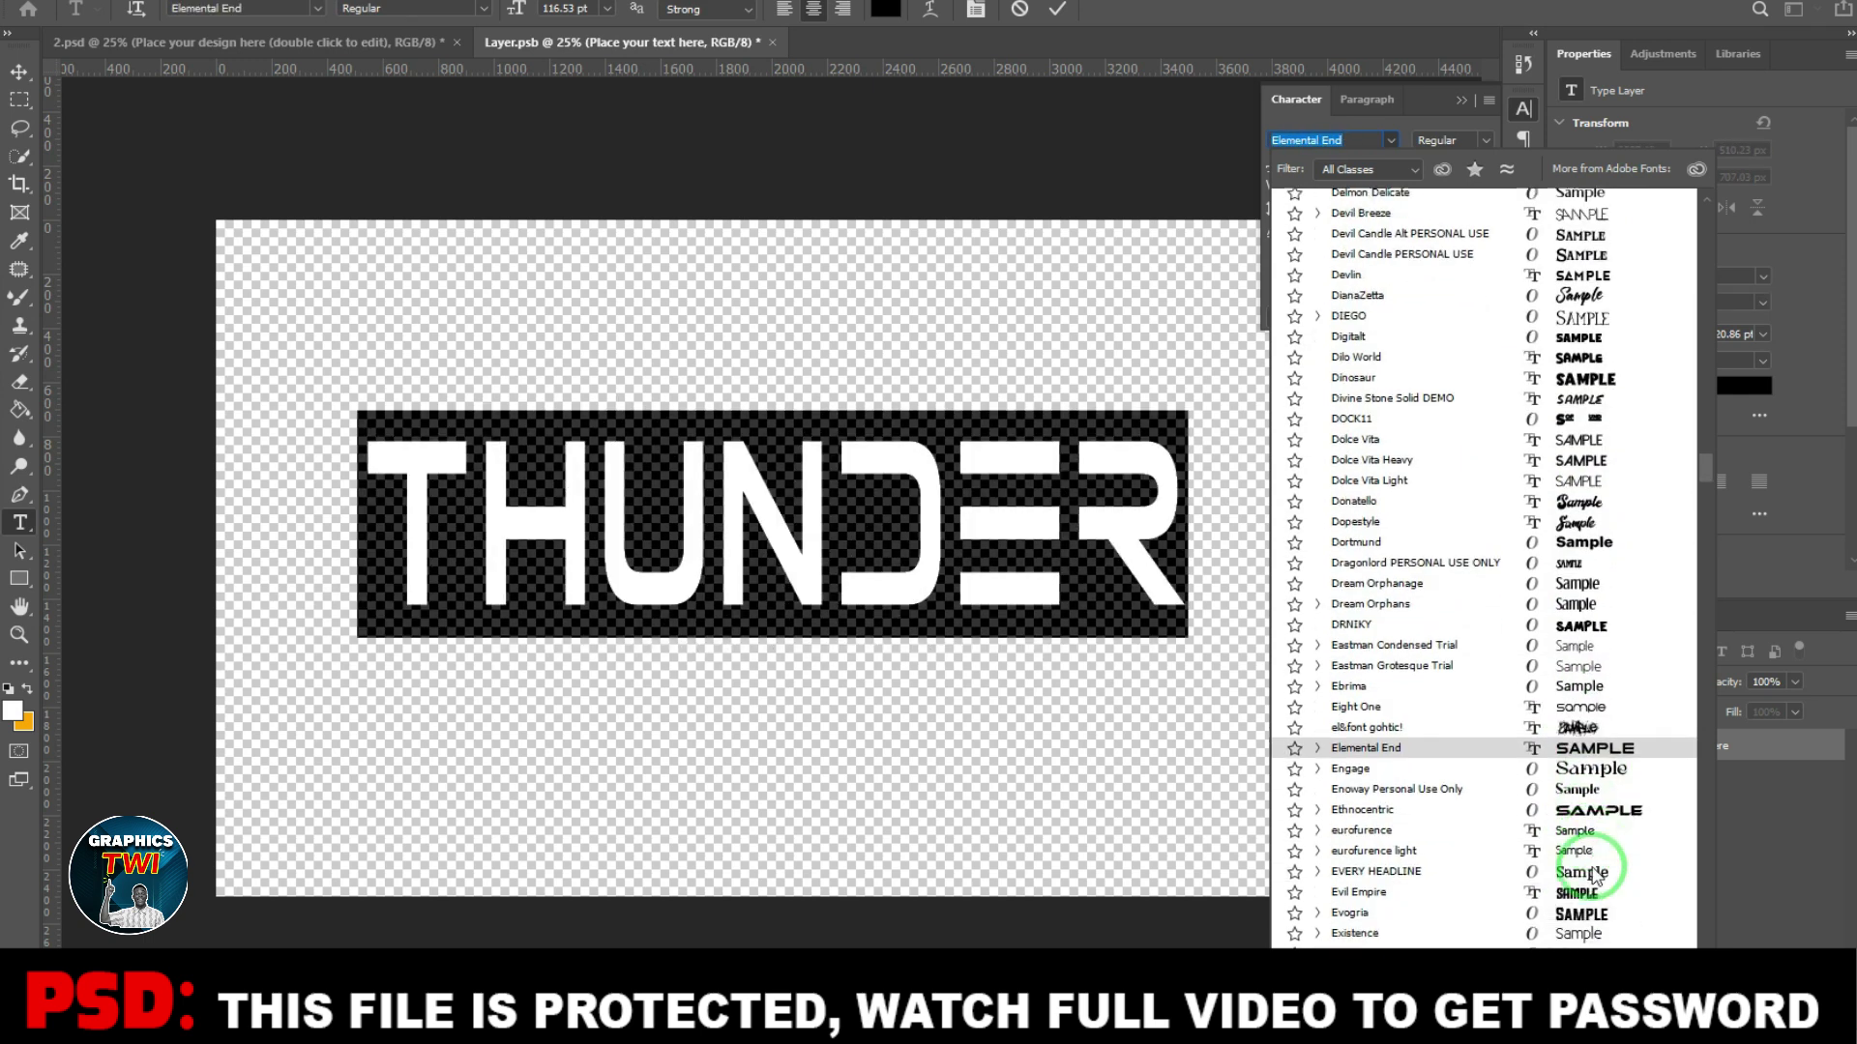
{"action": "scroll", "coordinate": [1586, 870], "scroll_direction": "down", "scroll_amount": 3}
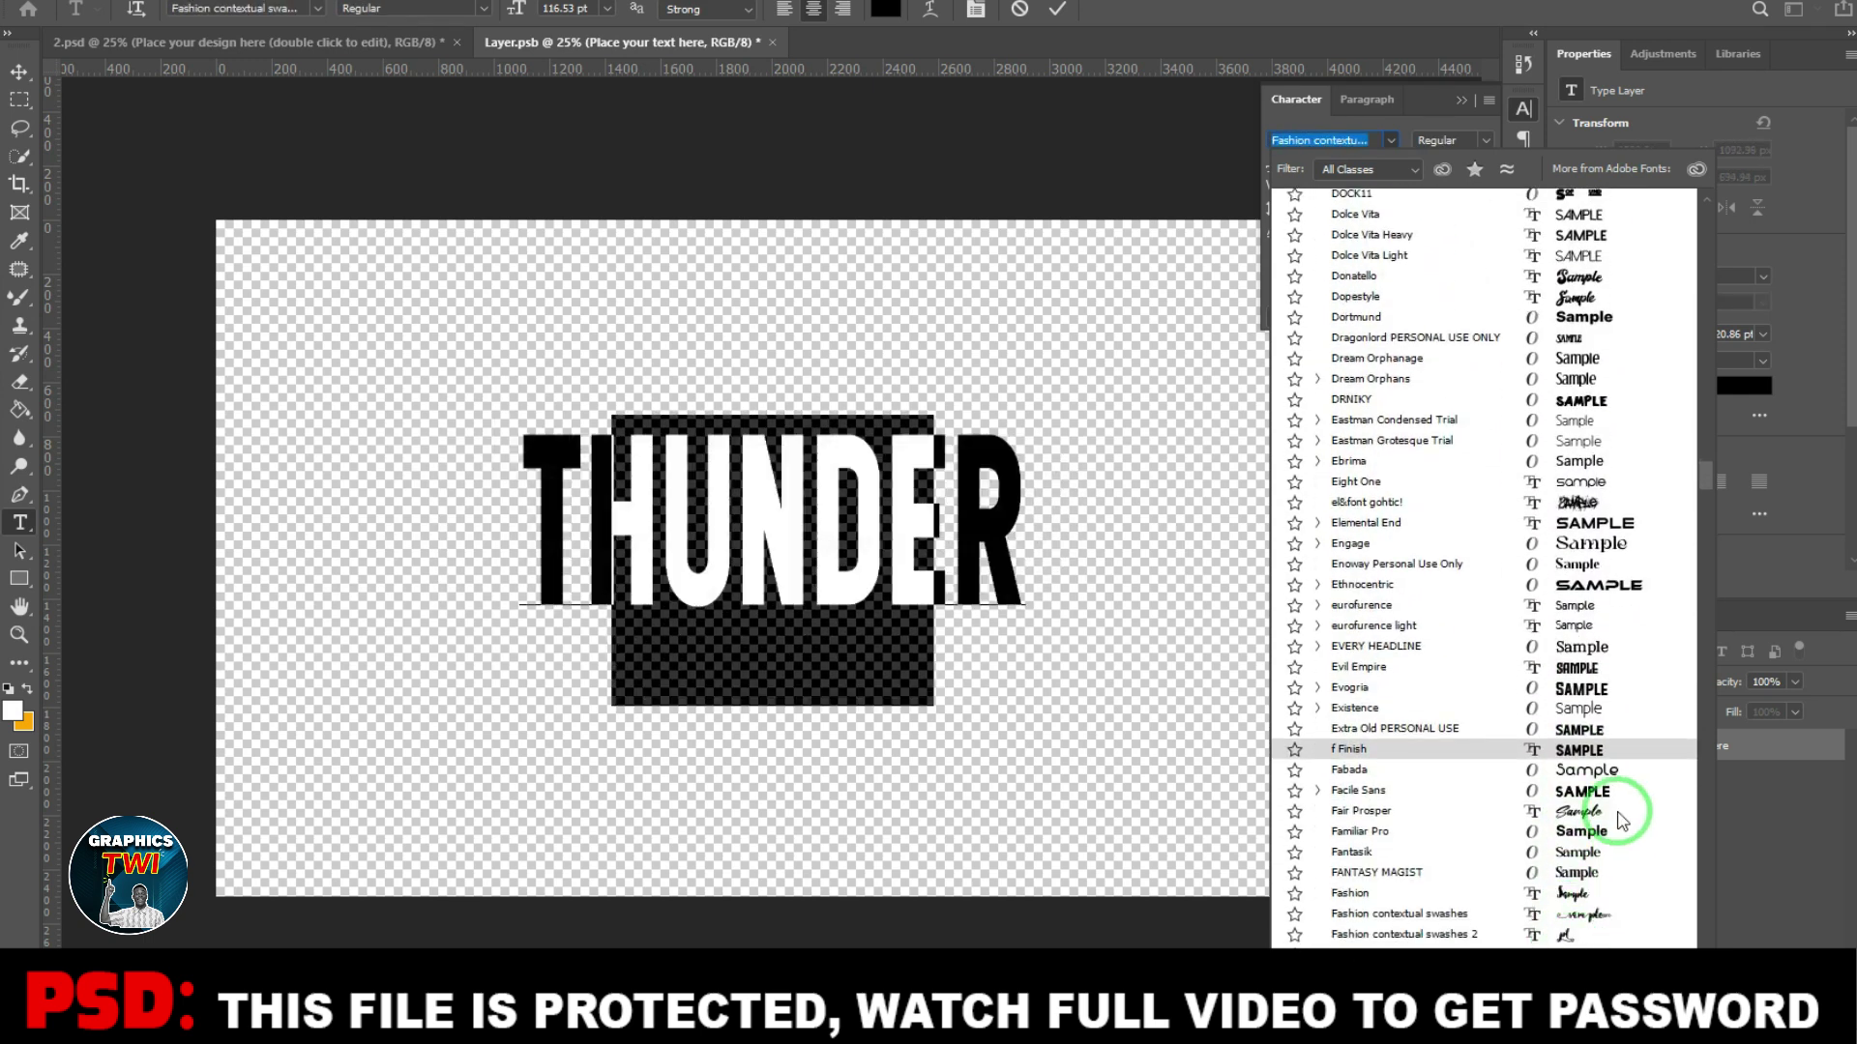
{"action": "scroll", "coordinate": [1605, 803], "scroll_direction": "down", "scroll_amount": 3}
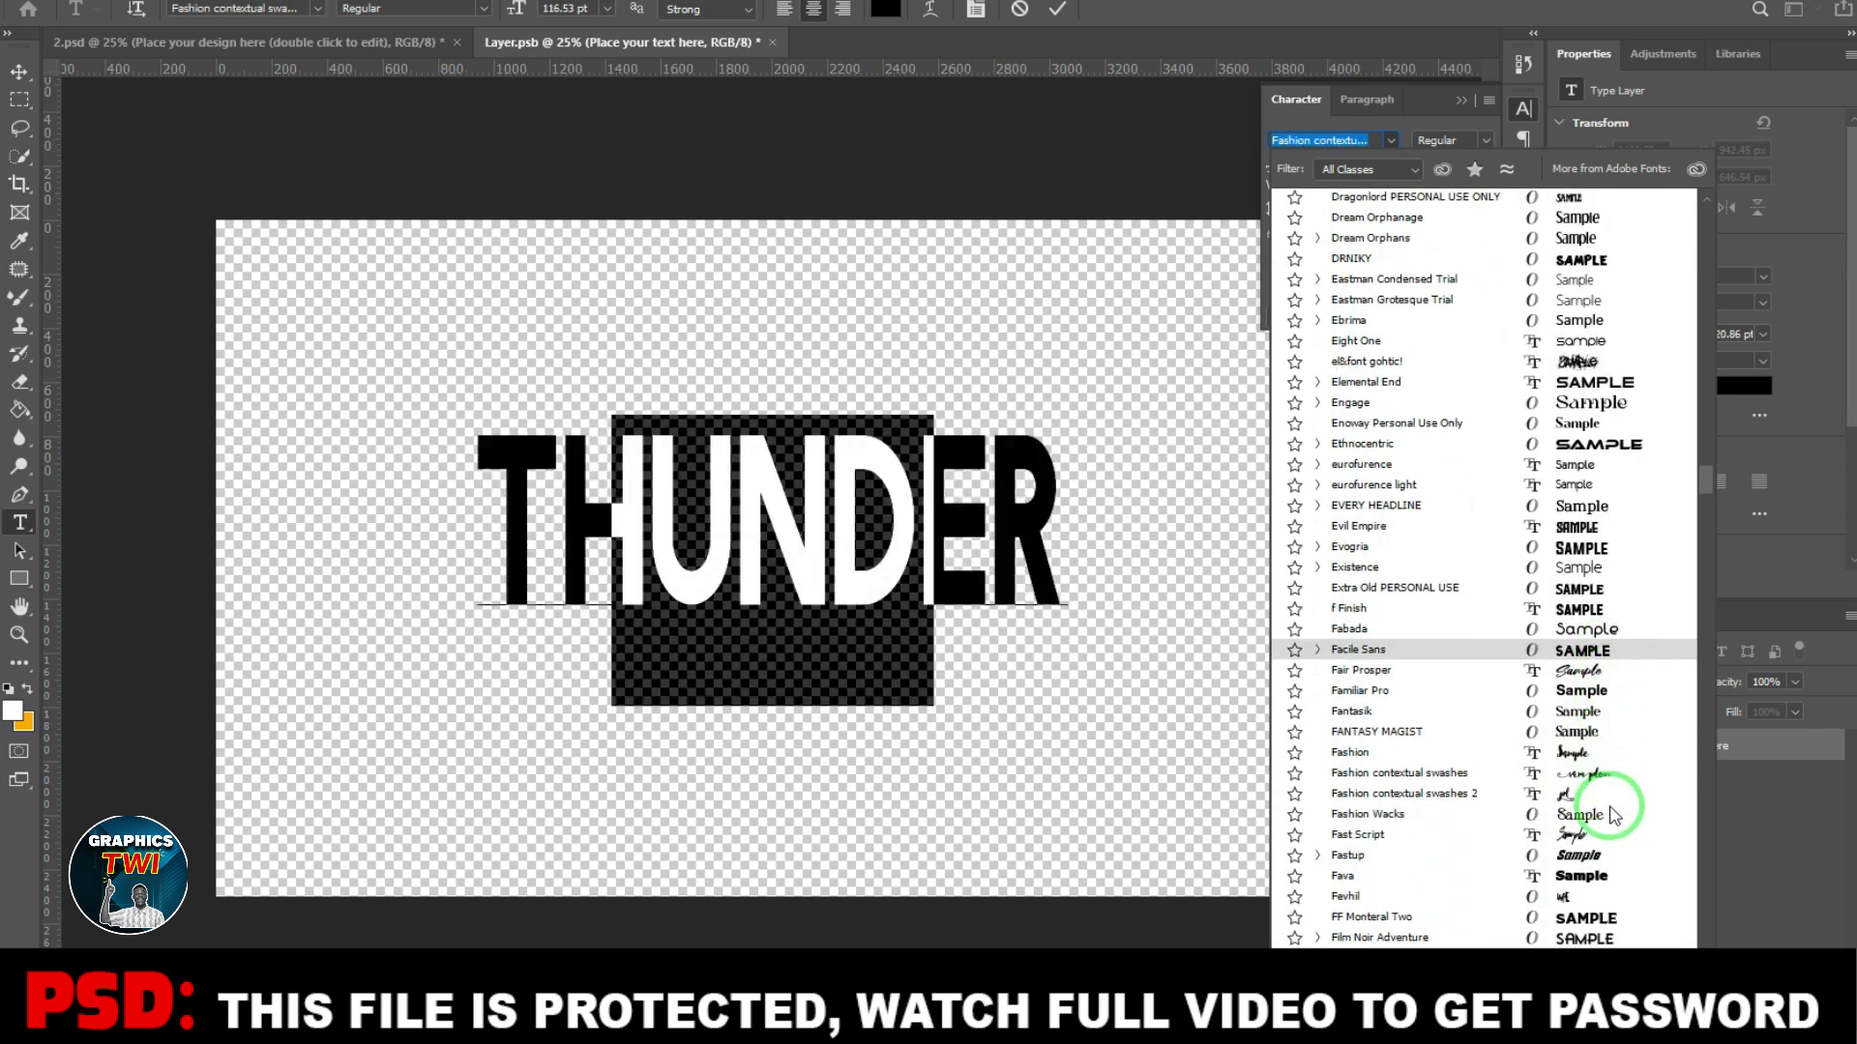
{"action": "scroll", "coordinate": [1591, 885], "scroll_direction": "down", "scroll_amount": 2}
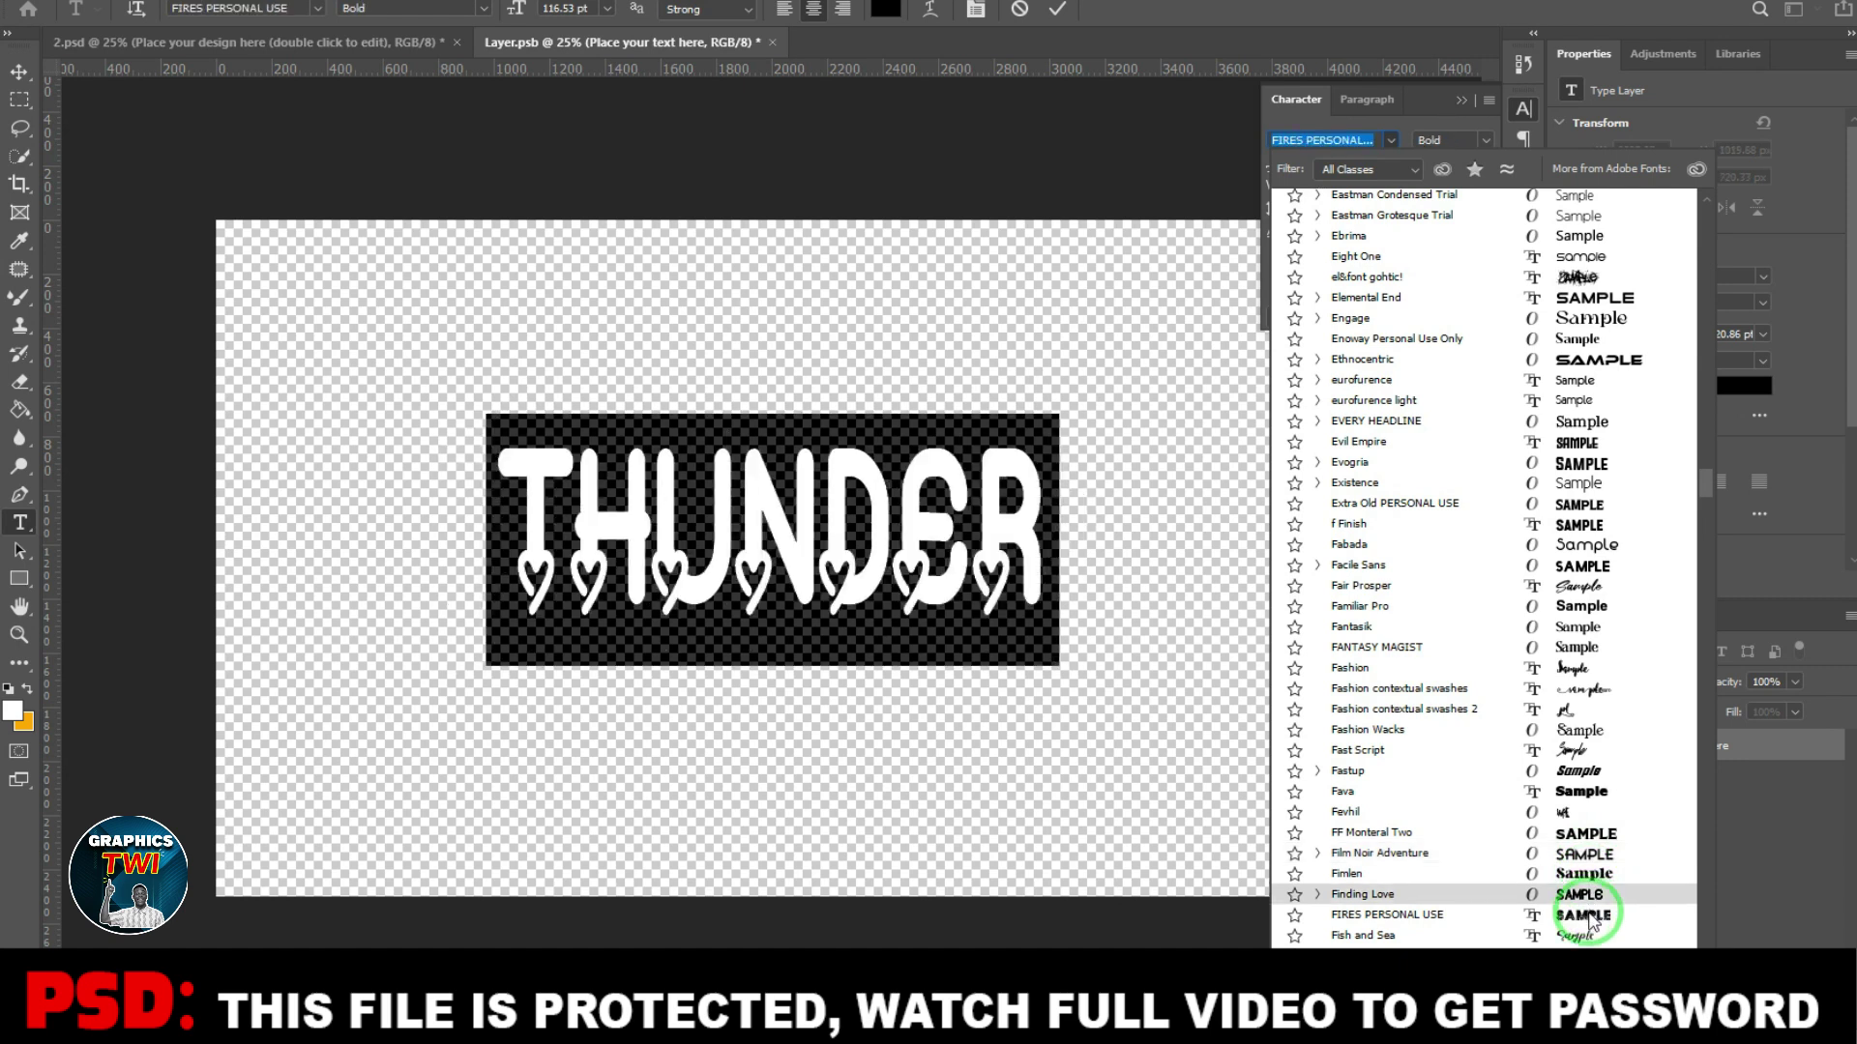
{"action": "scroll", "coordinate": [1591, 923], "scroll_direction": "down", "scroll_amount": 2}
{"action": "scroll", "coordinate": [1591, 909], "scroll_direction": "down", "scroll_amount": 1}
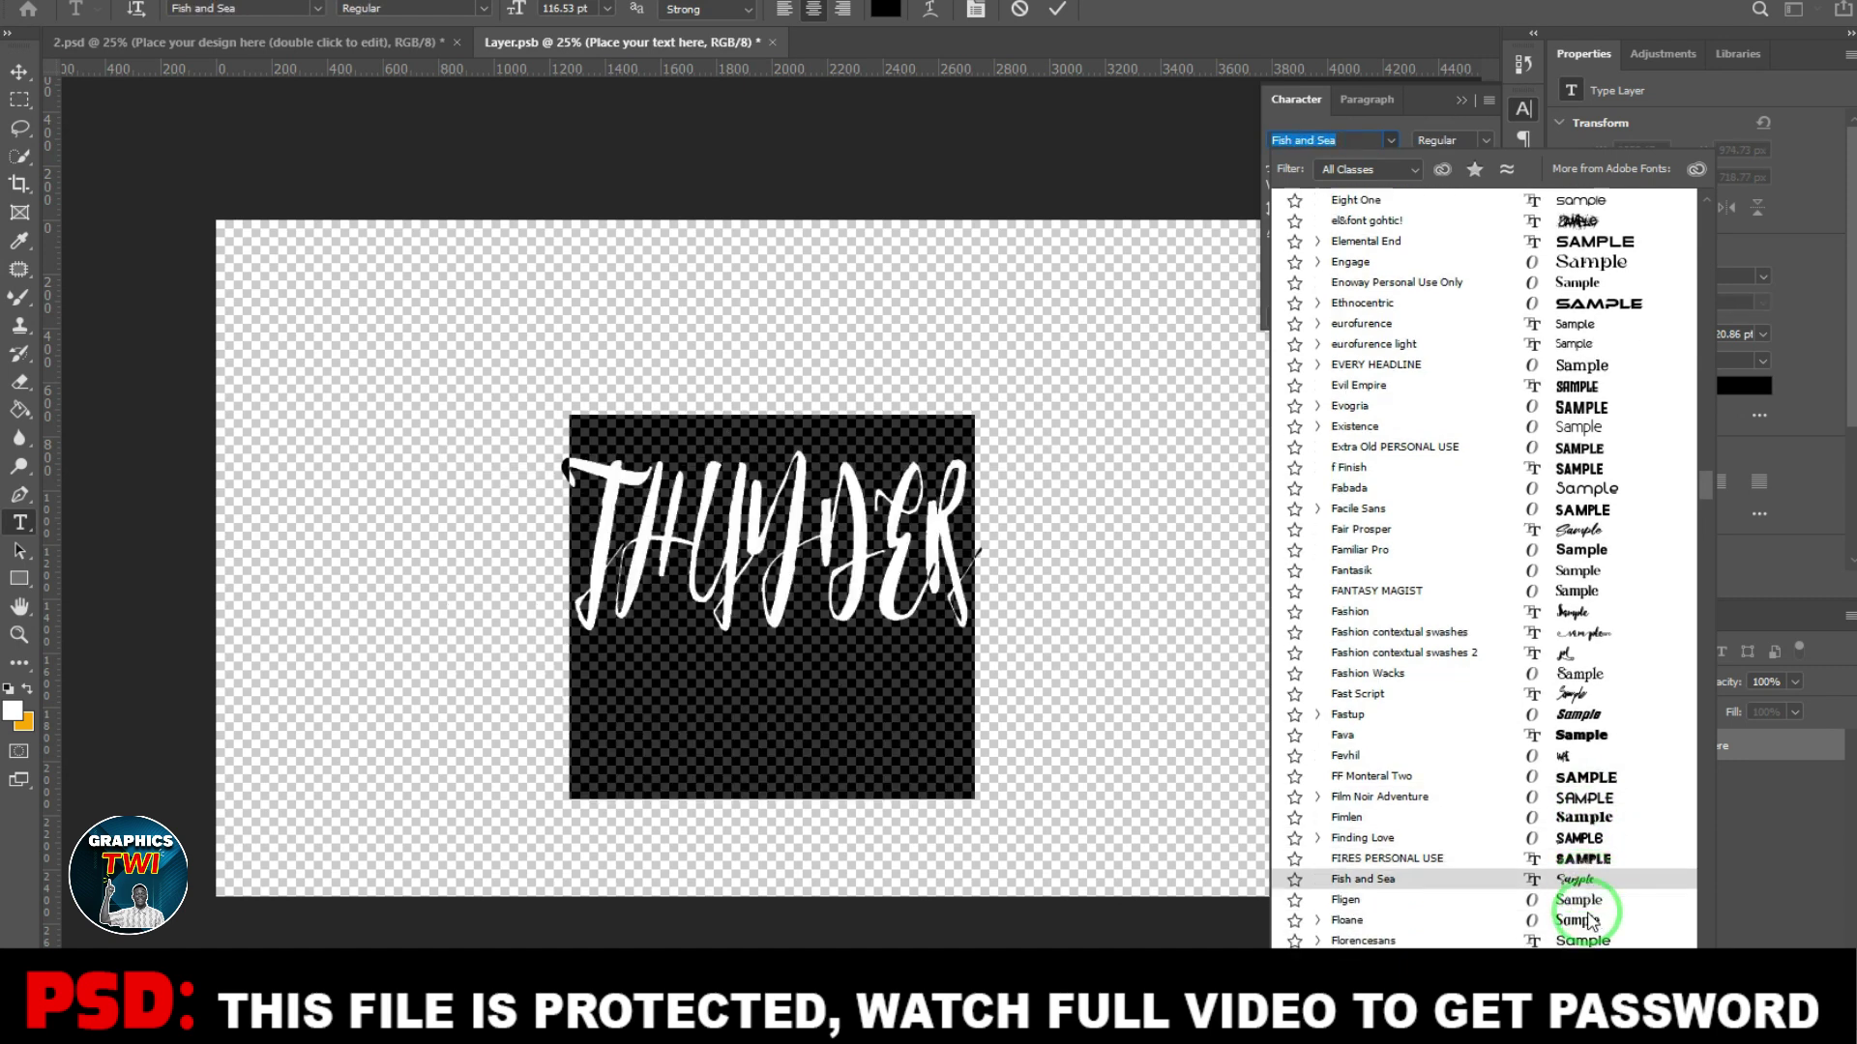
{"action": "scroll", "coordinate": [1591, 899], "scroll_direction": "down", "scroll_amount": 1}
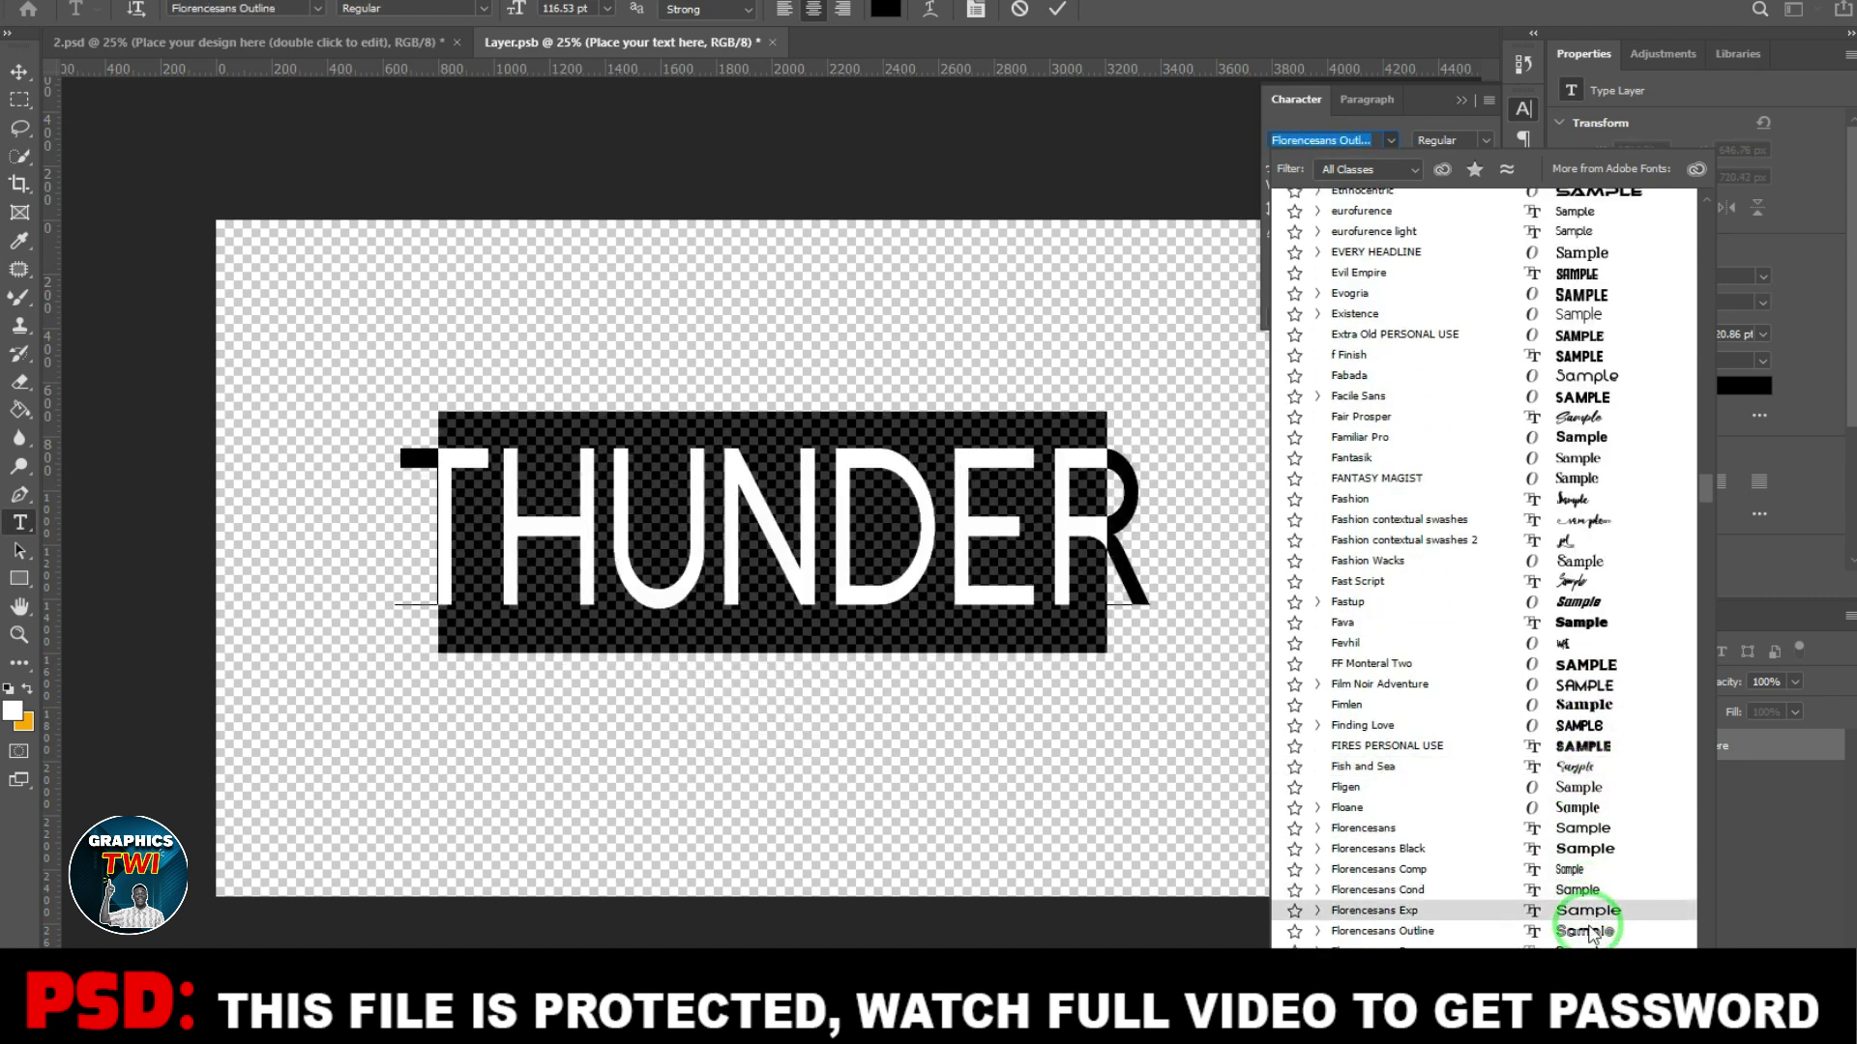
{"action": "key", "text": "Escape"}
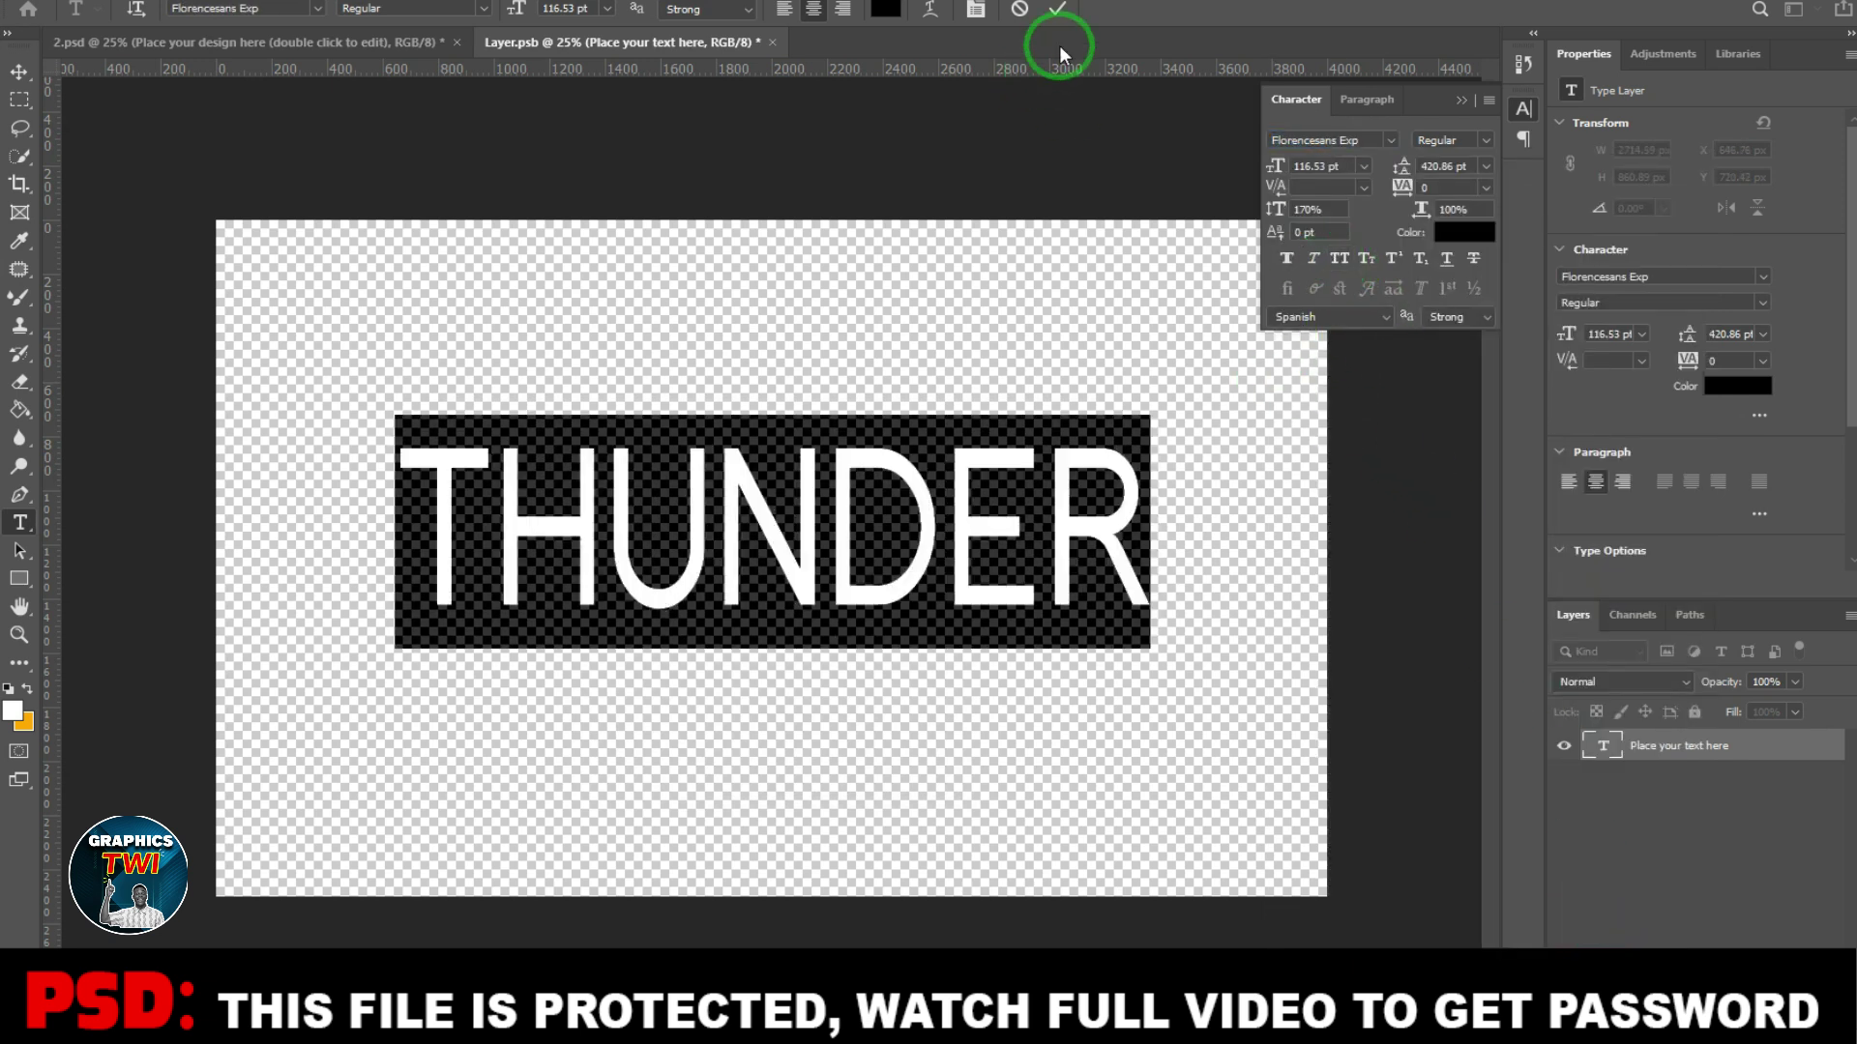
{"action": "left_click", "coordinate": [1057, 9]}
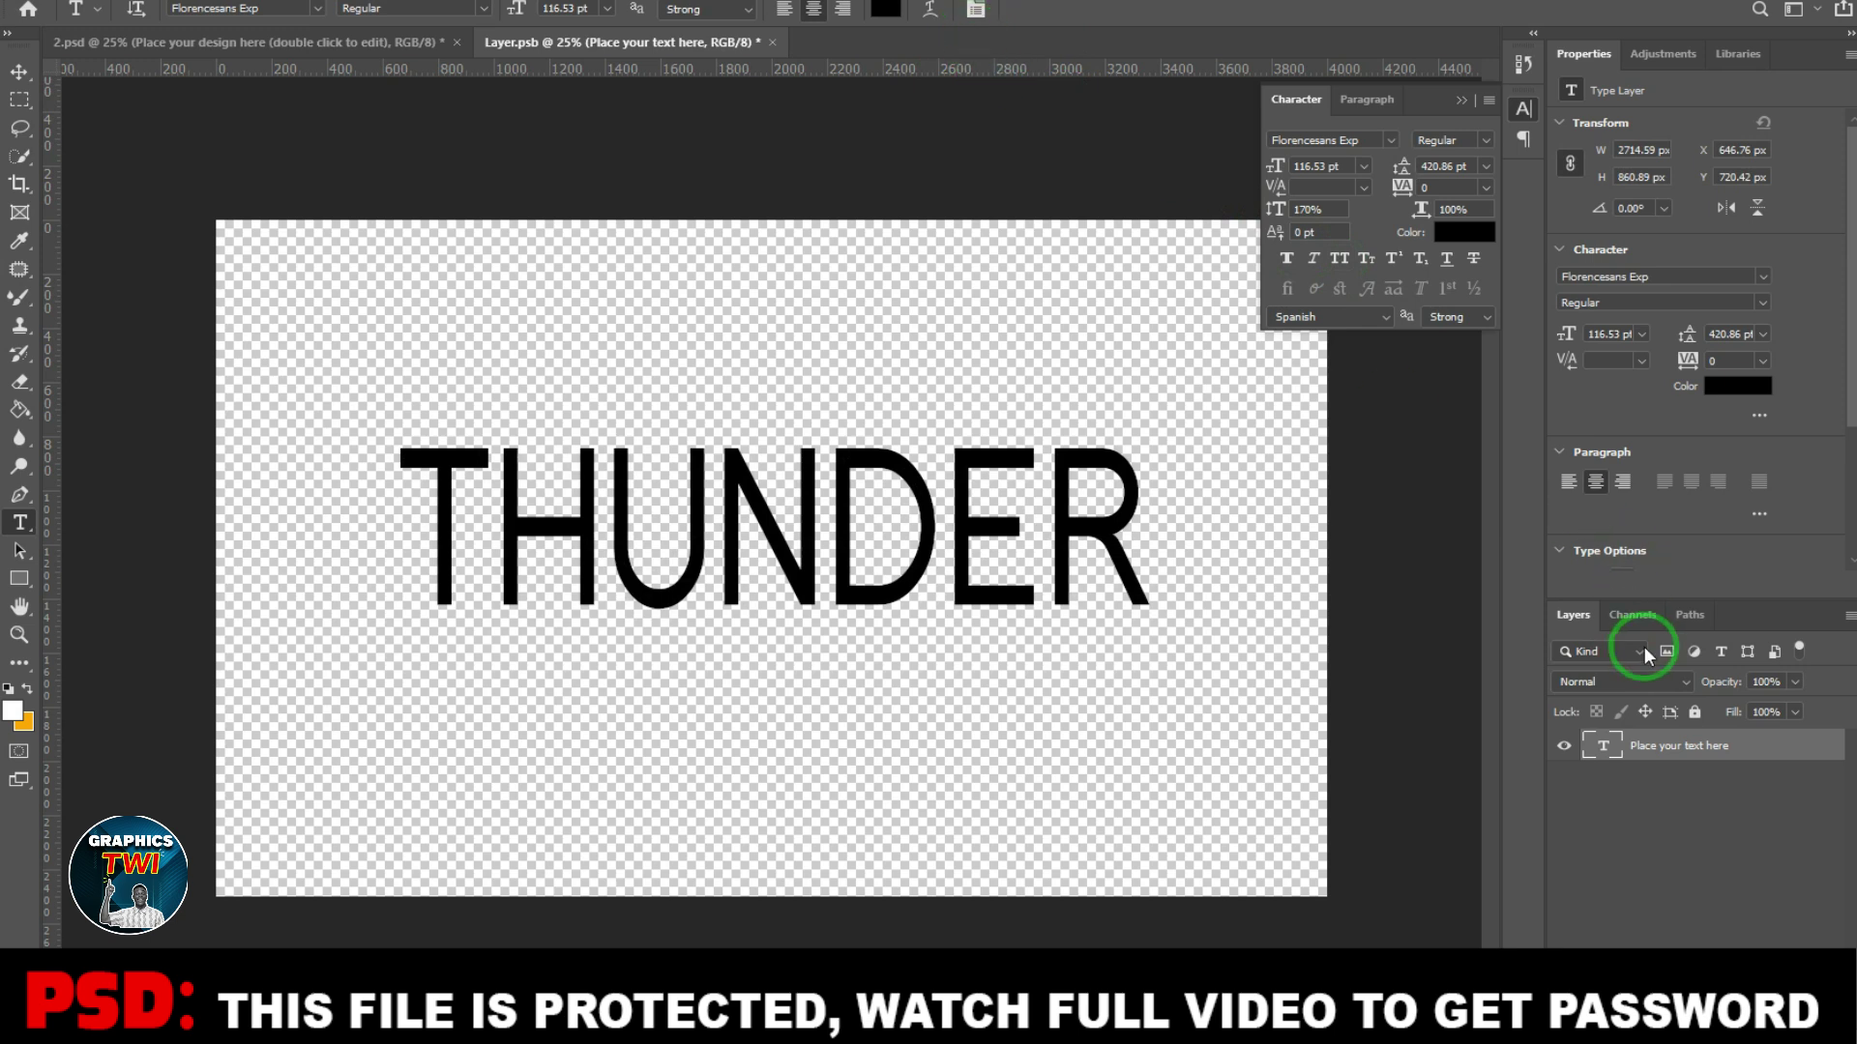
Step: Save THUNDER into the template, then hide the Background and lower FX FLARE layers
{"action": "left_click", "coordinate": [772, 42]}
{"action": "left_click", "coordinate": [825, 389]}
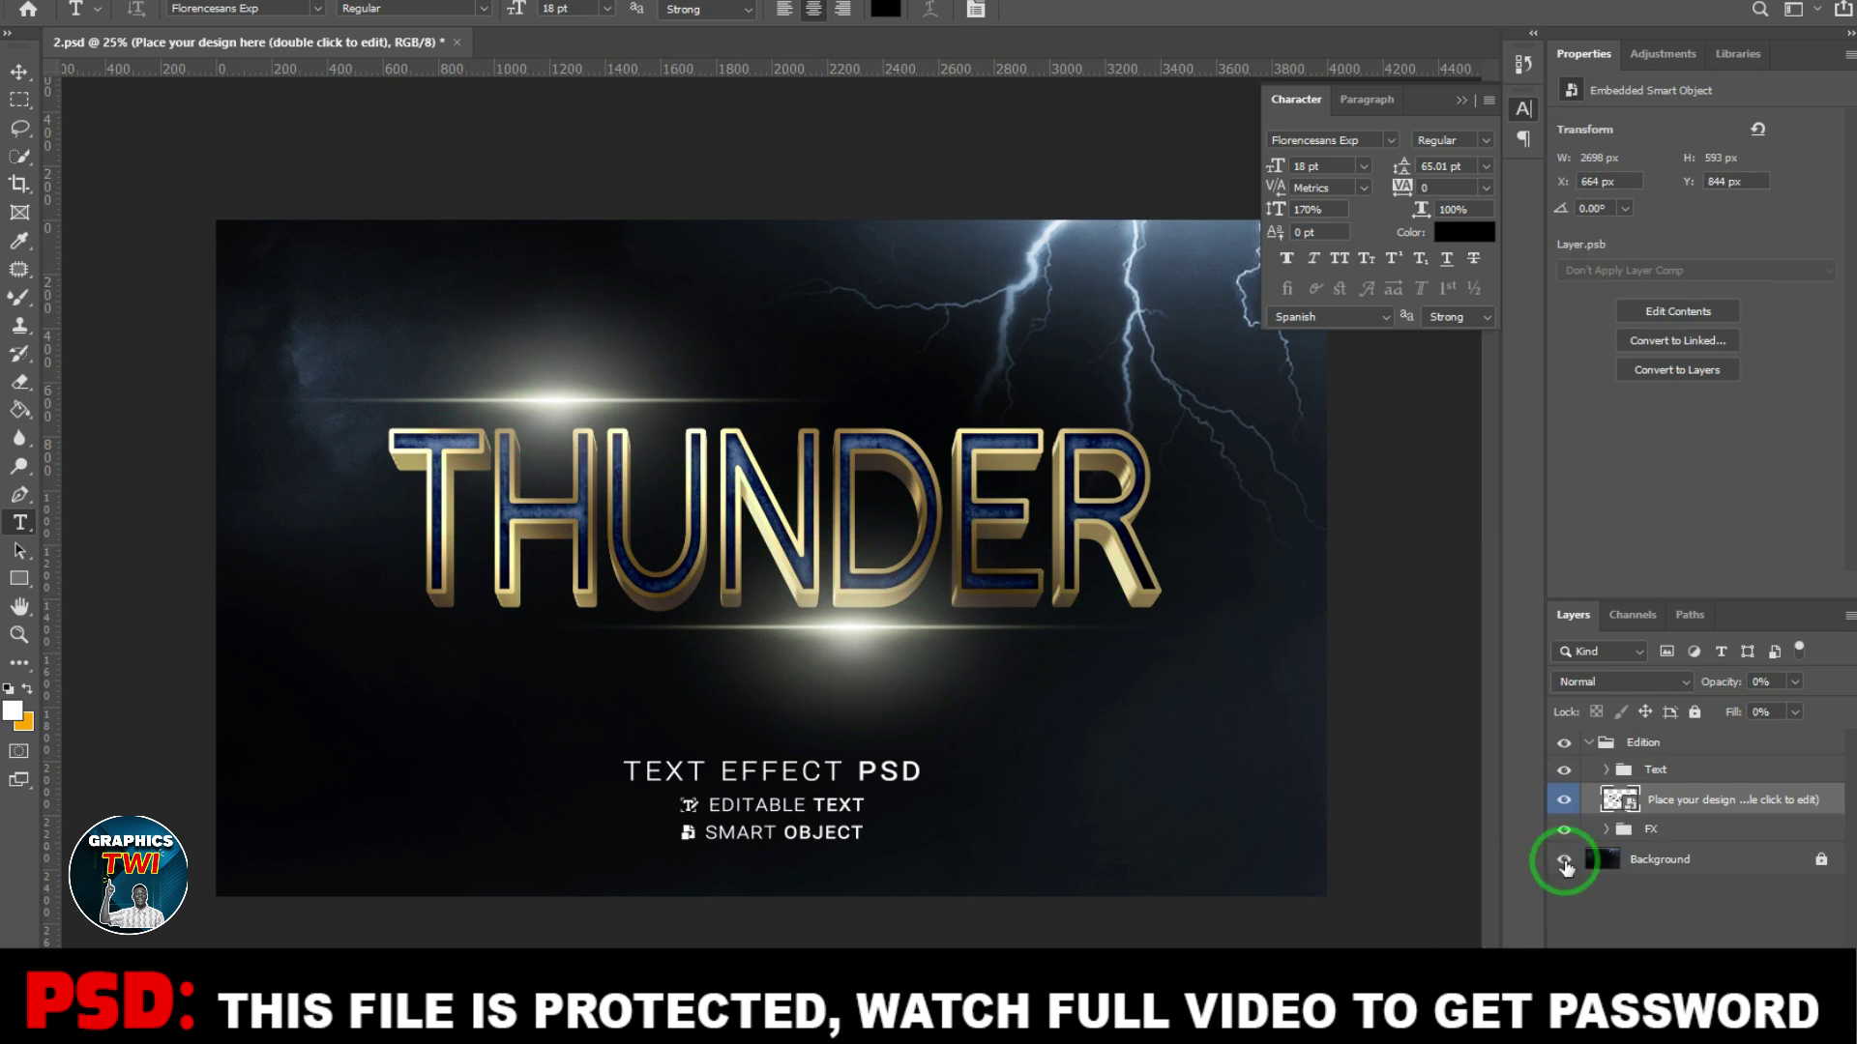
{"action": "left_click", "coordinate": [1564, 859]}
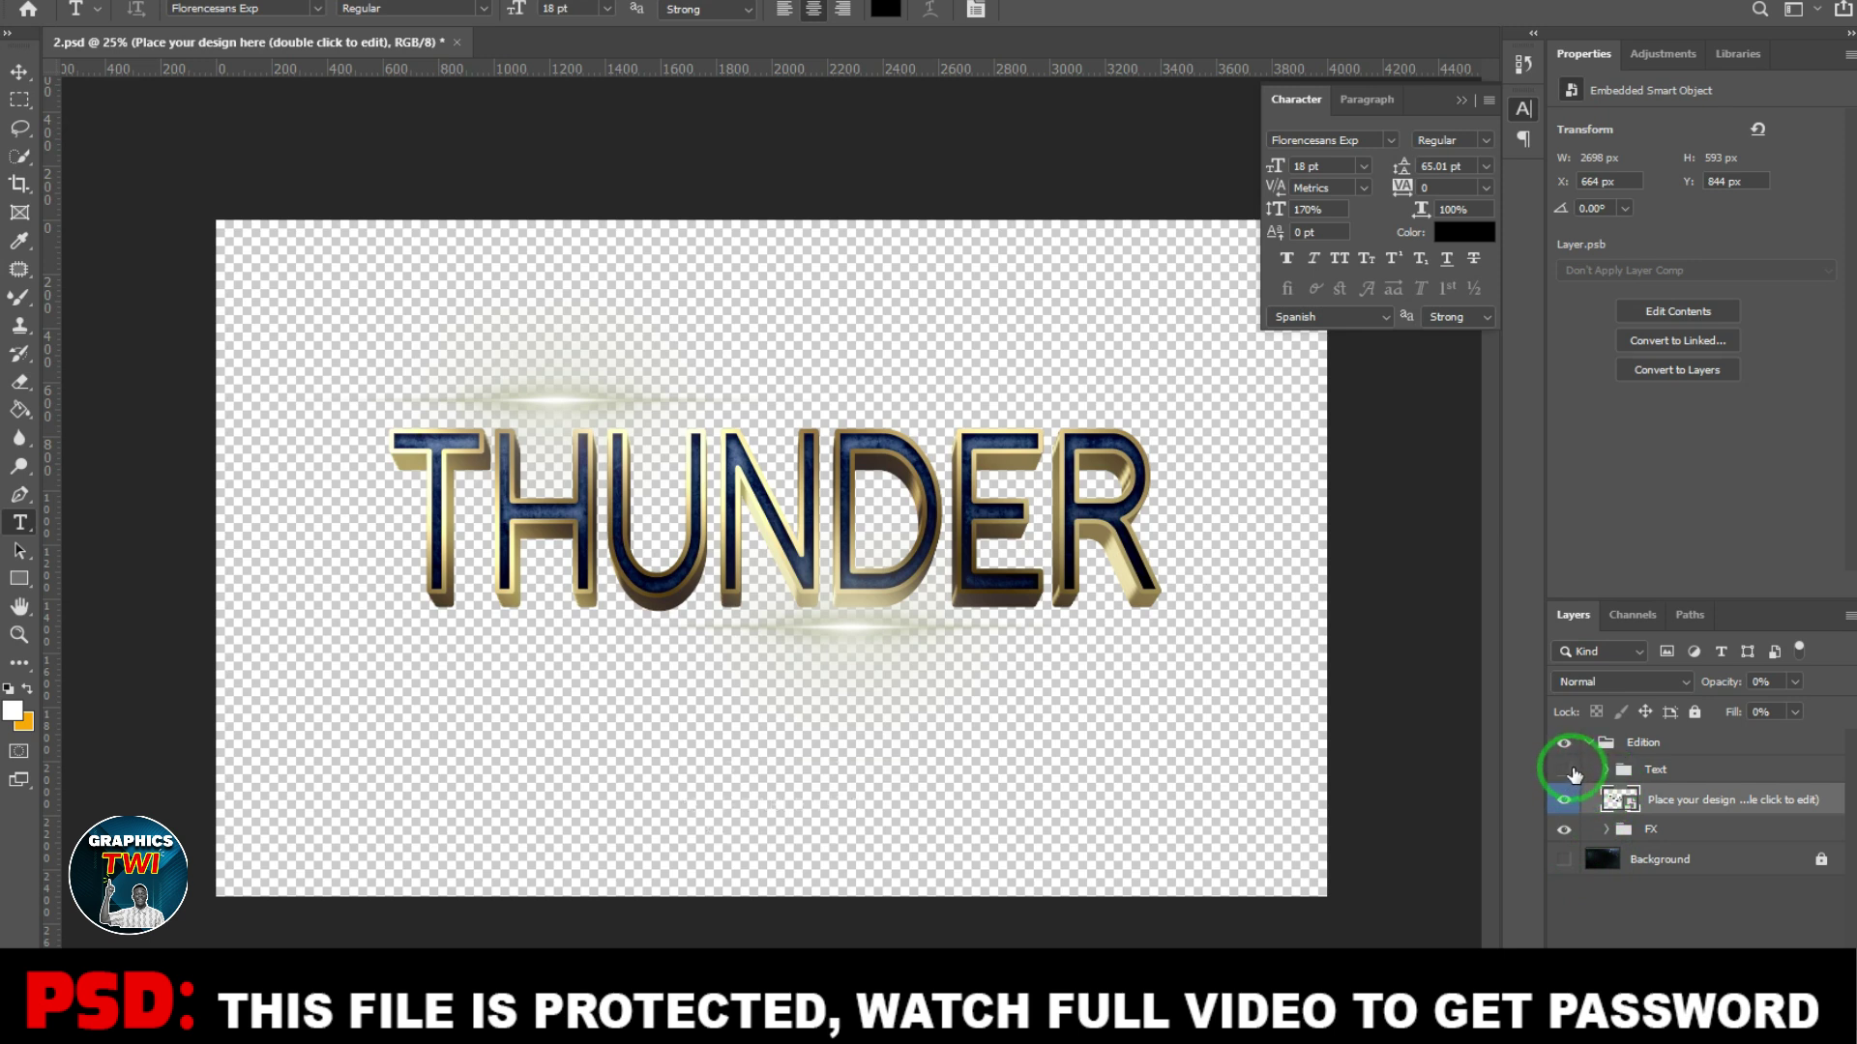
{"action": "left_click", "coordinate": [1606, 830]}
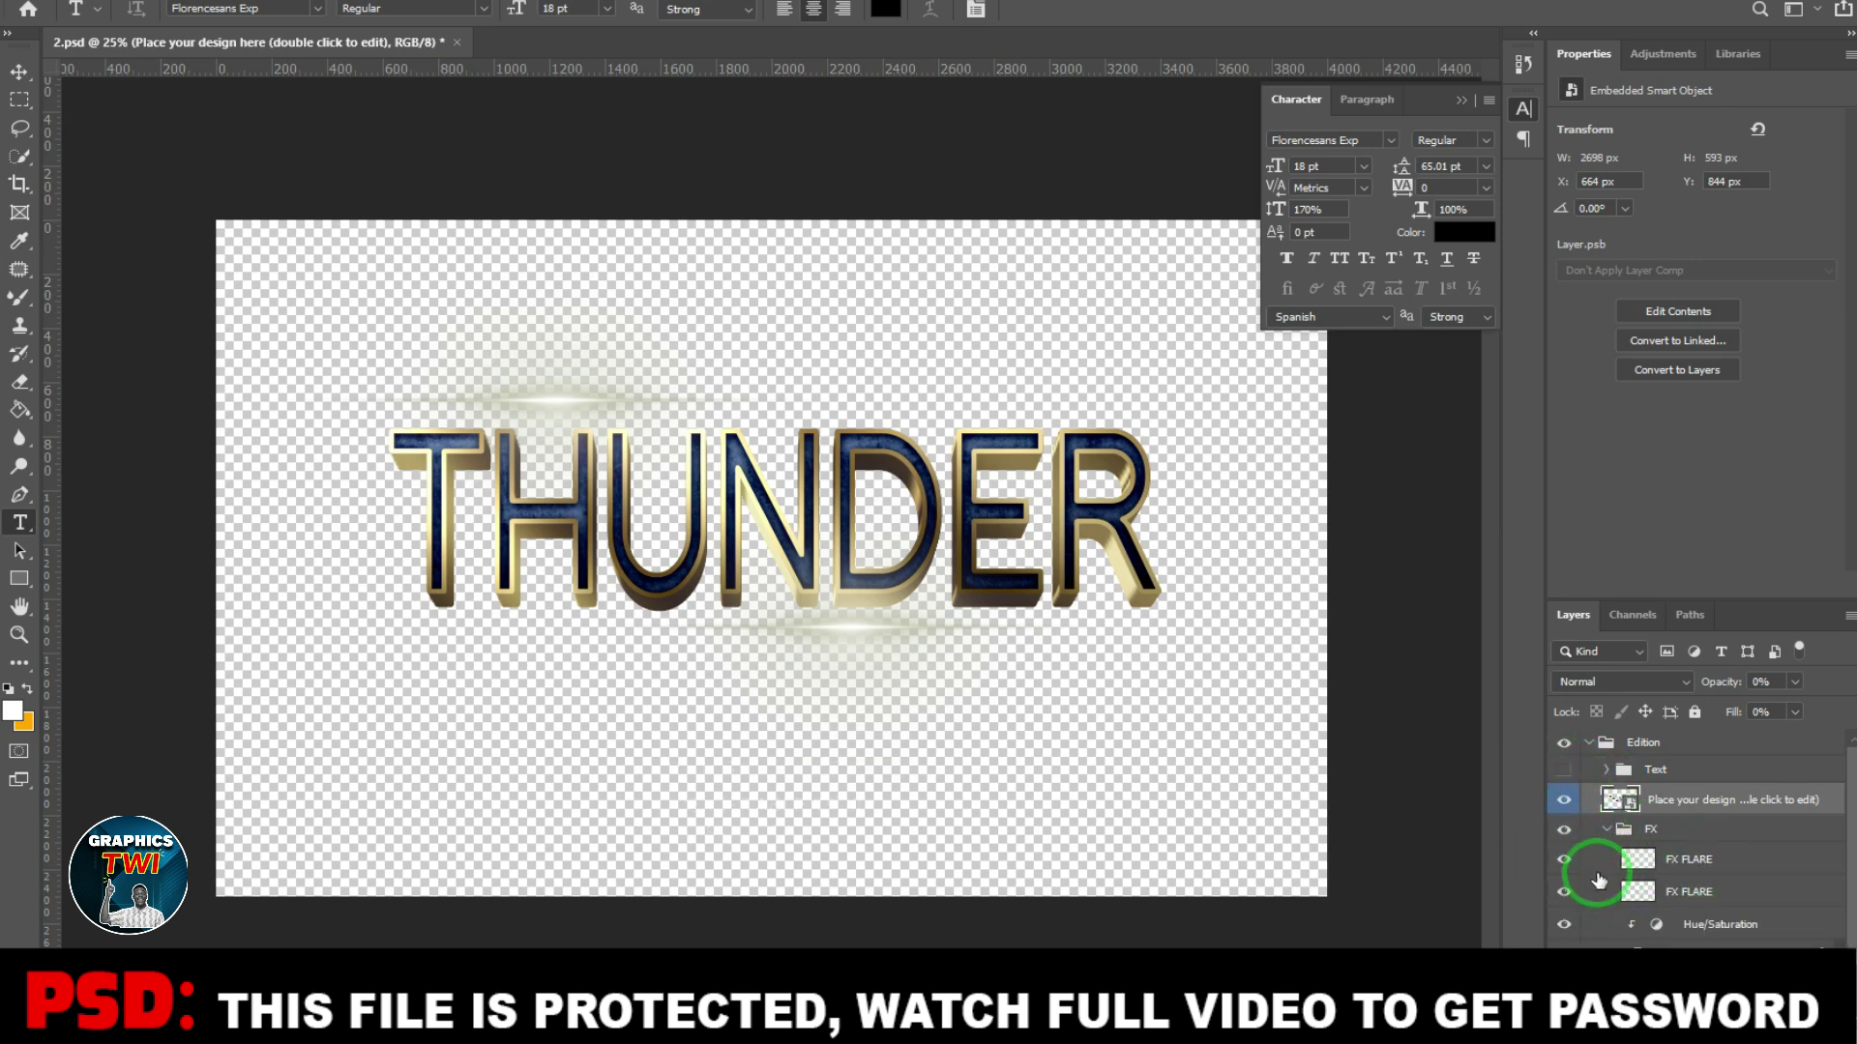
{"action": "left_click", "coordinate": [1565, 895]}
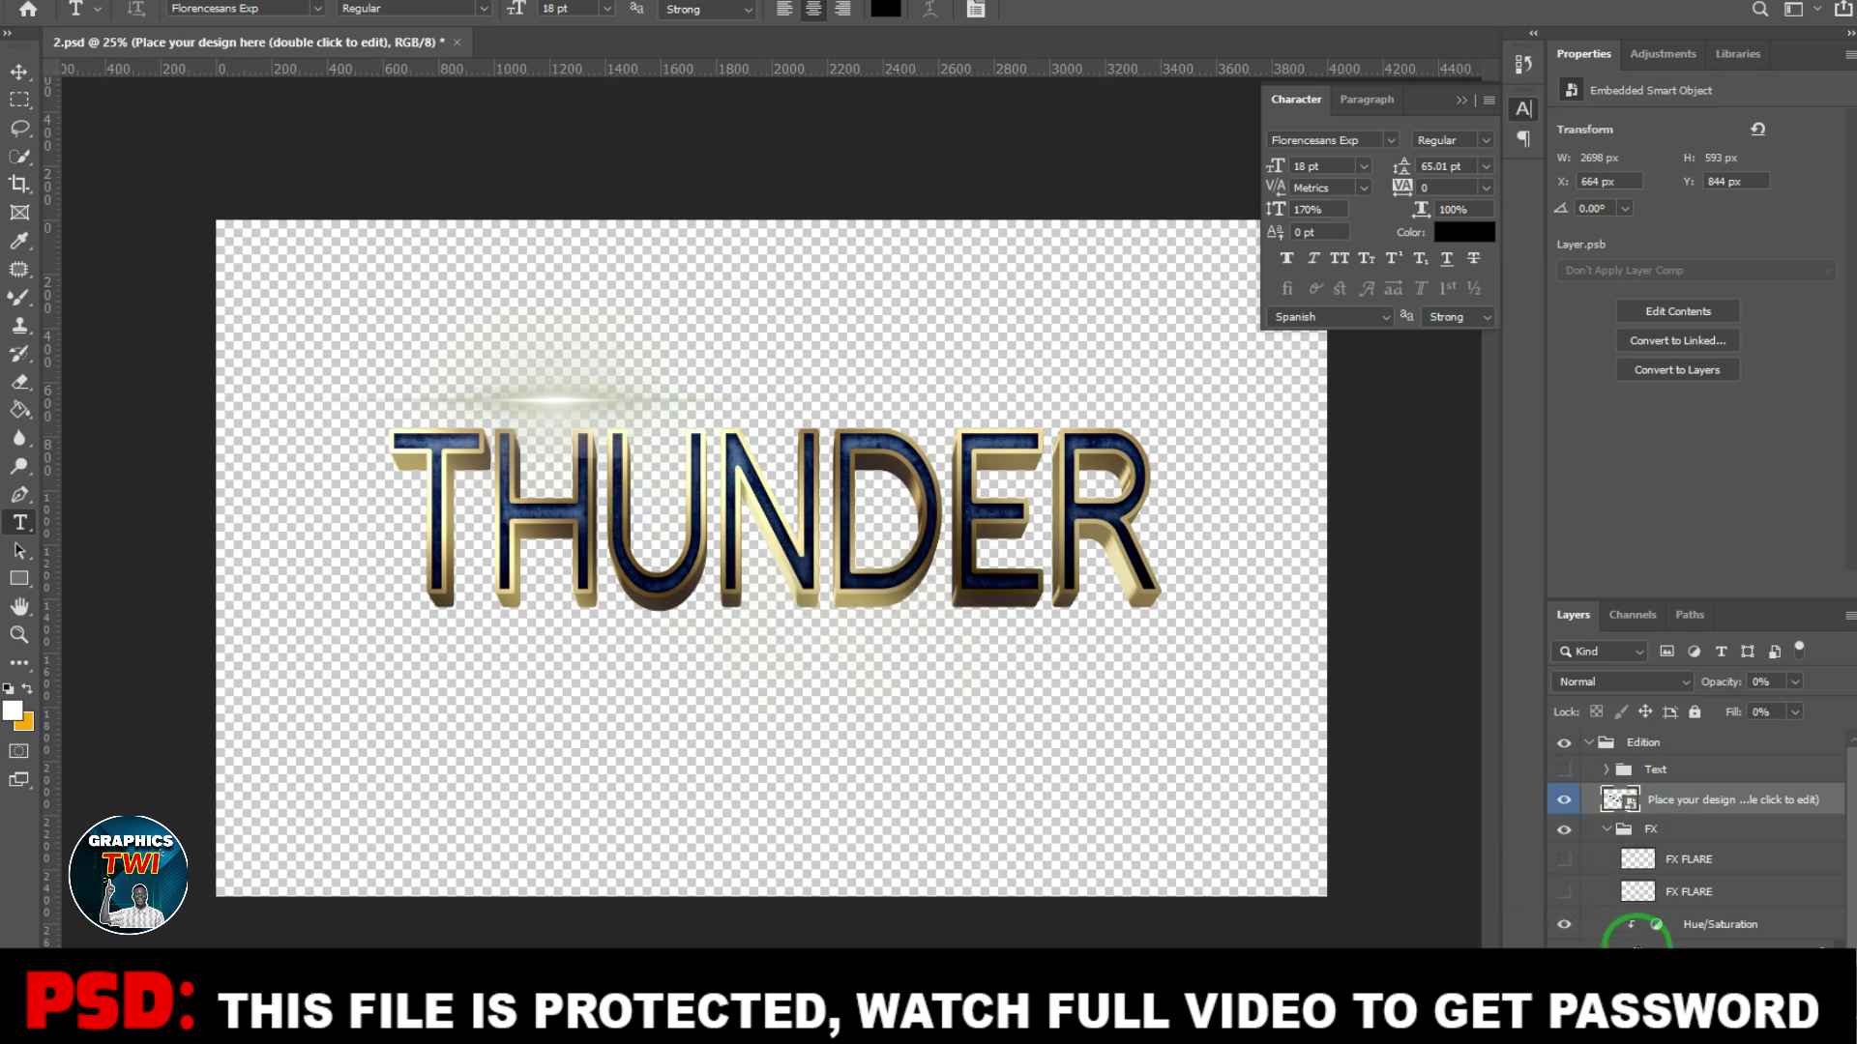
Step: Close the 2.psd template without saving
{"action": "scroll", "coordinate": [1589, 895], "scroll_direction": "down", "scroll_amount": 1}
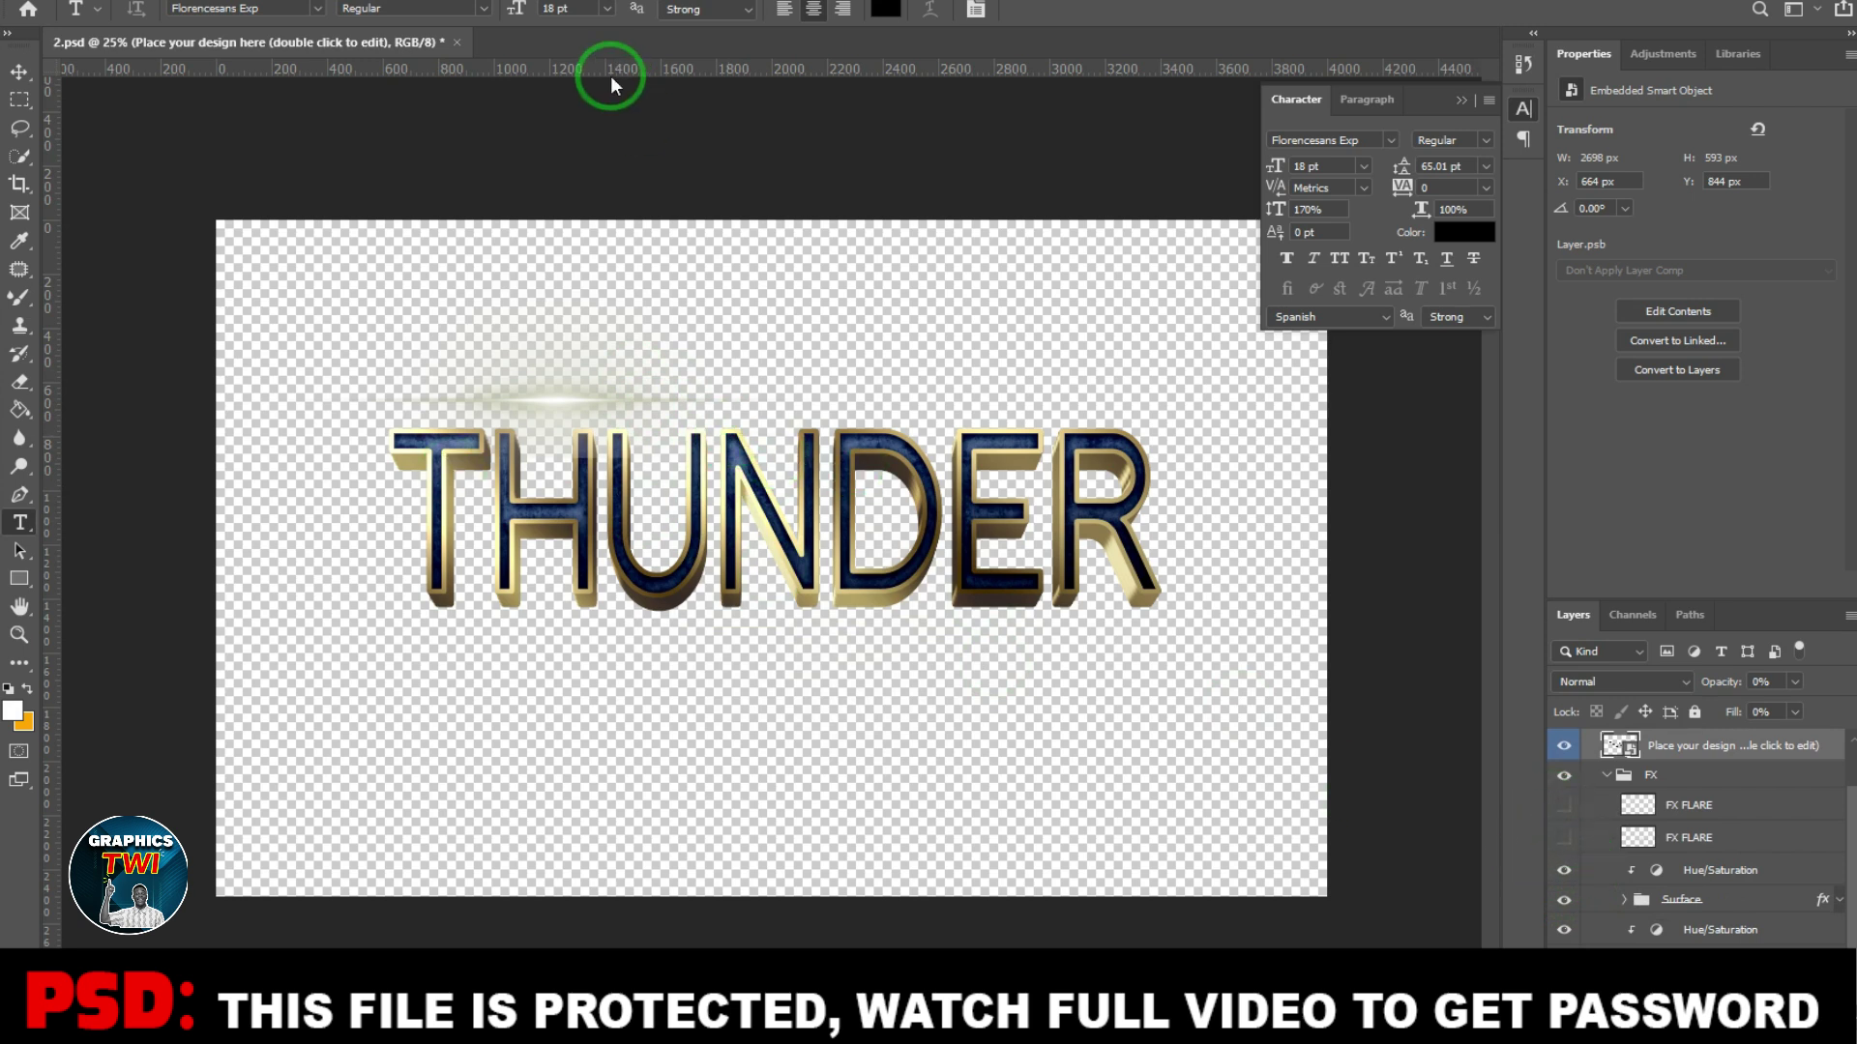
{"action": "left_click", "coordinate": [455, 43]}
{"action": "left_click", "coordinate": [931, 385]}
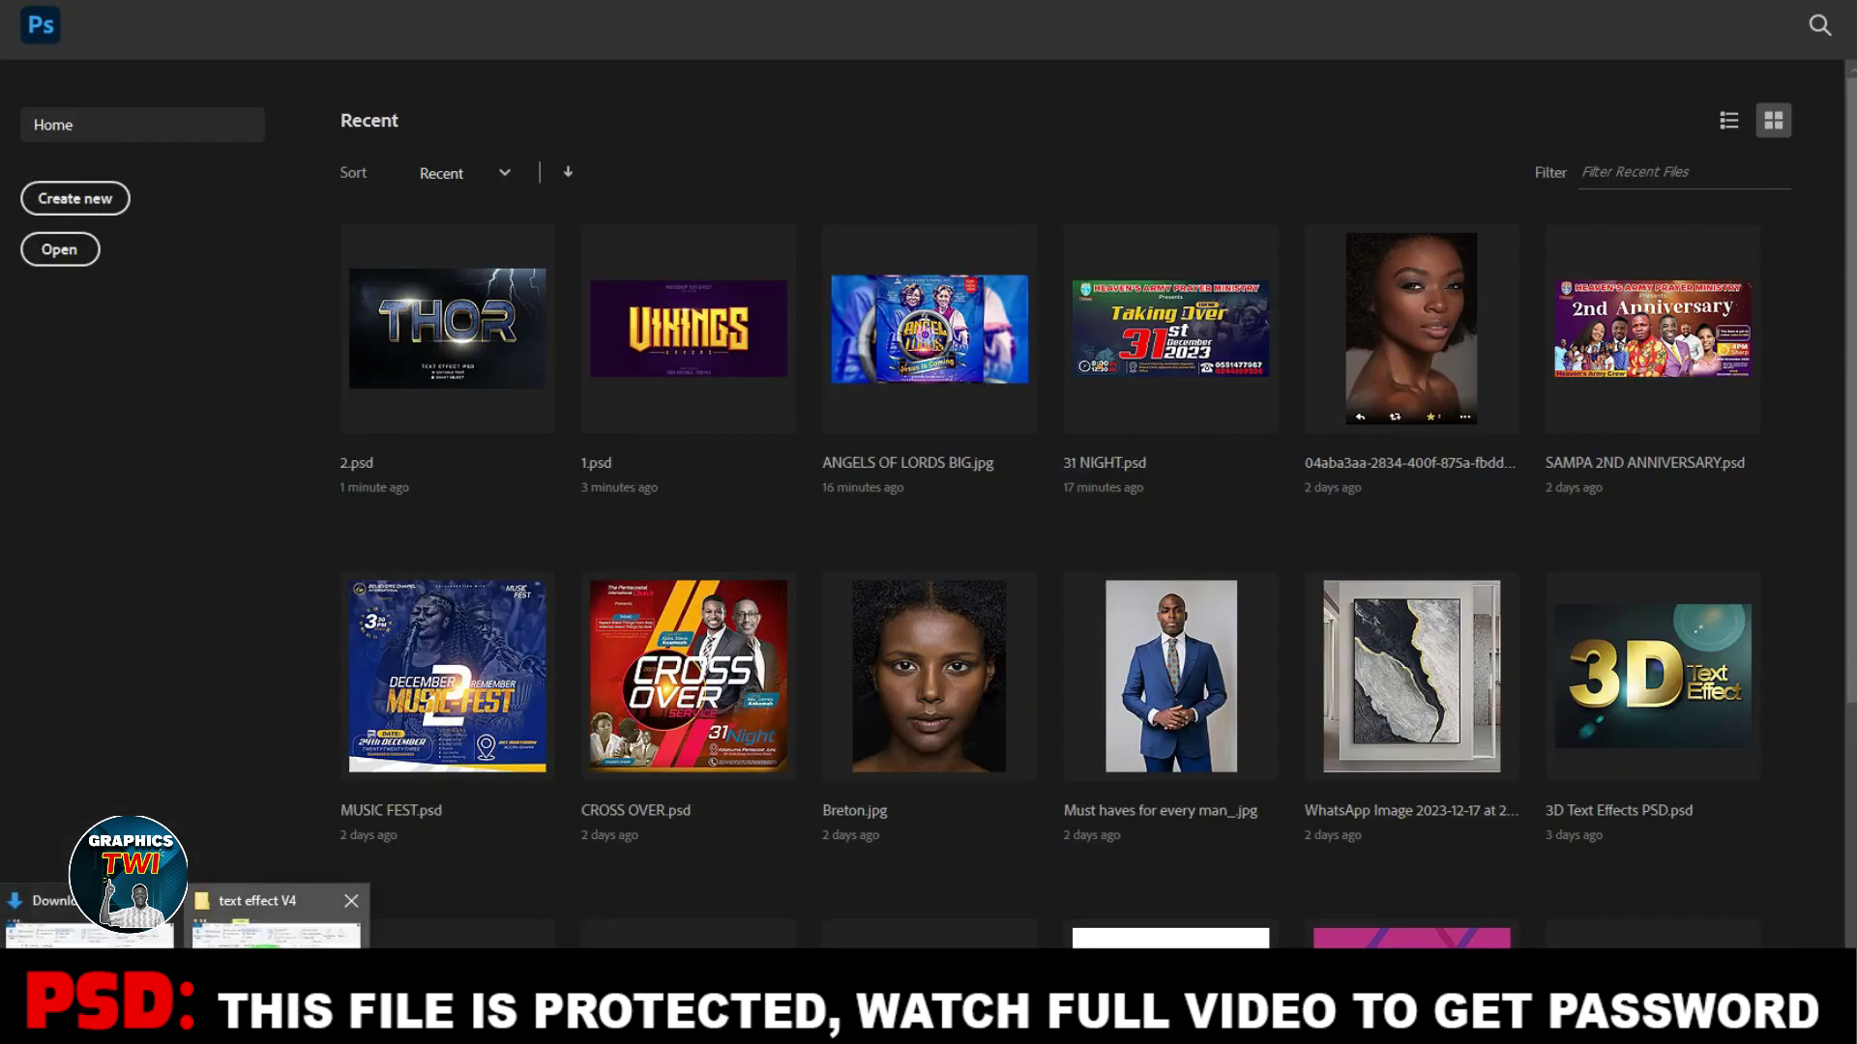
Step: Open template 3.psd and change its smart-object text from RUNNER to BLADE
{"action": "left_click", "coordinate": [194, 904]}
{"action": "double_click", "coordinate": [1304, 362]}
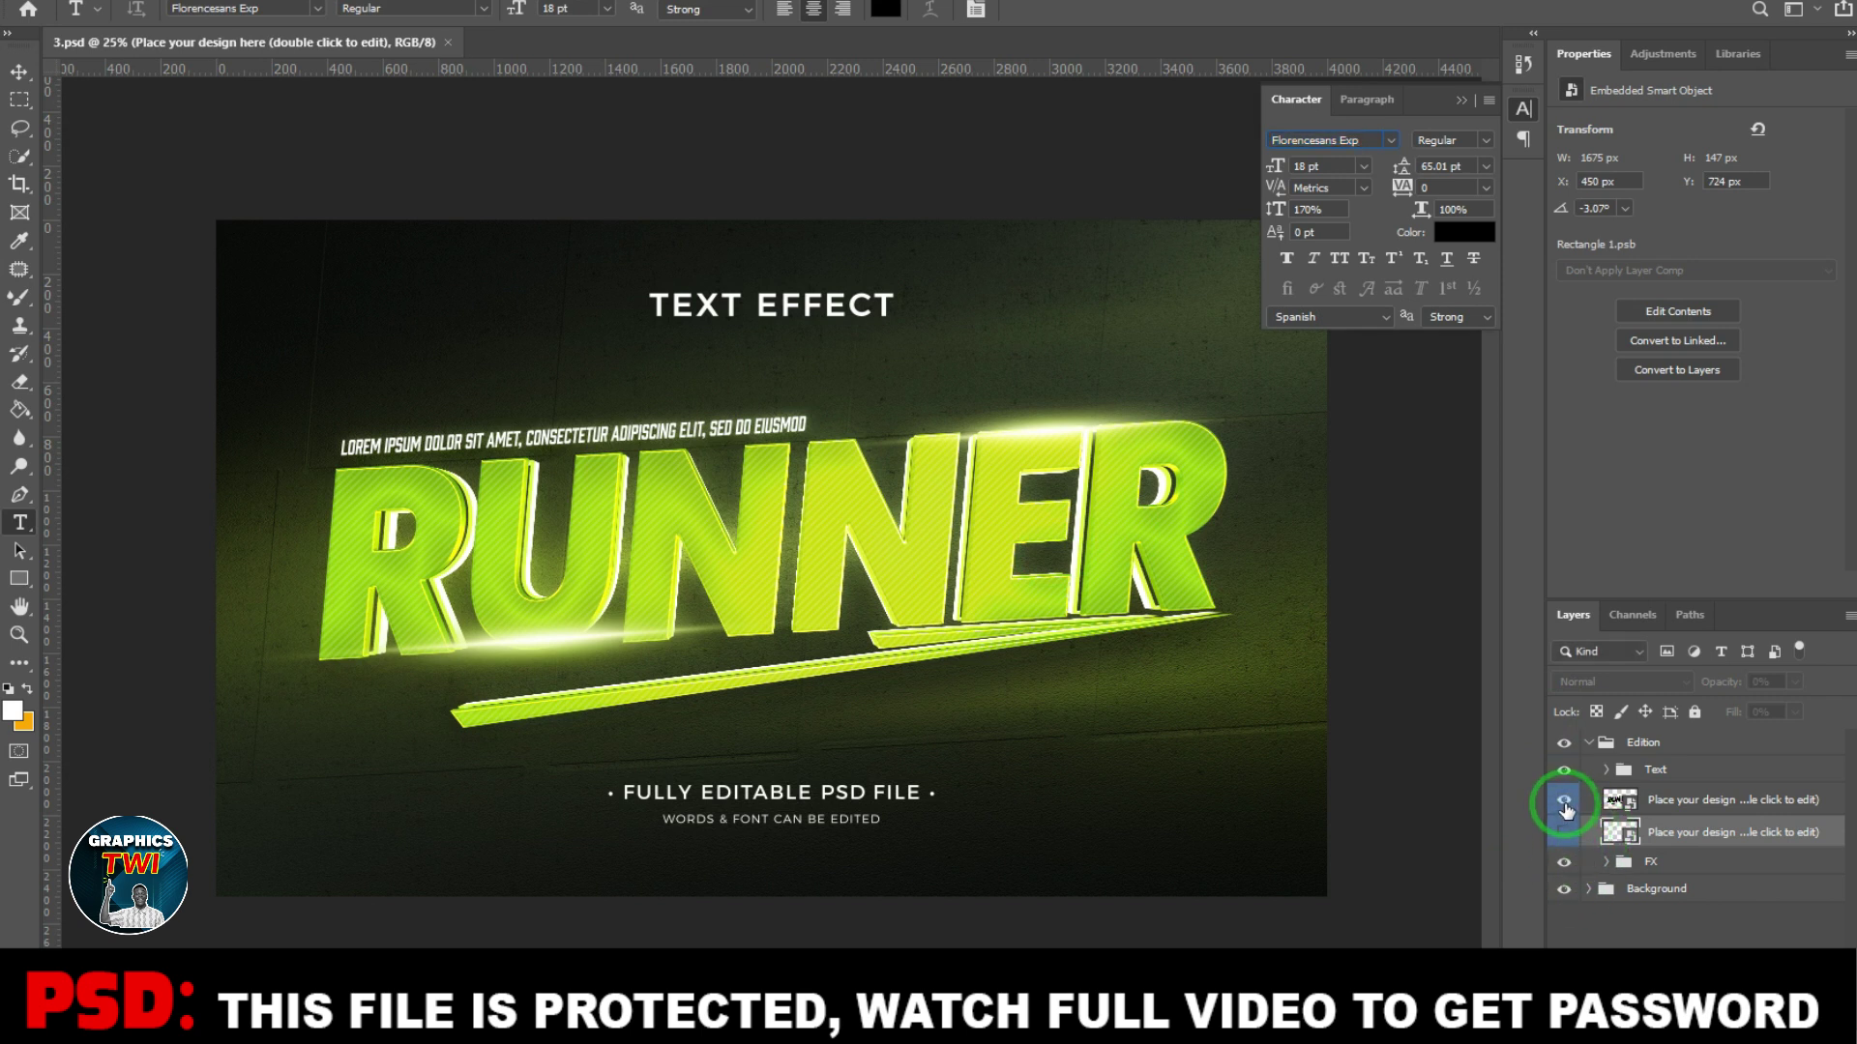
{"action": "double_click", "coordinate": [1619, 801]}
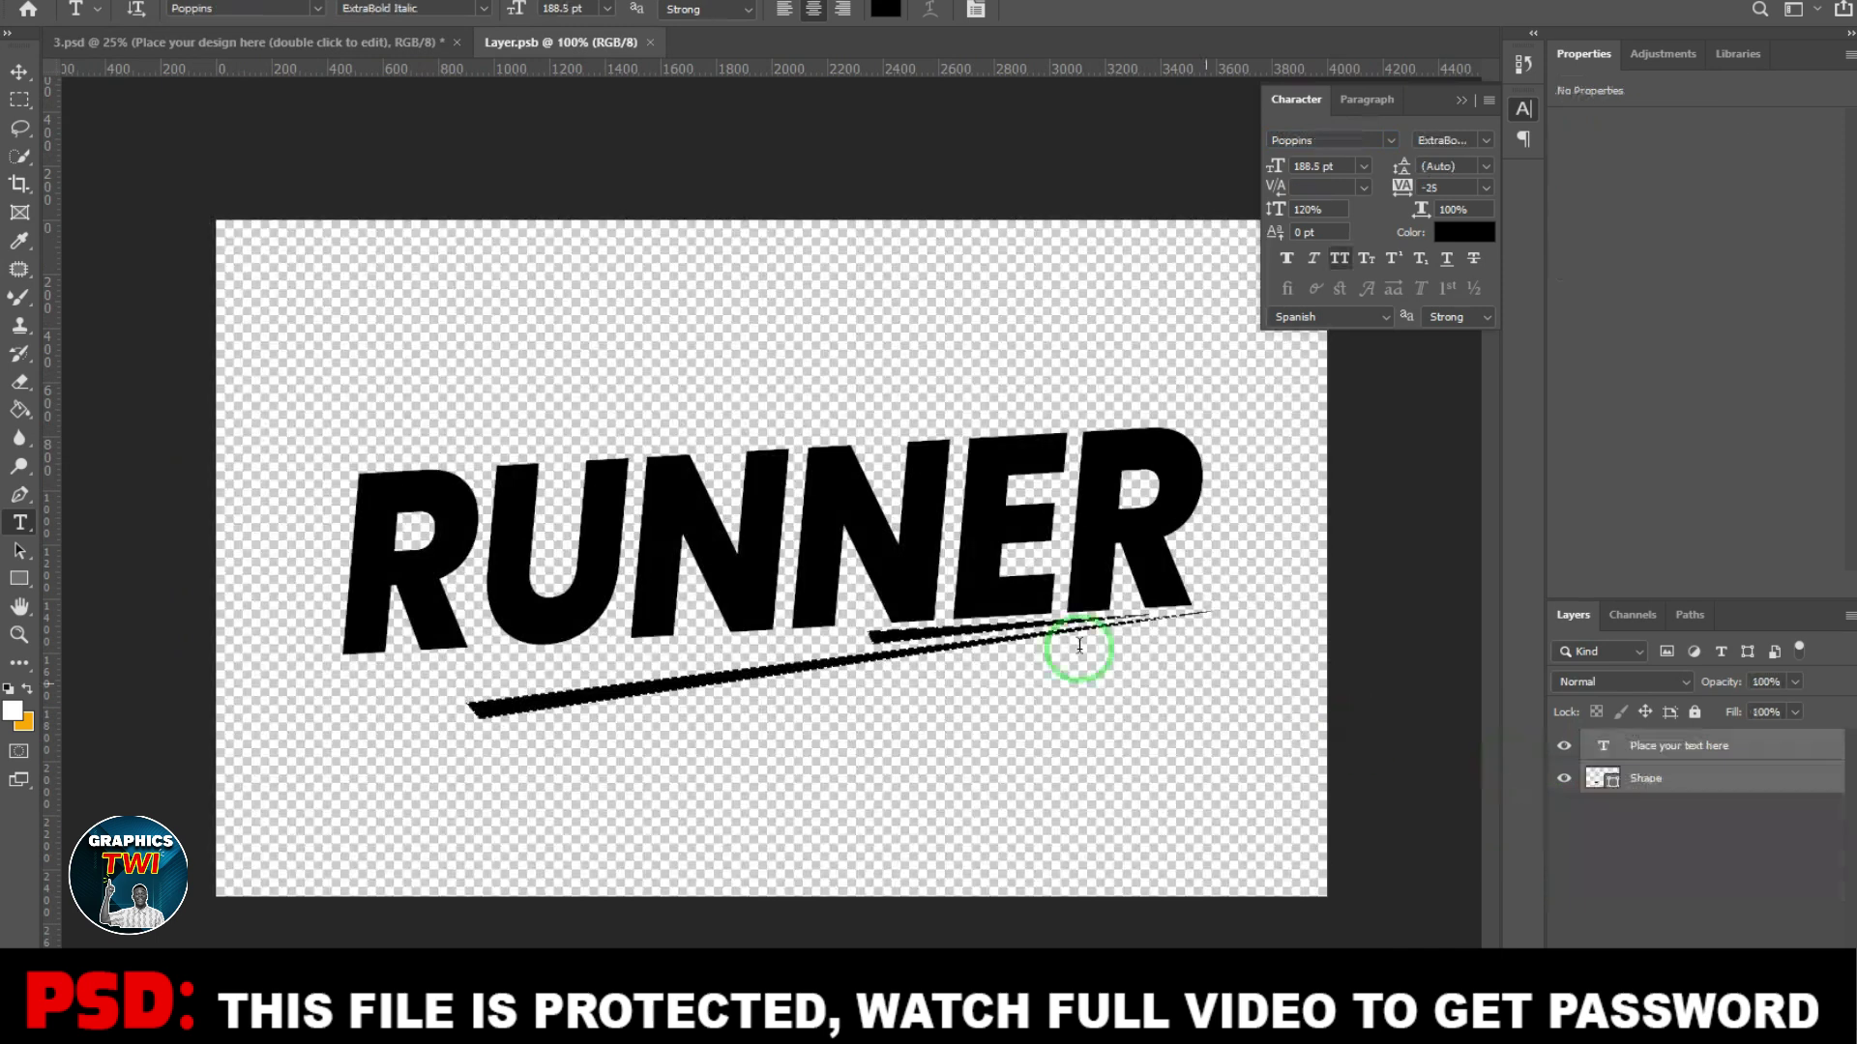
{"action": "left_click", "coordinate": [1202, 506]}
{"action": "key", "text": "ctrl+a"}
{"action": "type", "text": "BL"}
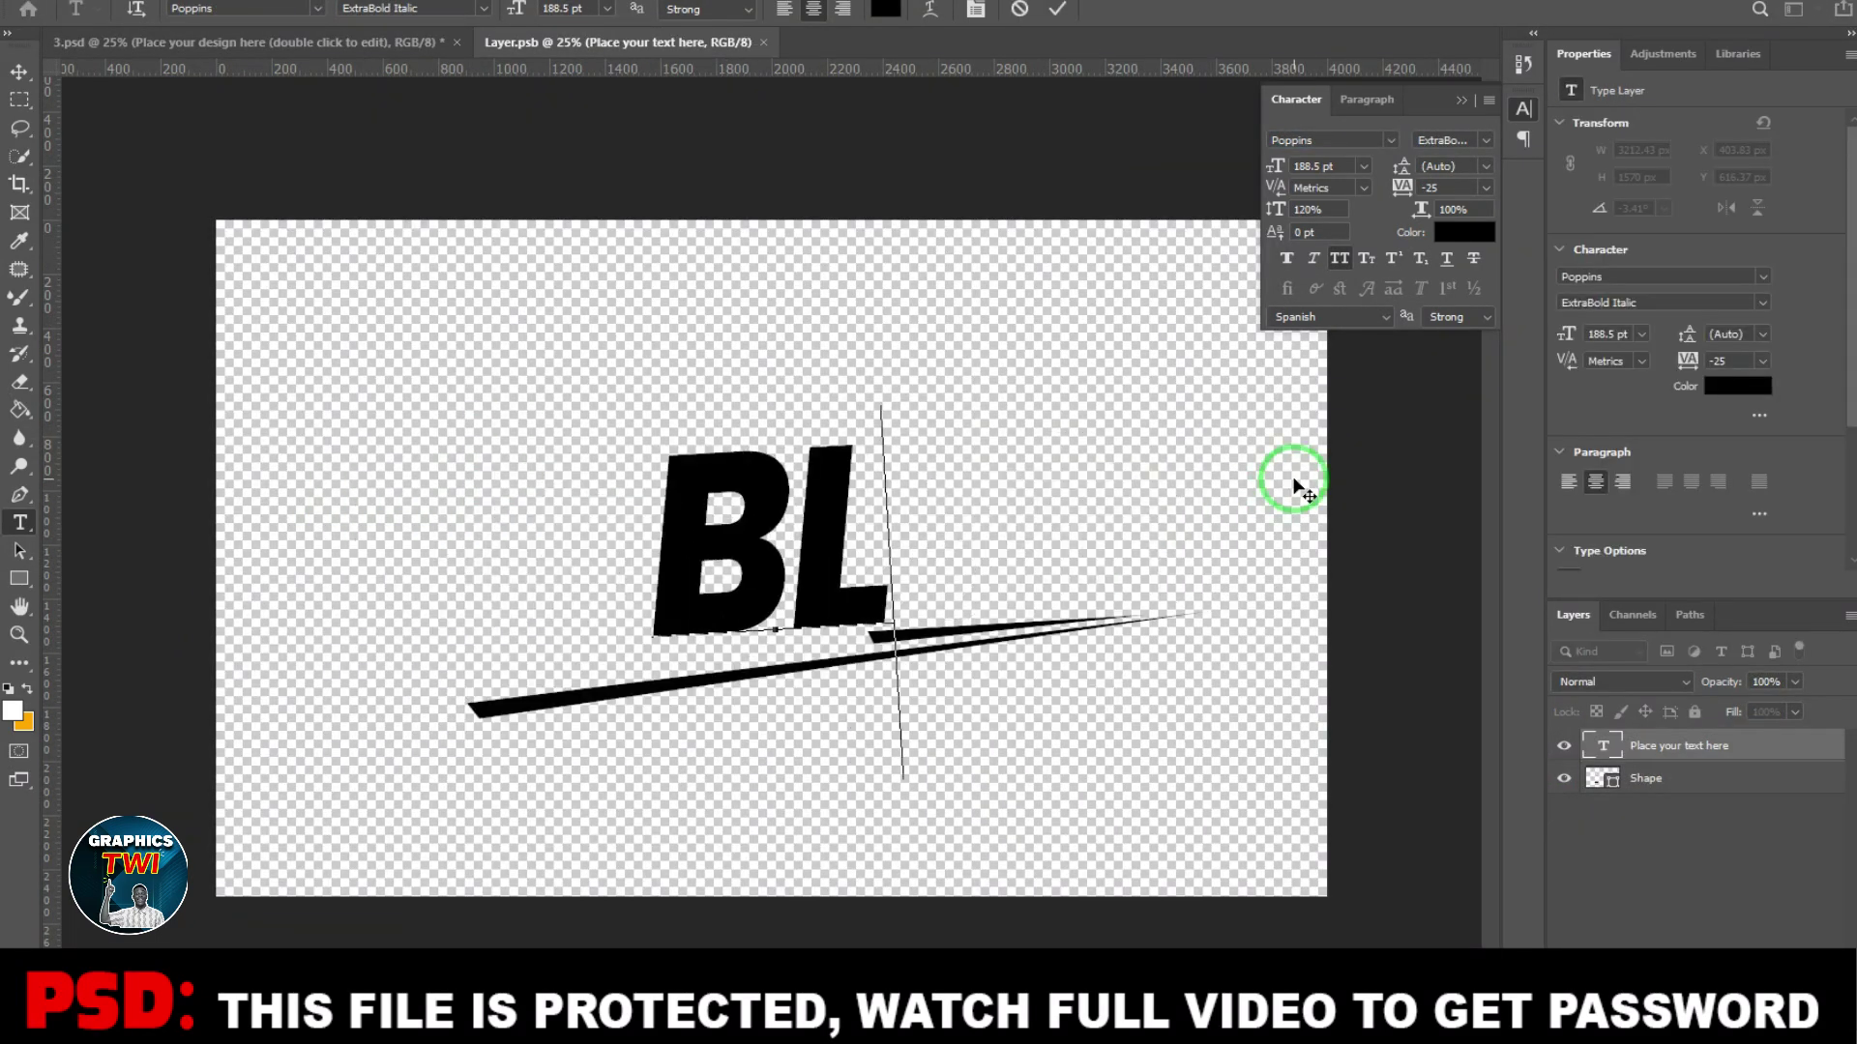
{"action": "type", "text": "ADE"}
{"action": "left_click", "coordinate": [1057, 13]}
Step: Save BLADE into the smart object and start closing 3.psd
{"action": "left_click", "coordinate": [771, 41]}
{"action": "left_click", "coordinate": [832, 380]}
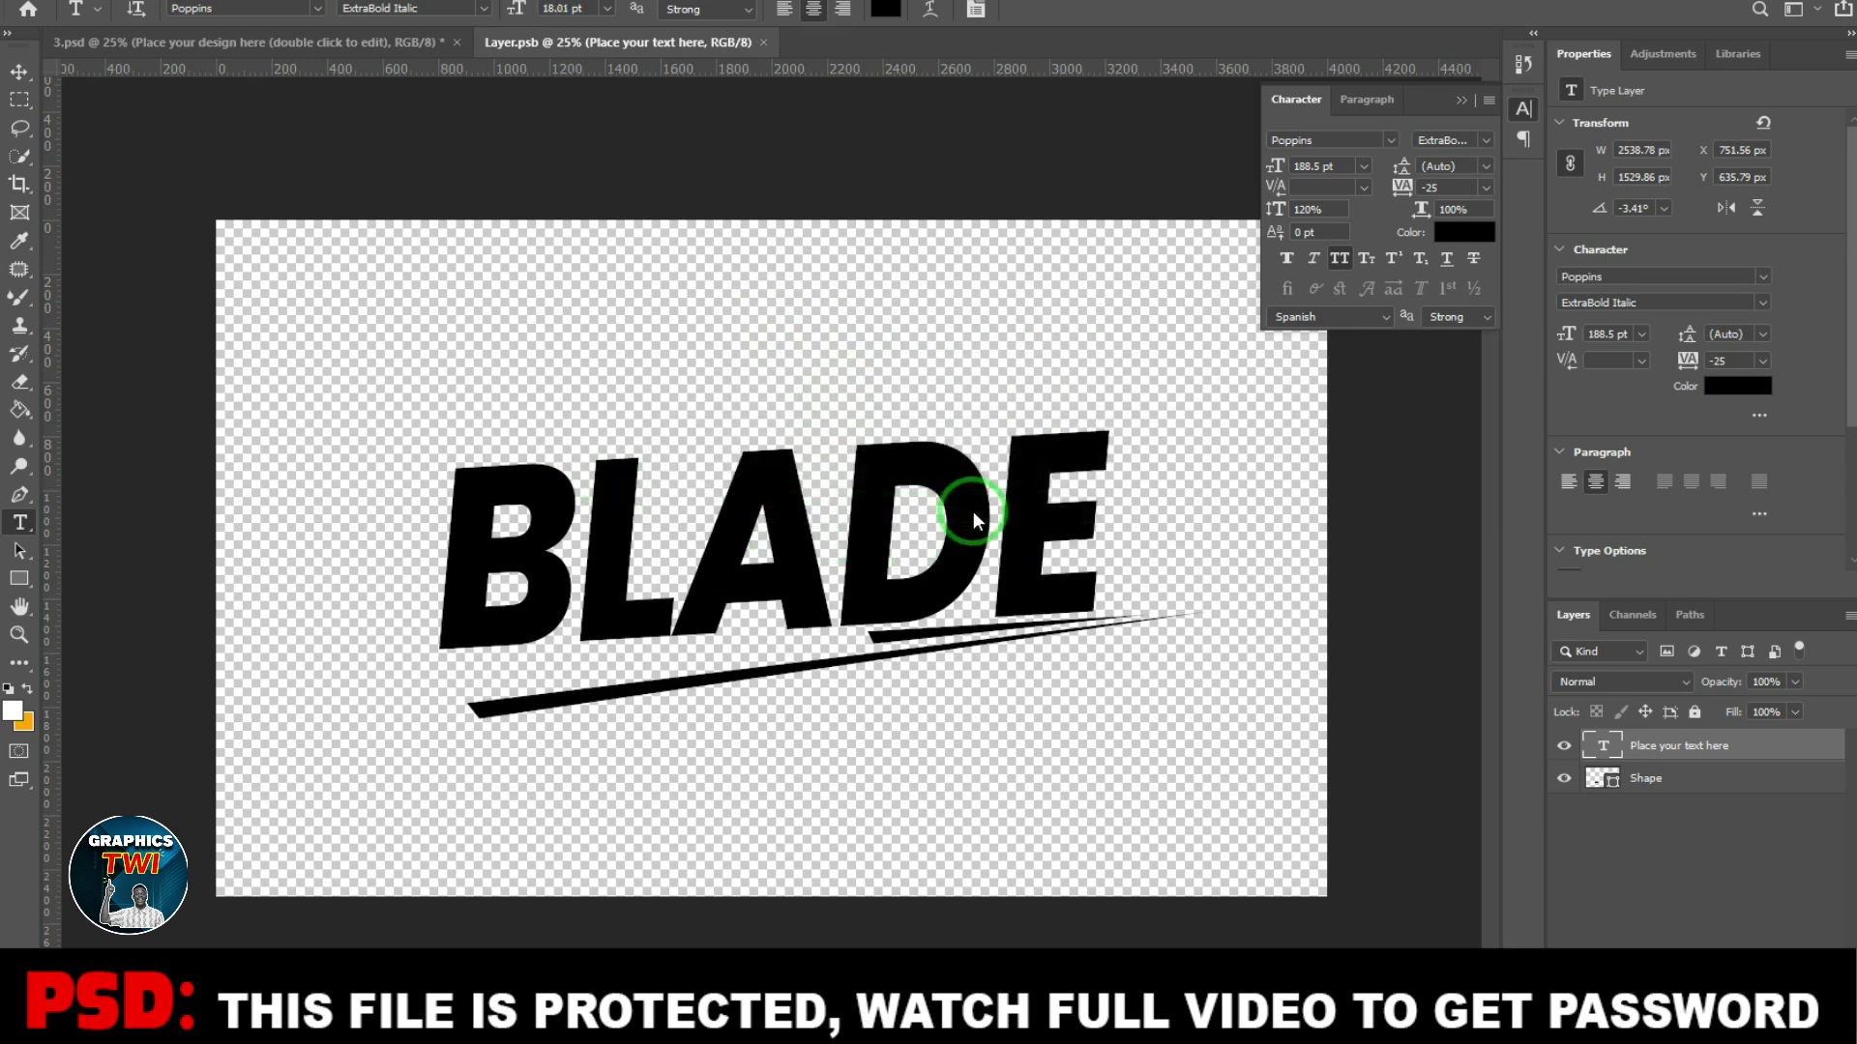
{"action": "key", "text": "ctrl+w"}
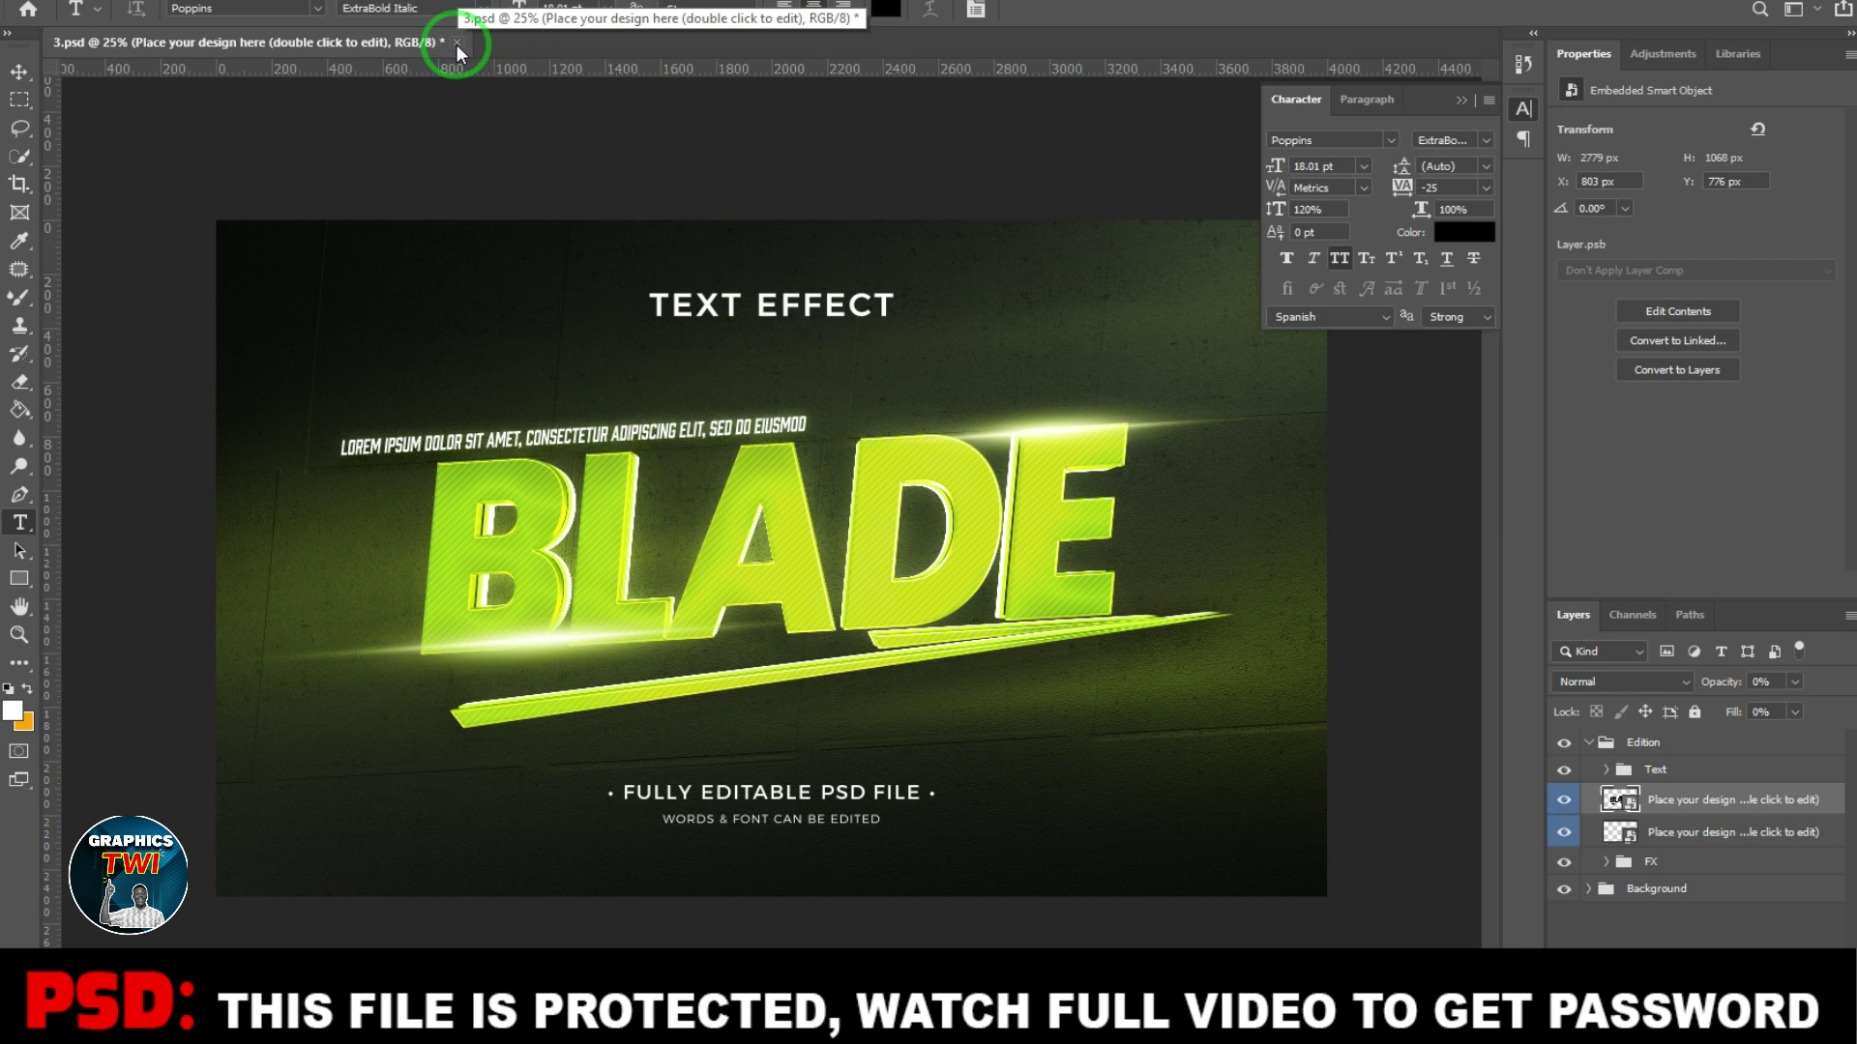
{"action": "left_click", "coordinate": [456, 45]}
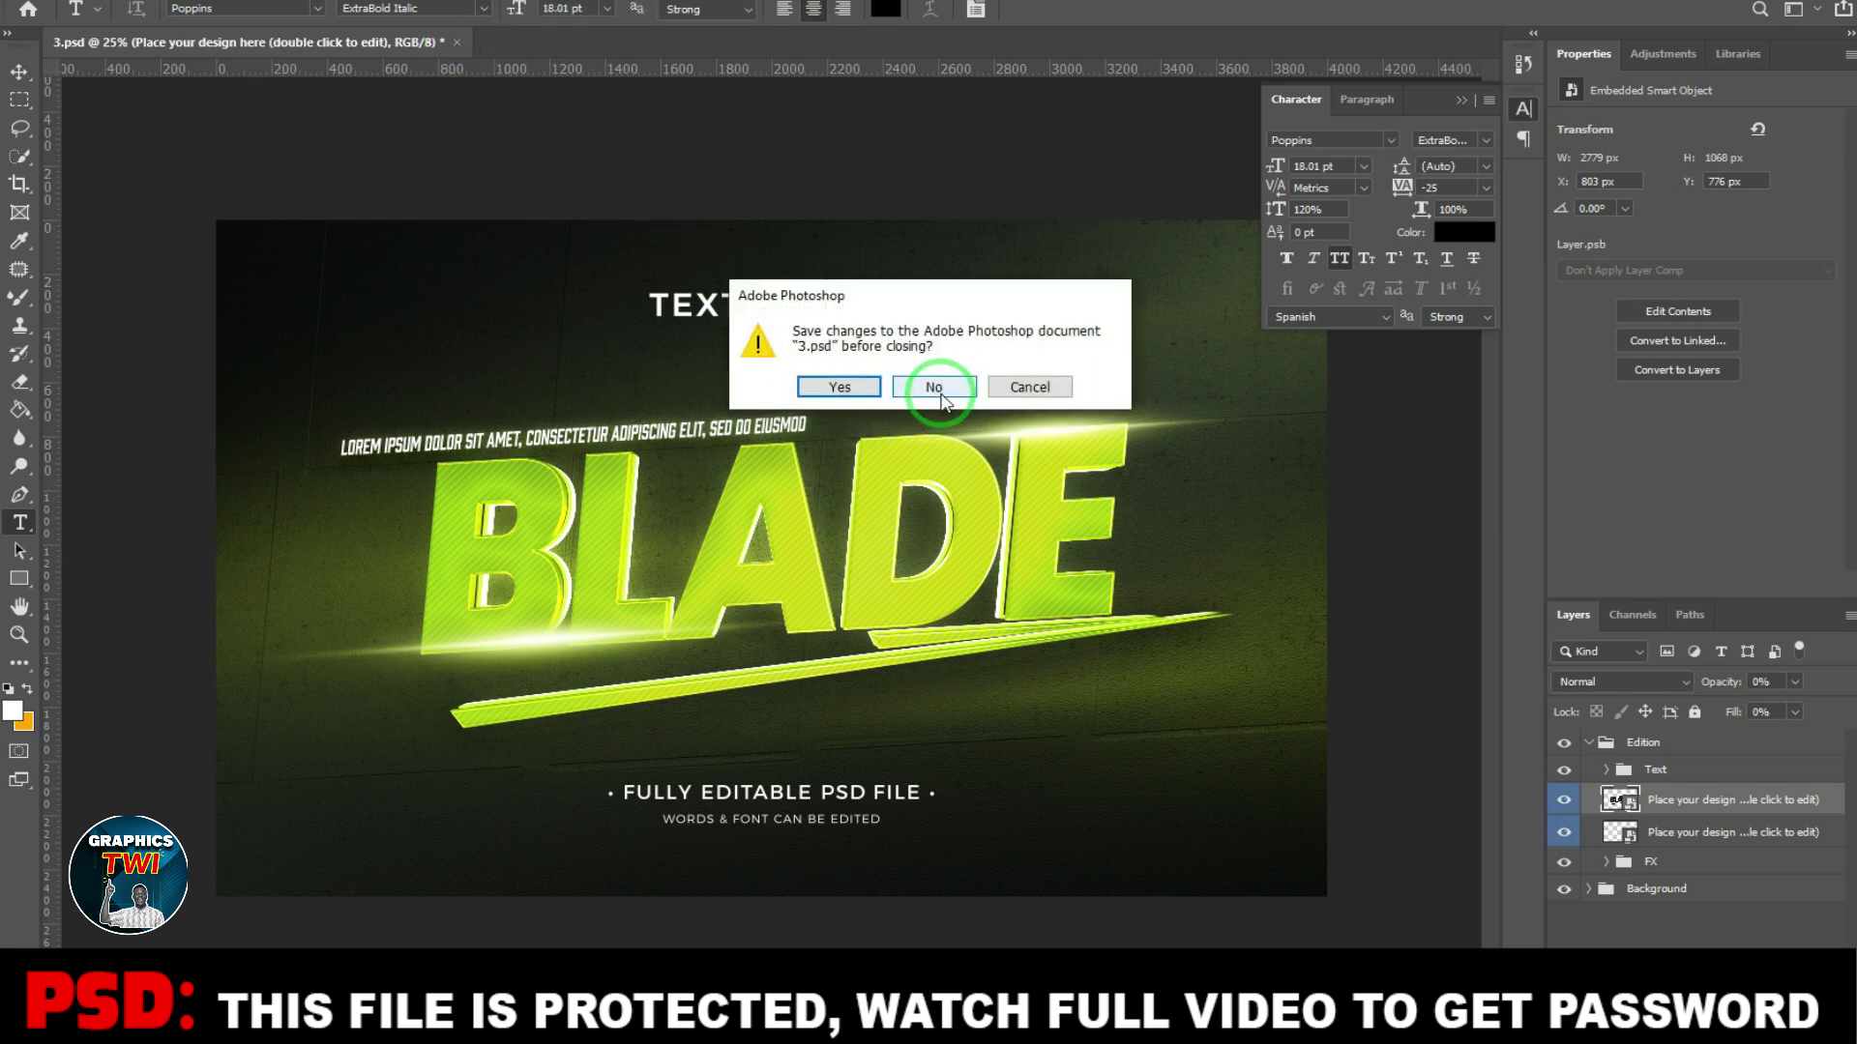
Step: Discard the BLADE document's changes and open 4.psd from the text effect V4 folder
{"action": "left_click", "coordinate": [934, 385]}
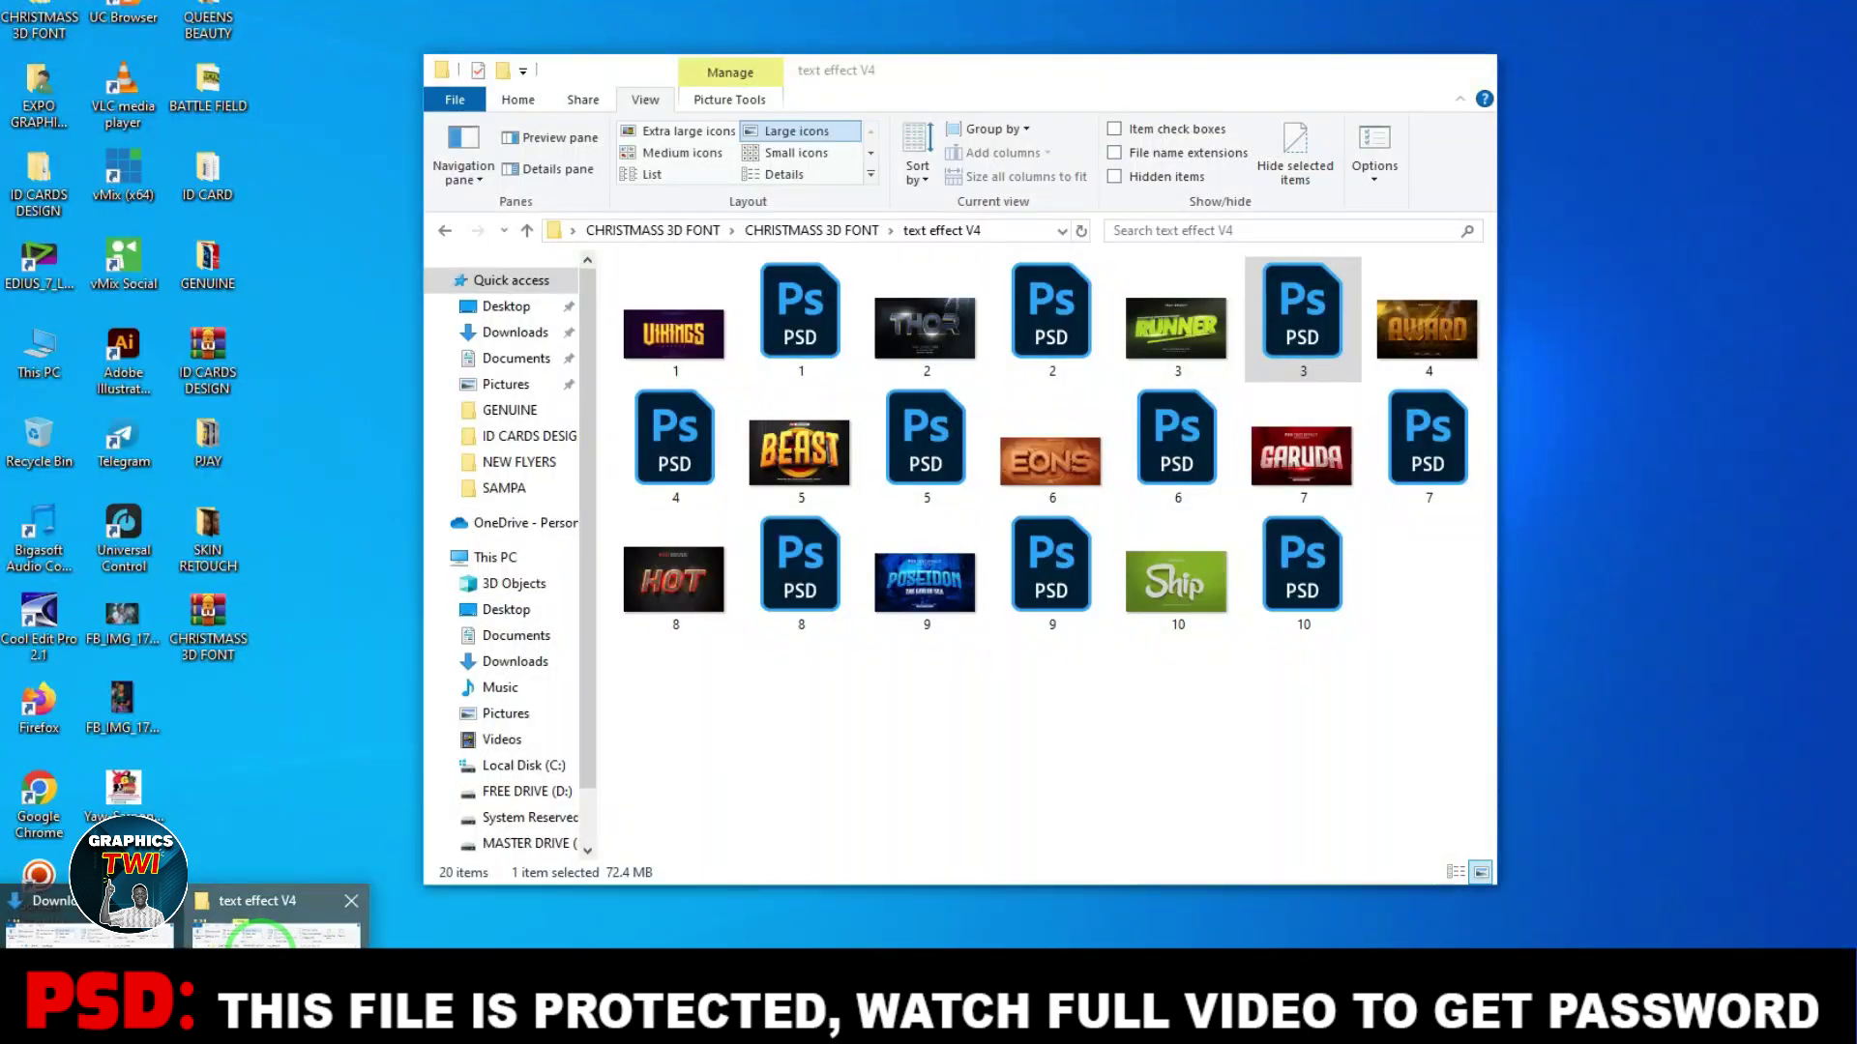
{"action": "left_click", "coordinate": [184, 909]}
{"action": "left_click", "coordinate": [1414, 329]}
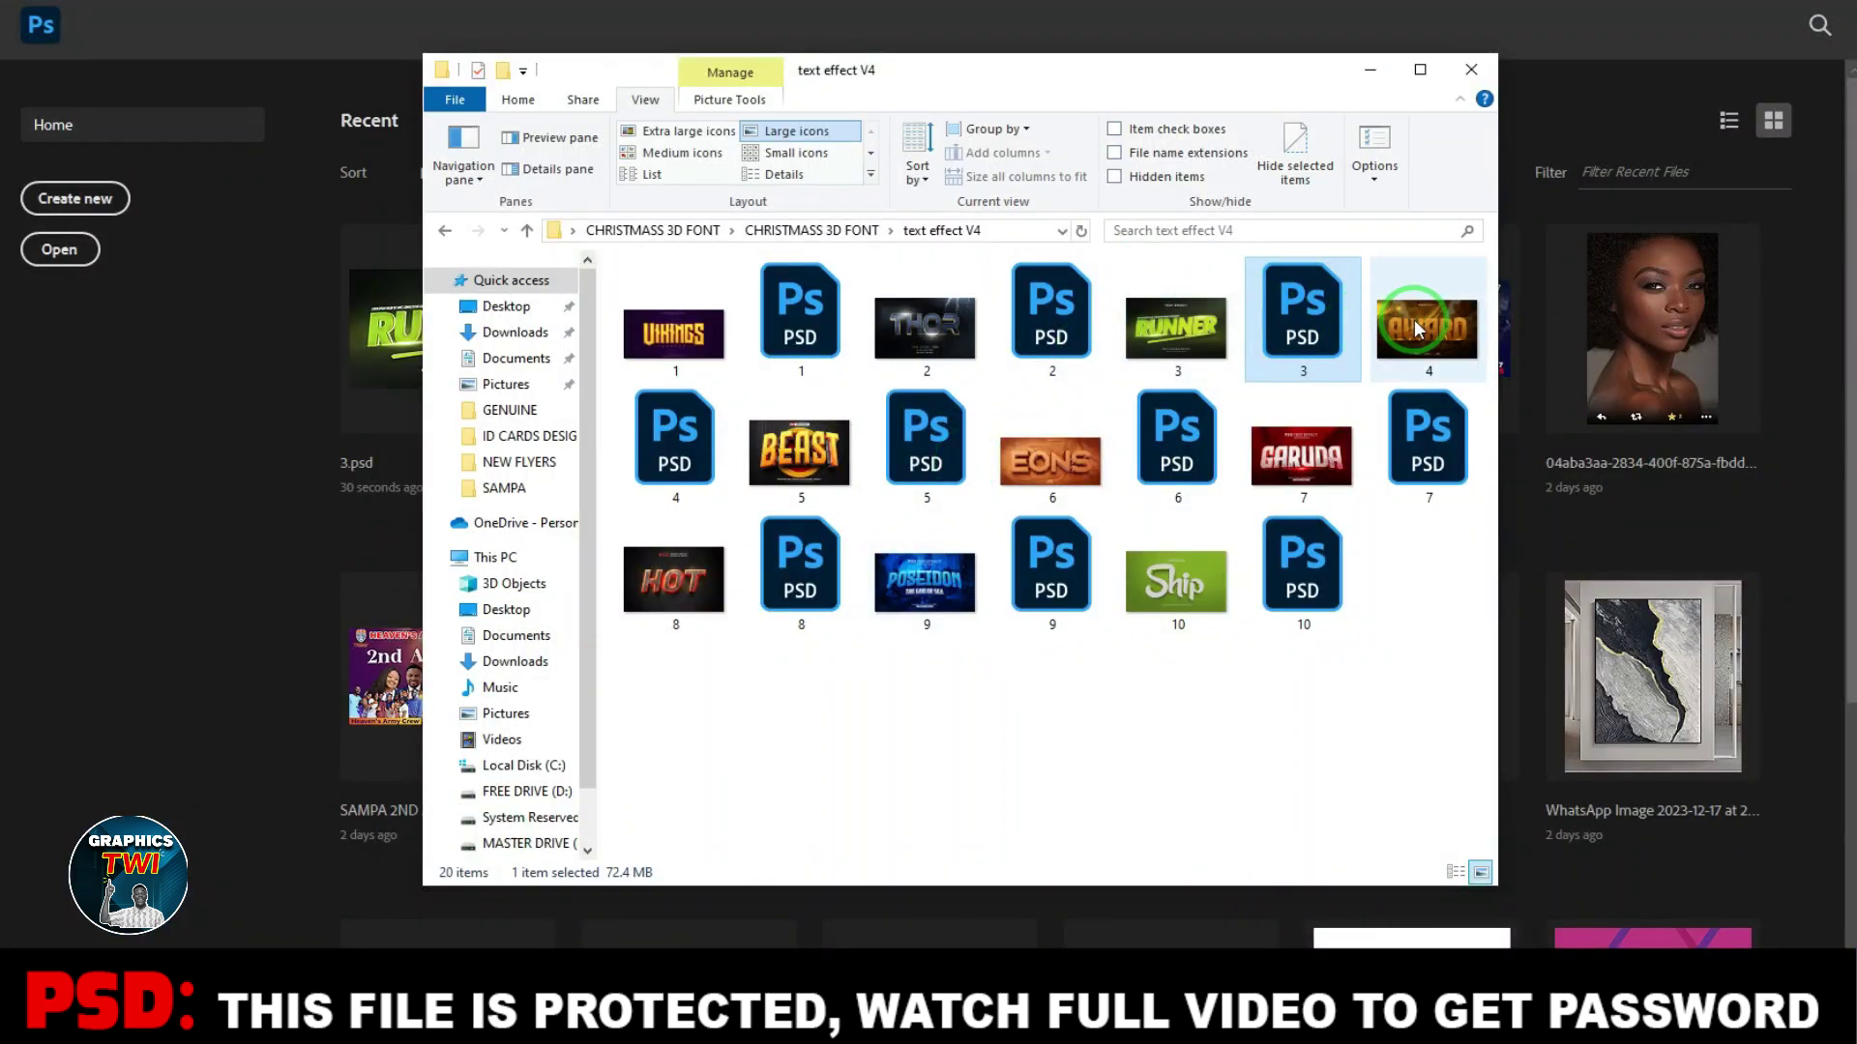
{"action": "left_click_drag", "start_coordinate": [677, 488], "coordinate": [346, 603]}
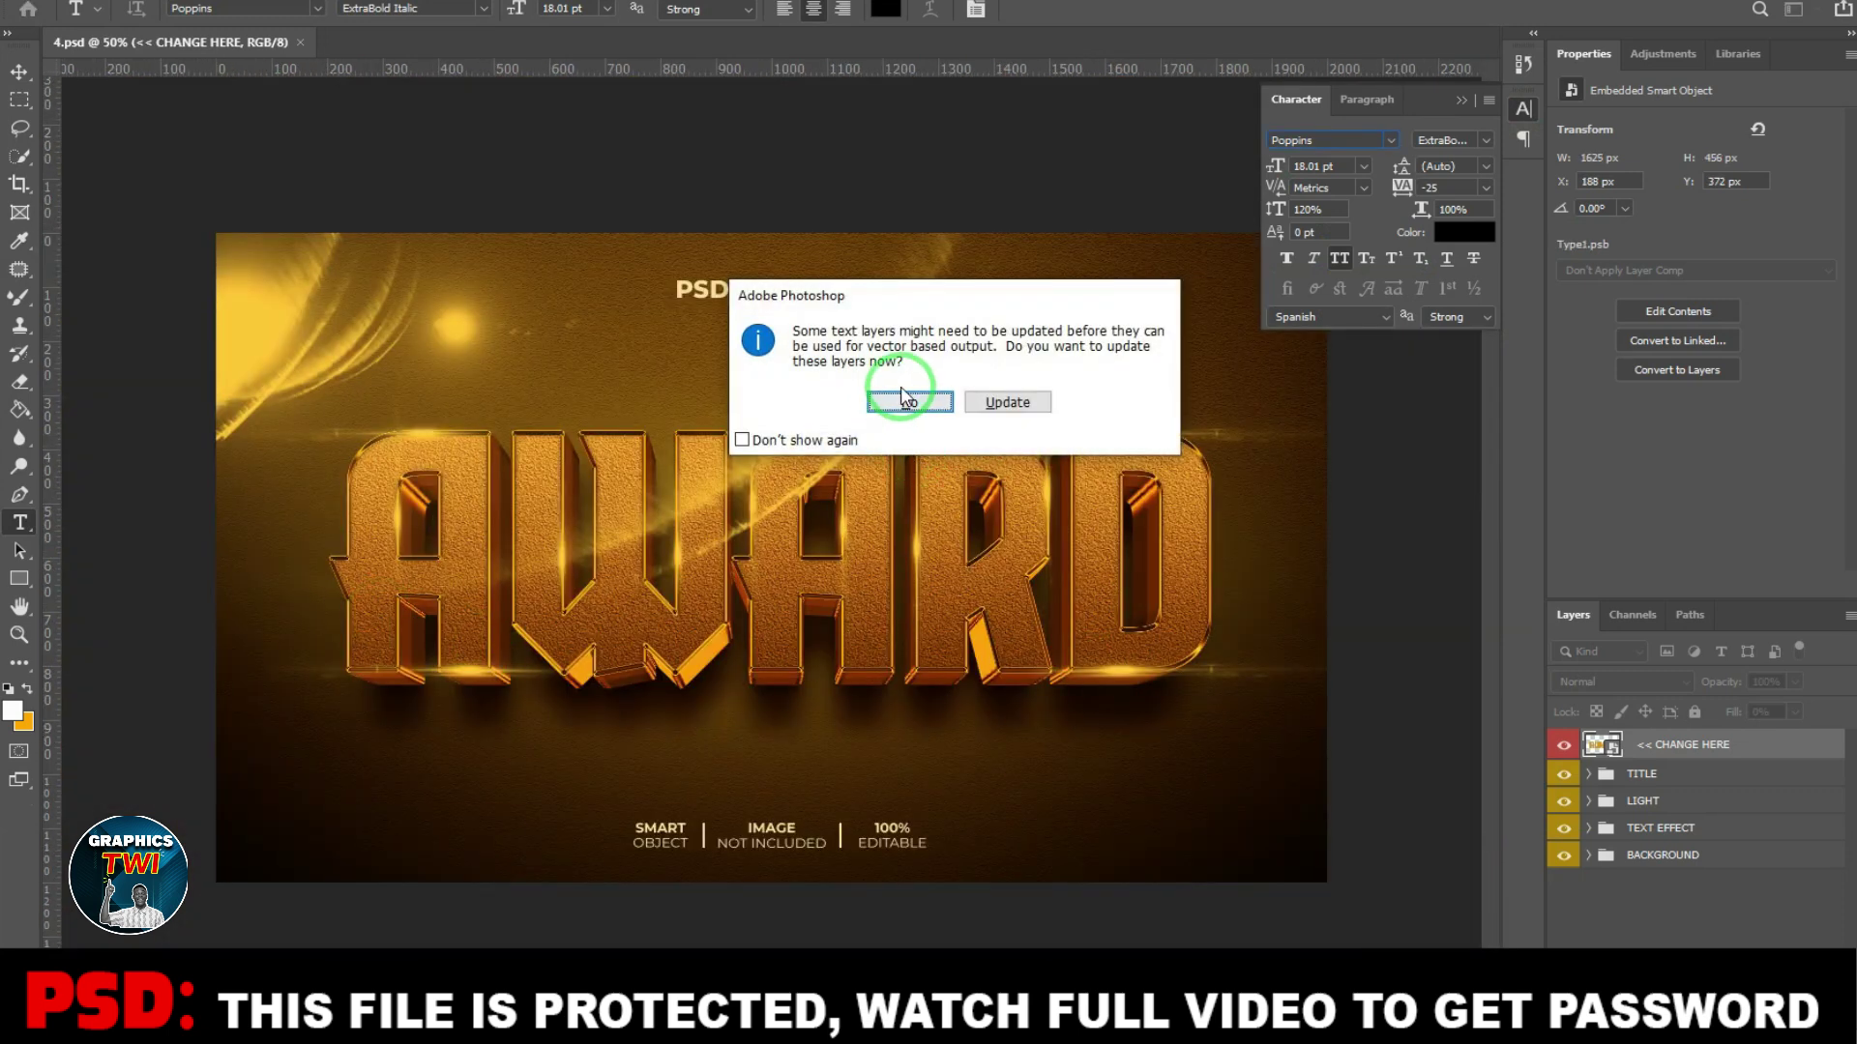
Step: Decline the text-layer update and retype the AWARD smart object's text as FILMING
{"action": "left_click", "coordinate": [907, 403]}
{"action": "double_click", "coordinate": [1595, 747]}
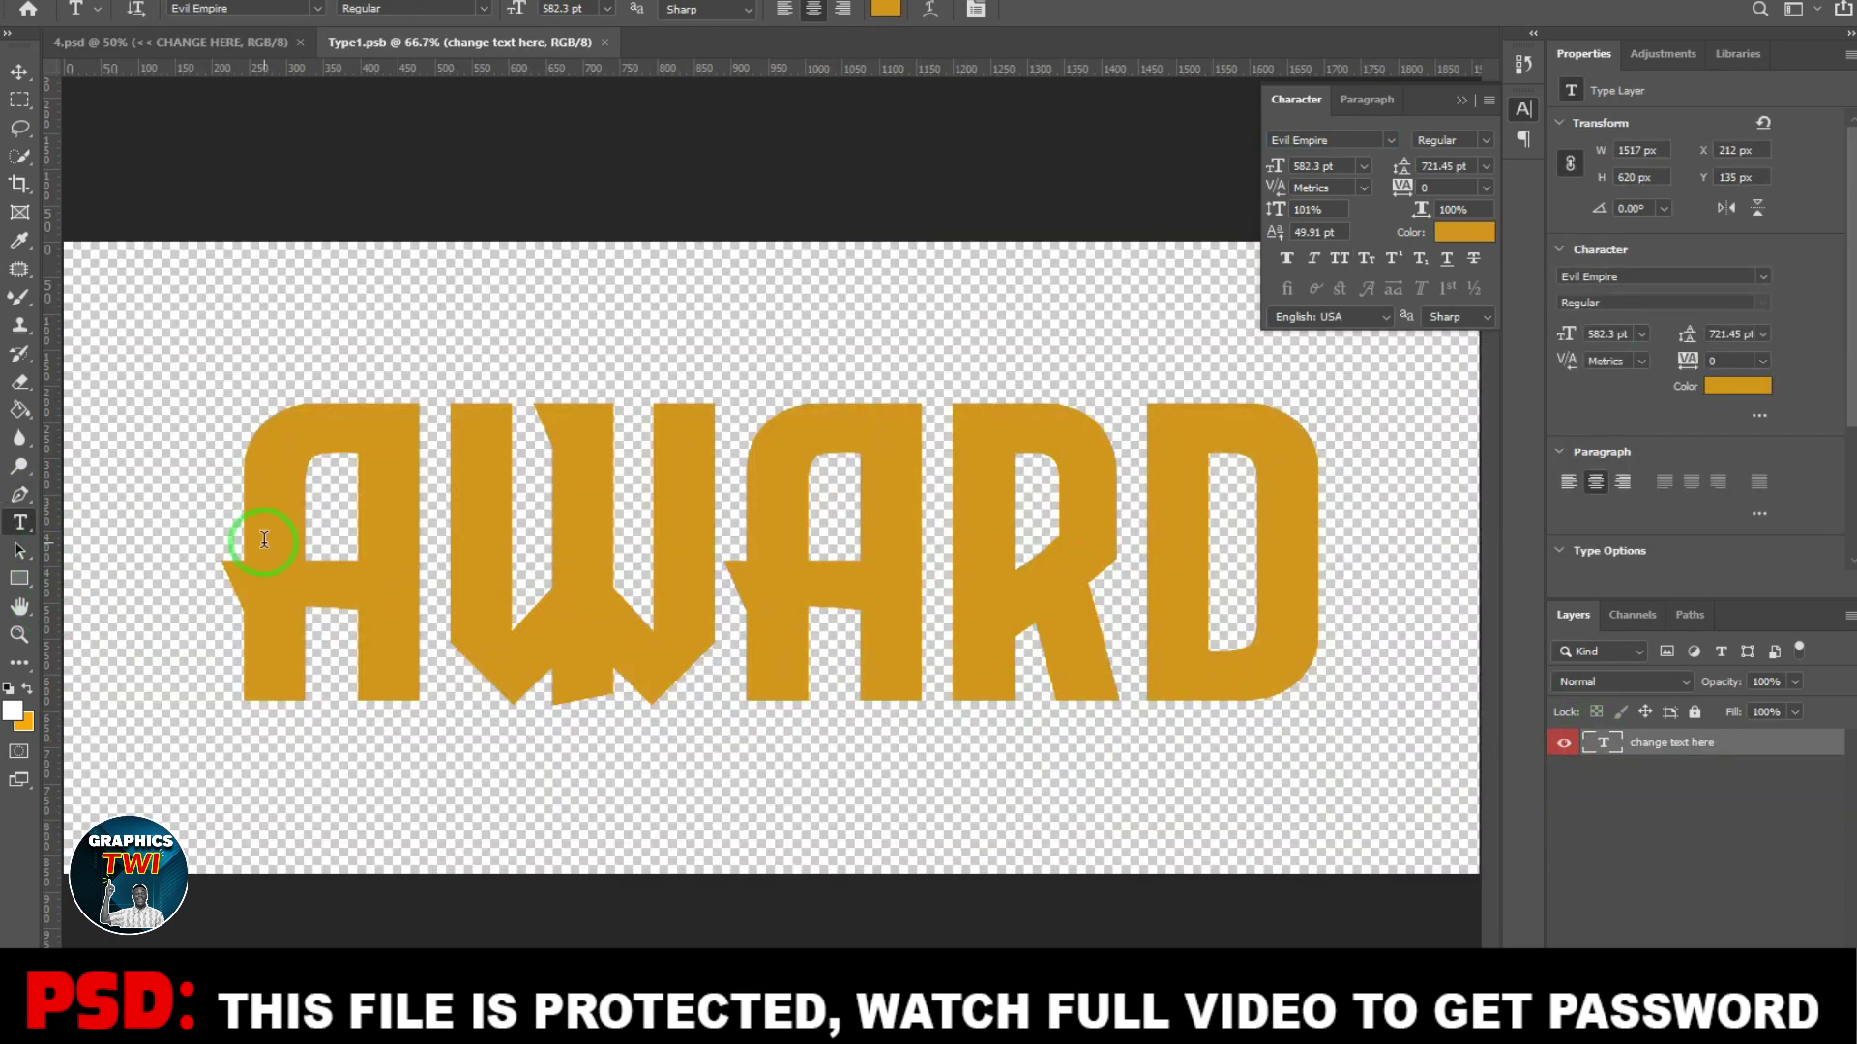
{"action": "left_click_drag", "start_coordinate": [257, 548], "coordinate": [1477, 551]}
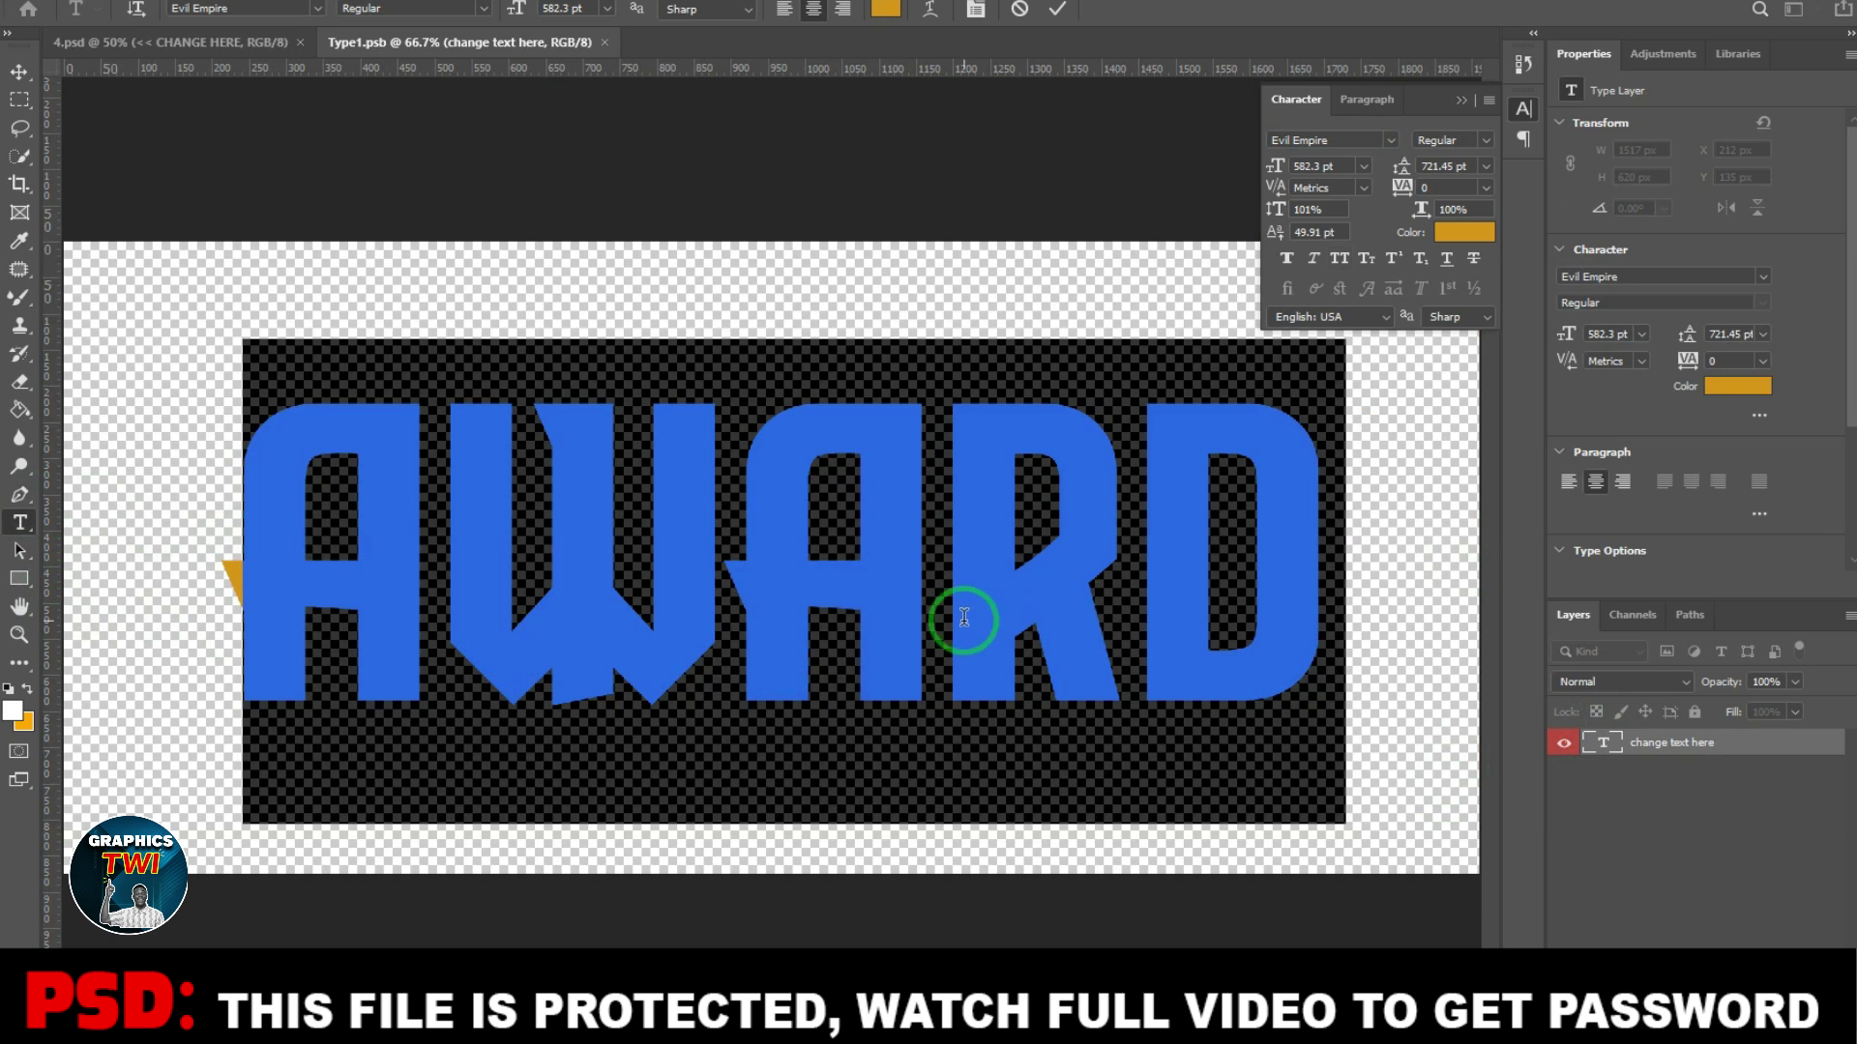
{"action": "type", "text": "FIL"}
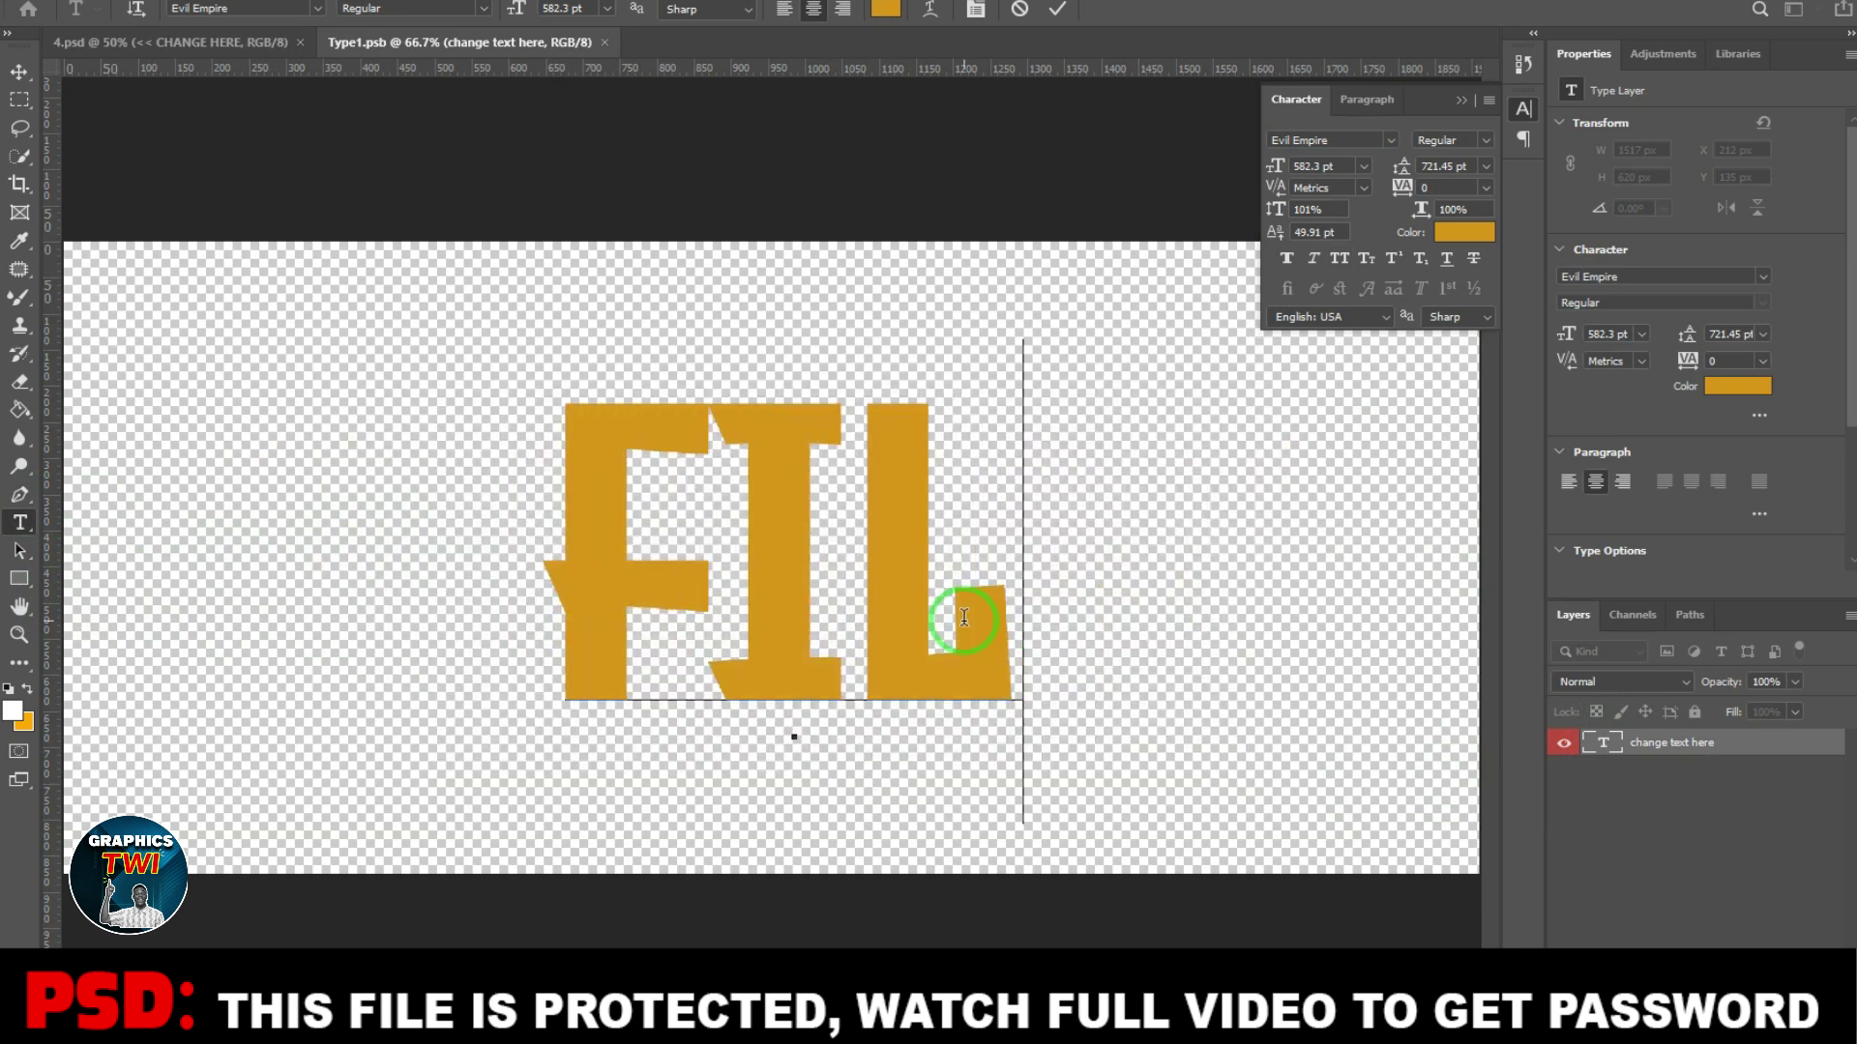
{"action": "type", "text": "MING"}
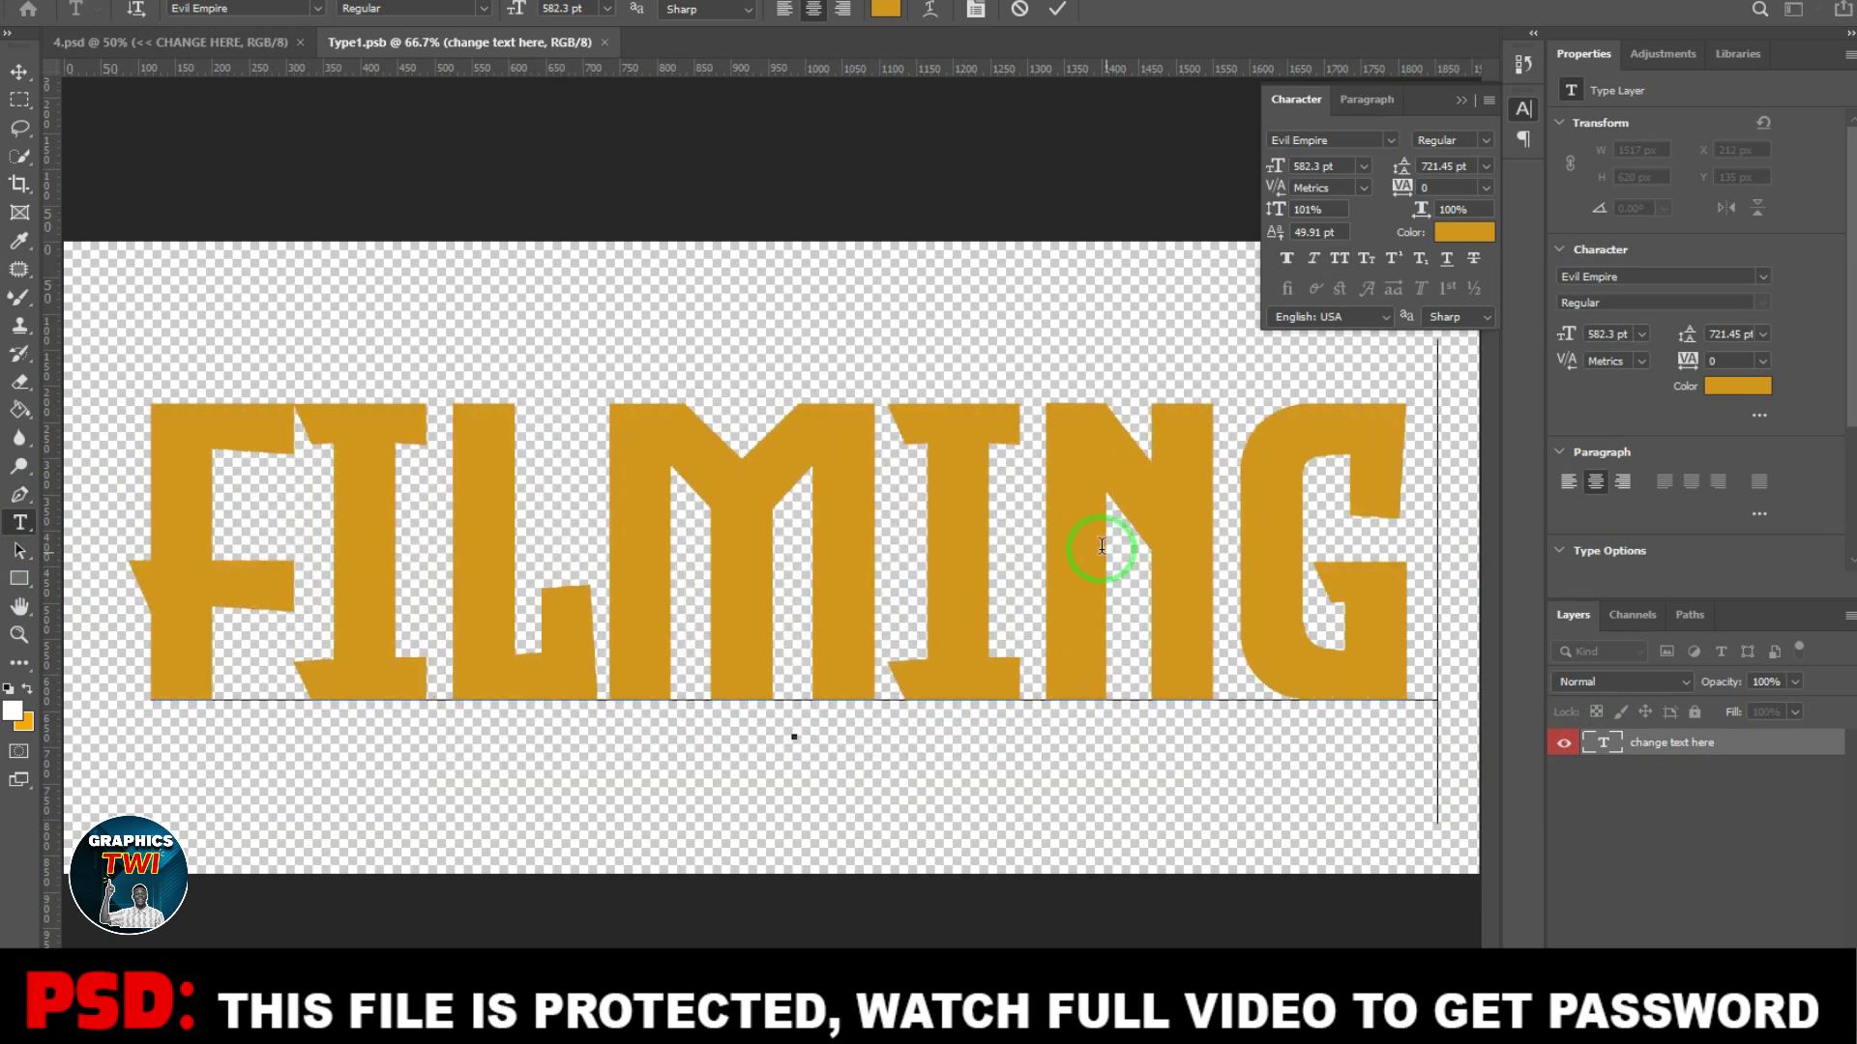
{"action": "left_click", "coordinate": [1089, 17]}
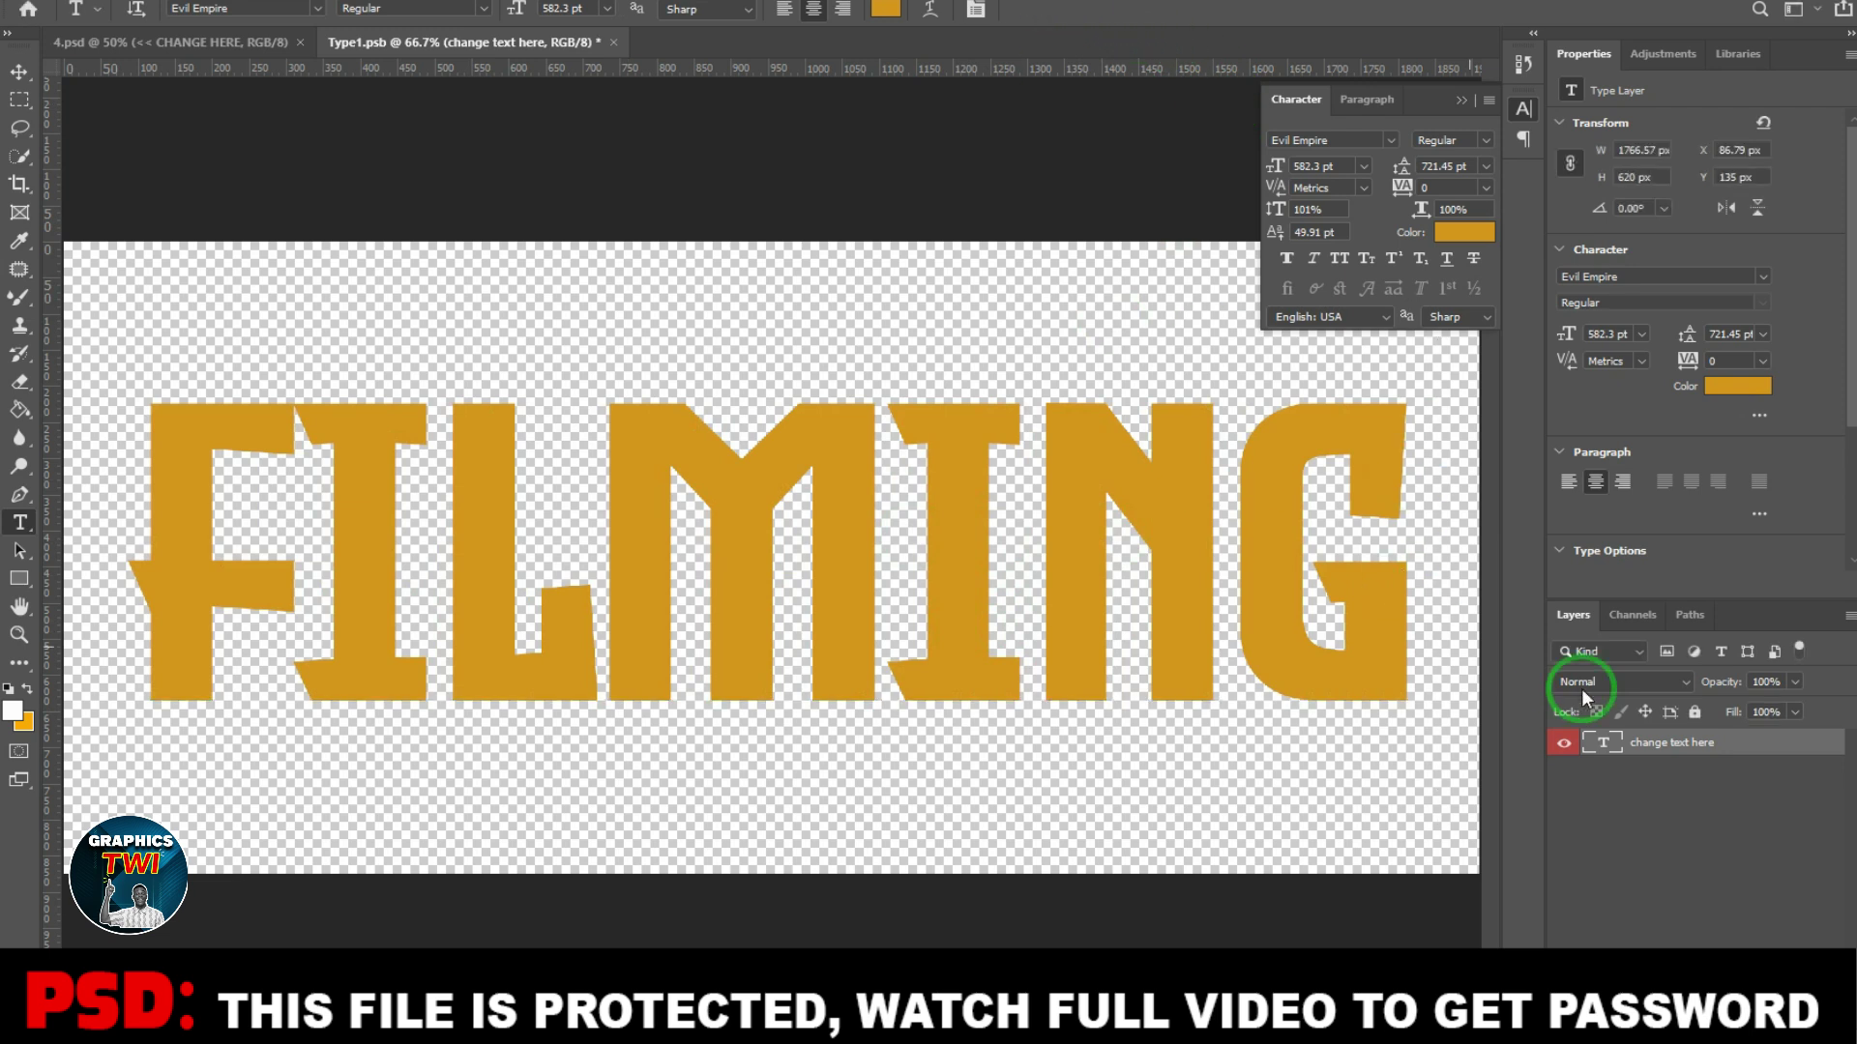
{"action": "left_click", "coordinate": [613, 42]}
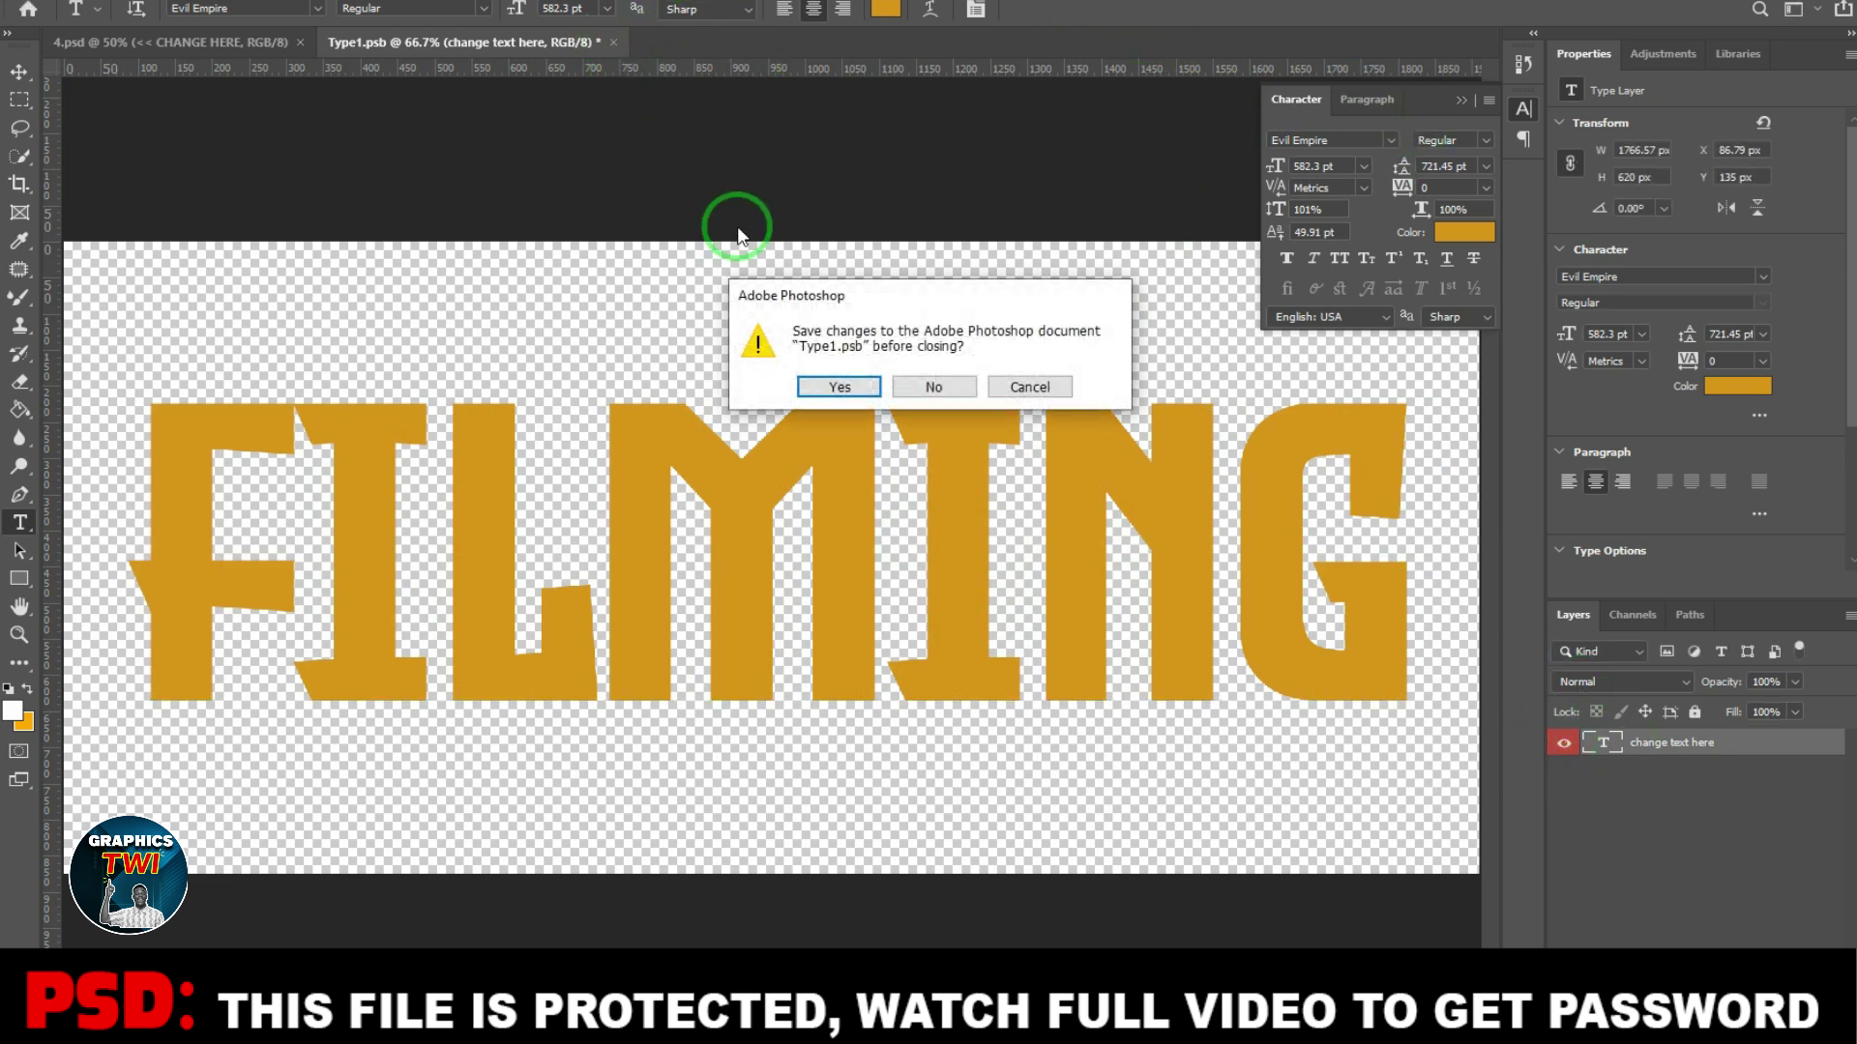
Step: Save FILMING into the template, hide the SHADOW layer, and close 4.psd unsaved
{"action": "left_click", "coordinate": [916, 392]}
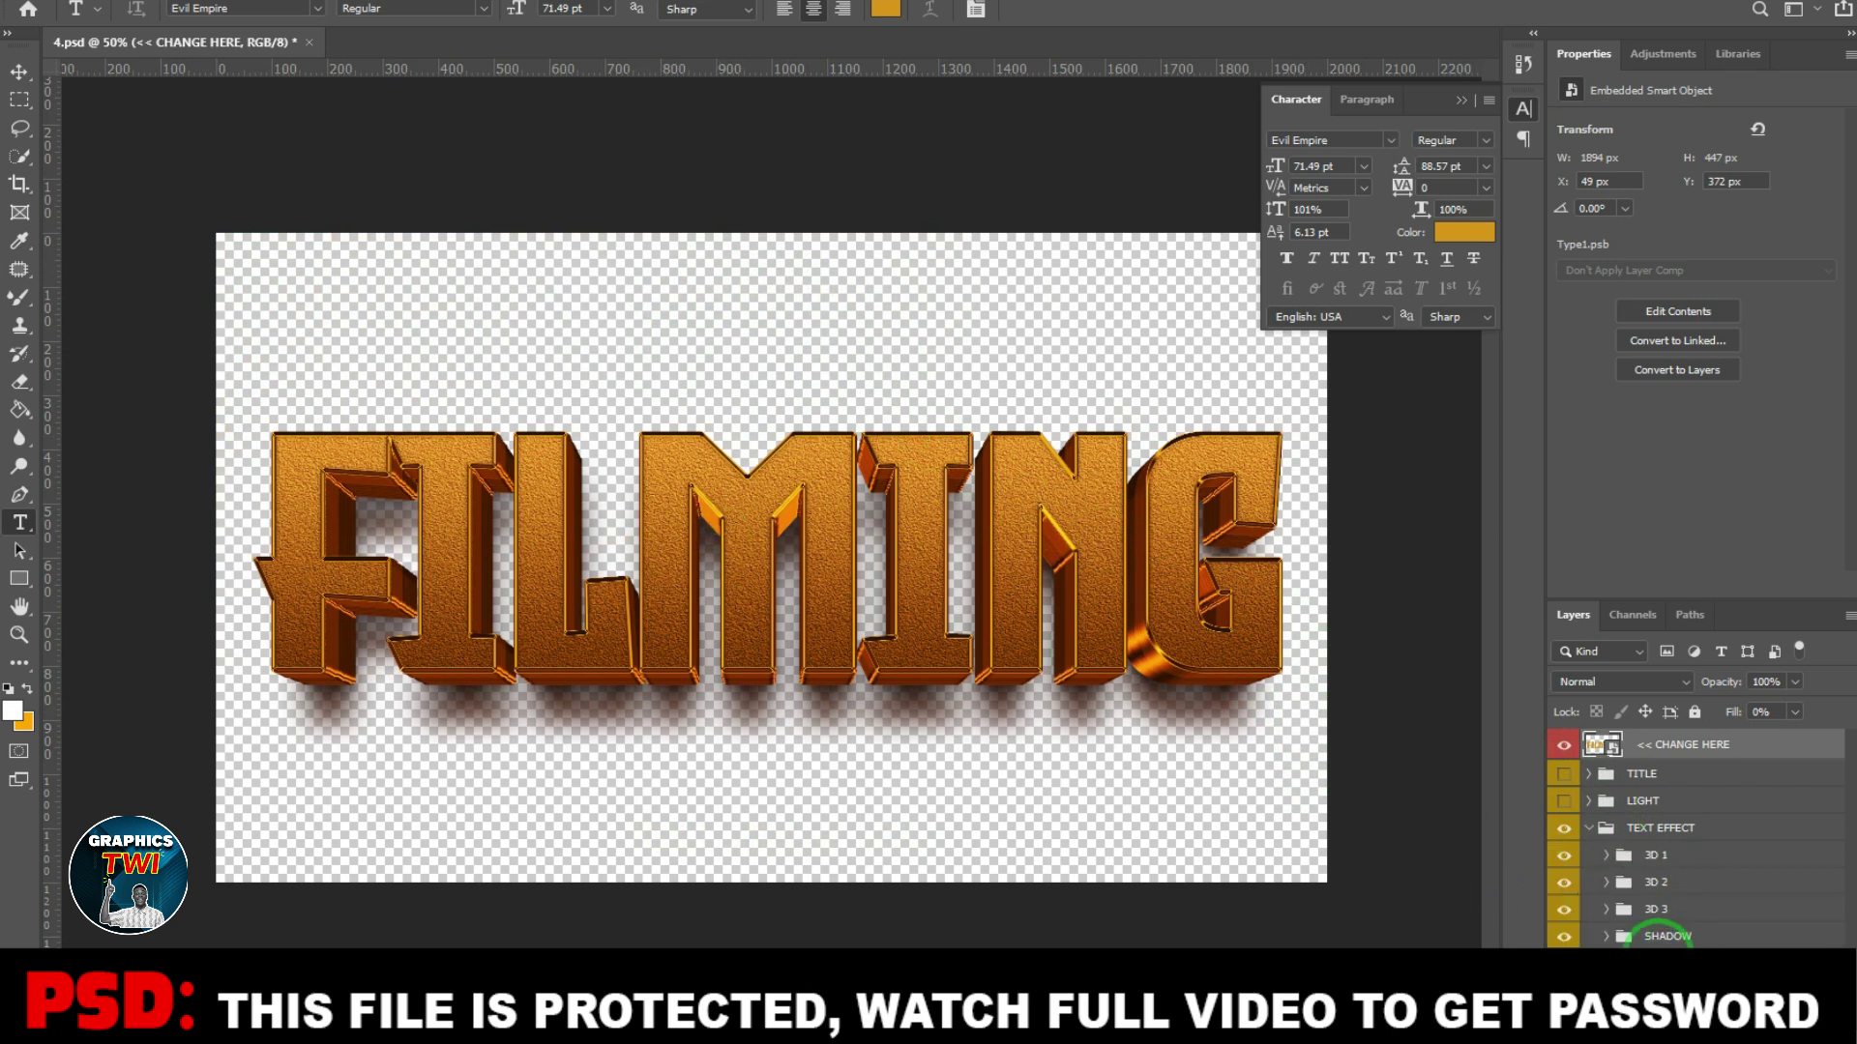
{"action": "left_click", "coordinate": [1564, 936]}
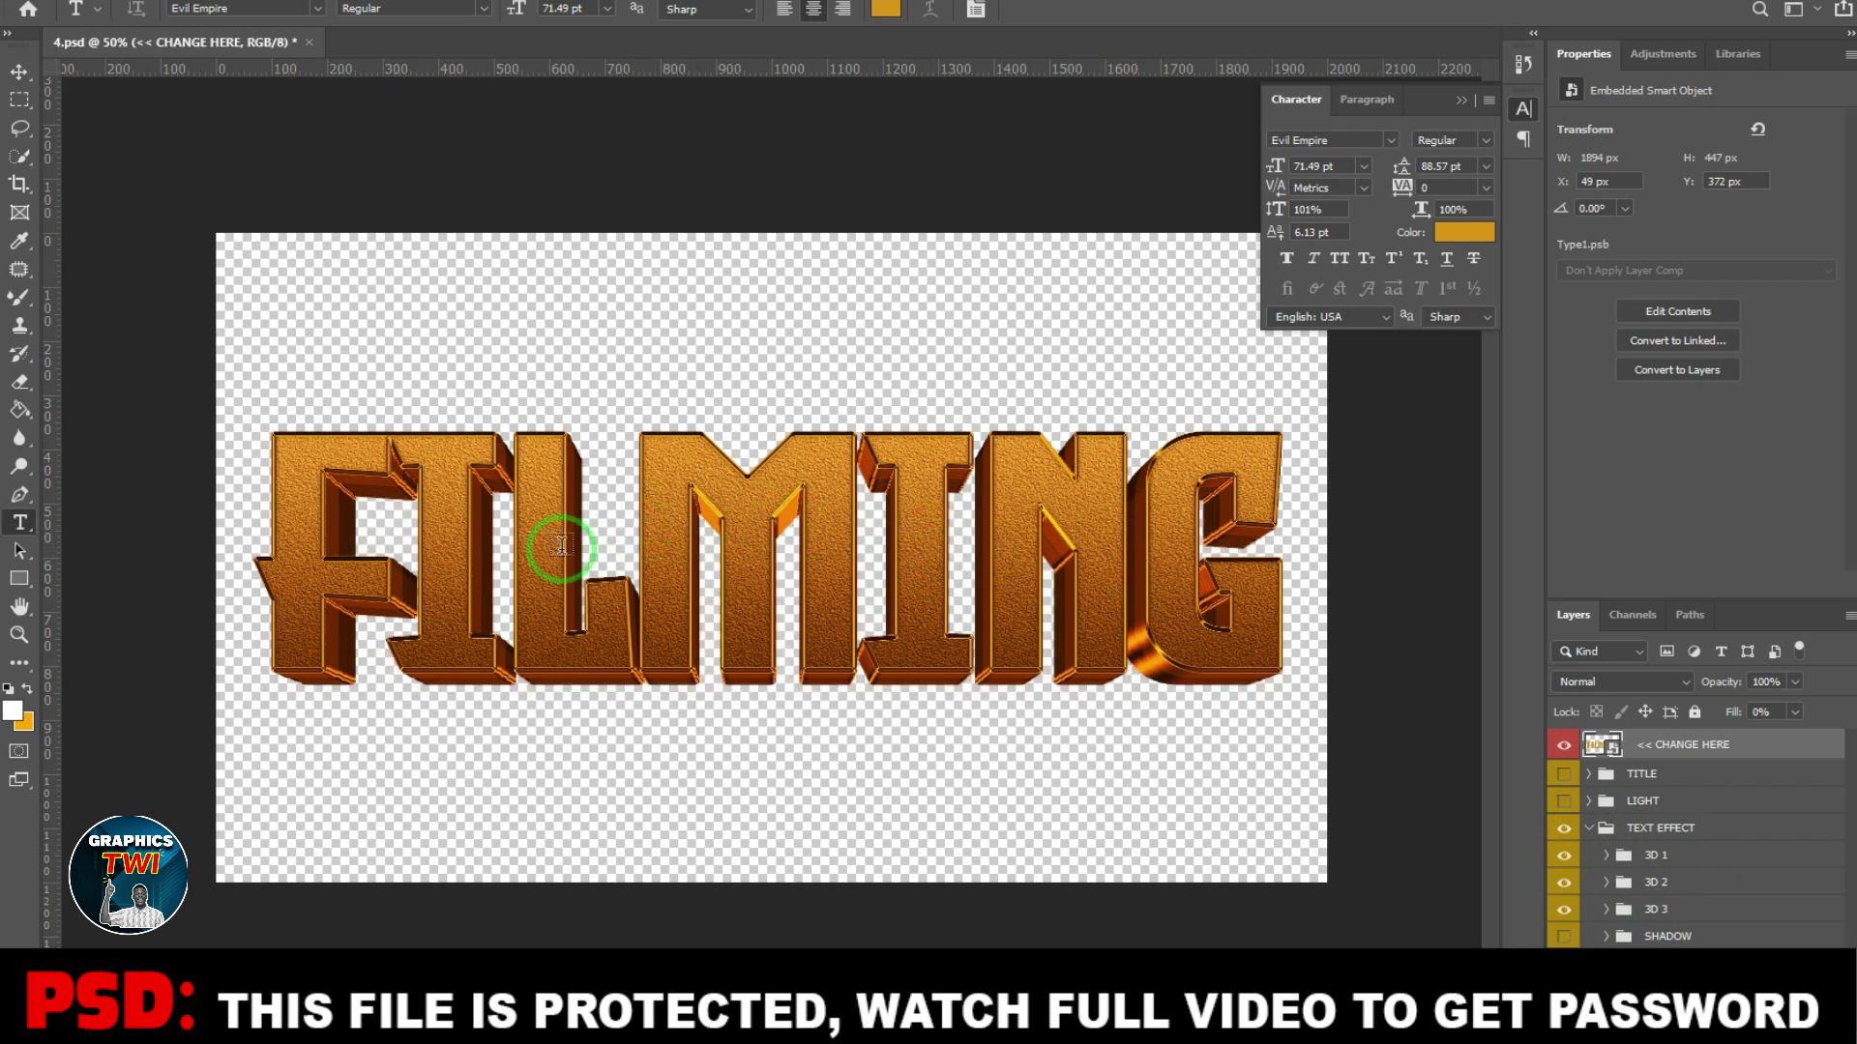
{"action": "left_click", "coordinate": [310, 42]}
{"action": "left_click", "coordinate": [933, 388]}
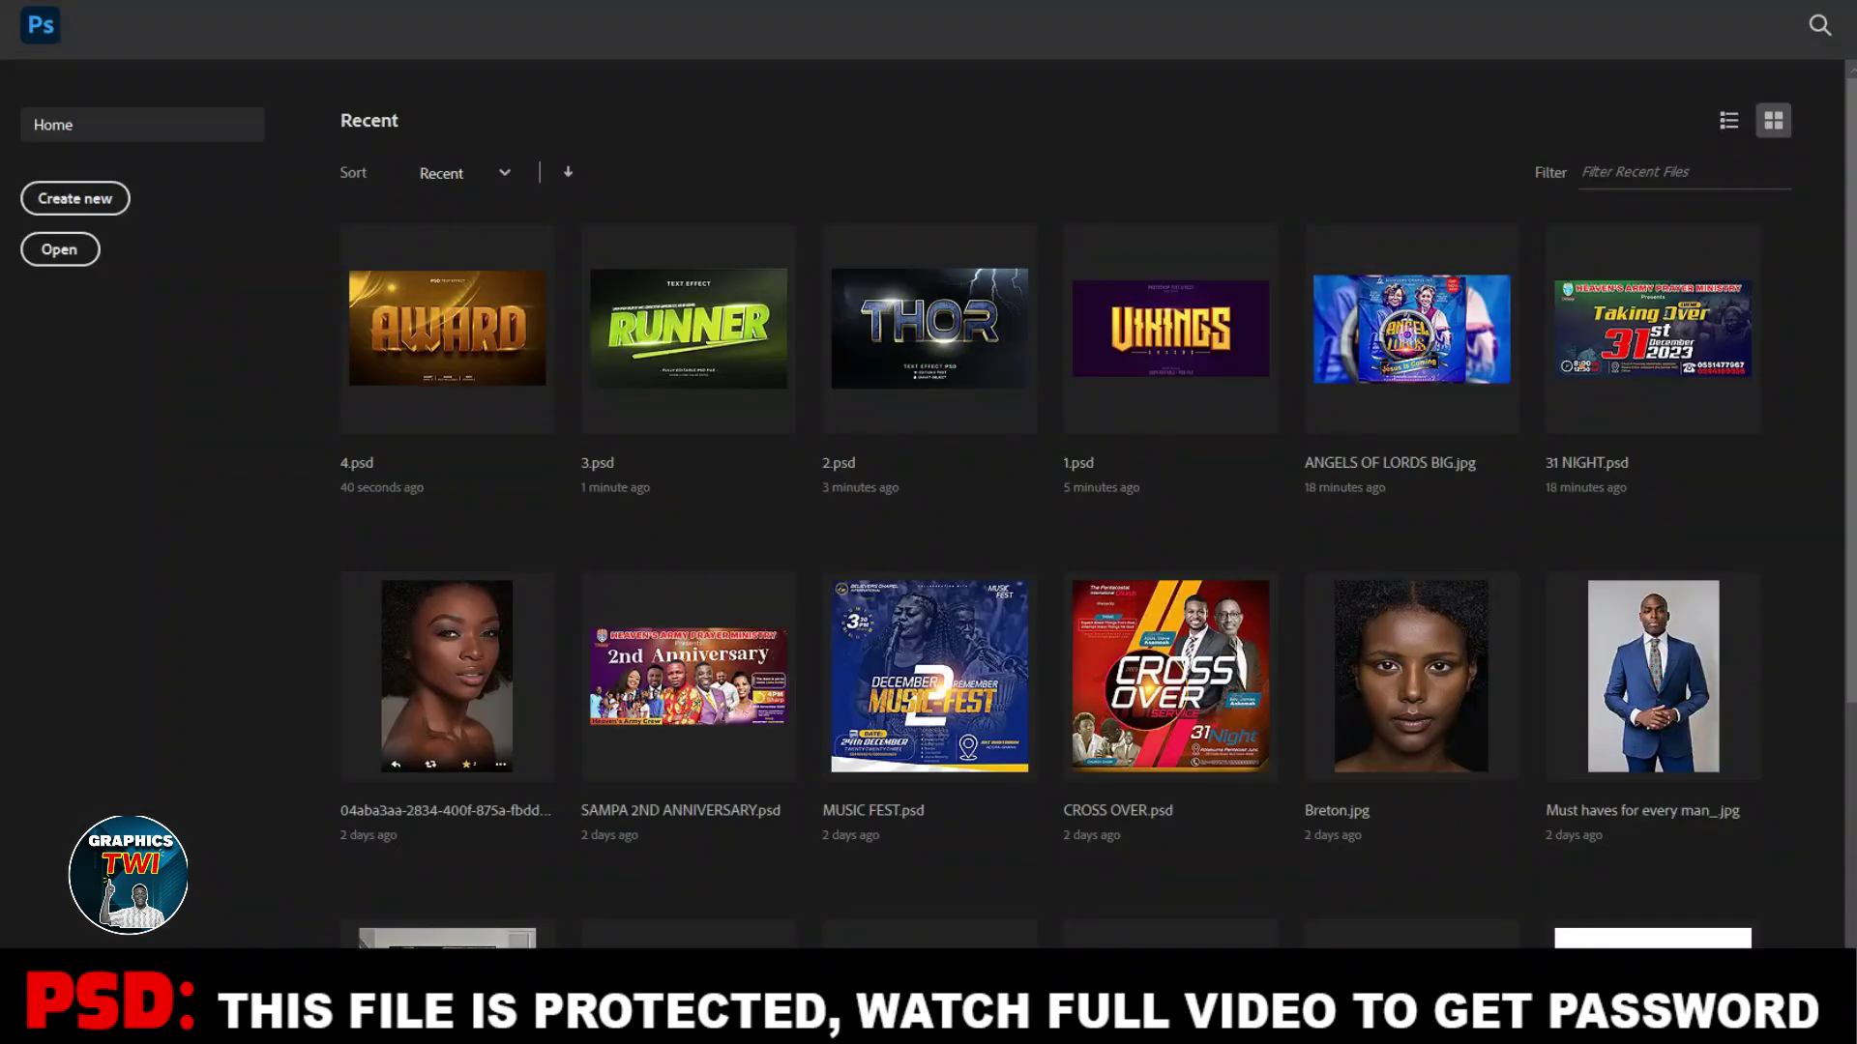
Step: Preview the BEAST template image, then open 5.psd in Photoshop
{"action": "left_click", "coordinate": [280, 914]}
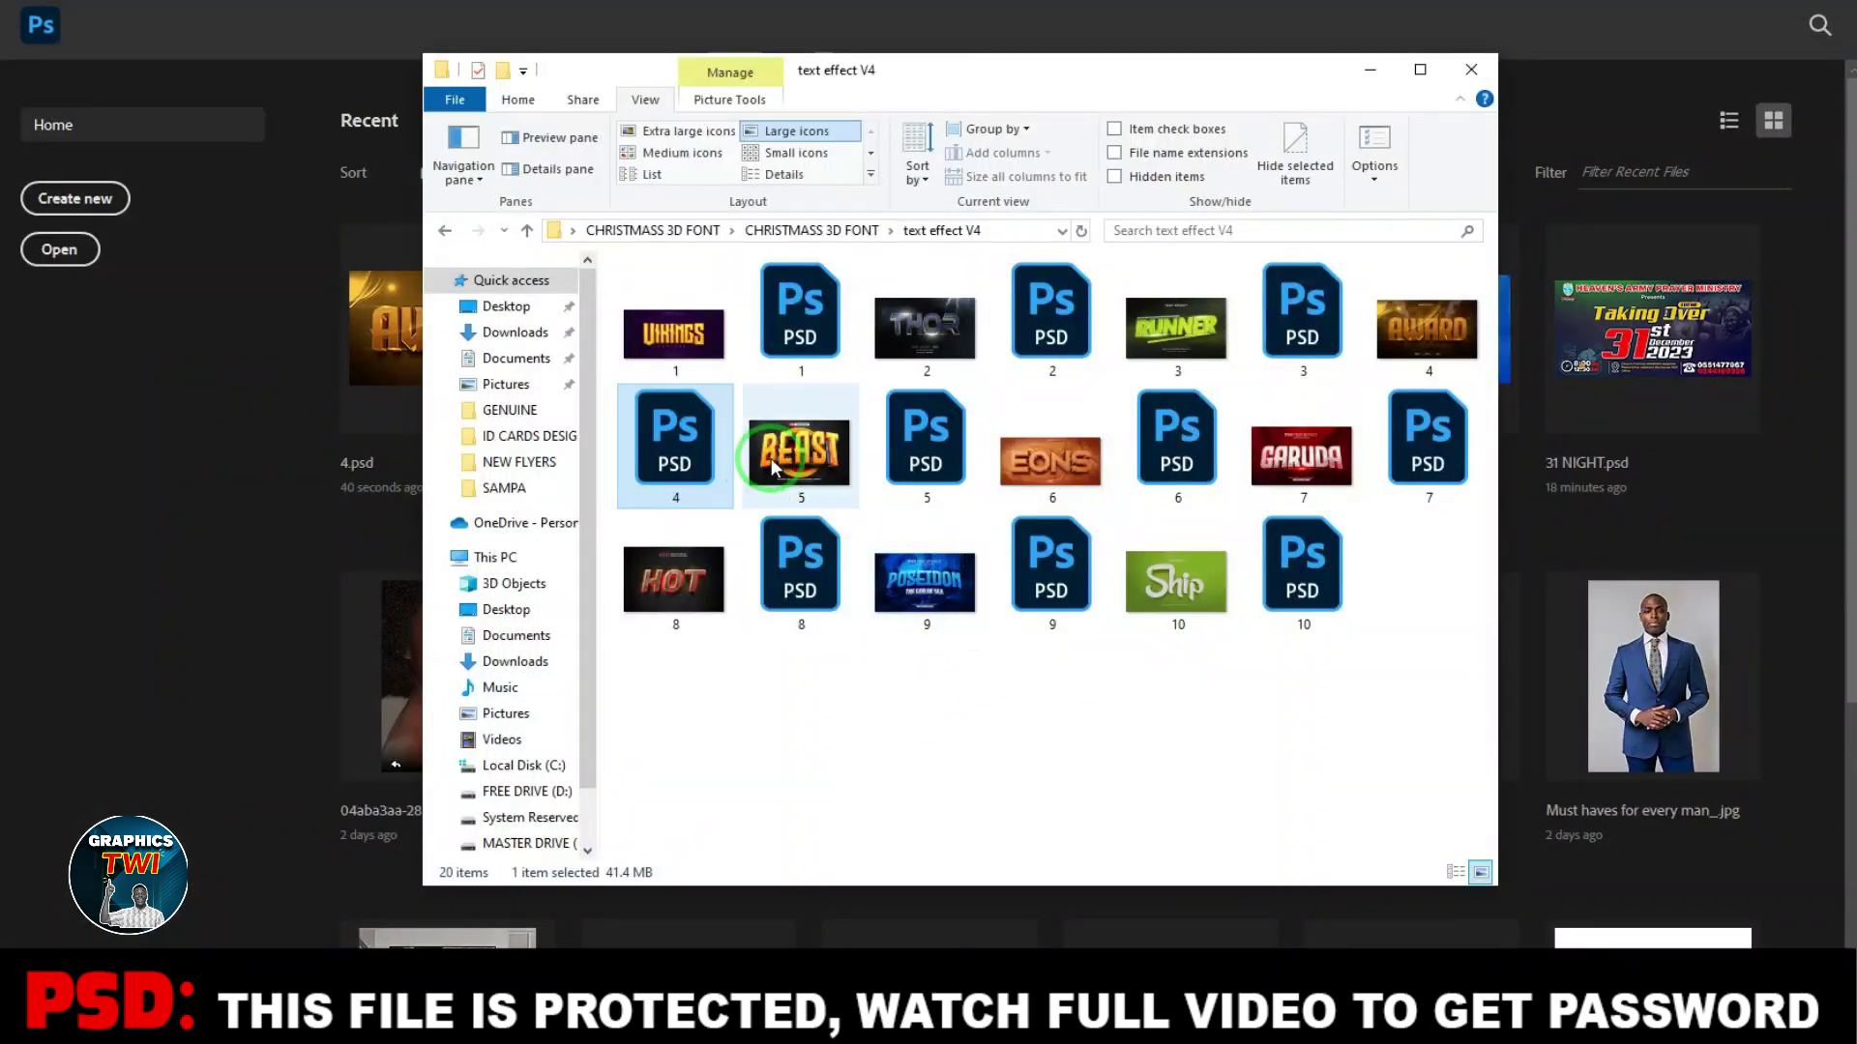
{"action": "double_click", "coordinate": [803, 449]}
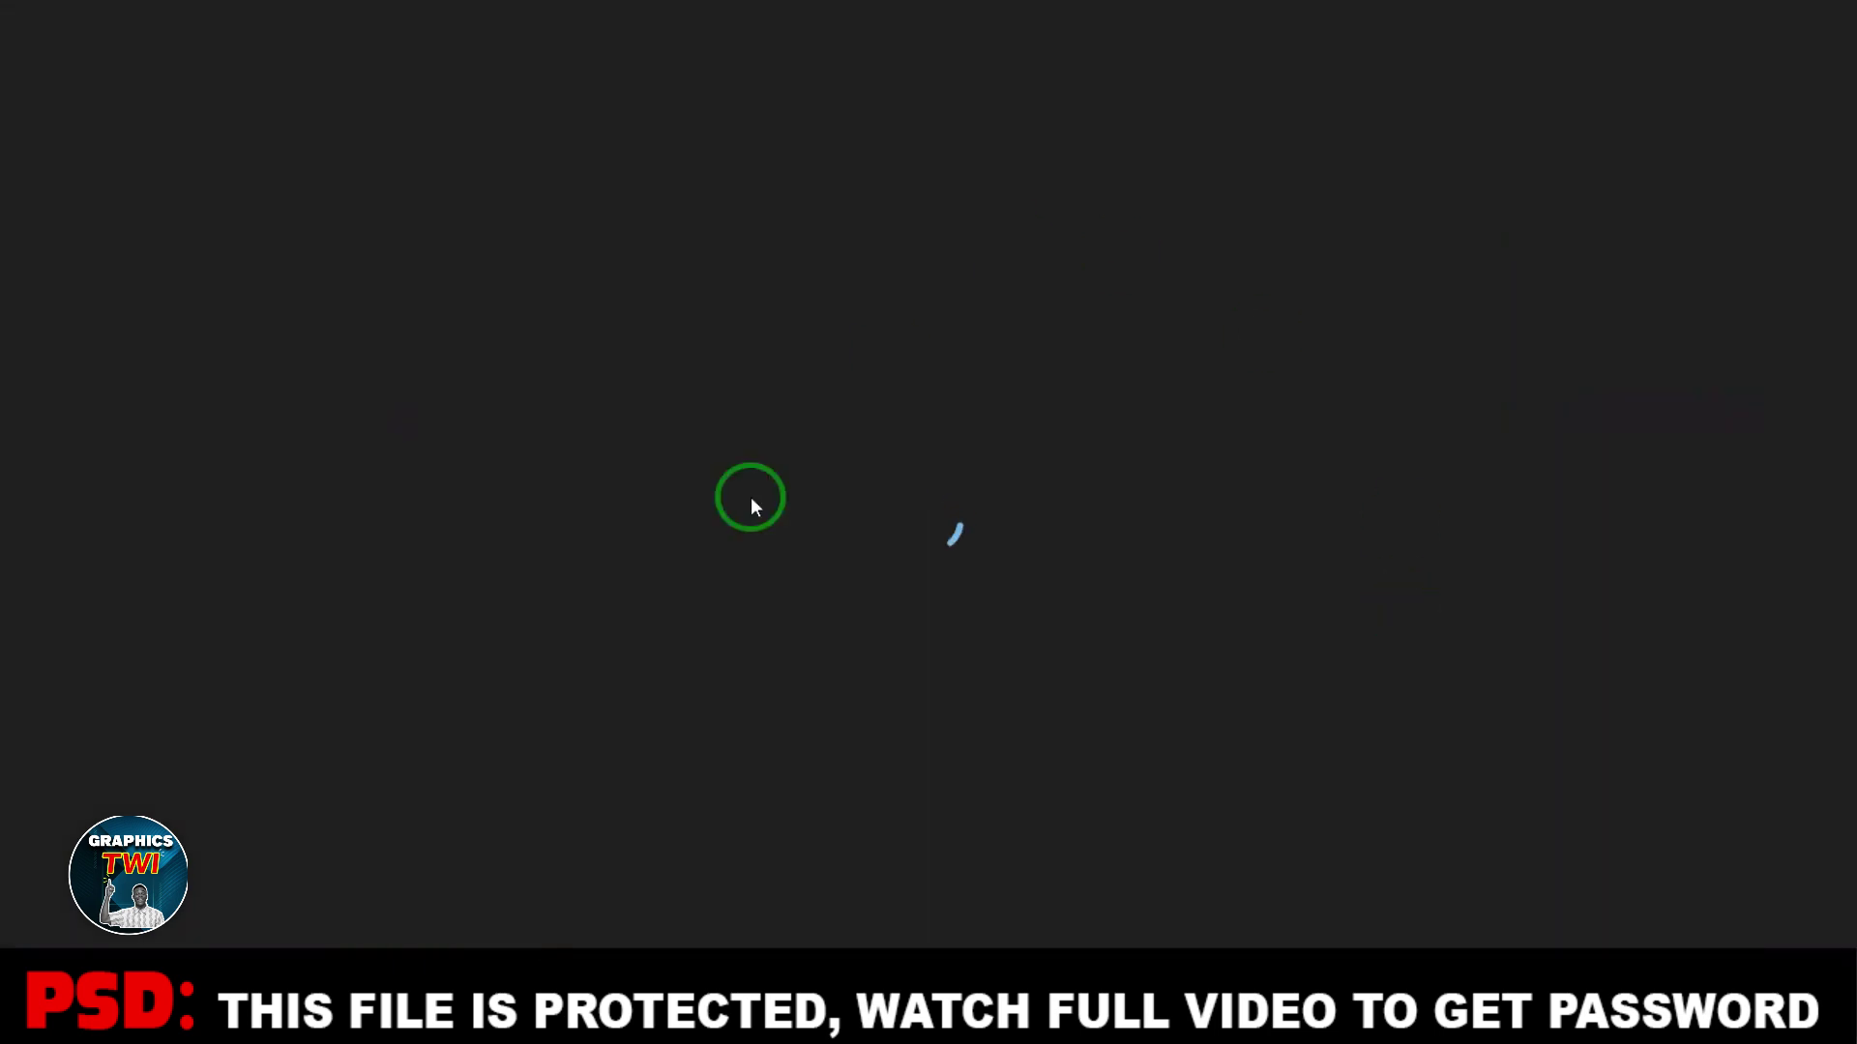
{"action": "scroll", "coordinate": [1017, 578], "scroll_direction": "up", "scroll_amount": 3}
{"action": "scroll", "coordinate": [1335, 568], "scroll_direction": "down", "scroll_amount": 1}
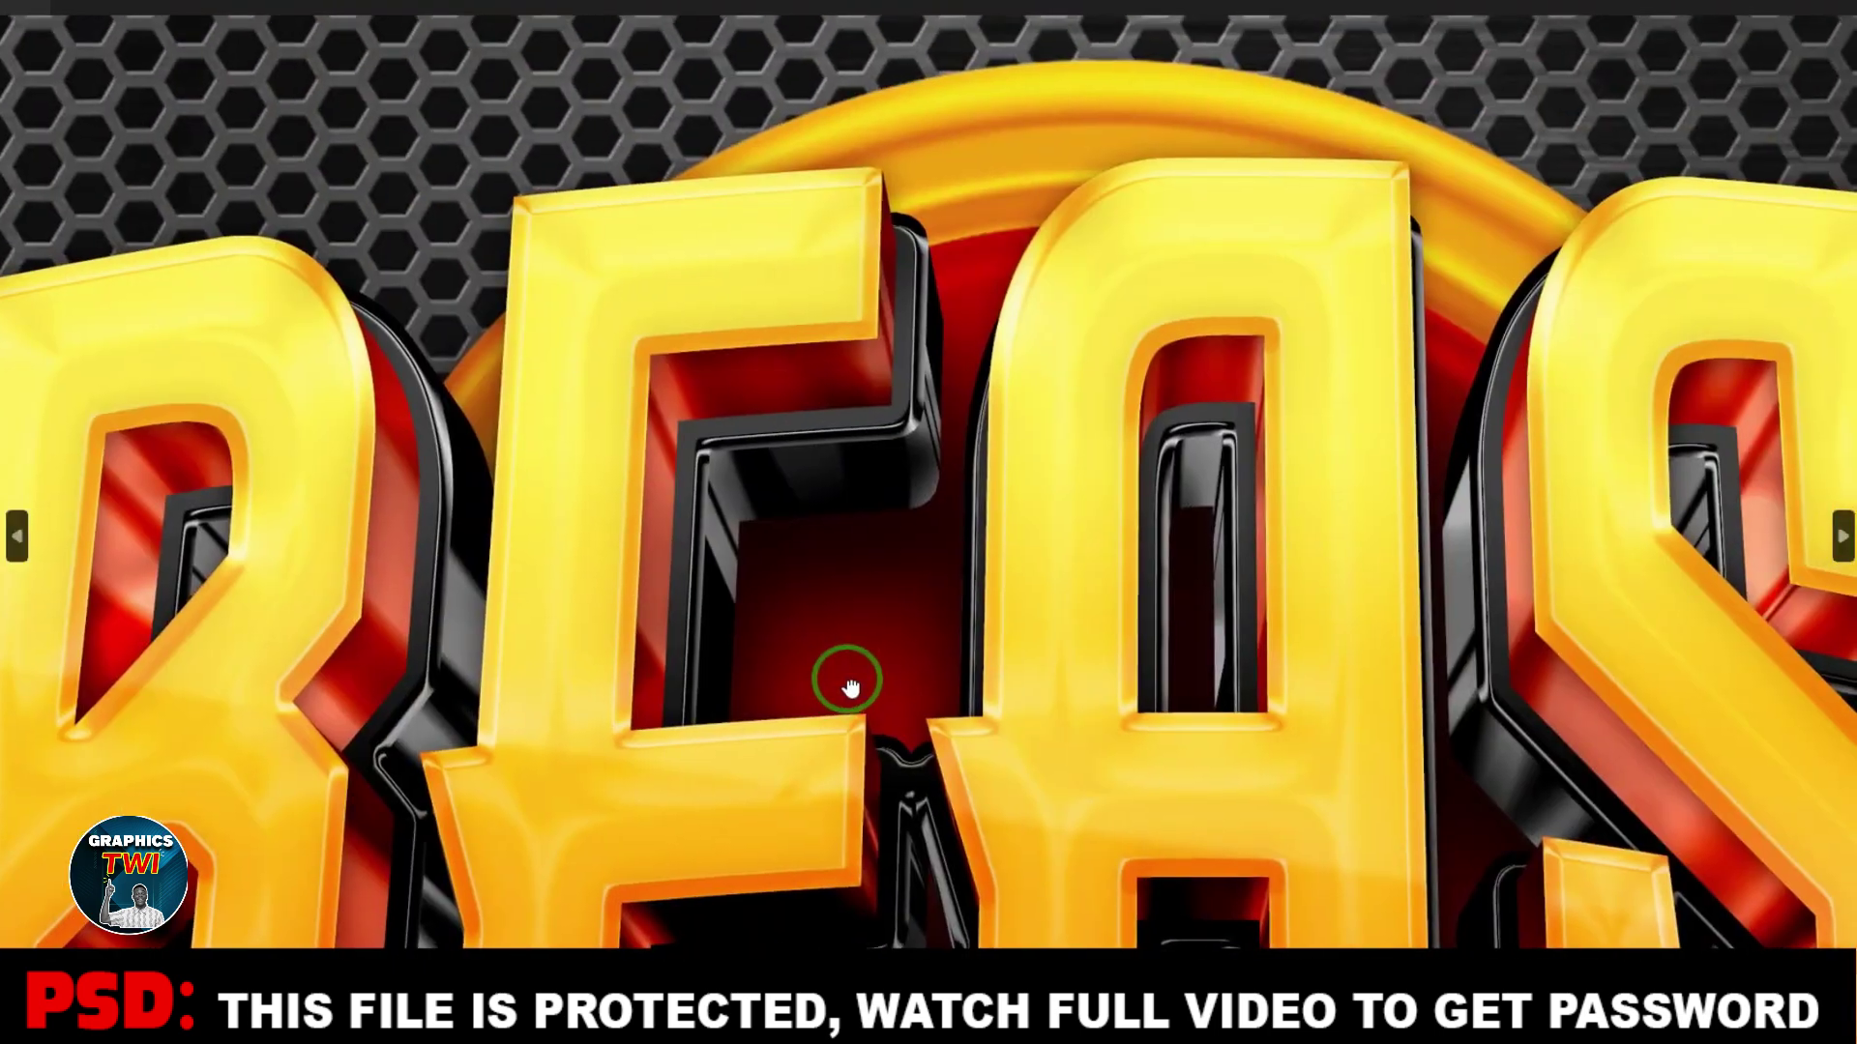
{"action": "scroll", "coordinate": [846, 677], "scroll_direction": "up", "scroll_amount": 2}
{"action": "scroll", "coordinate": [1048, 402], "scroll_direction": "down", "scroll_amount": 2}
{"action": "scroll", "coordinate": [1264, 174], "scroll_direction": "down", "scroll_amount": 3}
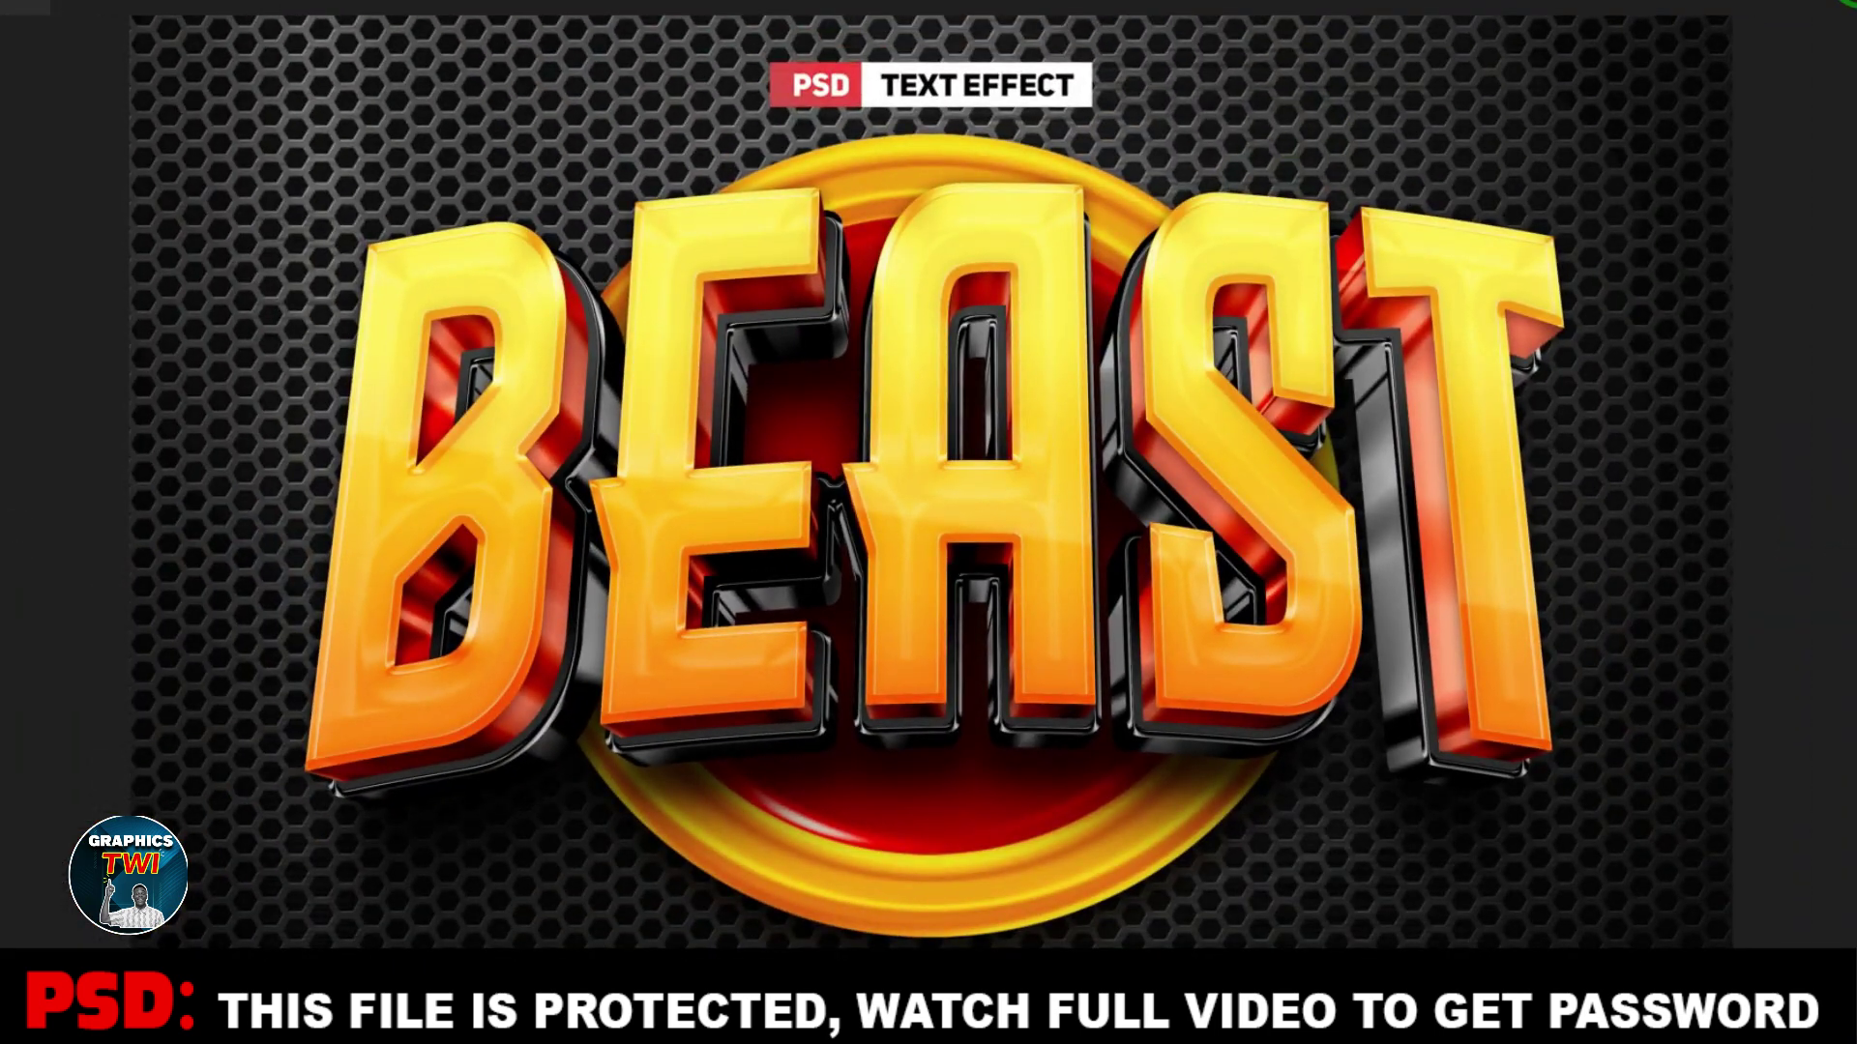
{"action": "left_click", "coordinate": [1843, 5]}
{"action": "mouse_move", "coordinate": [924, 435]}
{"action": "left_mouse_down"}
{"action": "mouse_move", "coordinate": [397, 618]}
{"action": "mouse_move", "coordinate": [290, 619]}
{"action": "left_mouse_up"}
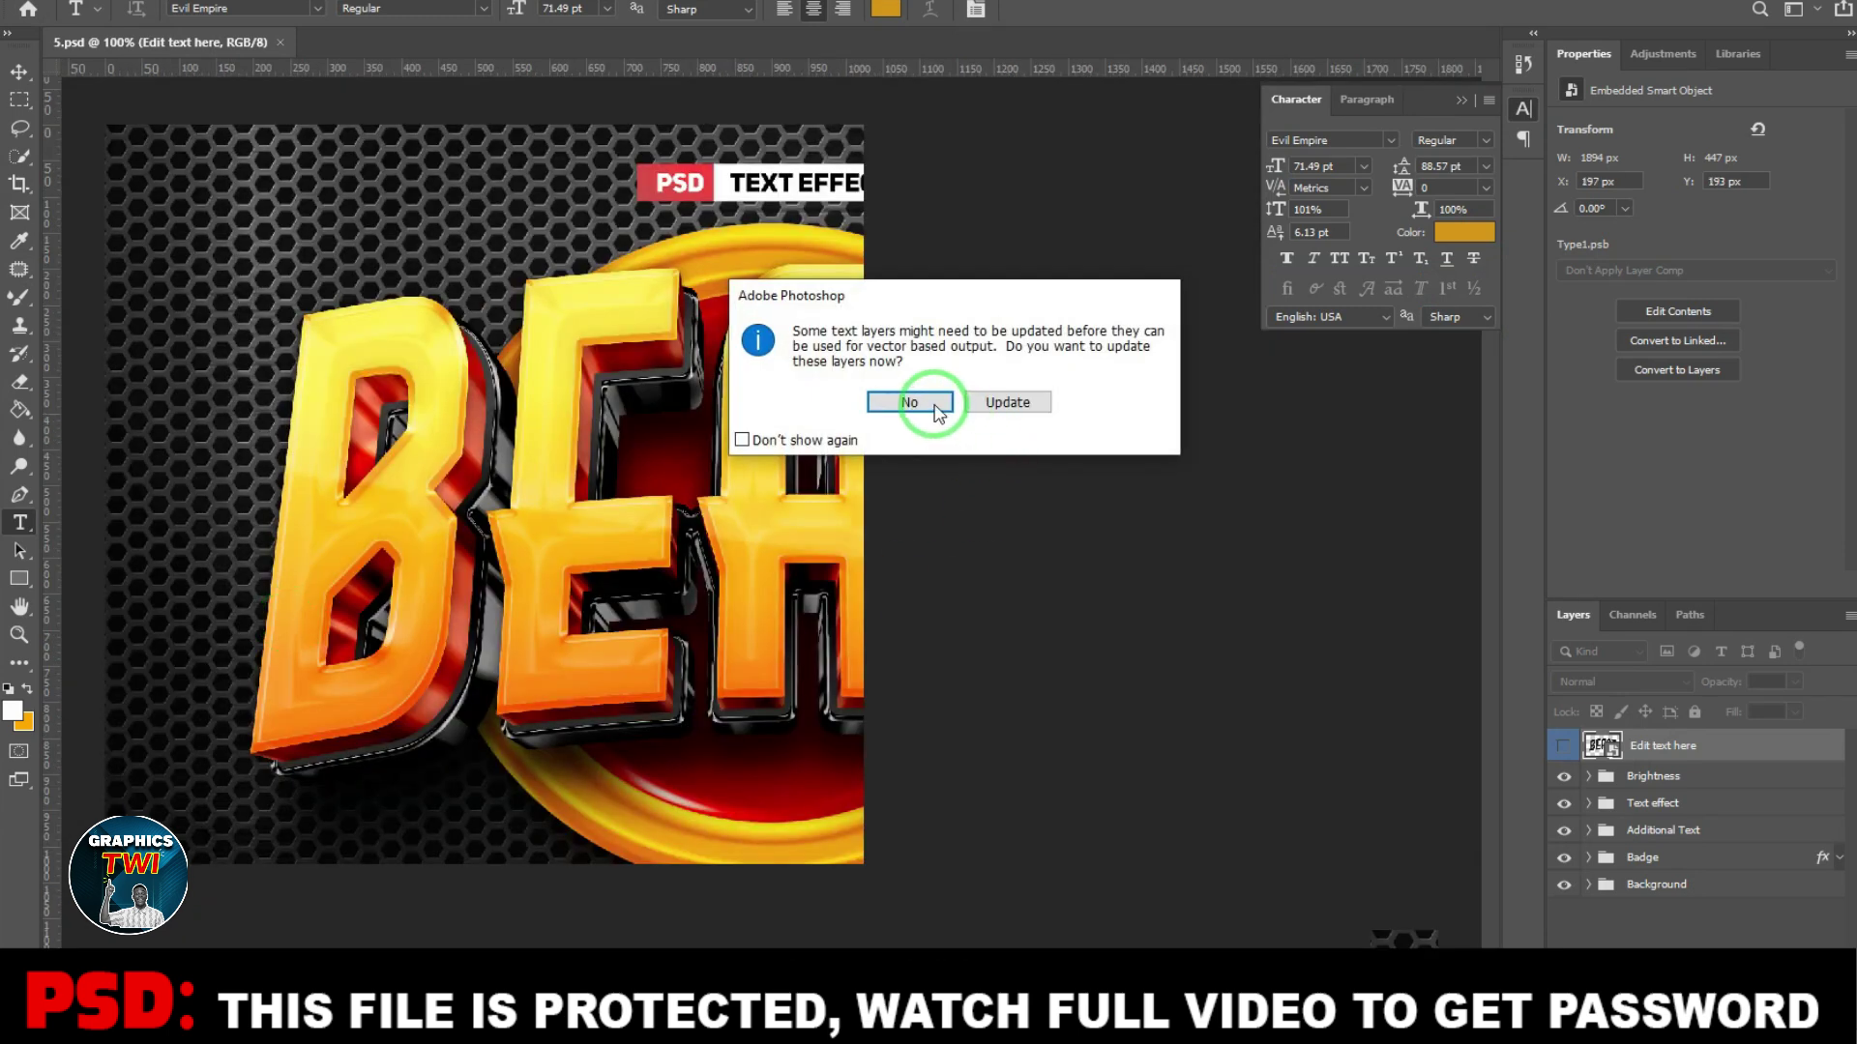
Step: Decline the text-layer update and make the Edit text here layer visible
{"action": "left_click", "coordinate": [909, 402]}
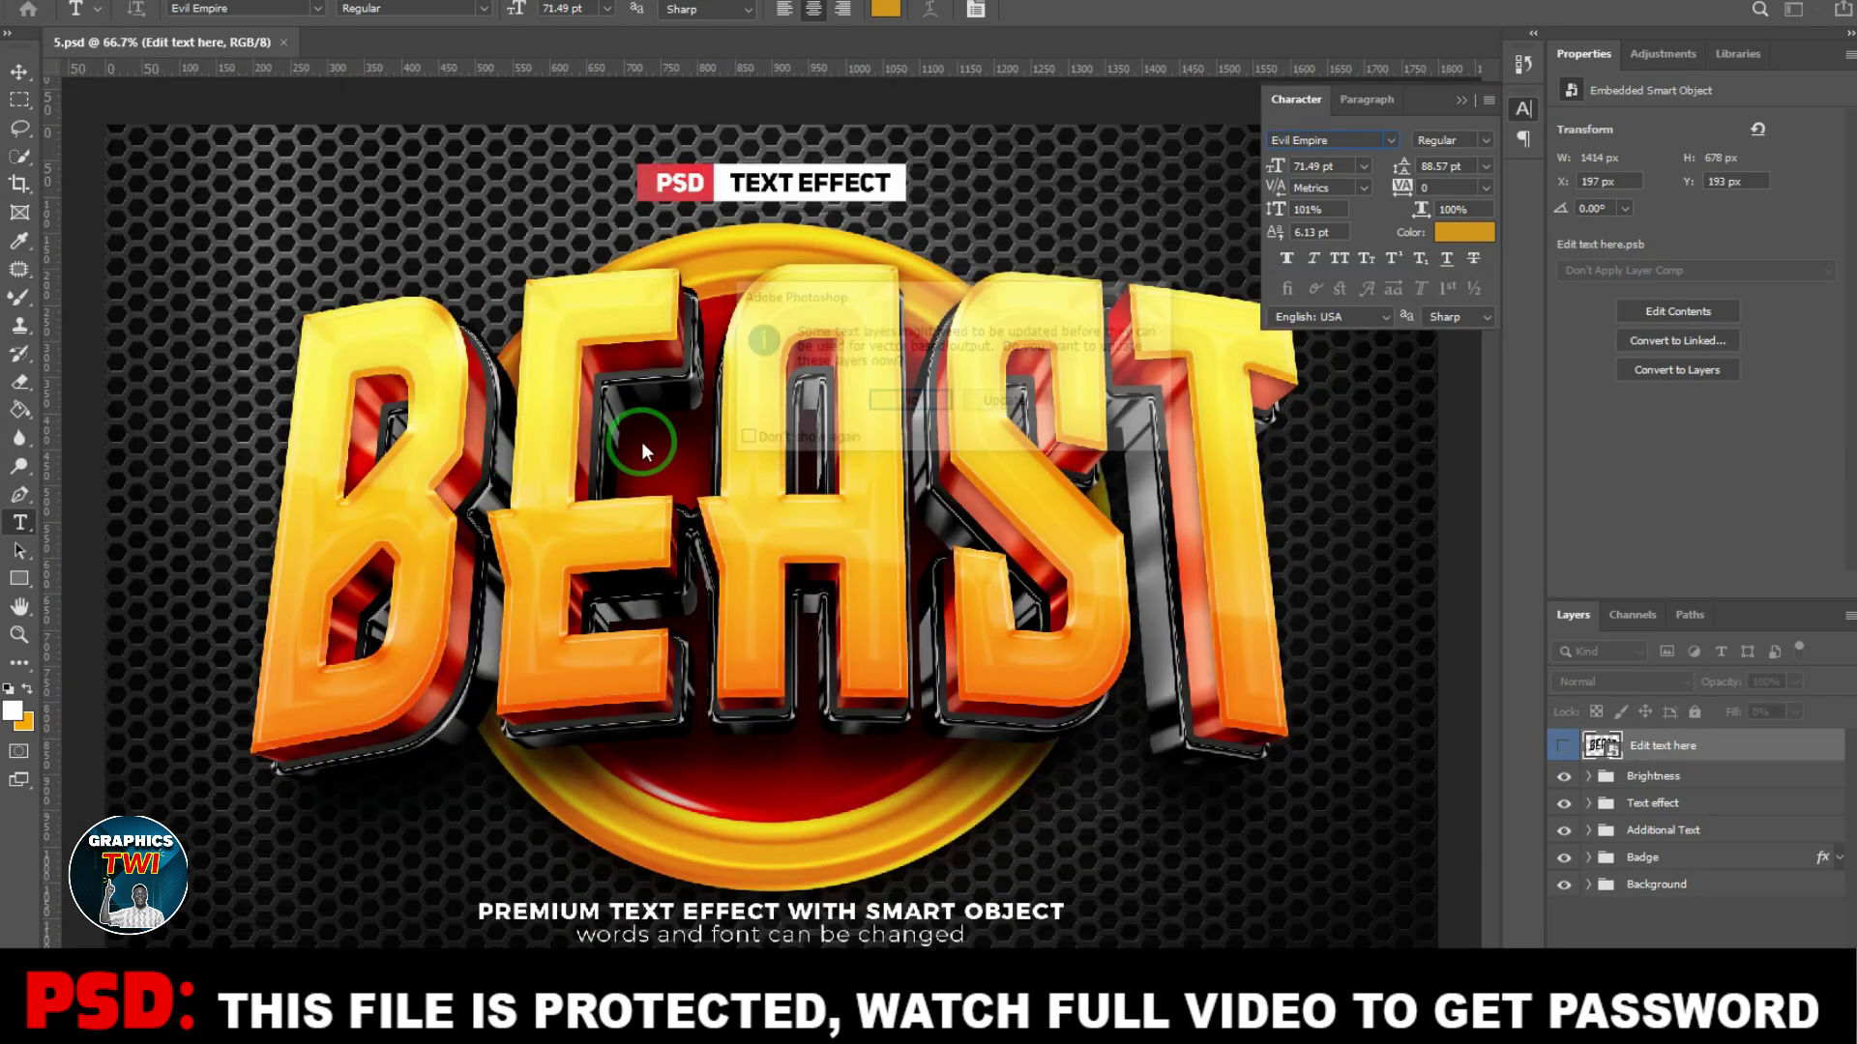
{"action": "left_click", "coordinate": [1462, 101]}
{"action": "left_click", "coordinate": [1565, 748]}
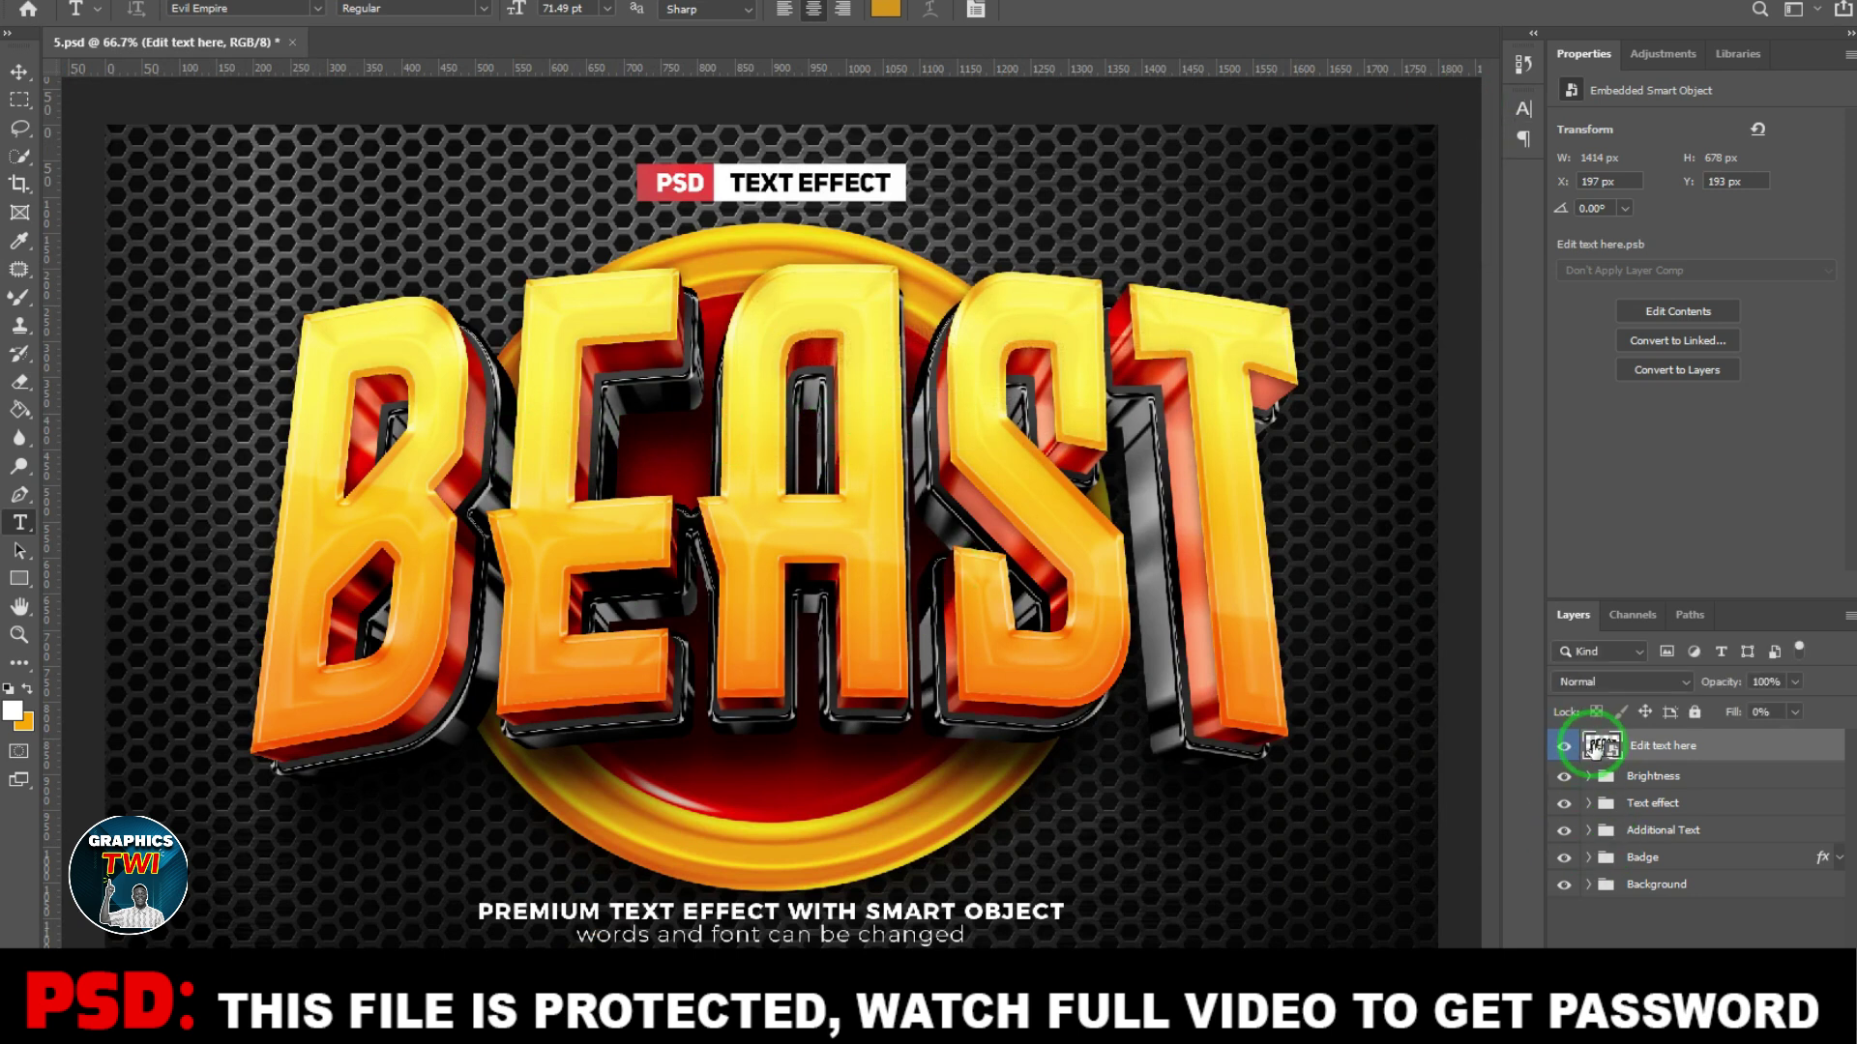
Step: Replace the BEAST smart object's text with NATION
{"action": "double_click", "coordinate": [1600, 746]}
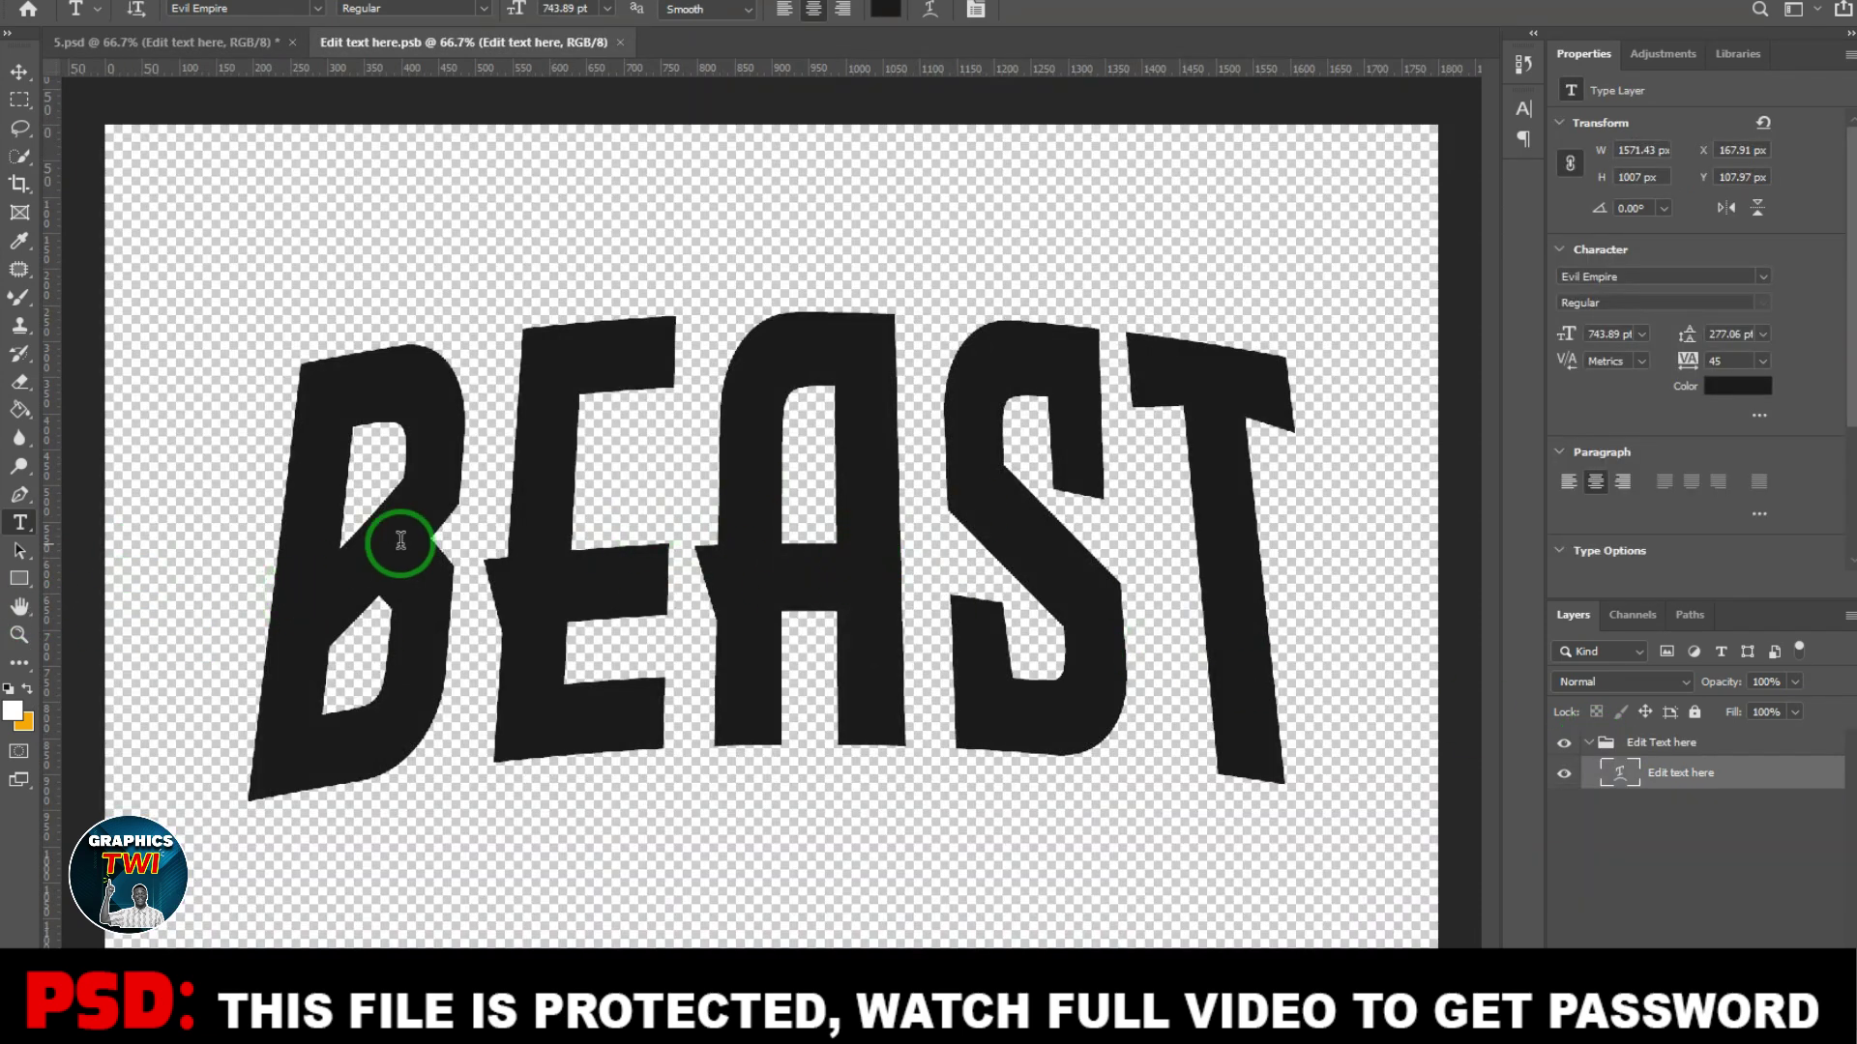
{"action": "left_click_drag", "start_coordinate": [299, 531], "coordinate": [1139, 510]}
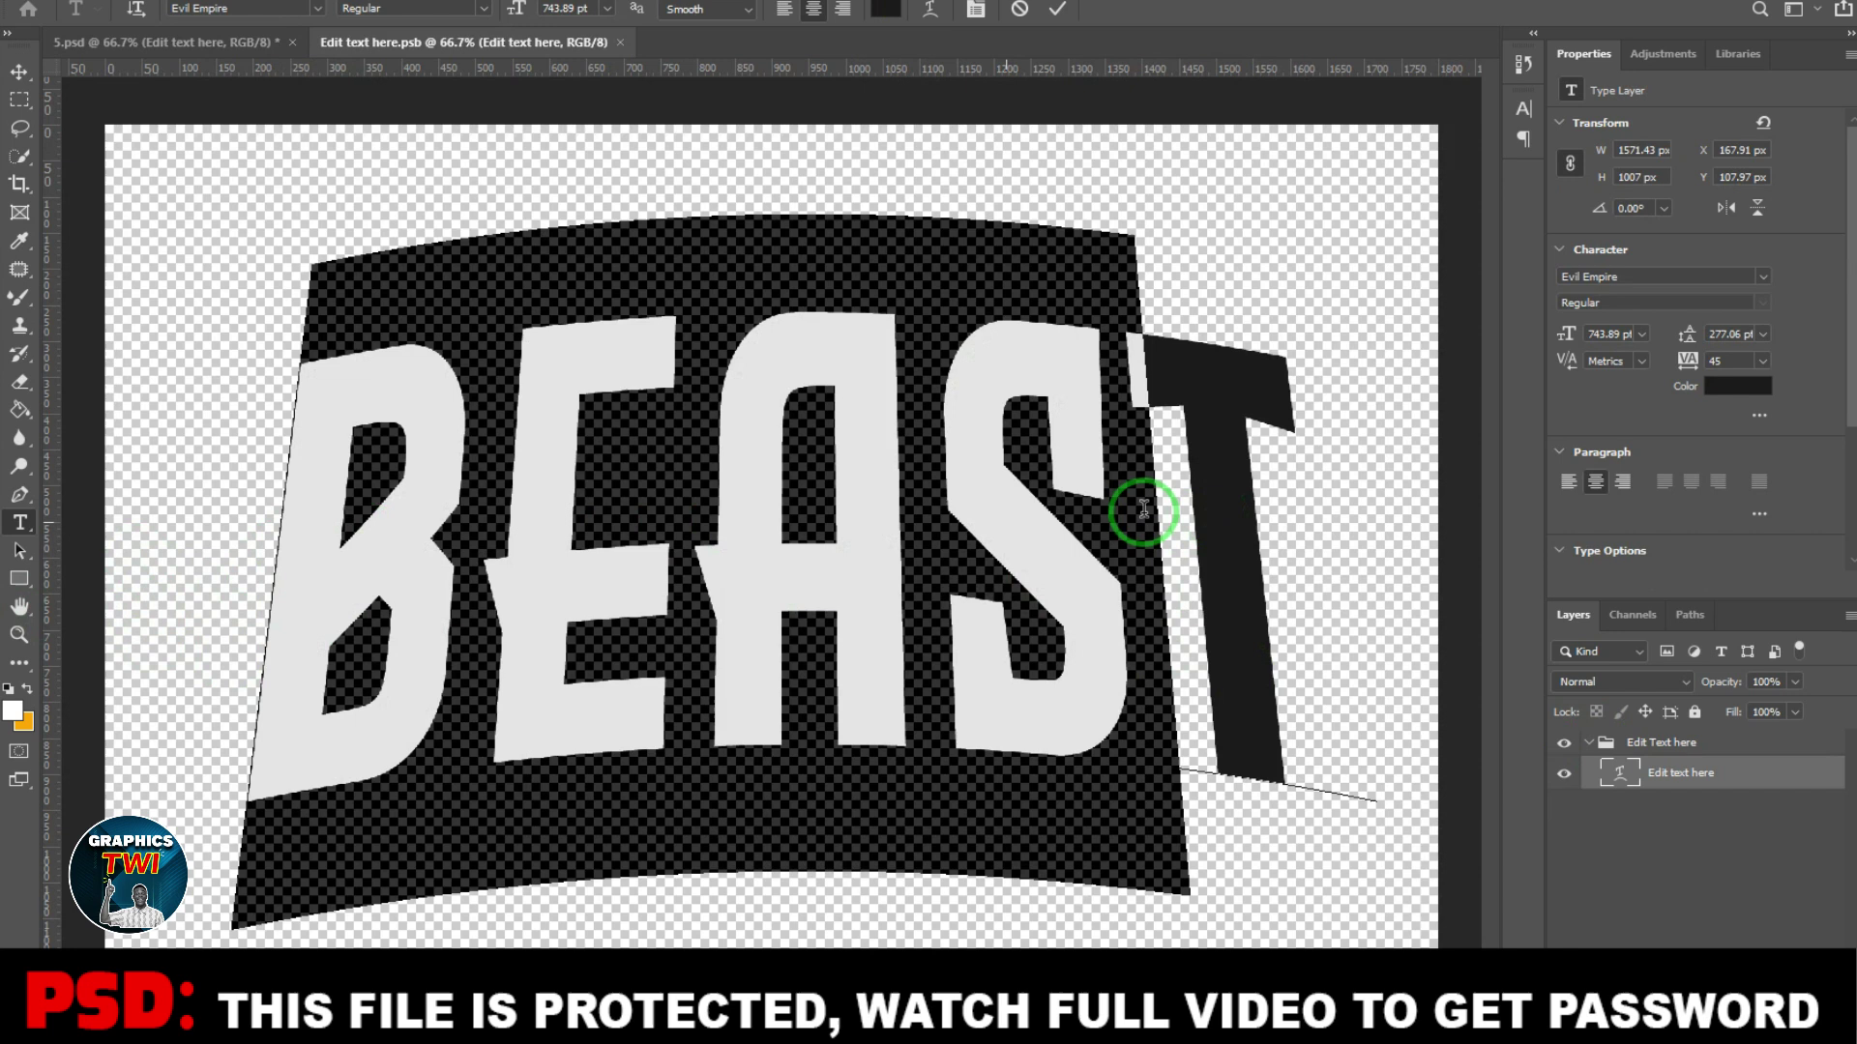
{"action": "left_click_drag", "start_coordinate": [298, 580], "coordinate": [1644, 587]}
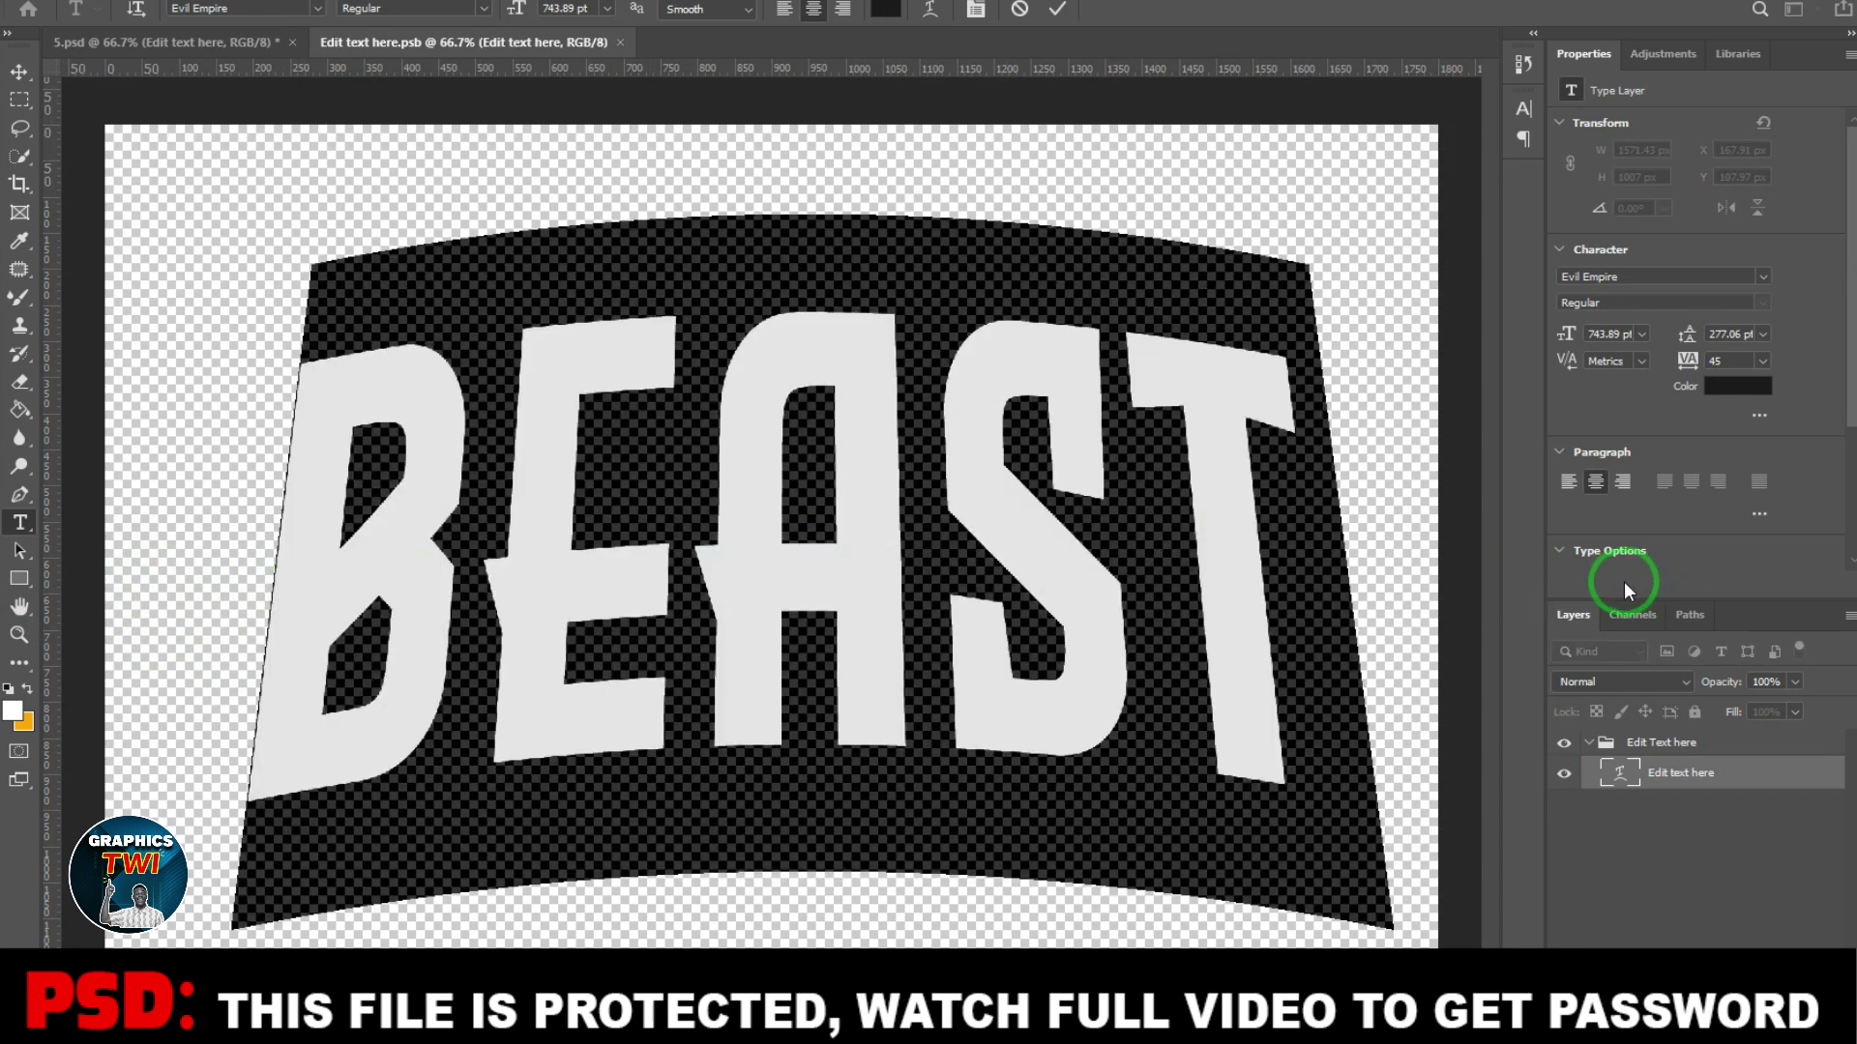
{"action": "key", "text": "BackSpace"}
{"action": "key", "text": "BackSpace"}
{"action": "key", "text": "Delete"}
{"action": "key", "text": "Delete"}
{"action": "key", "text": "BackSpace"}
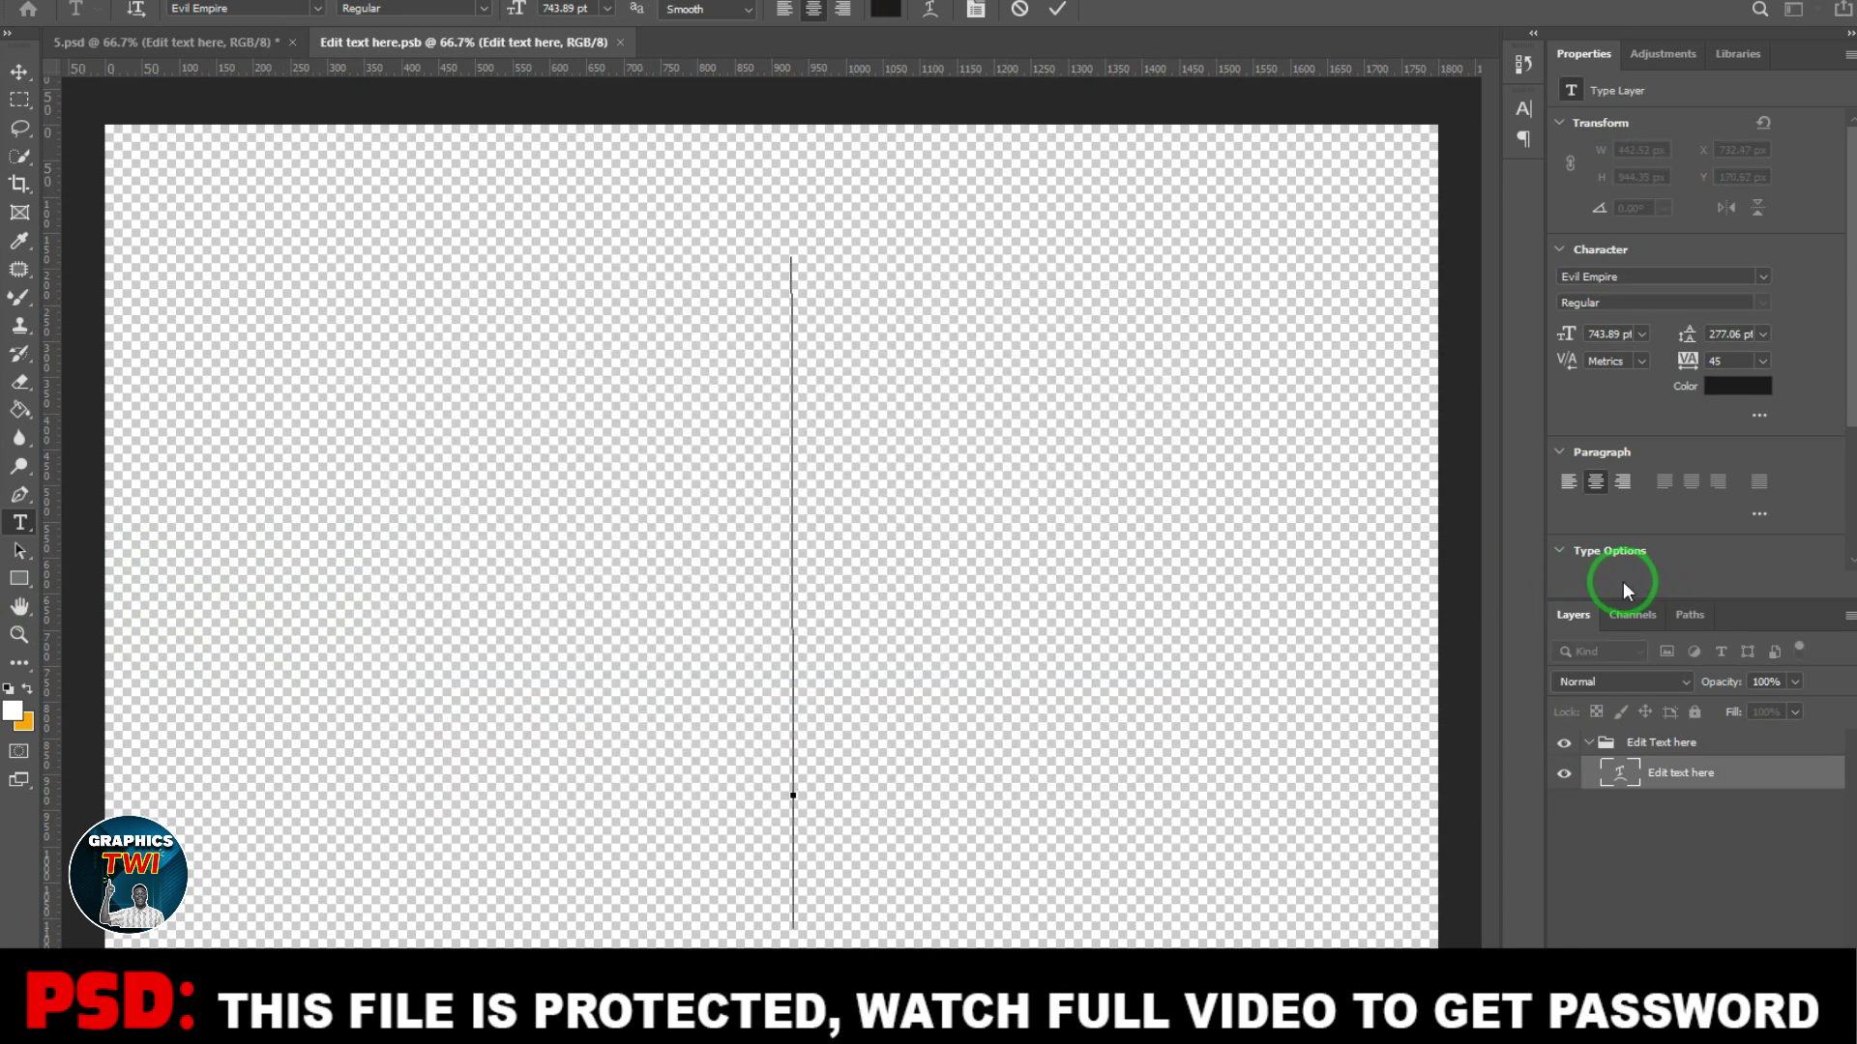
{"action": "type", "text": "NATI"}
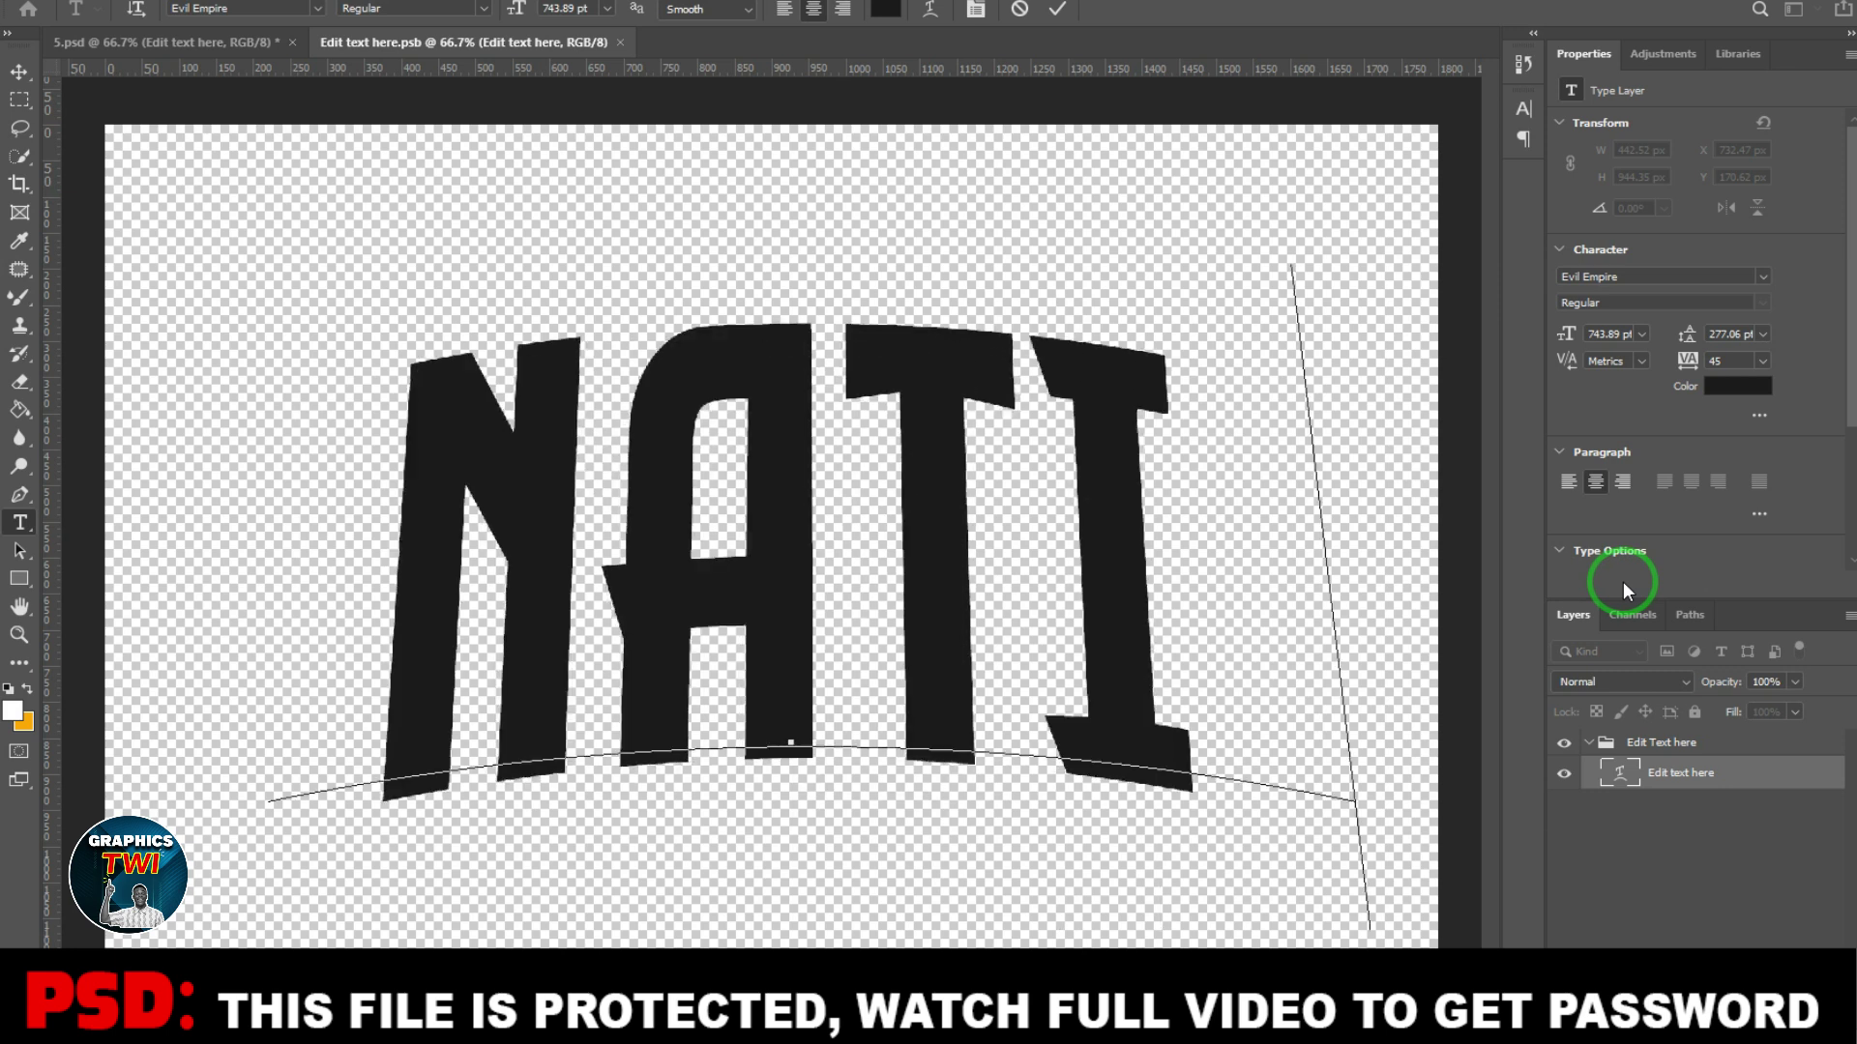
{"action": "type", "text": "ON"}
Step: Set the NATION warp's Vertical Distortion and Bend both to 0
{"action": "key", "text": "ctrl+a"}
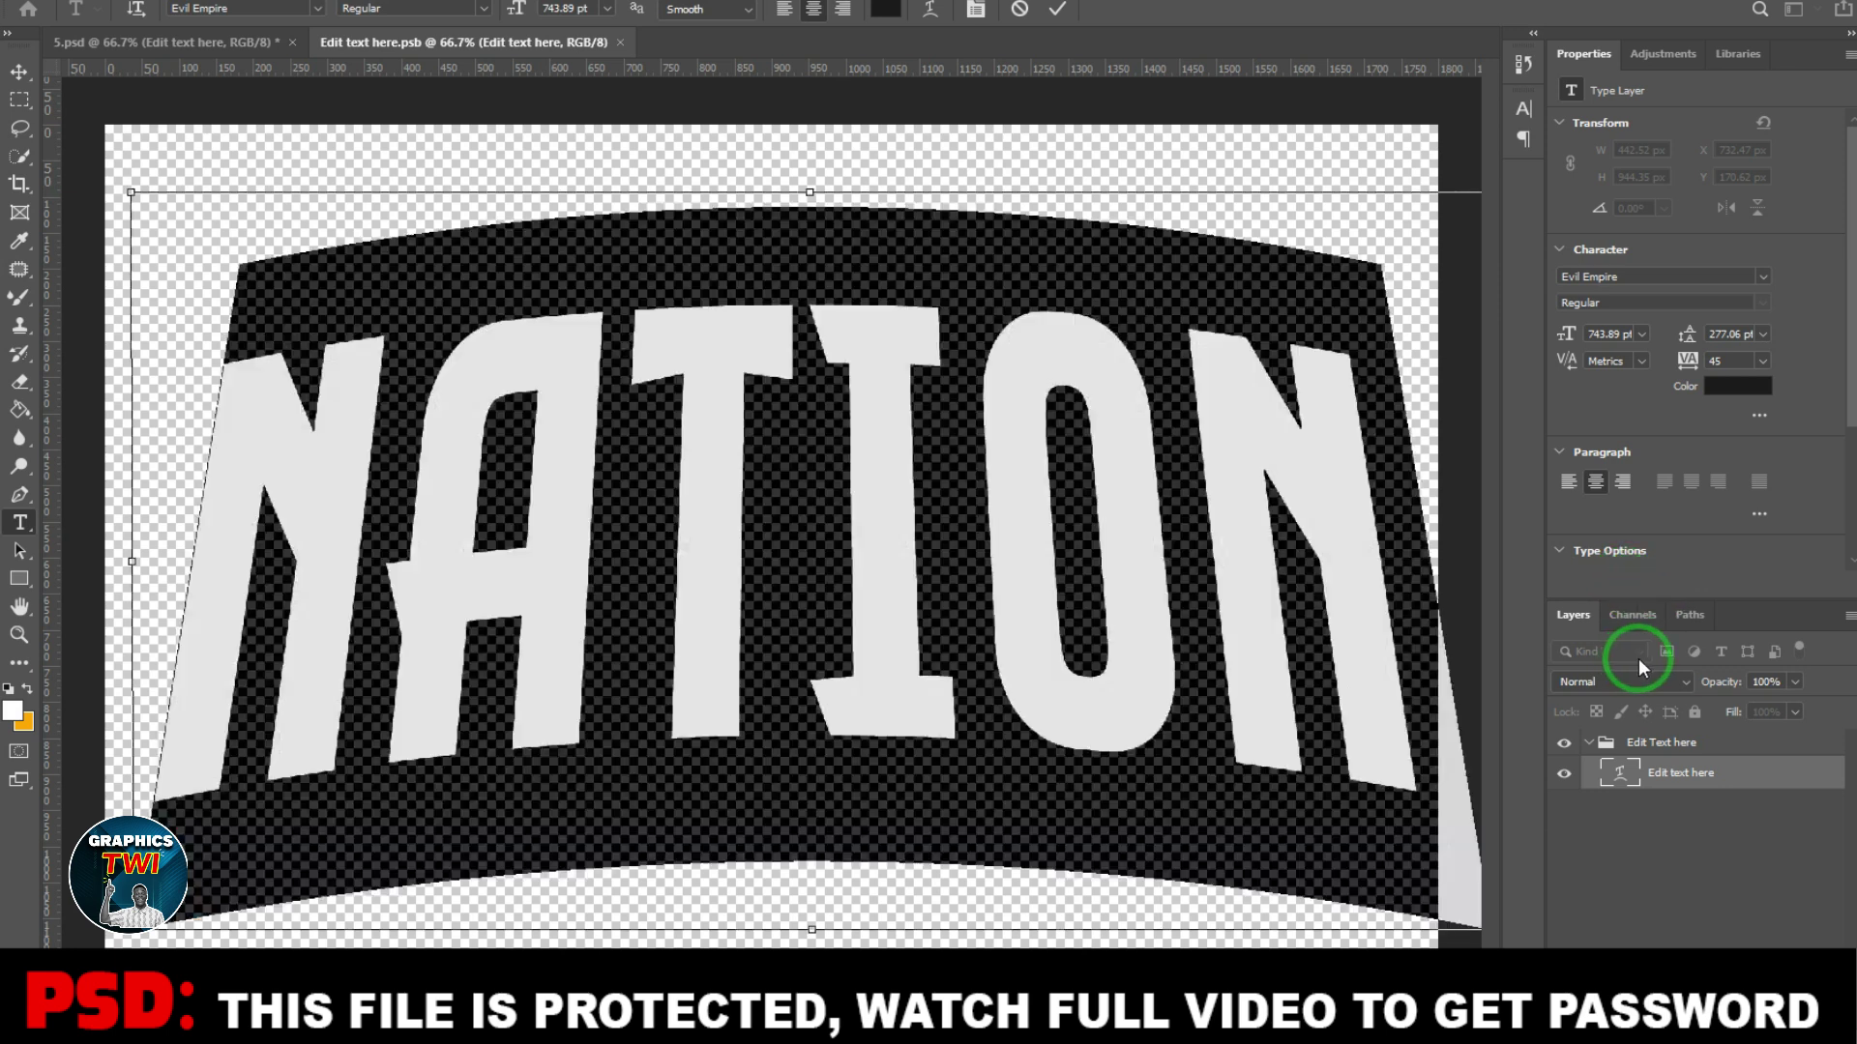
{"action": "left_click", "coordinate": [984, 9]}
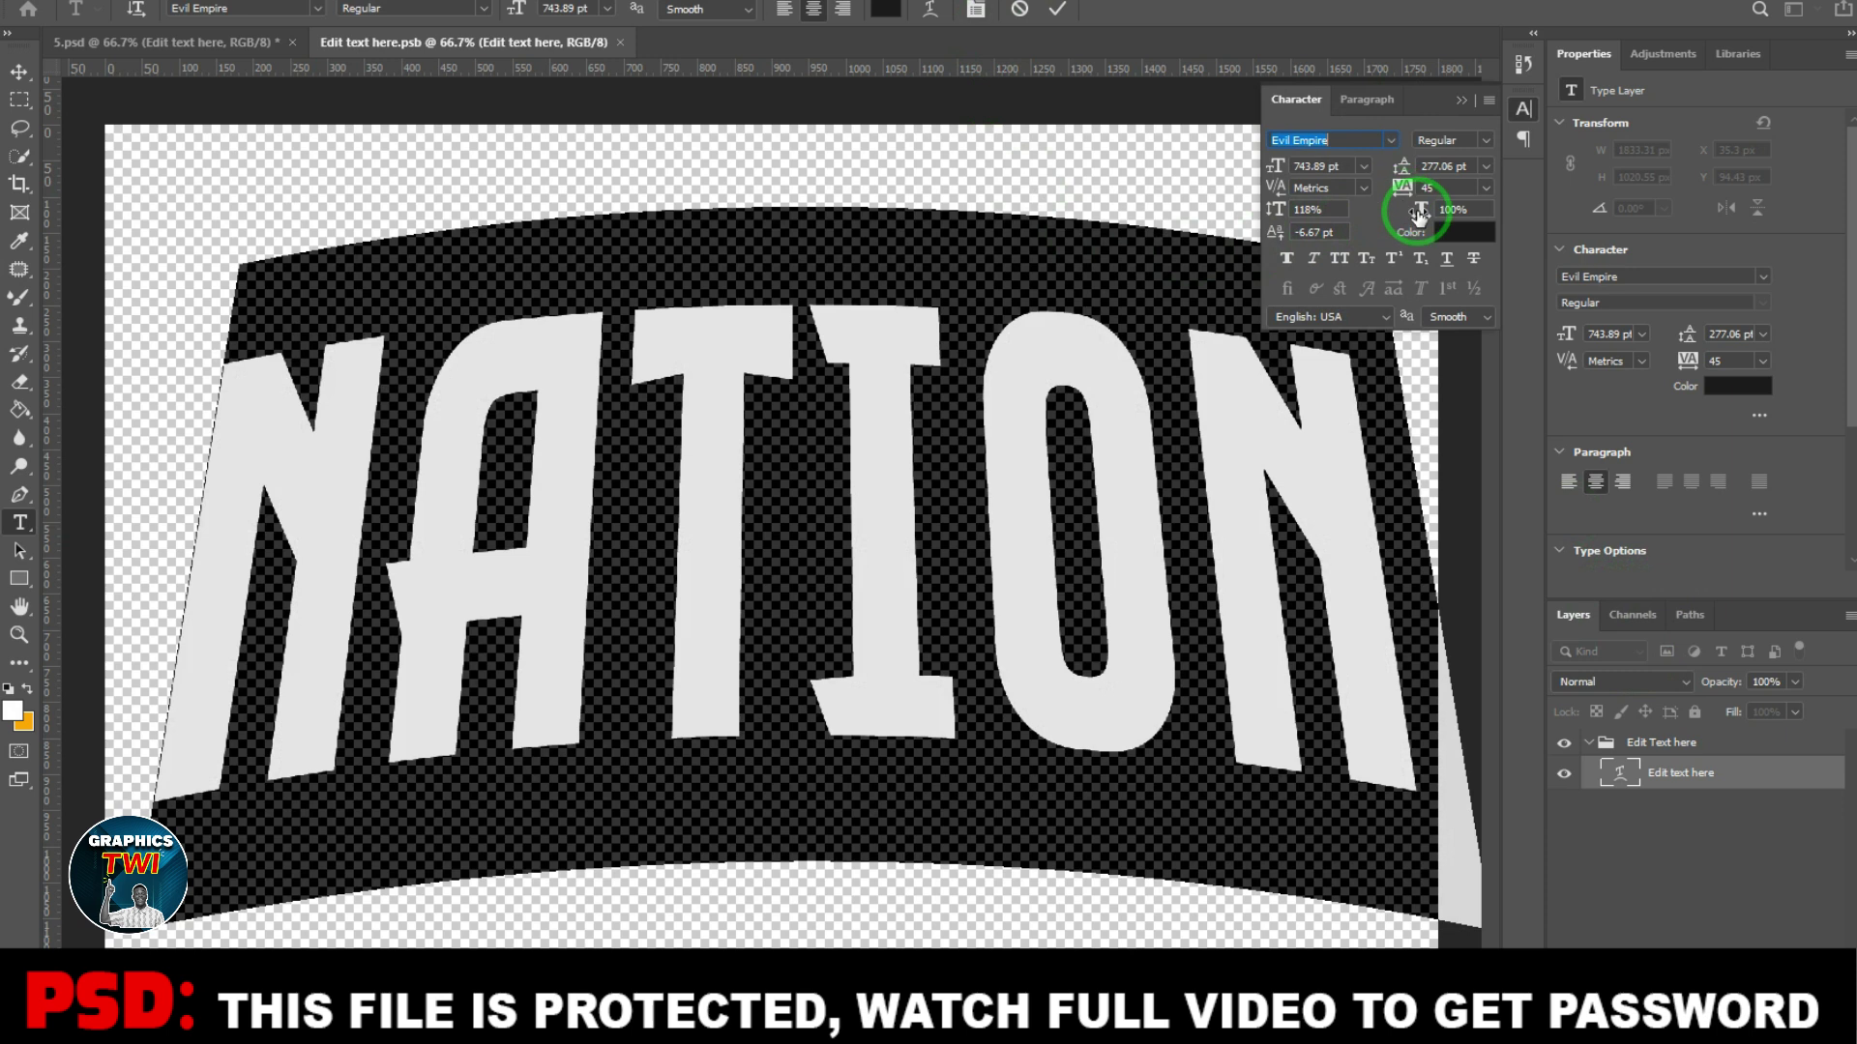
{"action": "left_click", "coordinate": [974, 12]}
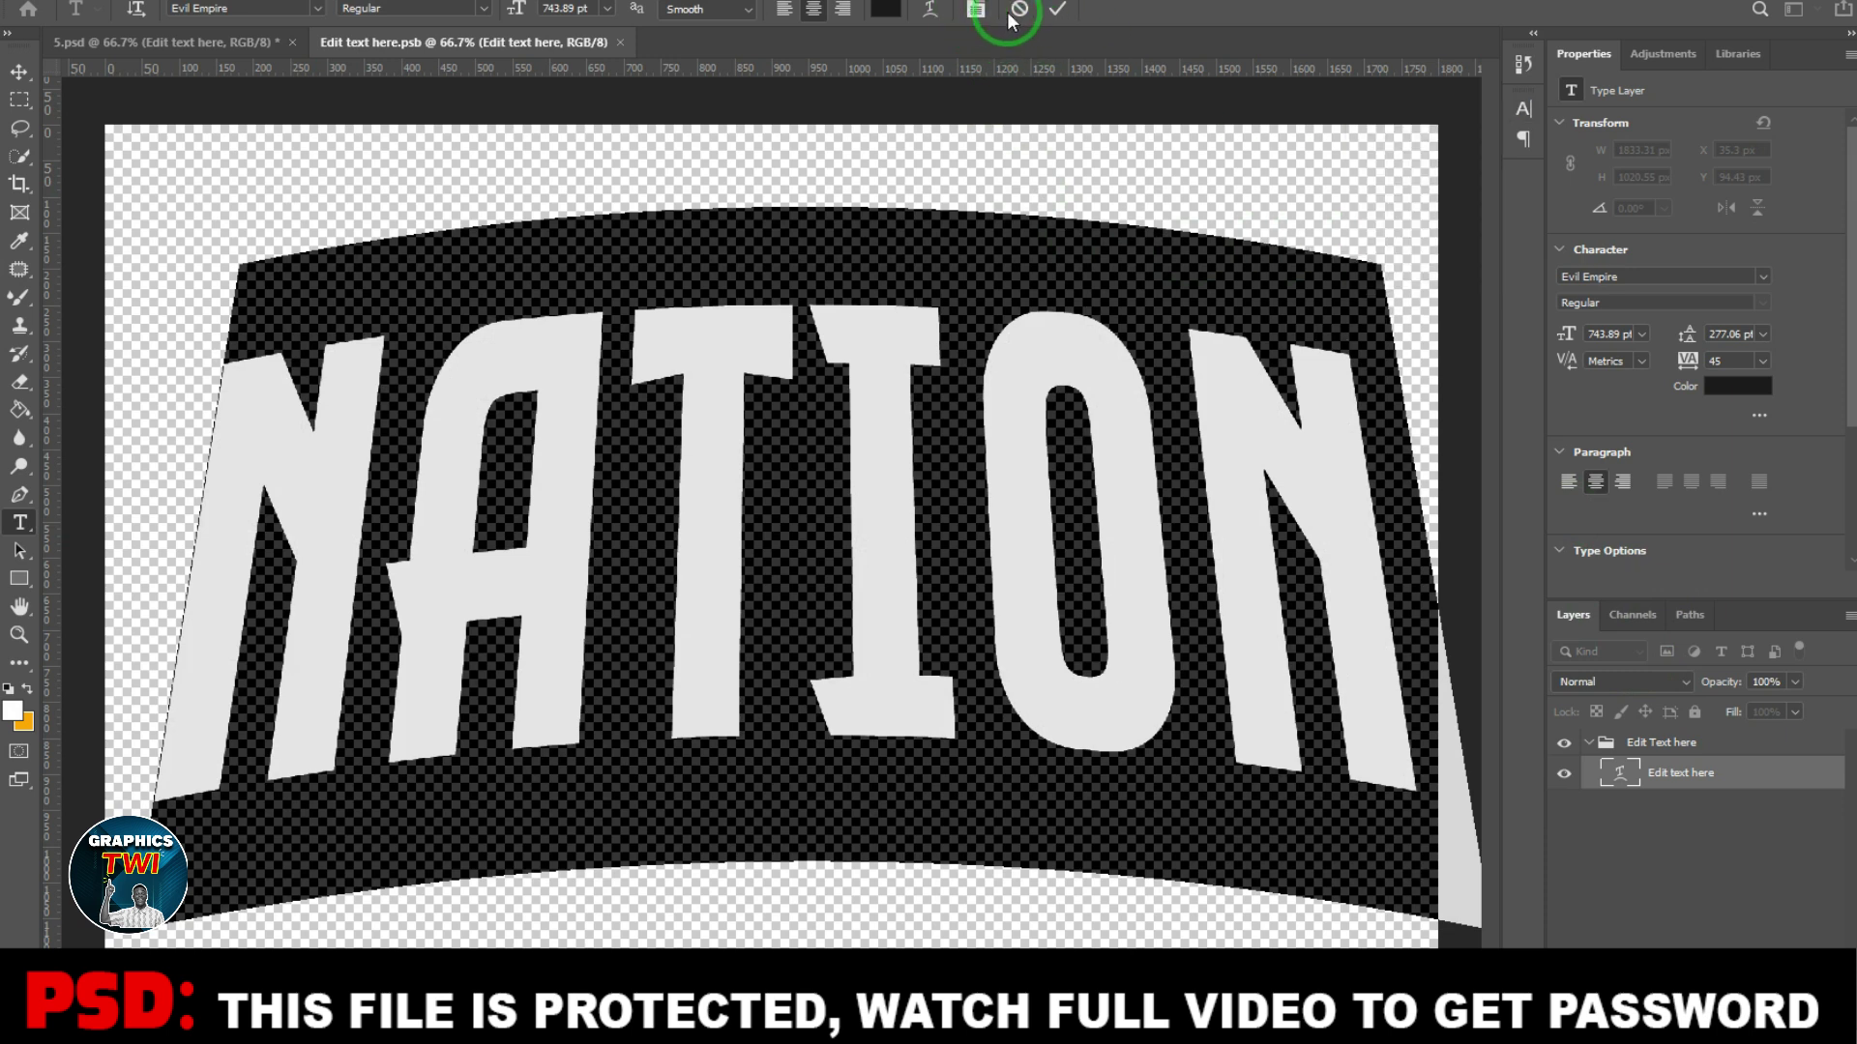
{"action": "left_click", "coordinate": [934, 14]}
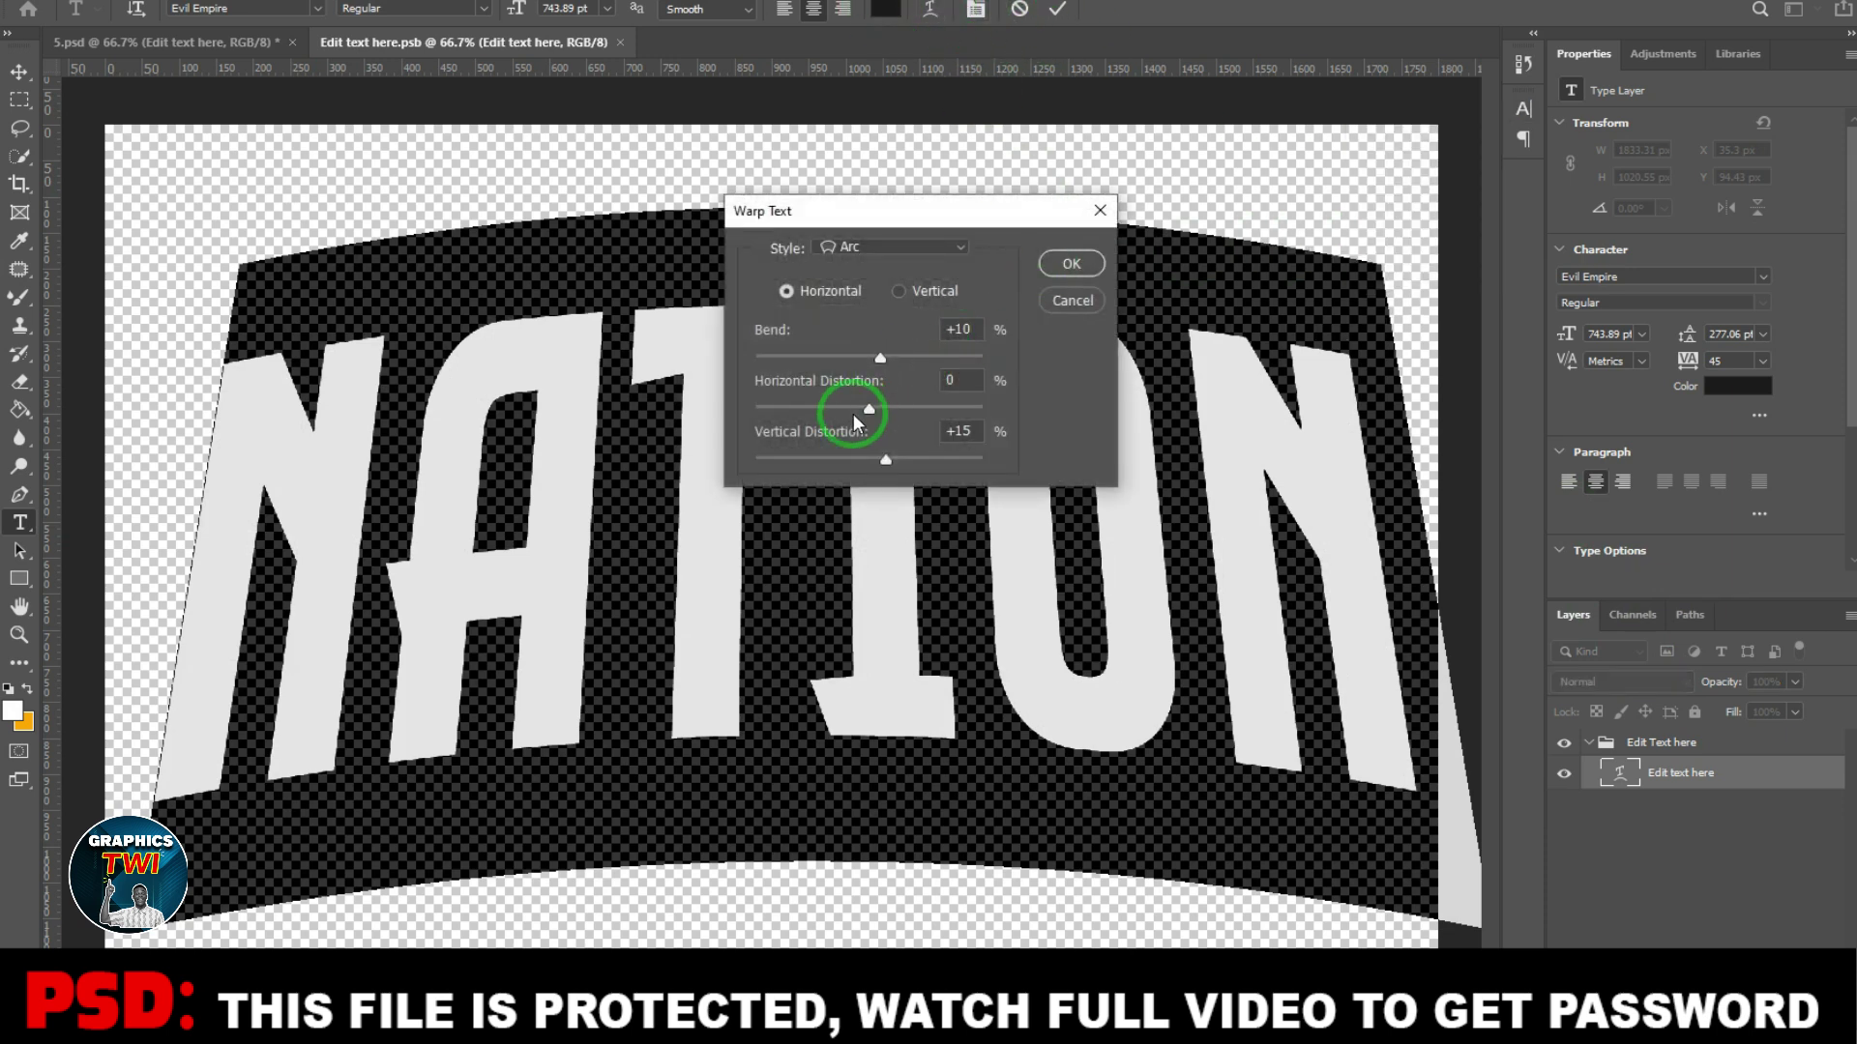
{"action": "left_click", "coordinate": [967, 432]}
{"action": "double_click", "coordinate": [967, 432]}
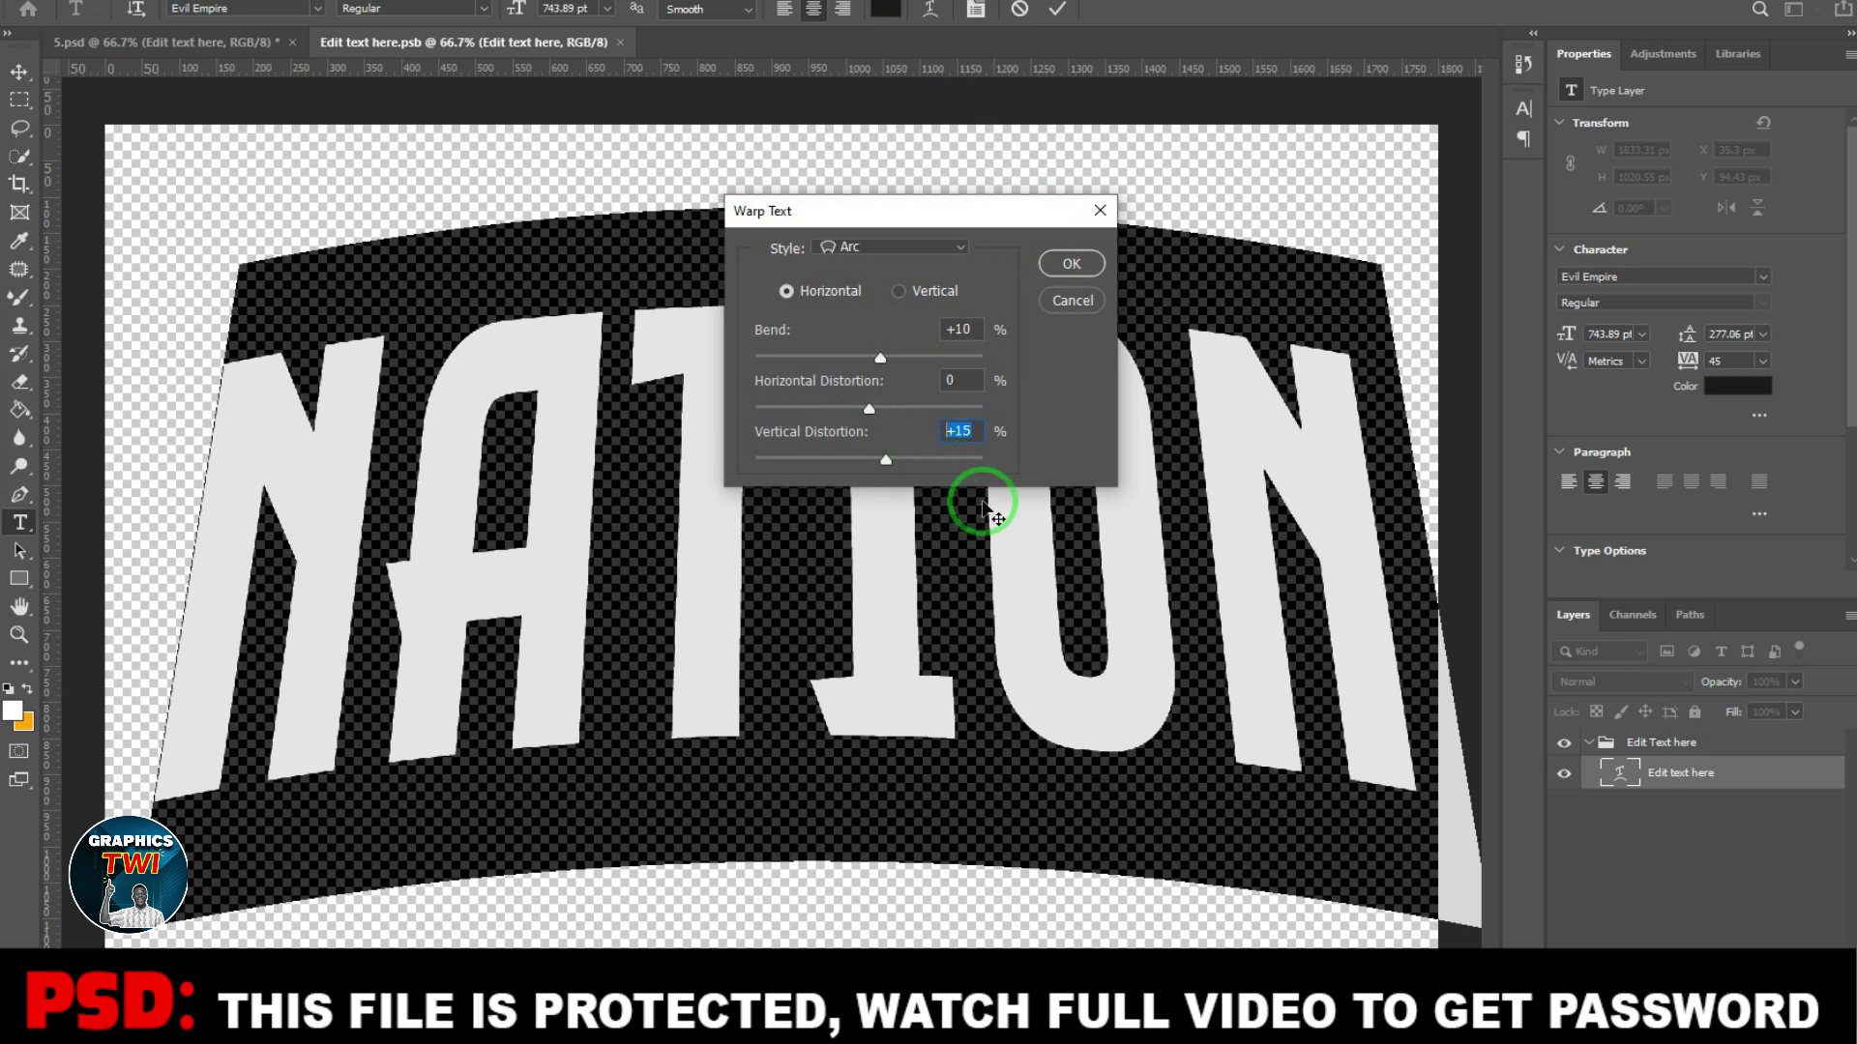
{"action": "type", "text": "0"}
{"action": "key", "text": "Return"}
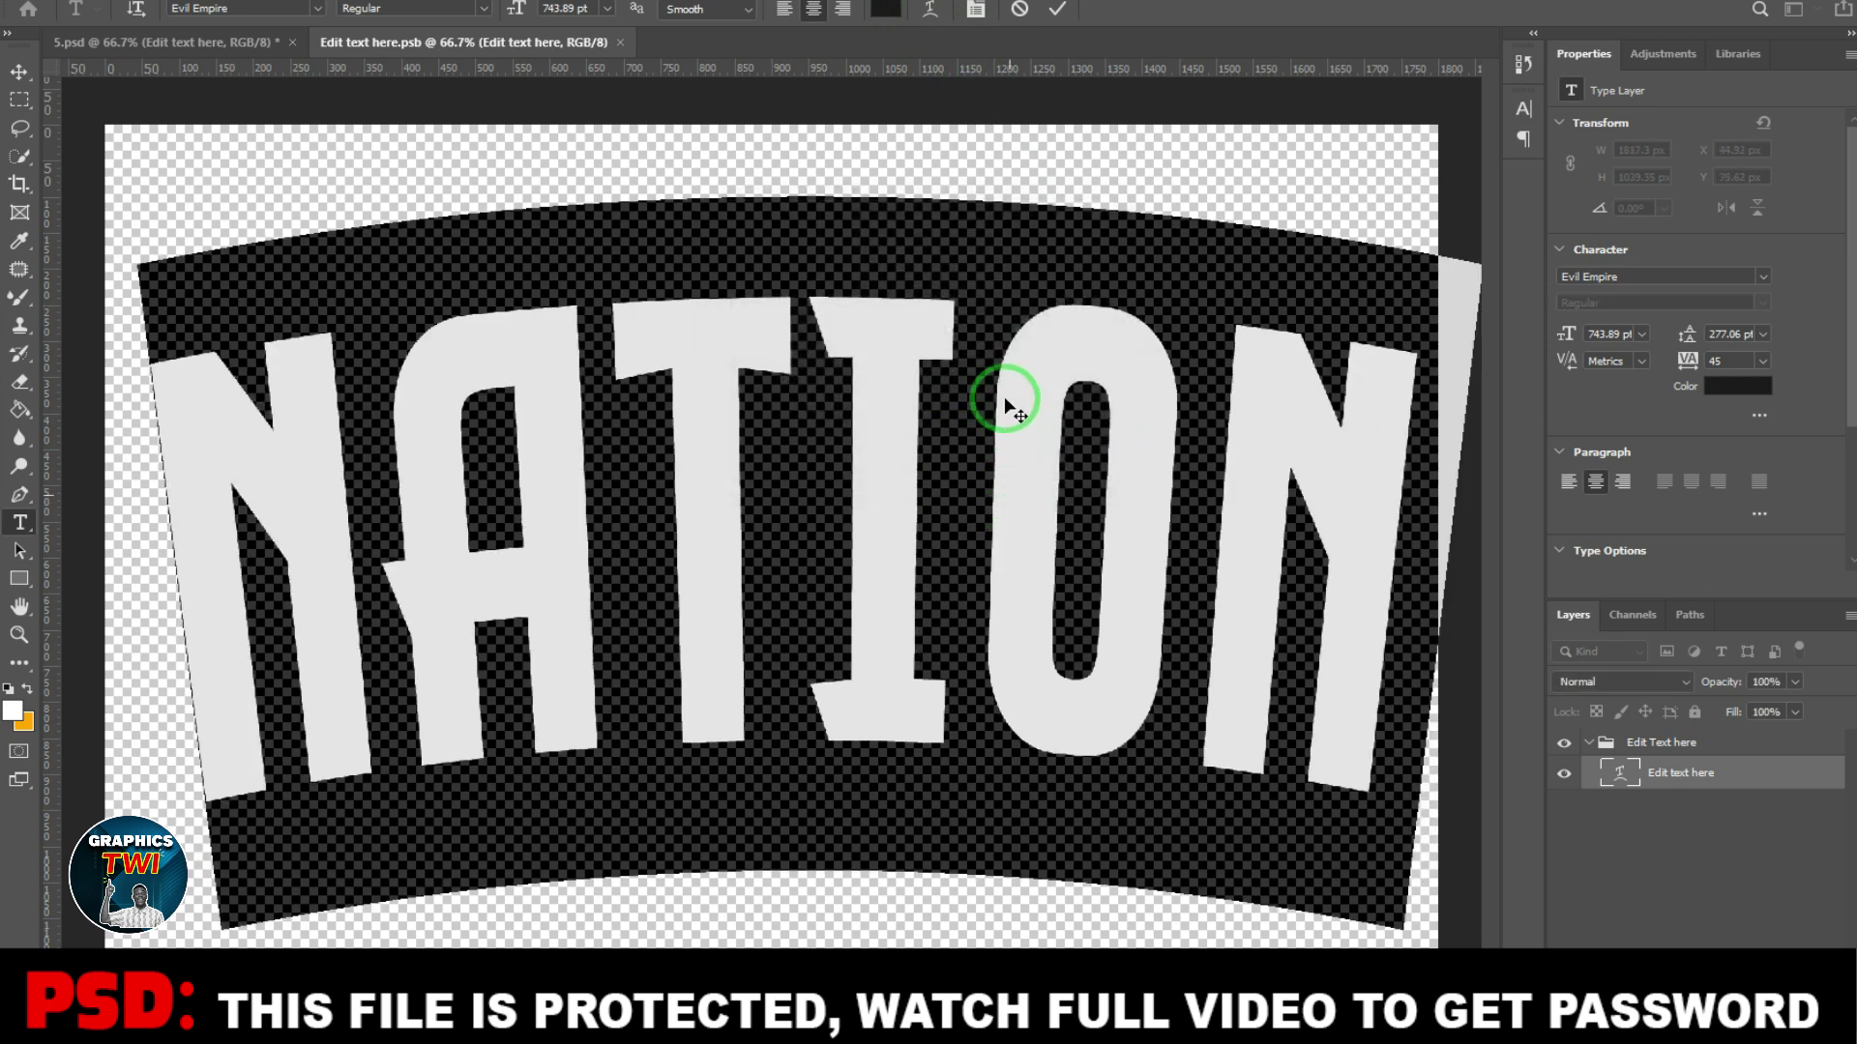
{"action": "left_click", "coordinate": [980, 12]}
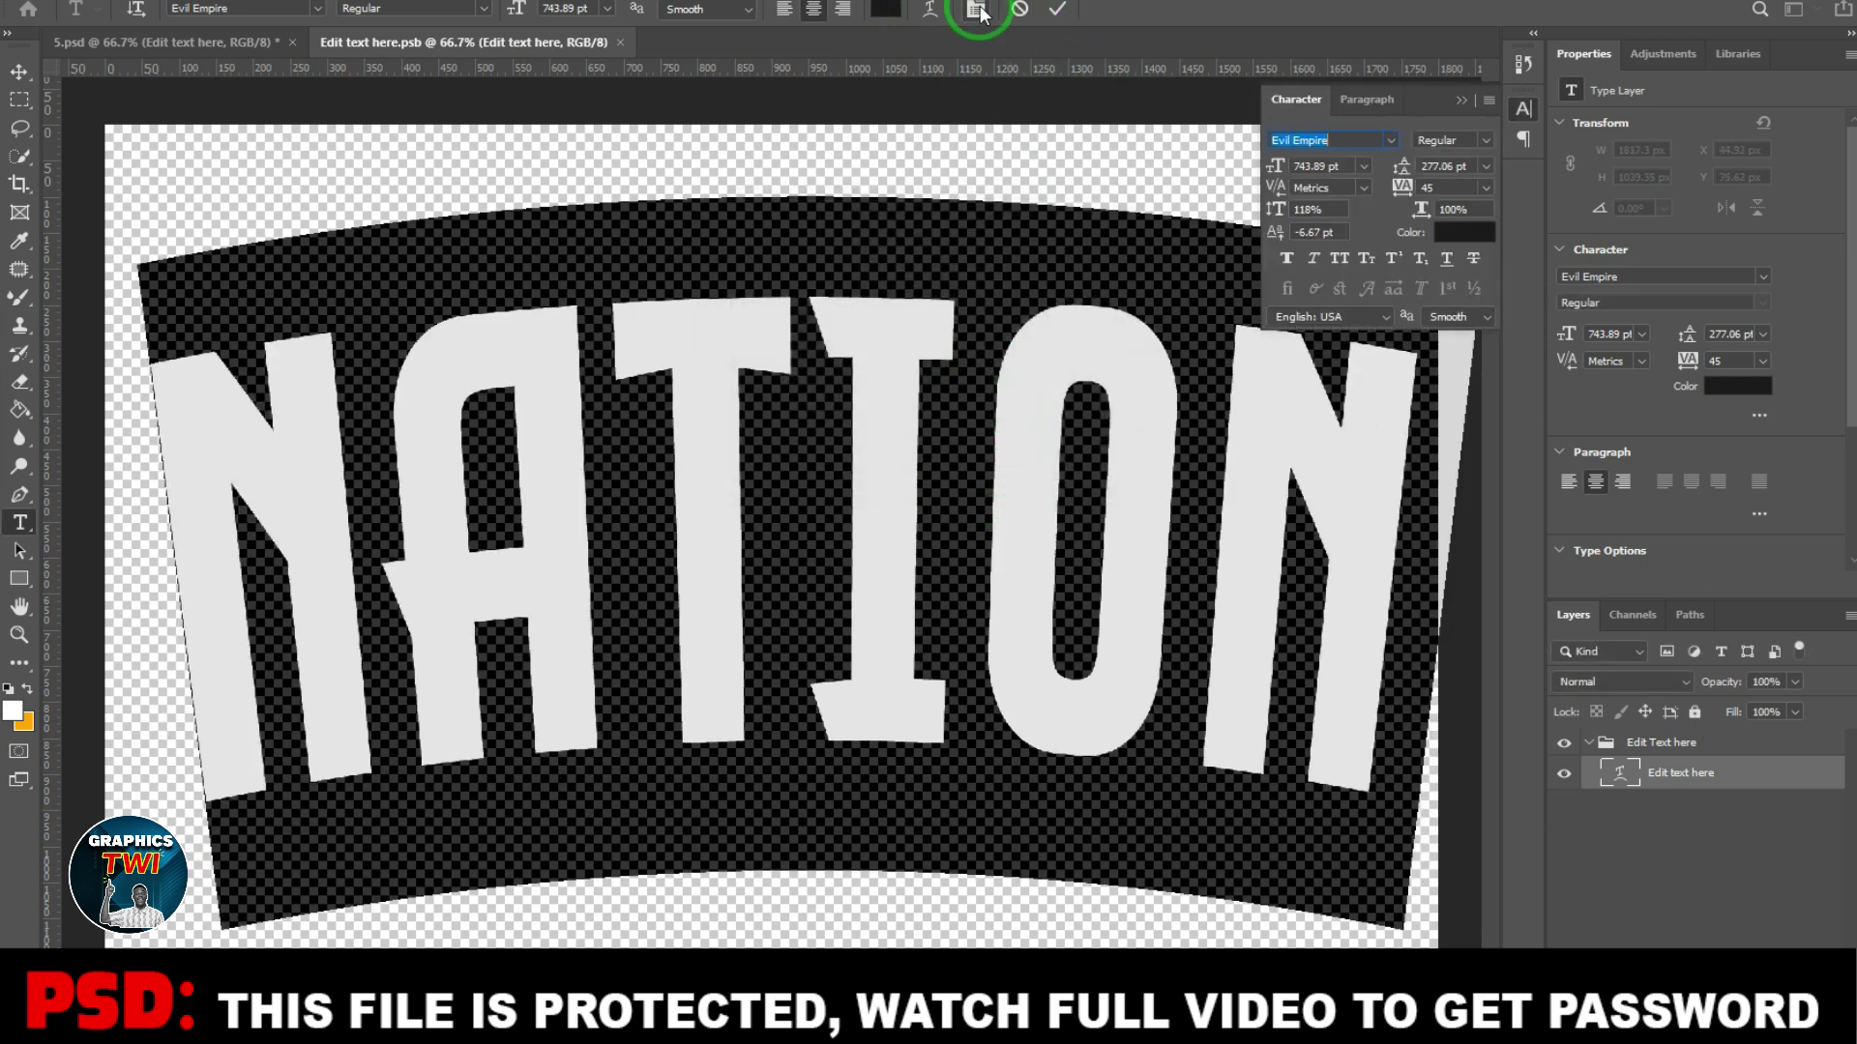
{"action": "left_click", "coordinate": [930, 10]}
{"action": "left_click_drag", "start_coordinate": [981, 336], "coordinate": [936, 330]}
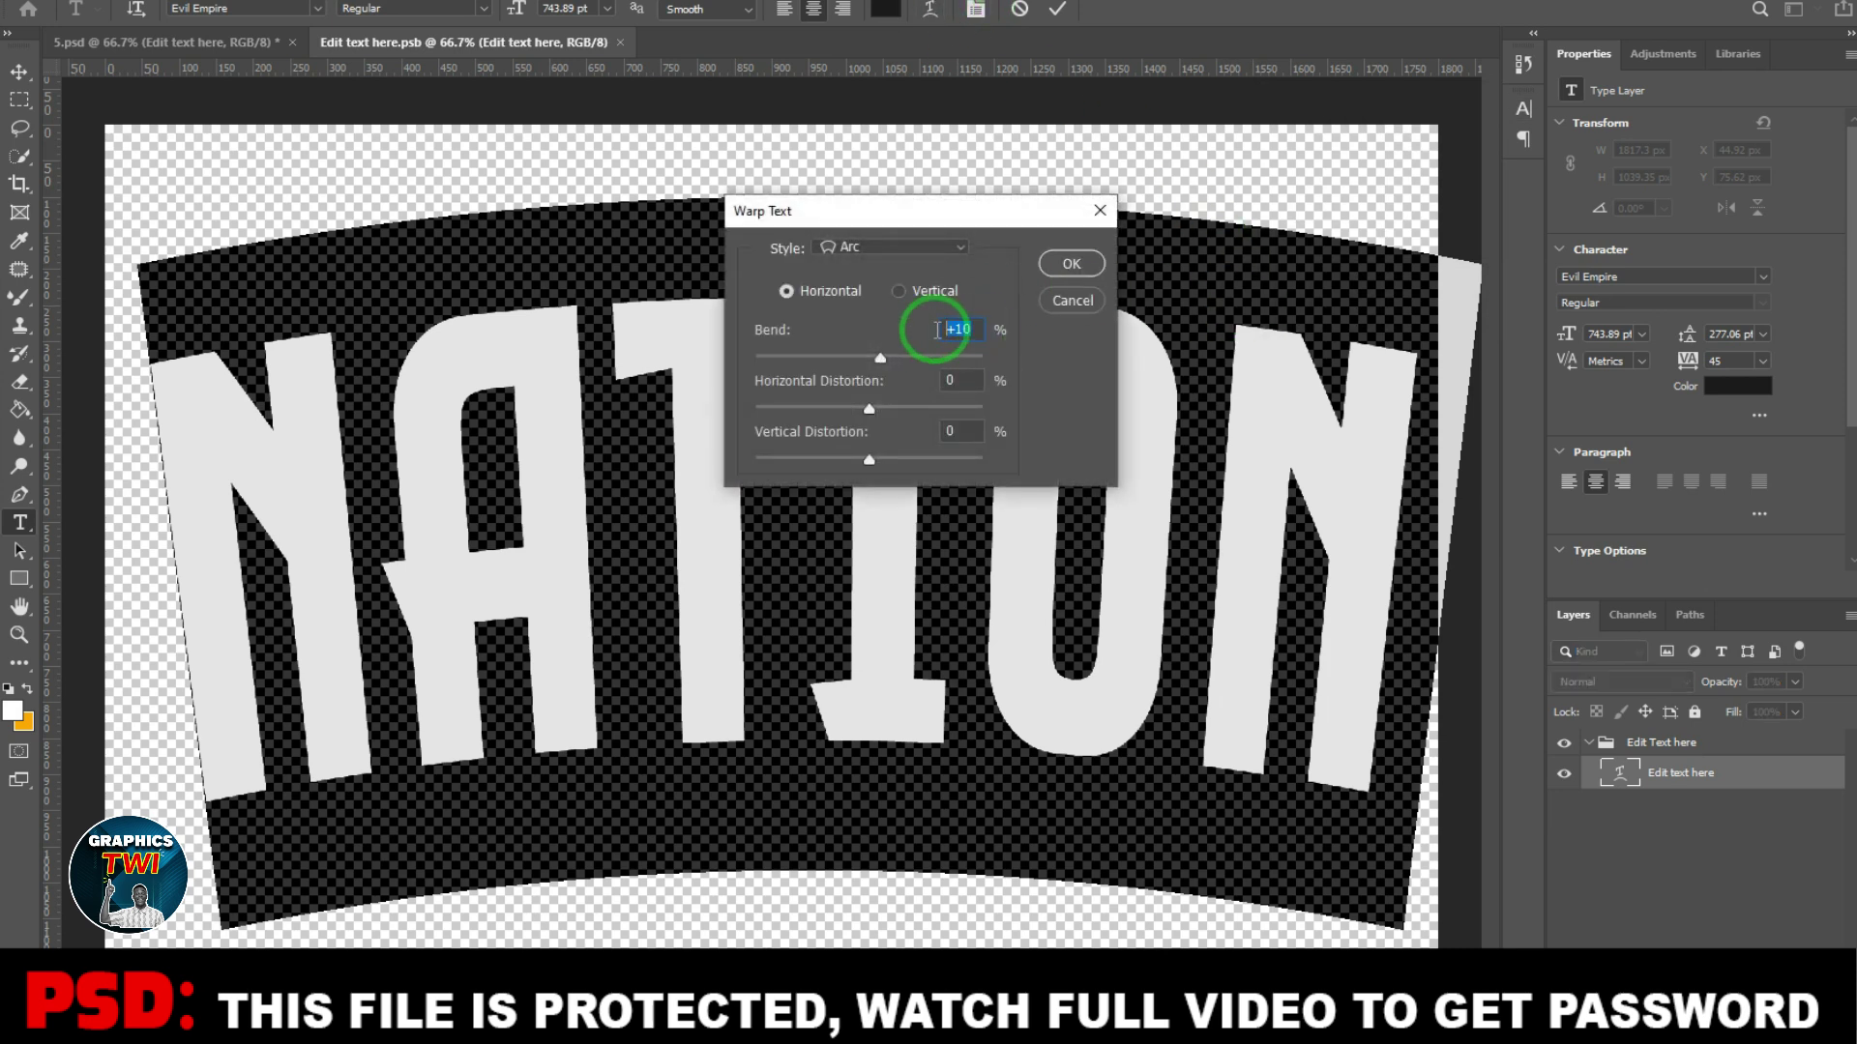
{"action": "type", "text": "0"}
{"action": "key", "text": "Return"}
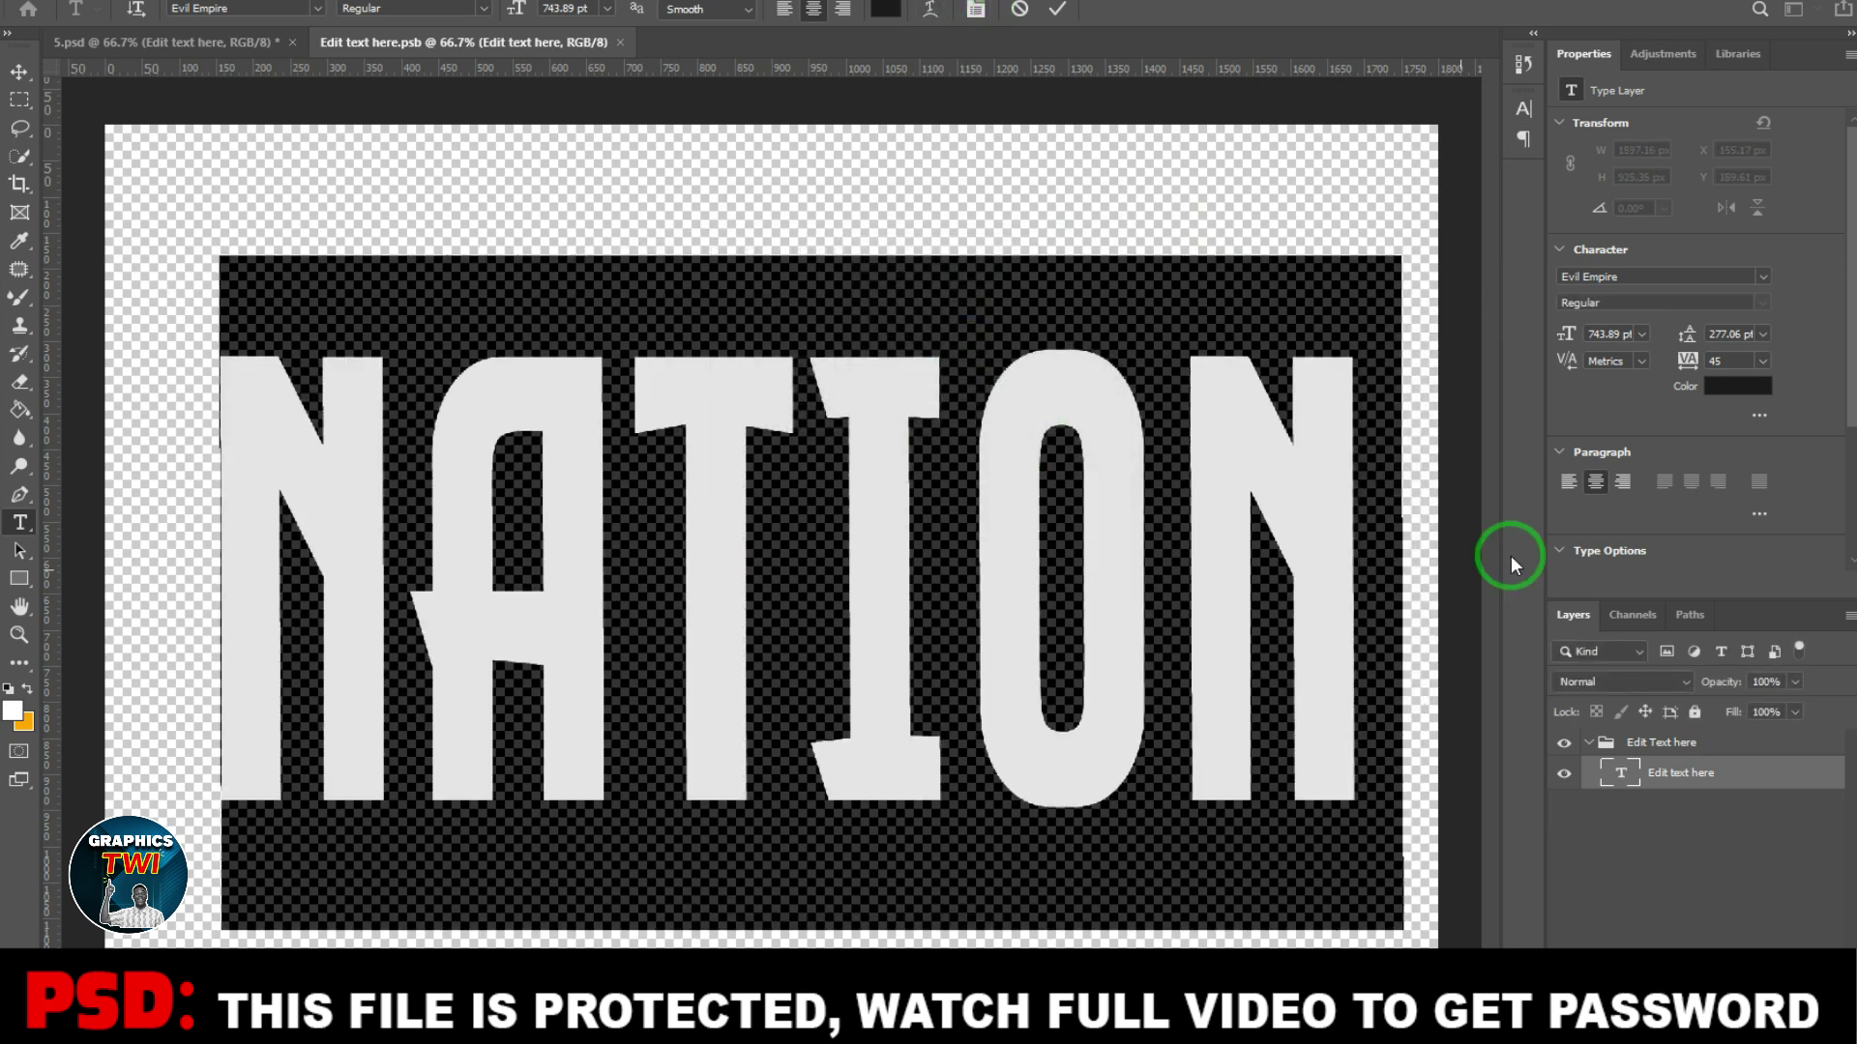
Step: Set NATION in the Kejaxi font
{"action": "left_click", "coordinate": [1049, 11]}
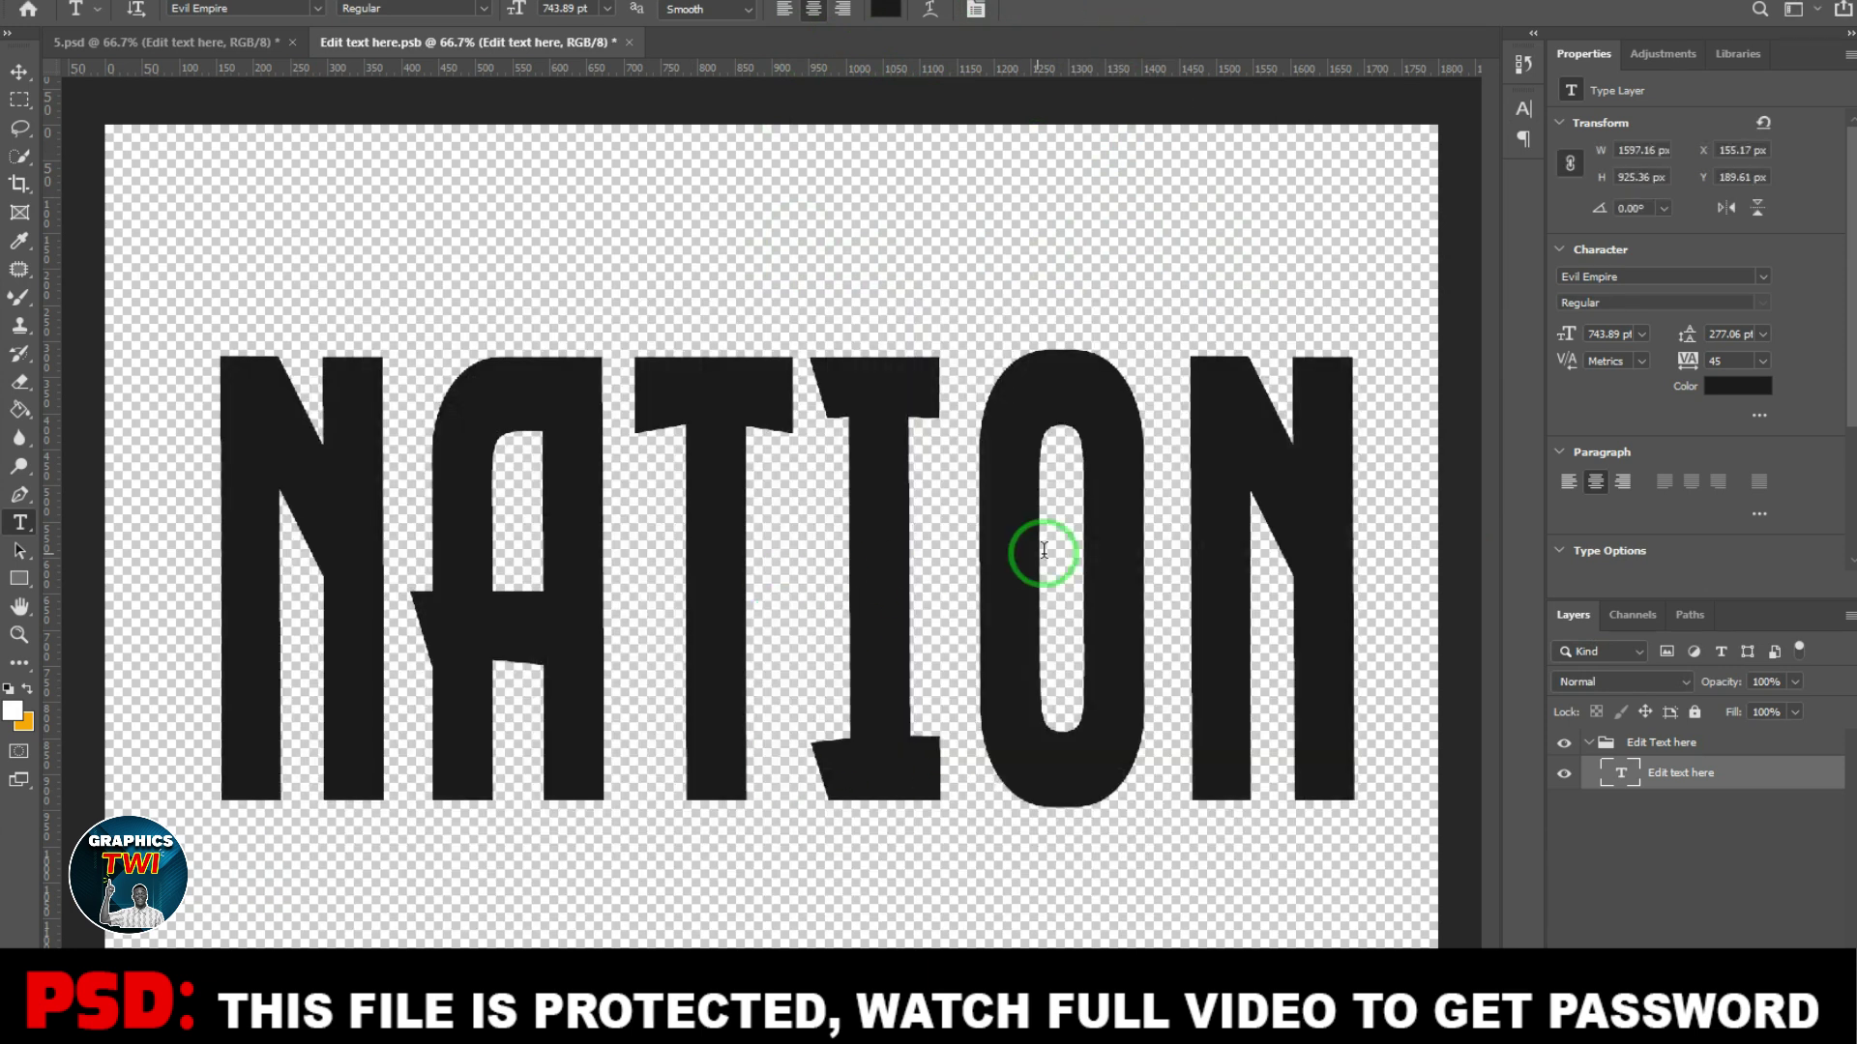
{"action": "left_click", "coordinate": [976, 9]}
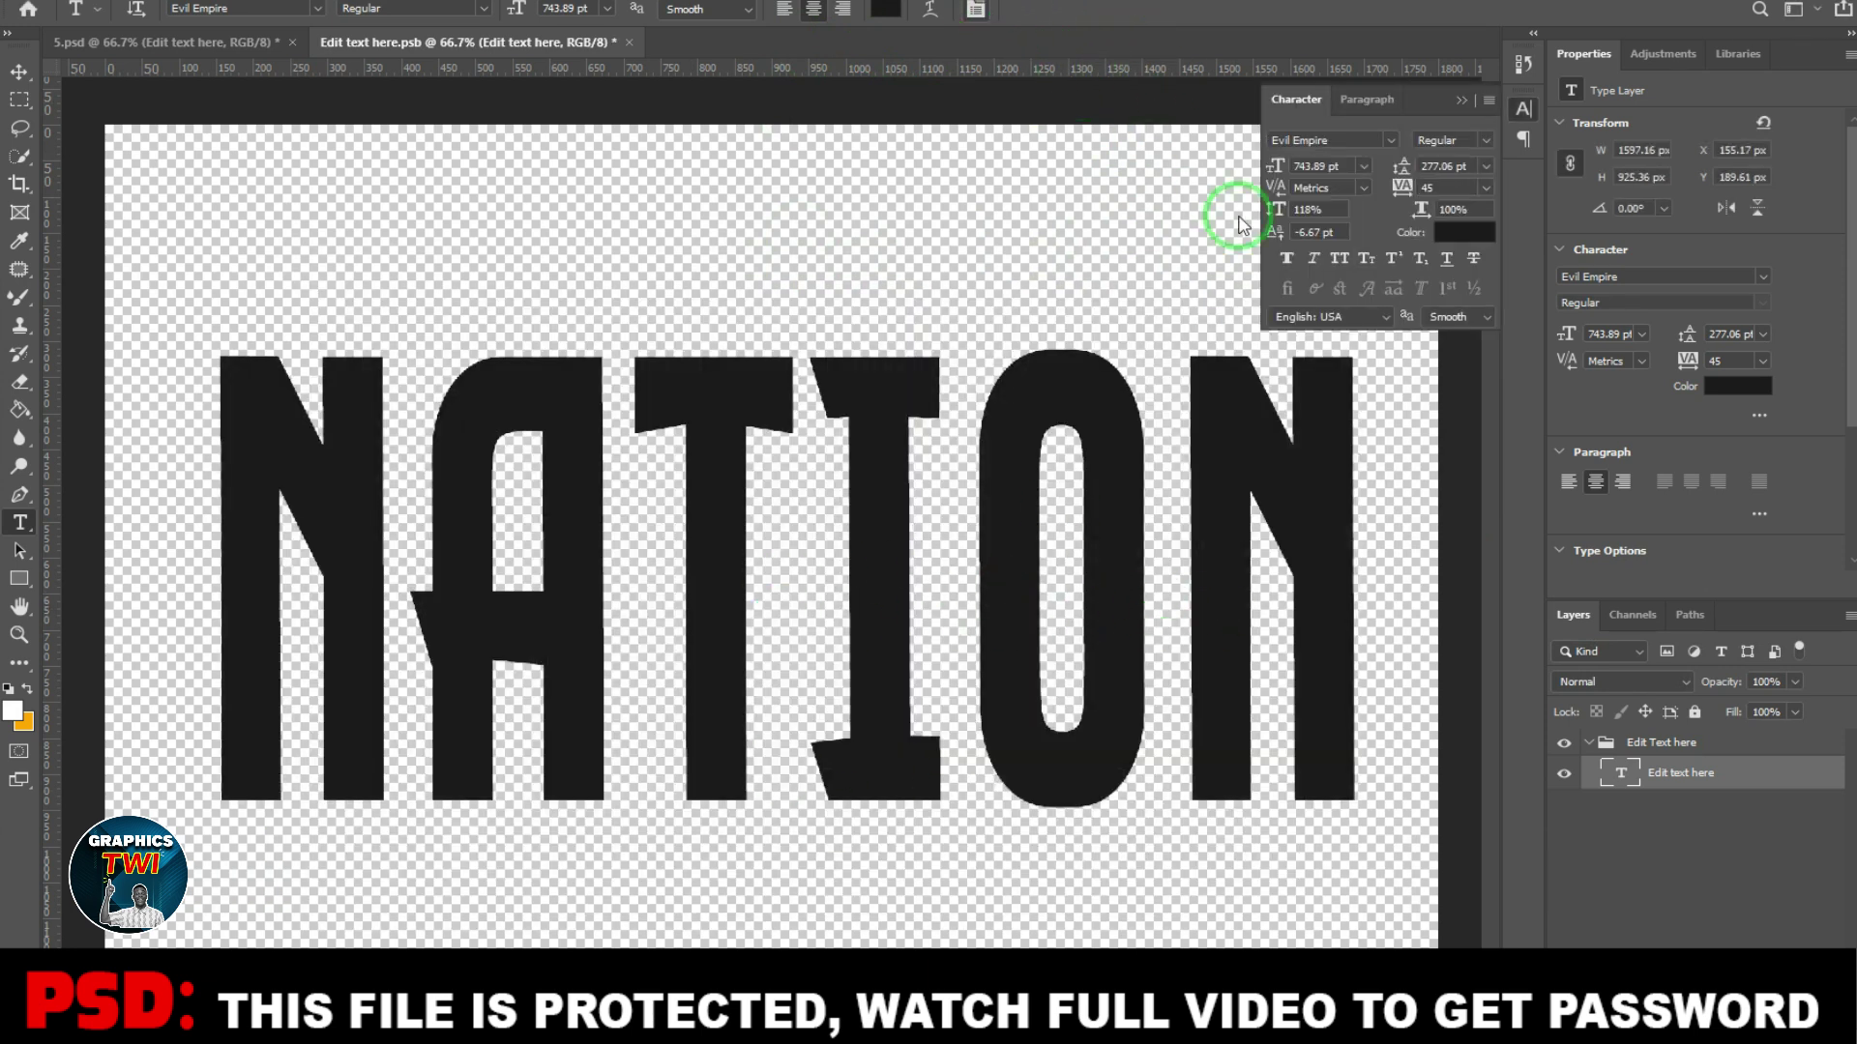
{"action": "left_click", "coordinate": [1389, 140]}
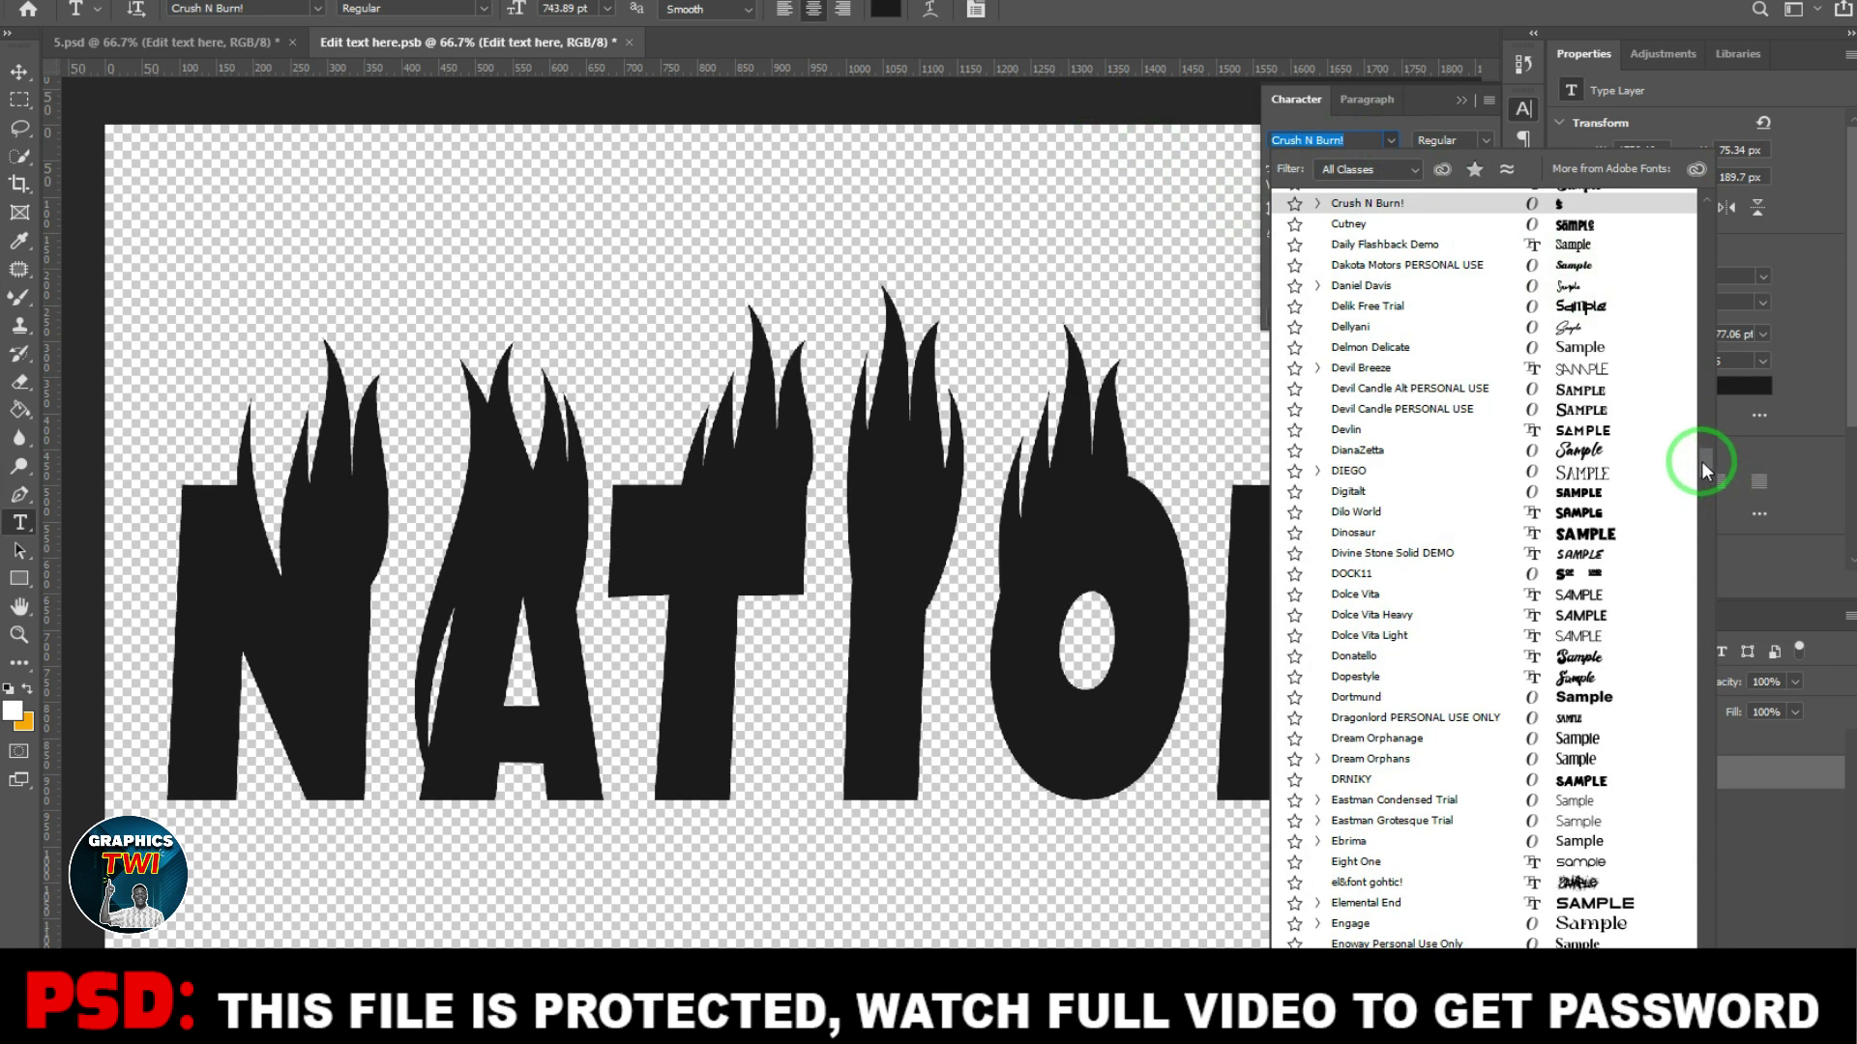
{"action": "left_click_drag", "start_coordinate": [1703, 462], "coordinate": [1702, 199]}
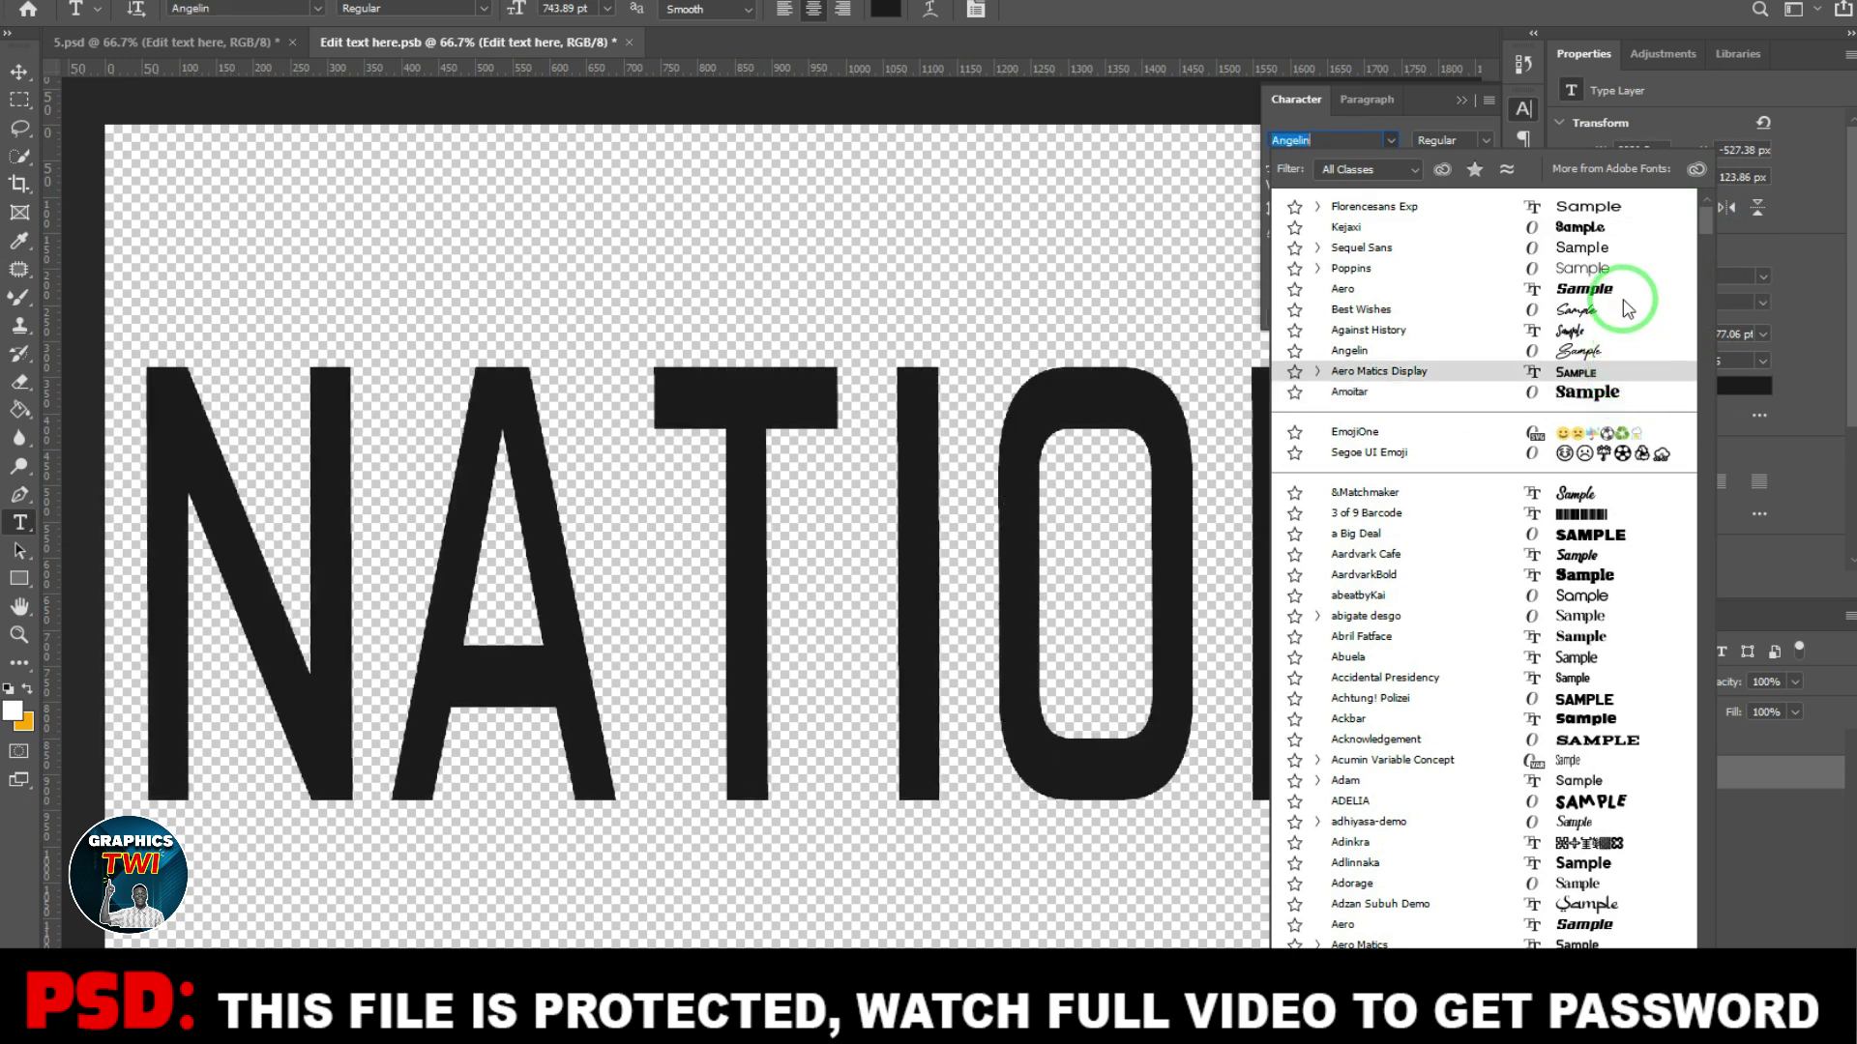
{"action": "left_click", "coordinate": [1603, 230]}
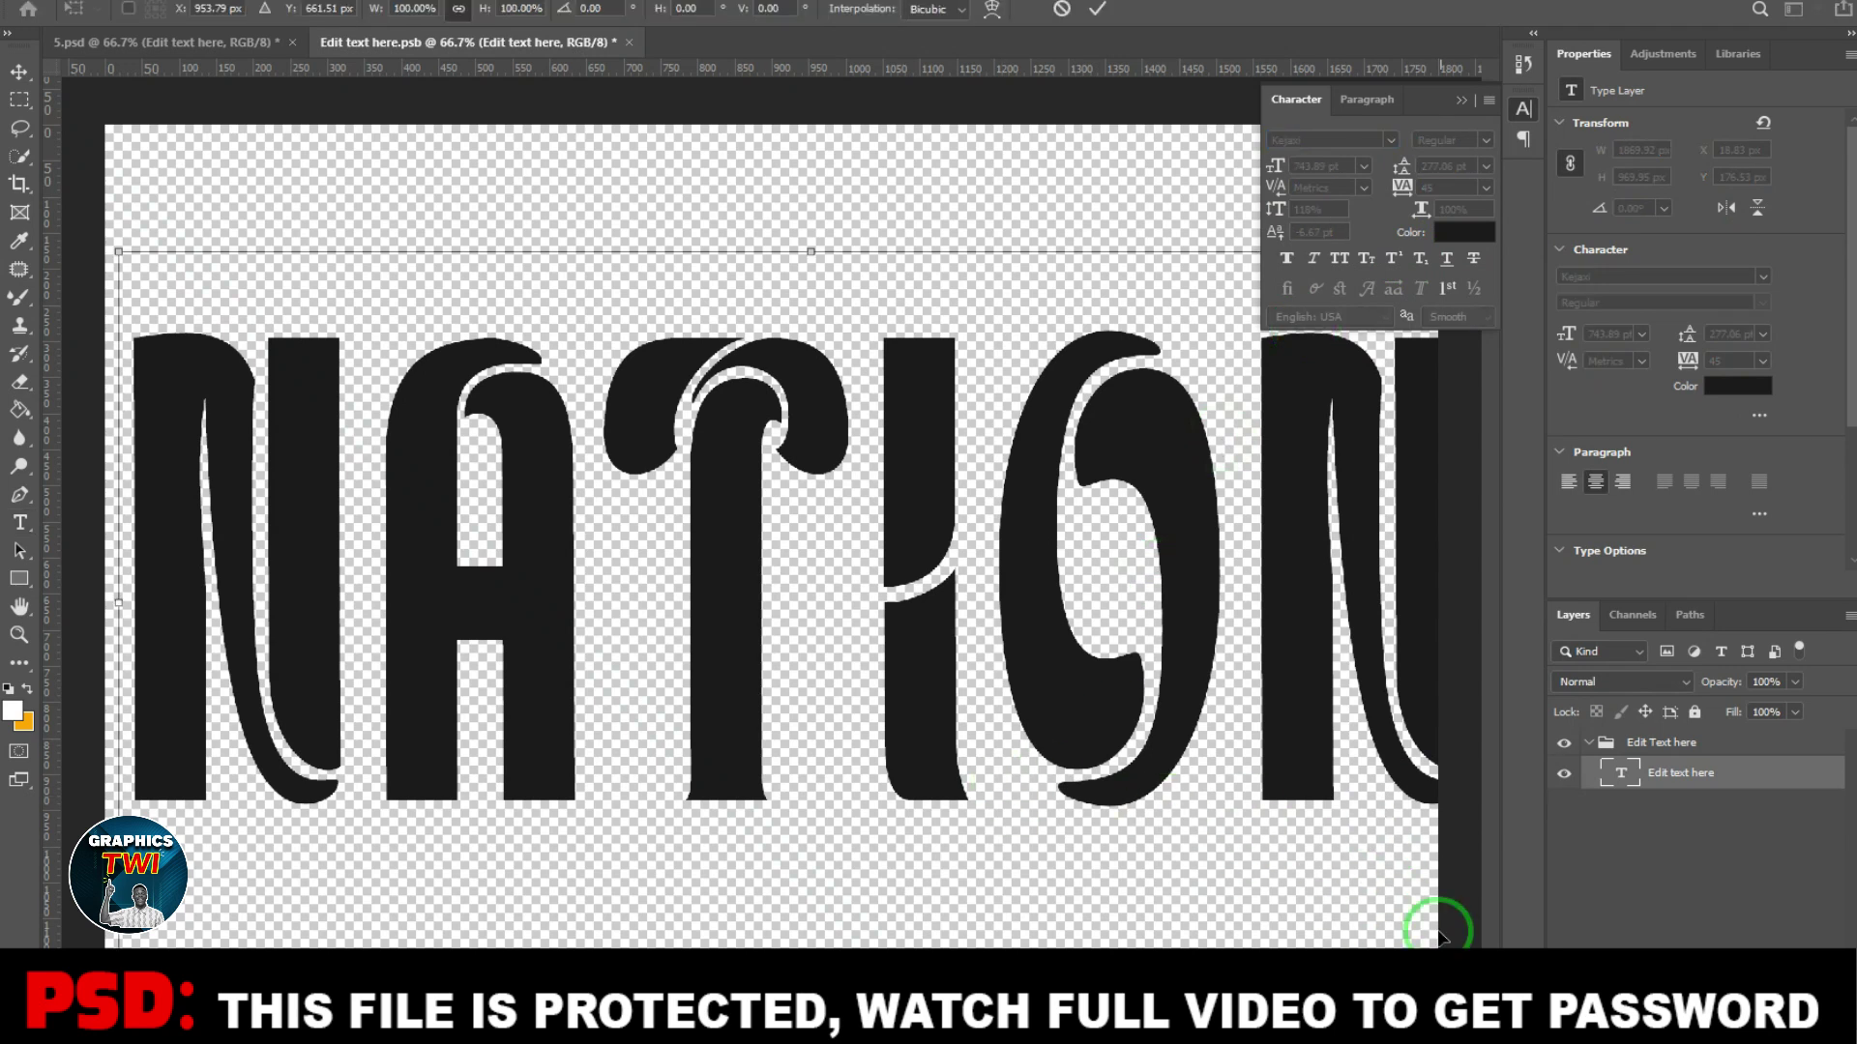
Step: Scale NATION to about 74%, centre it, and start closing the text document
{"action": "left_click_drag", "start_coordinate": [1397, 851], "coordinate": [1280, 860]}
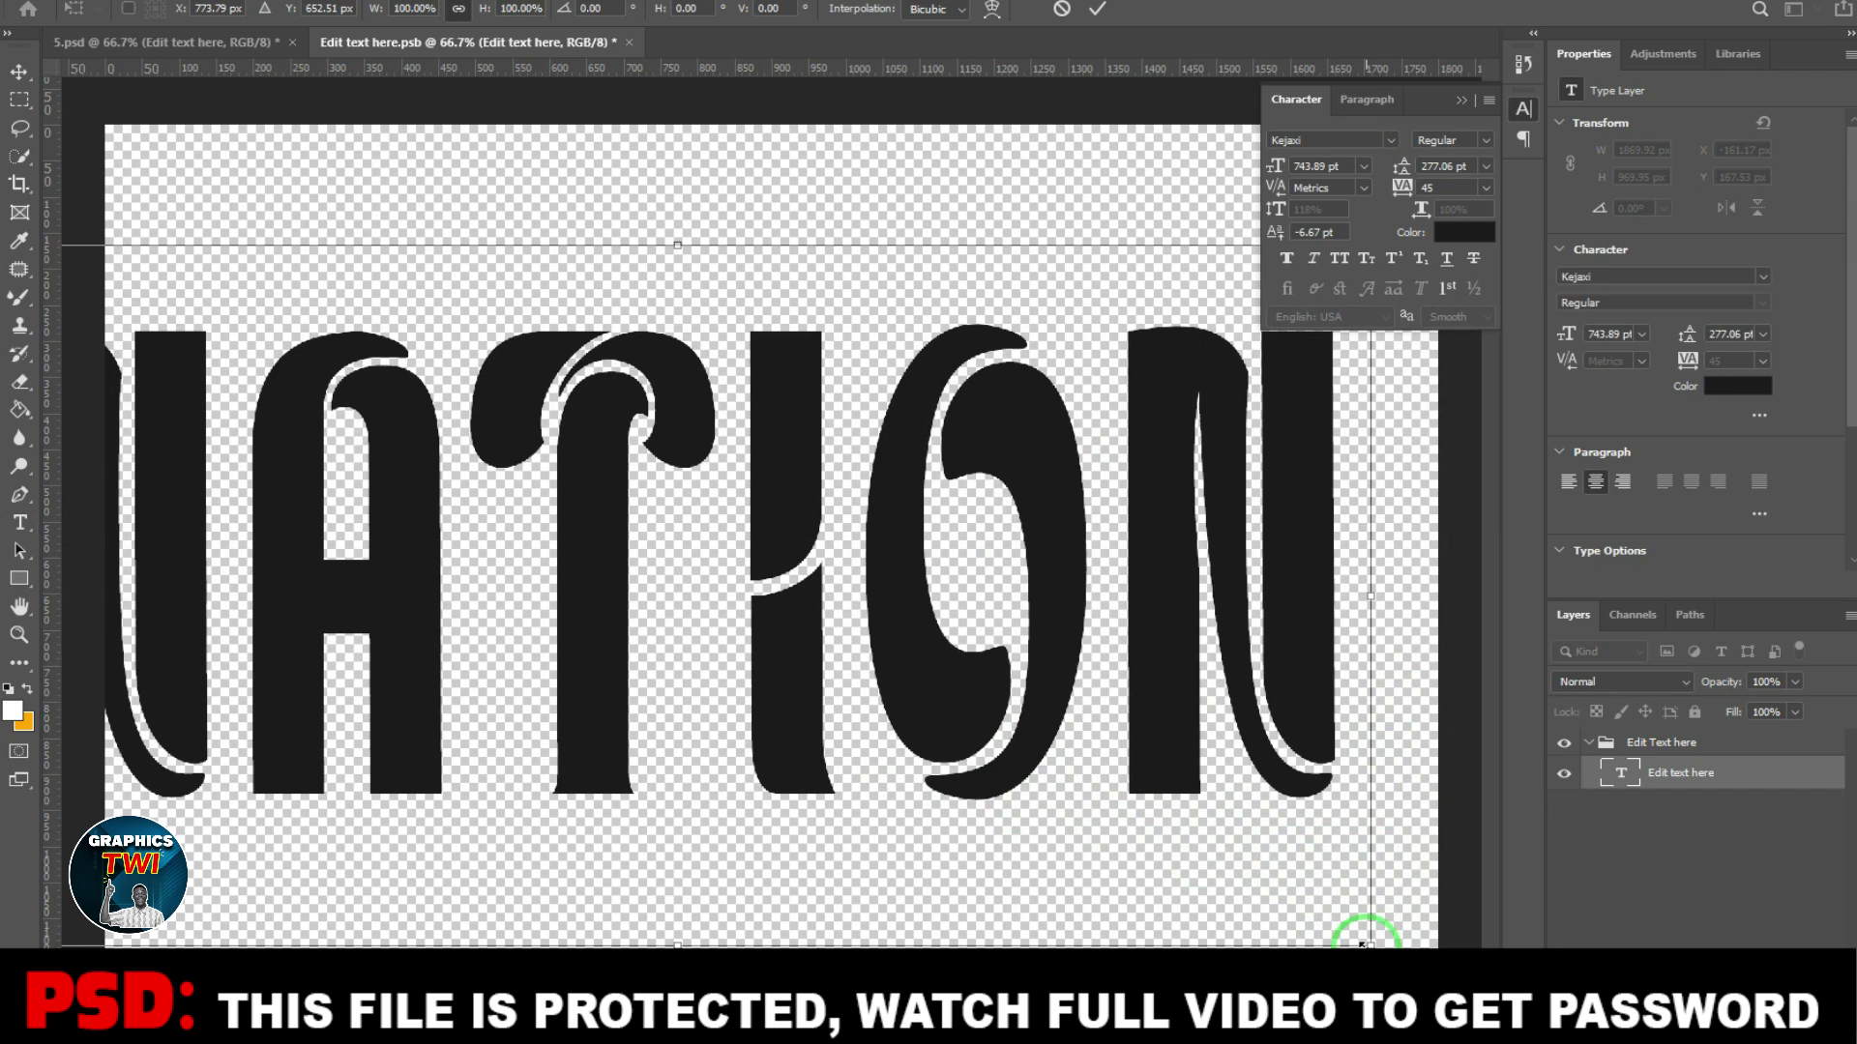
{"action": "left_click_drag", "start_coordinate": [1364, 942], "coordinate": [1214, 852]}
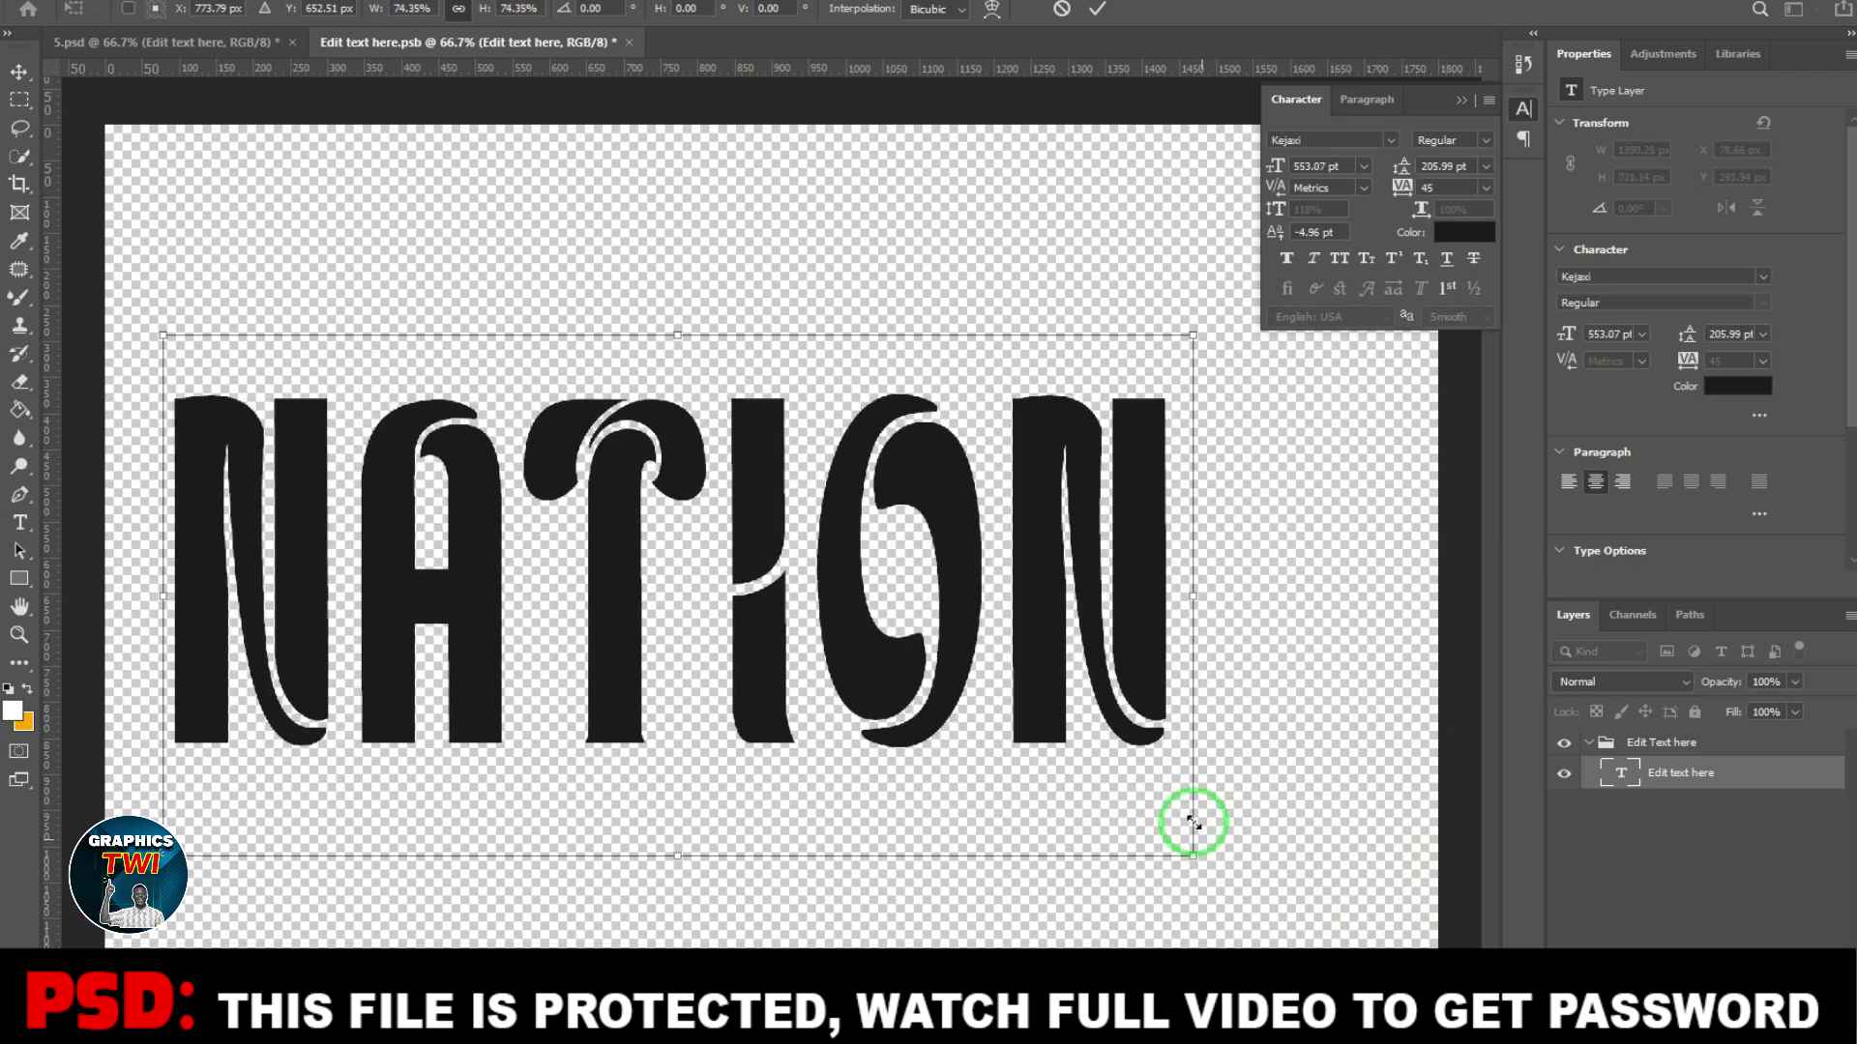
{"action": "left_click_drag", "start_coordinate": [1094, 688], "coordinate": [1163, 681]}
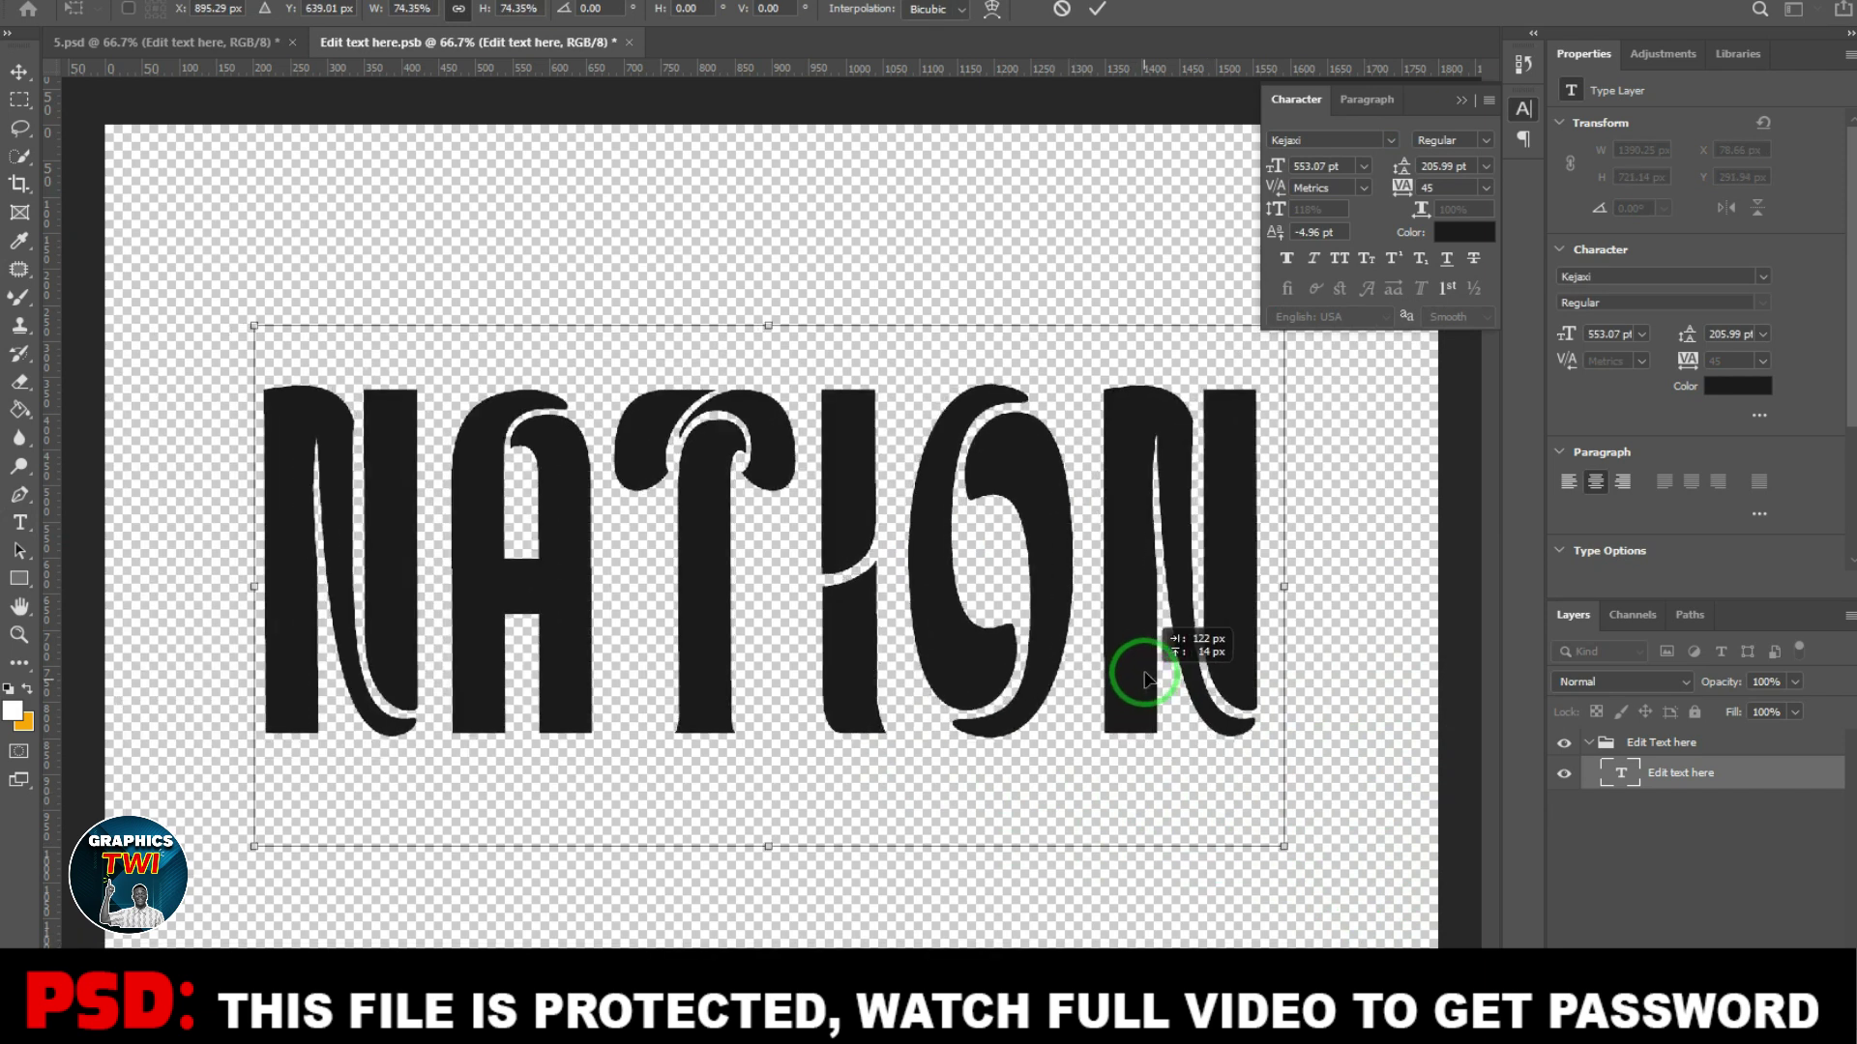
{"action": "left_click", "coordinate": [1098, 10]}
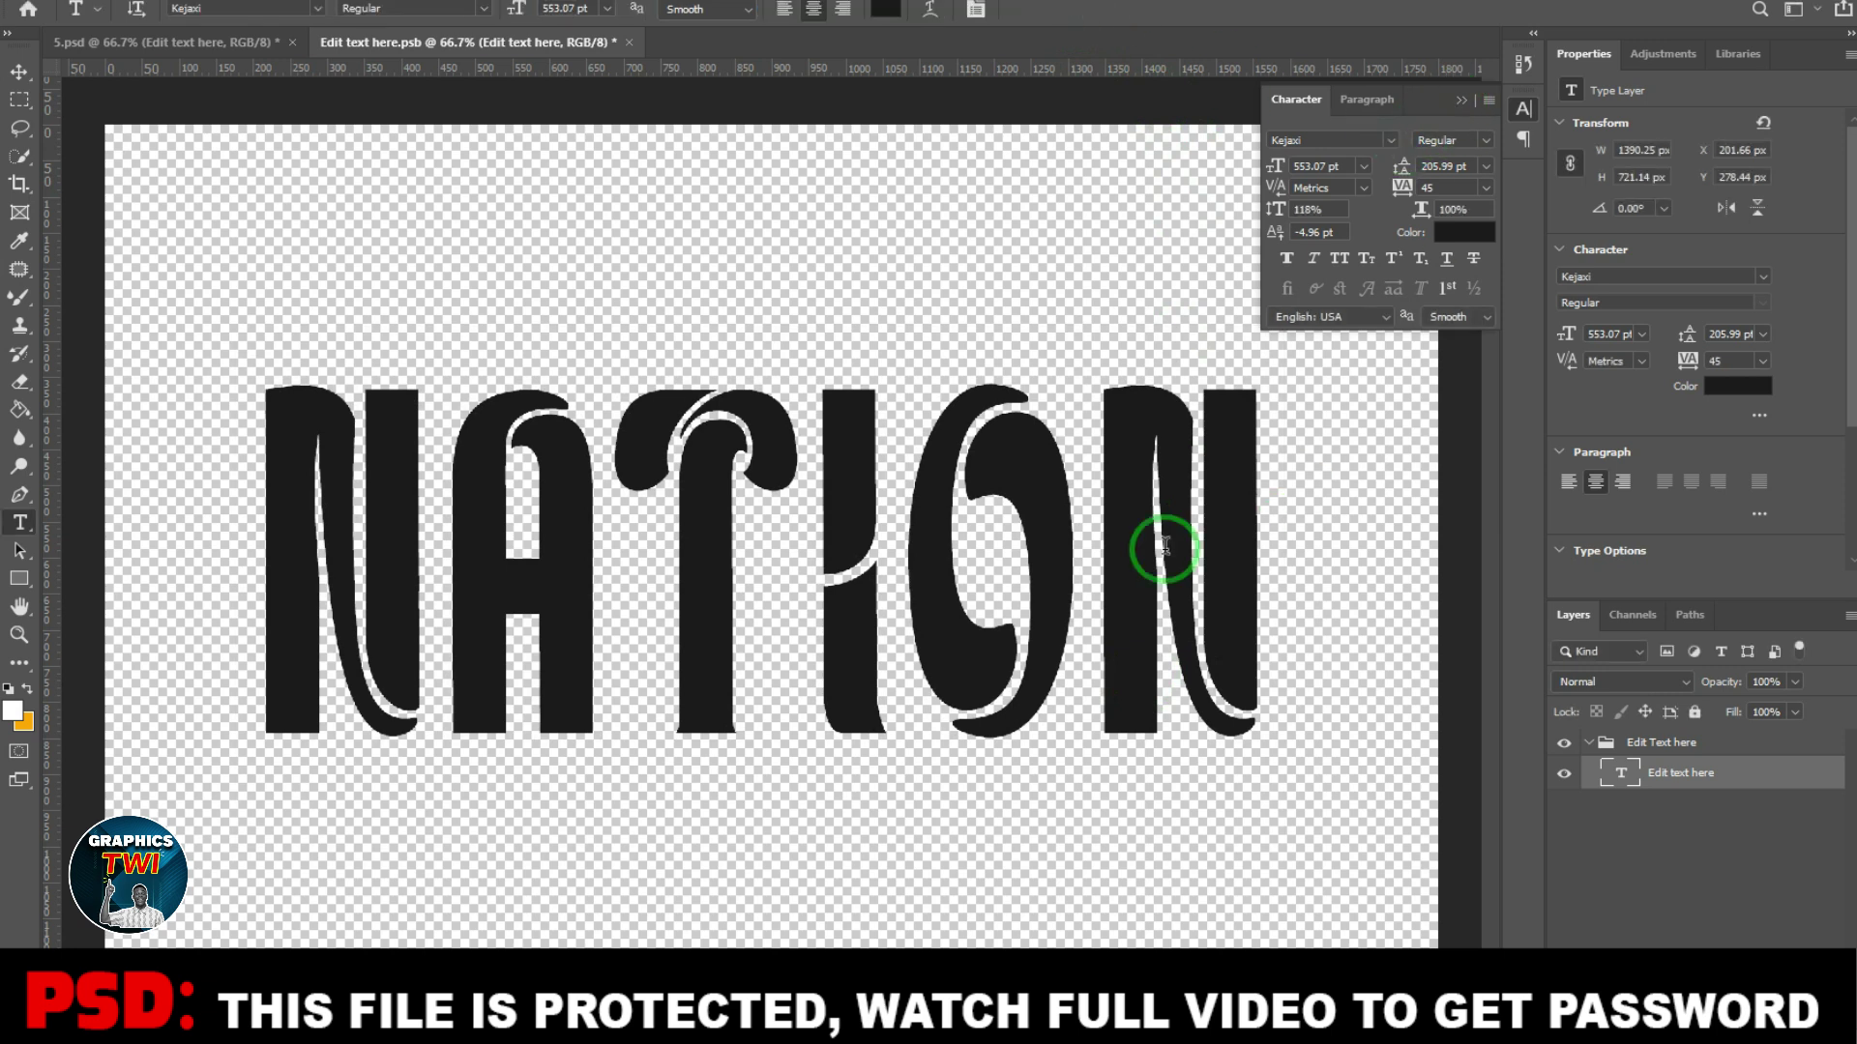
{"action": "left_click", "coordinate": [1461, 99]}
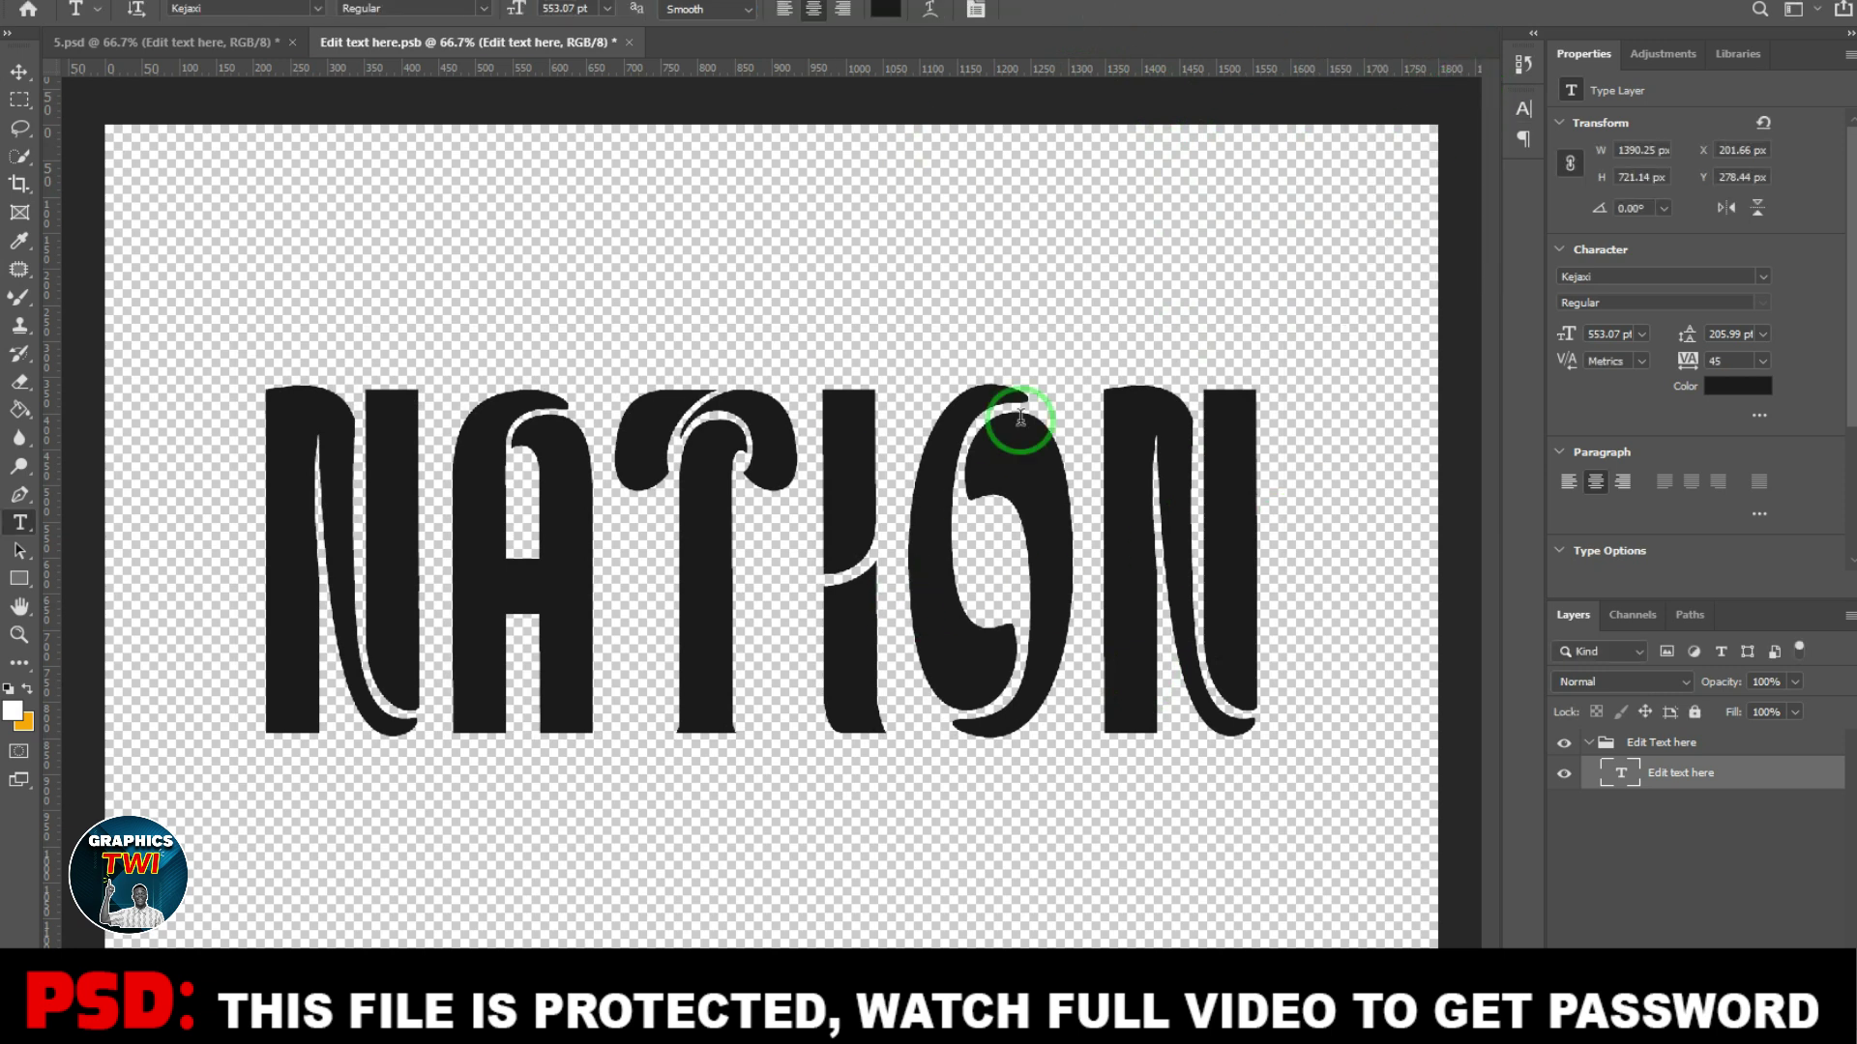
{"action": "left_click", "coordinate": [638, 44]}
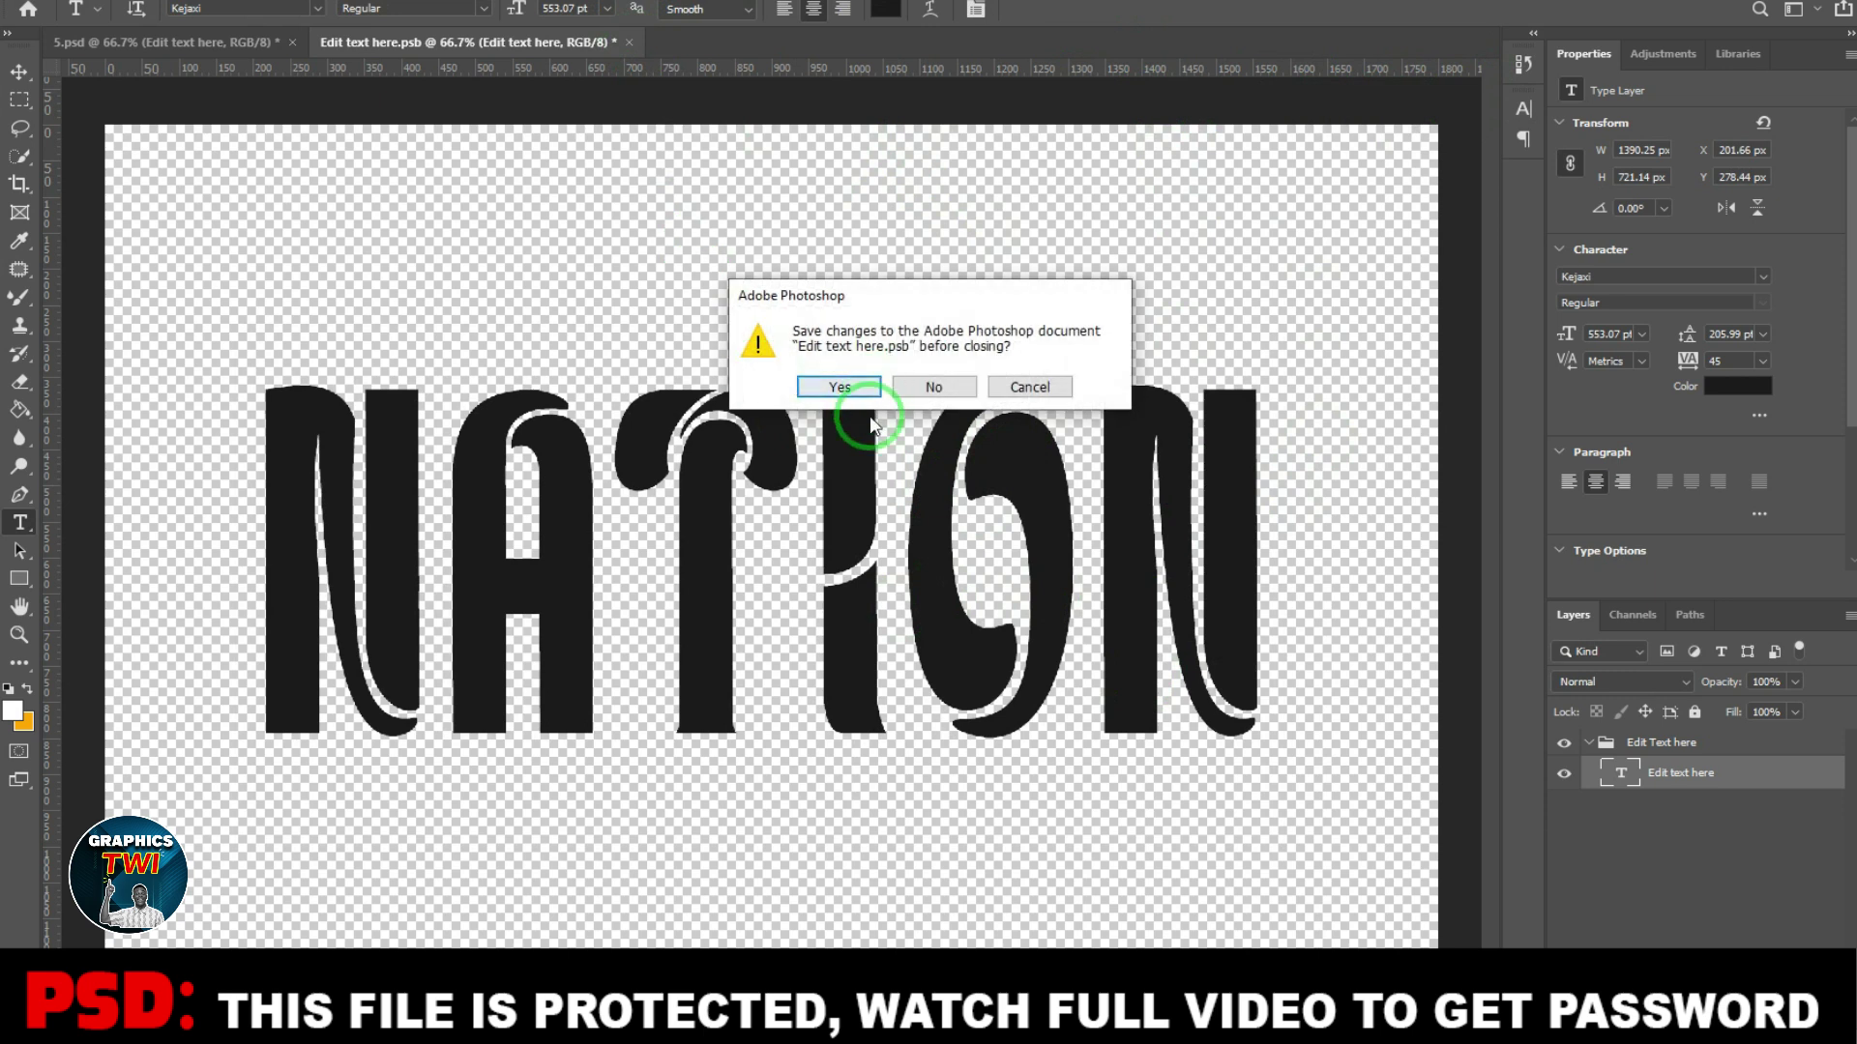
Step: Save the NATION text edit and hide the Badge and Additional Text groups
{"action": "left_click", "coordinate": [834, 385]}
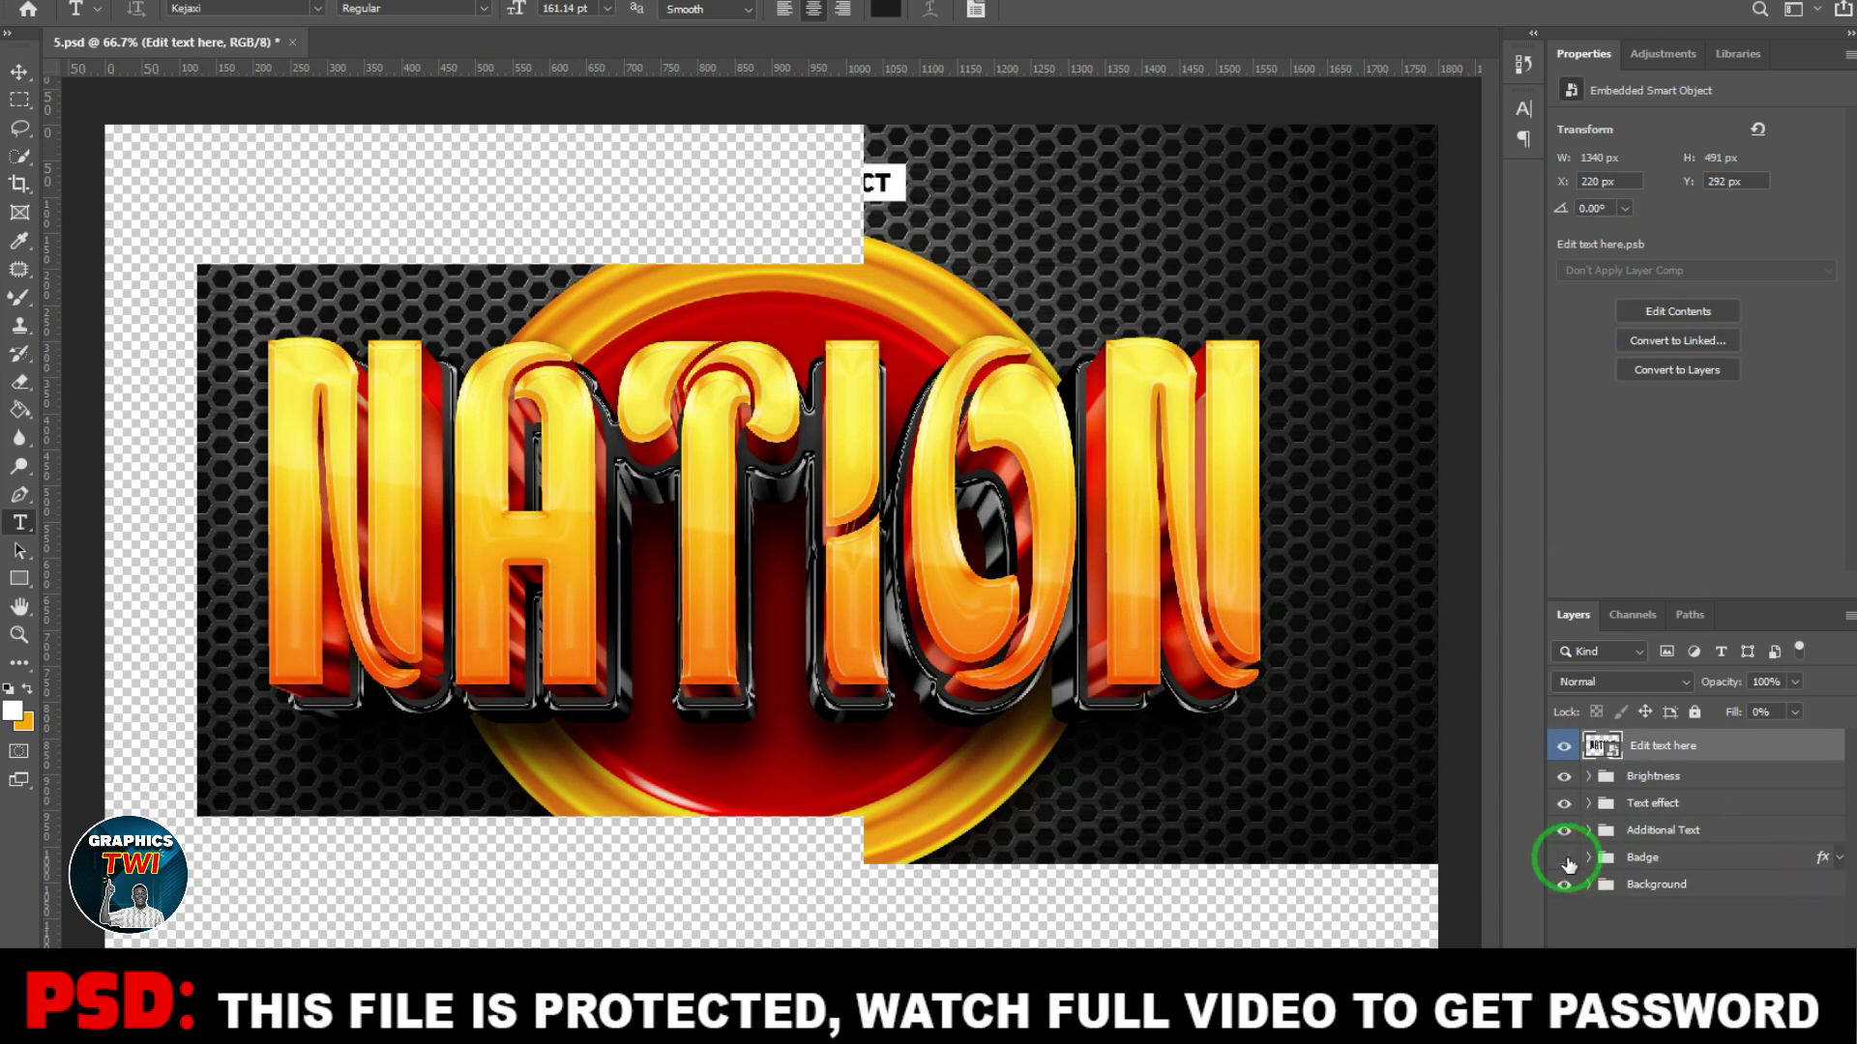
{"action": "left_click", "coordinate": [1564, 859]}
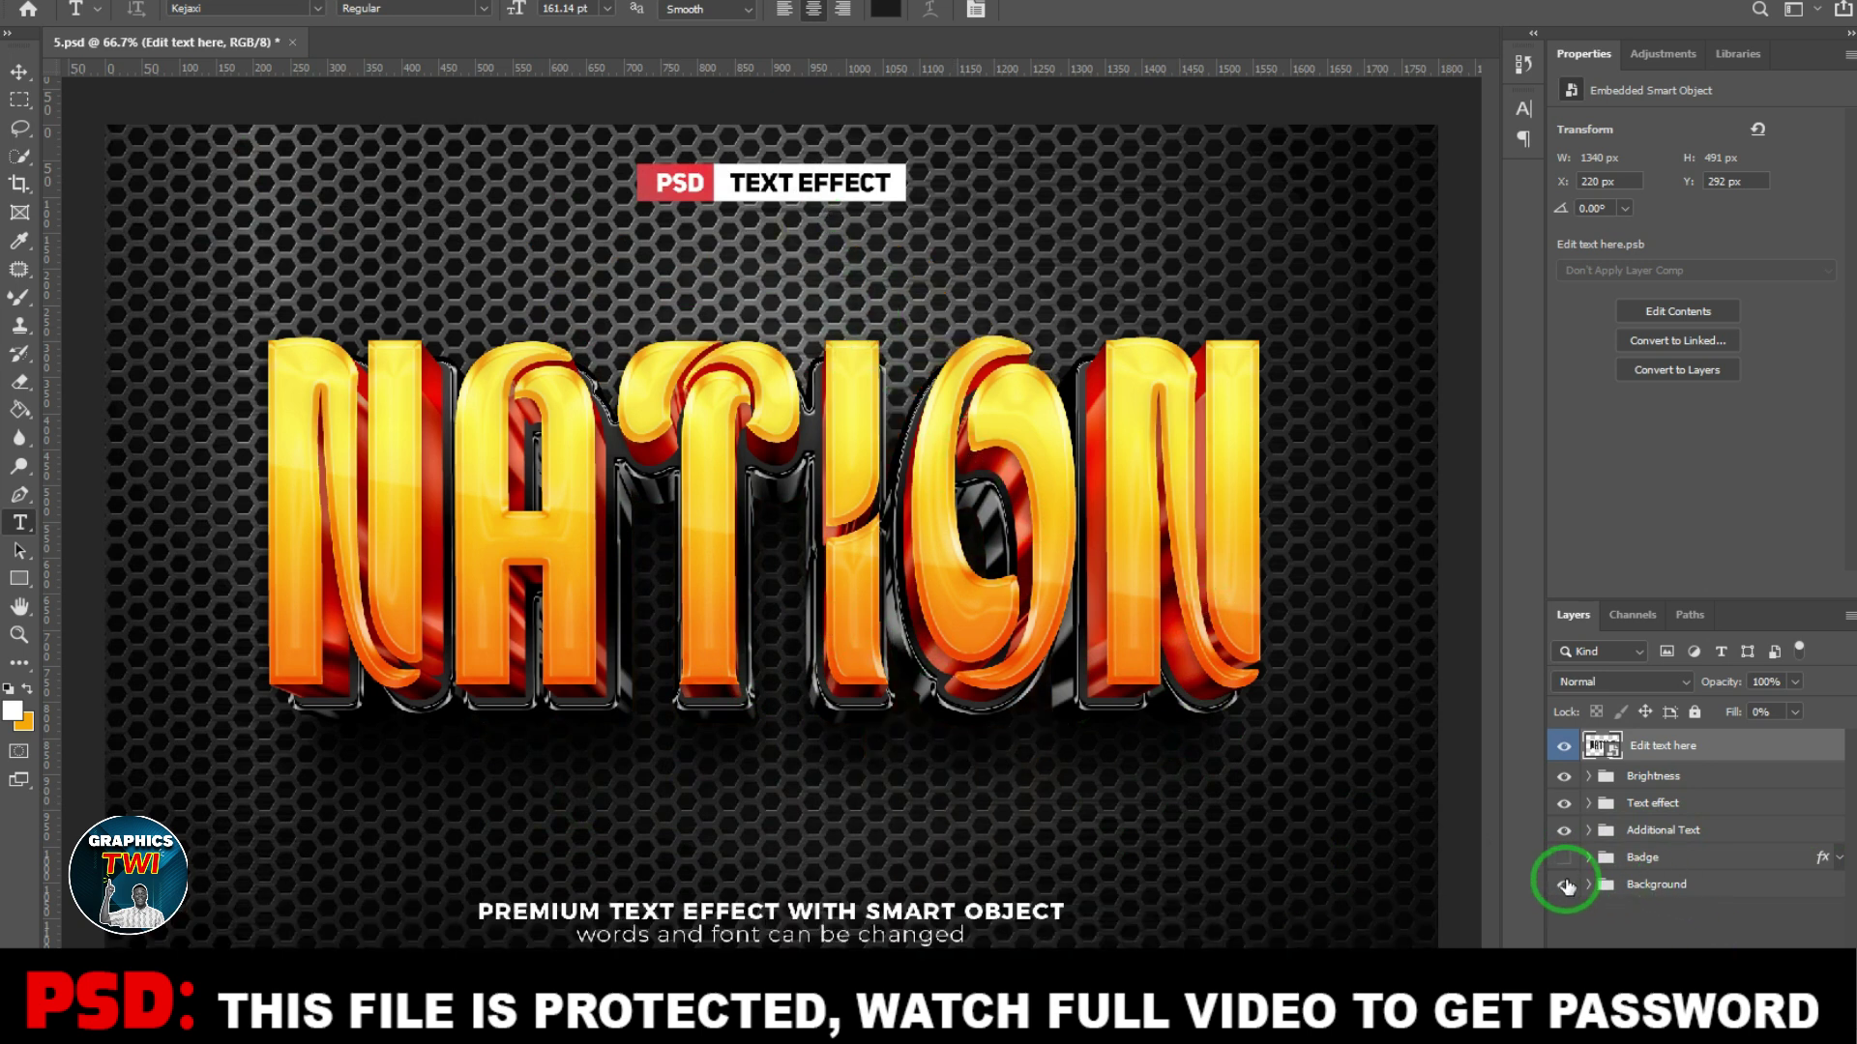
{"action": "left_click", "coordinate": [1571, 836]}
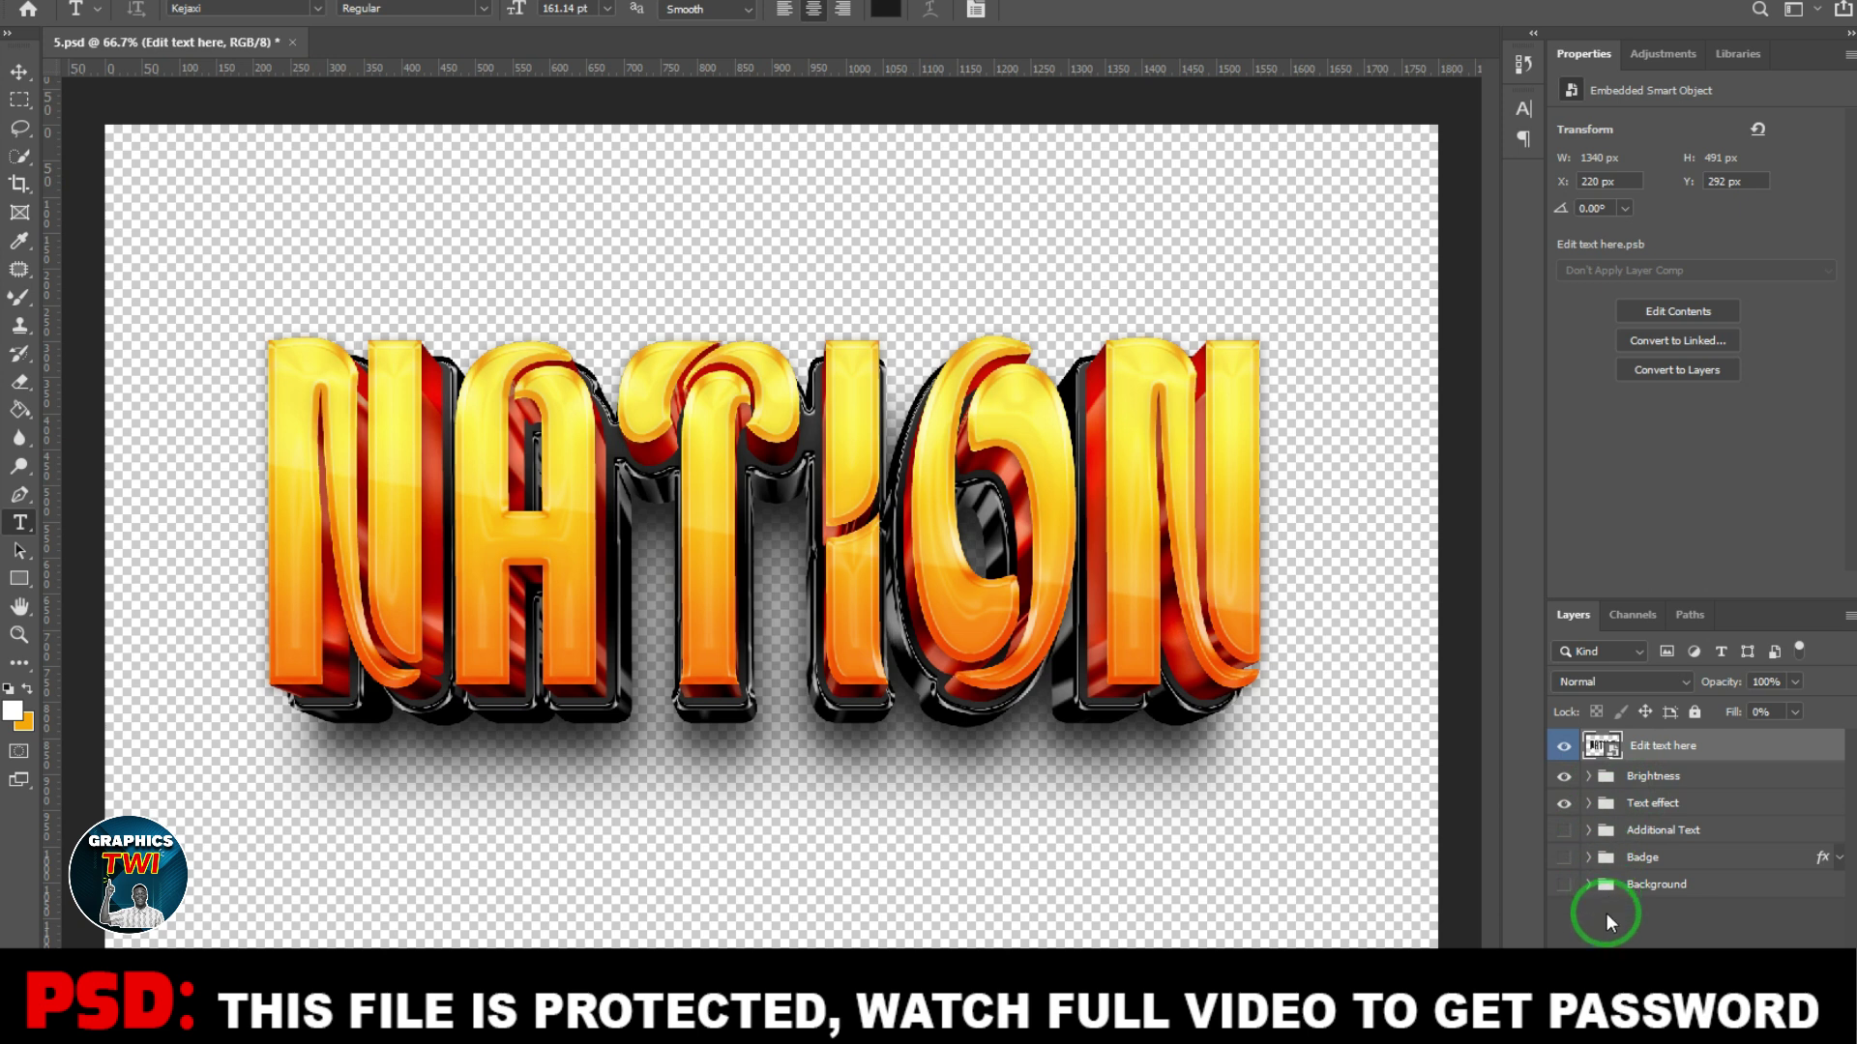
Step: Expand the Text effect group, then close the NATION template without saving
{"action": "left_click", "coordinate": [1589, 803]}
{"action": "scroll", "coordinate": [1699, 940], "scroll_direction": "down", "scroll_amount": 3}
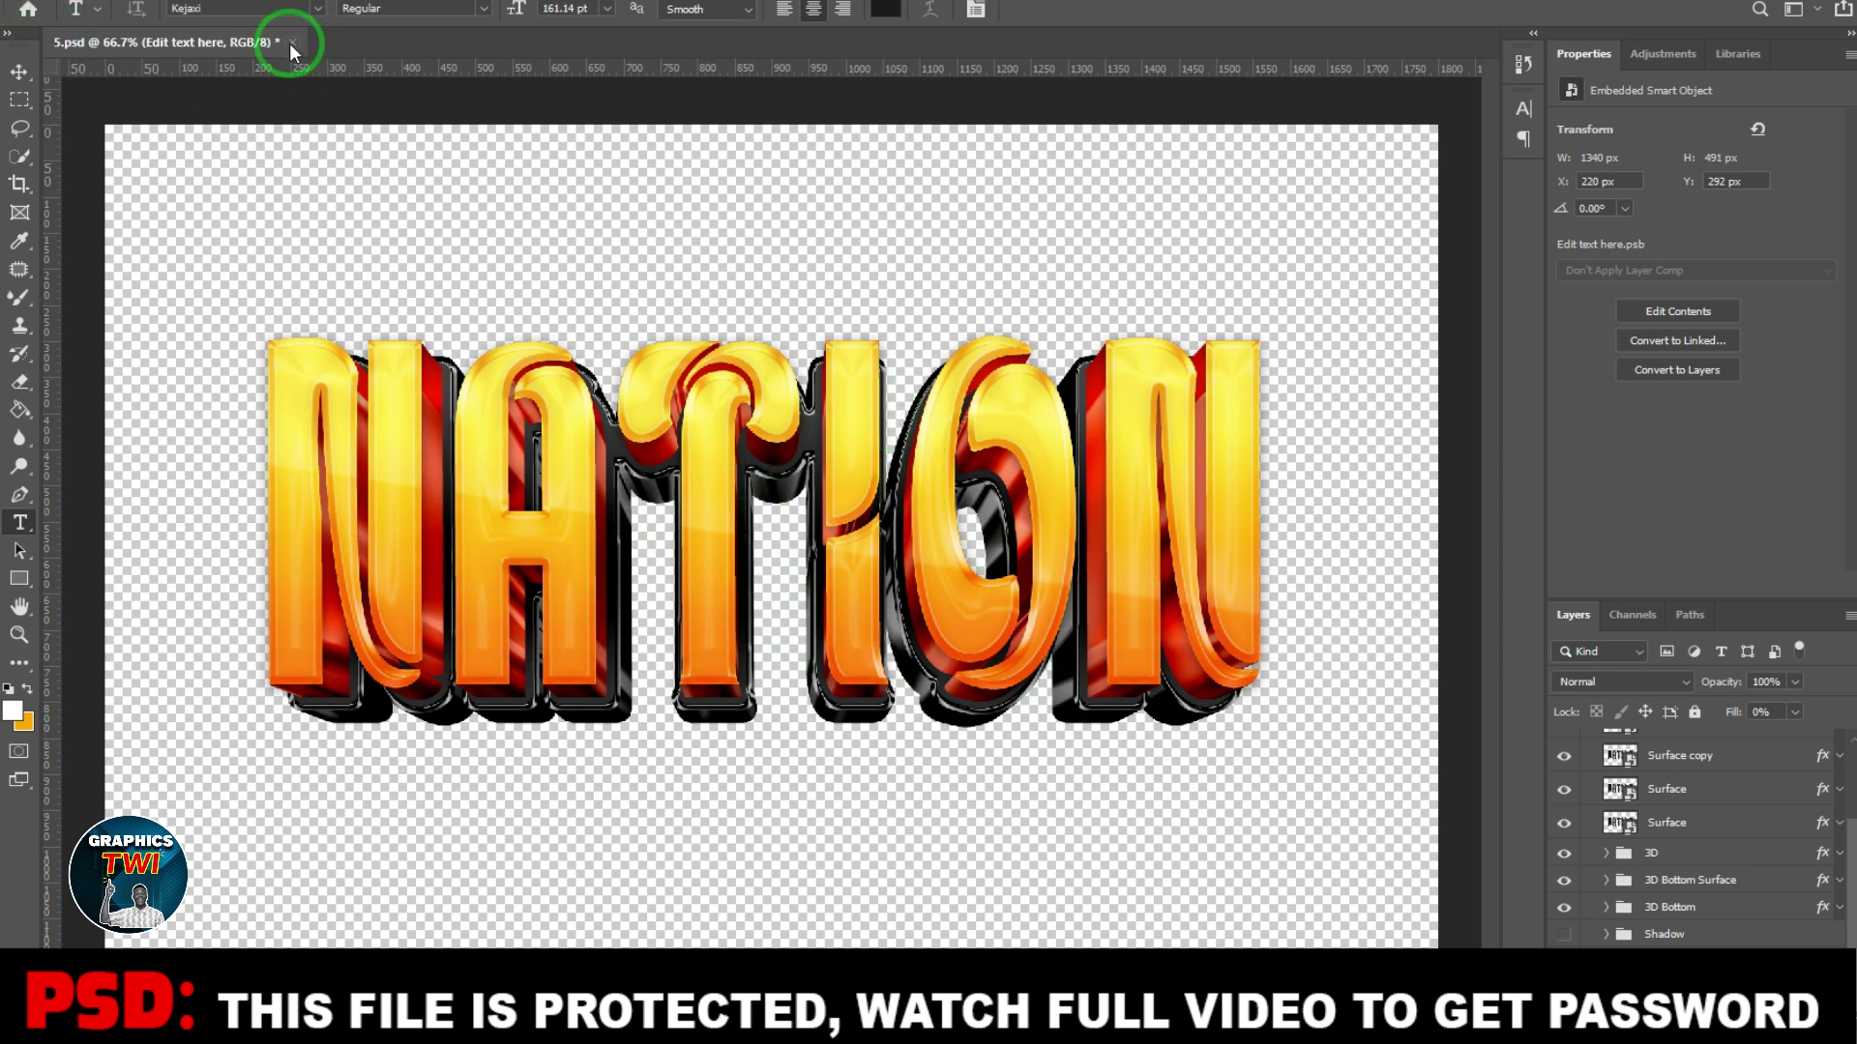
{"action": "left_click", "coordinate": [290, 42]}
{"action": "left_click", "coordinate": [934, 381]}
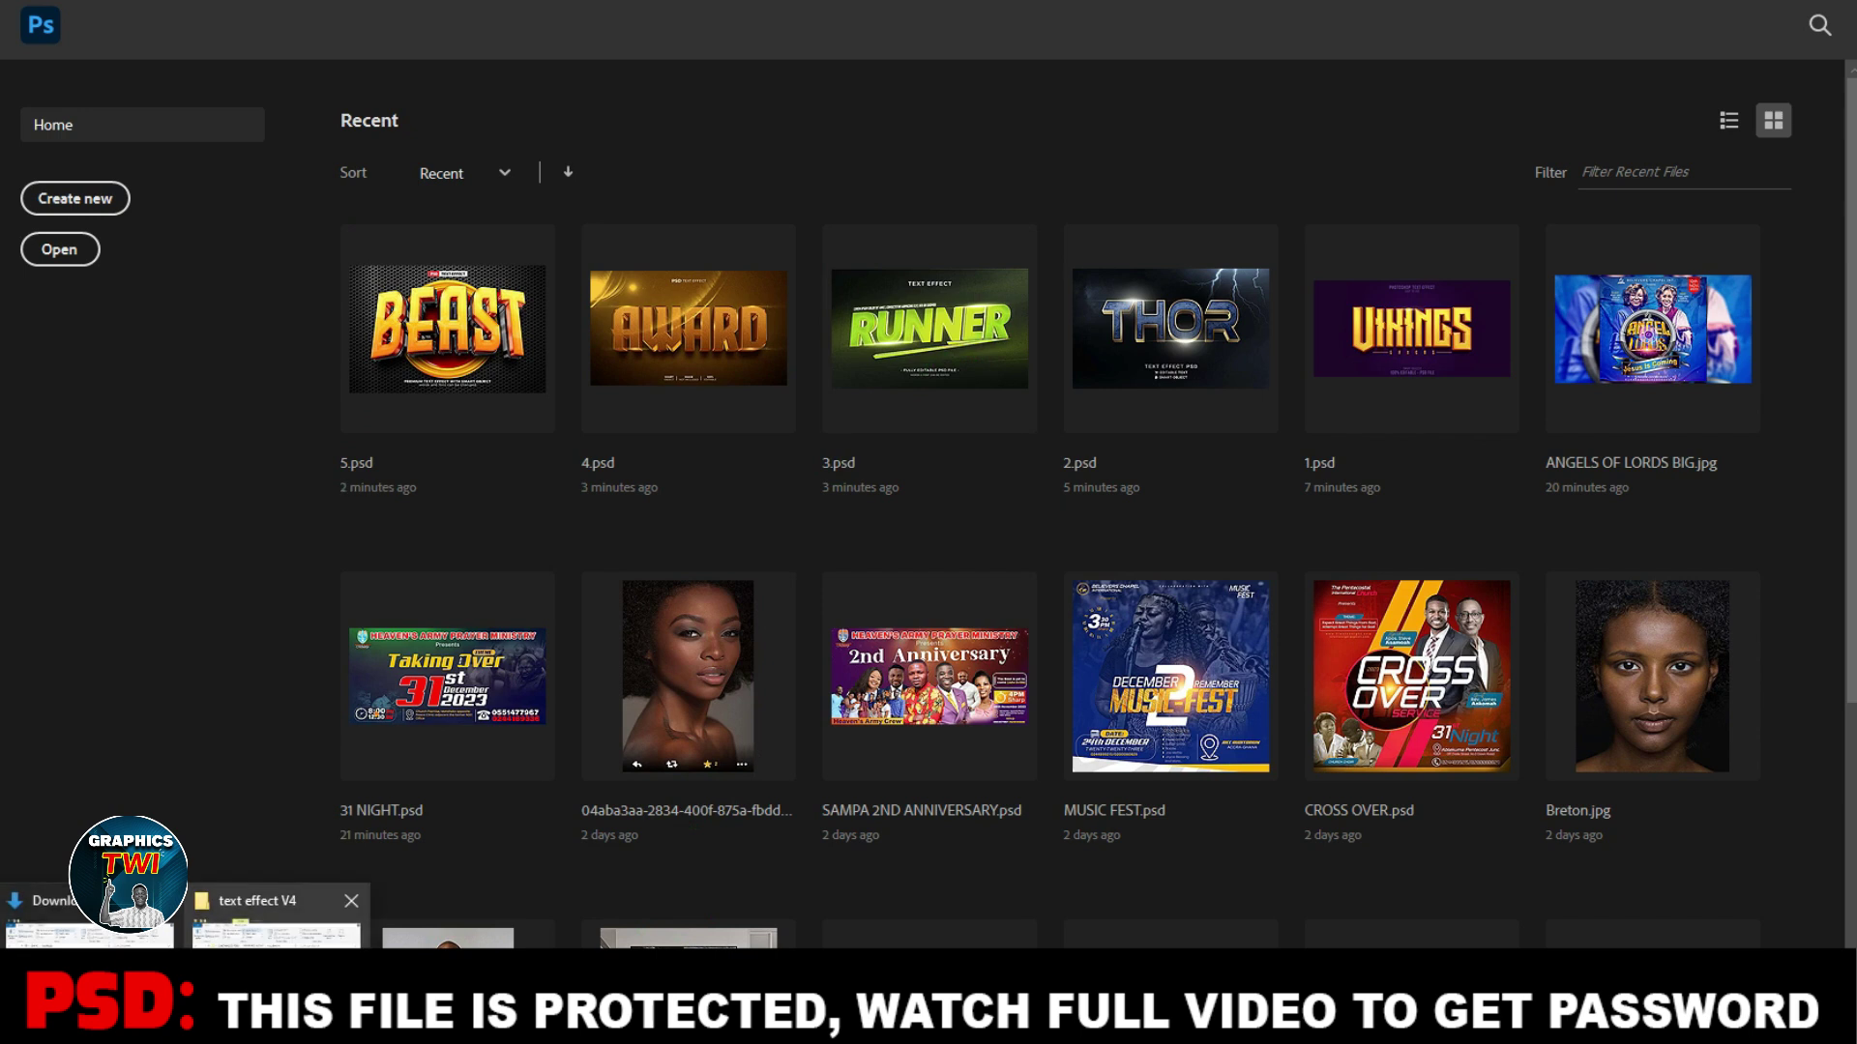
Step: Preview the EONS image in the text effect V4 folder, then open 6.psd in Photoshop
{"action": "left_click", "coordinate": [275, 913]}
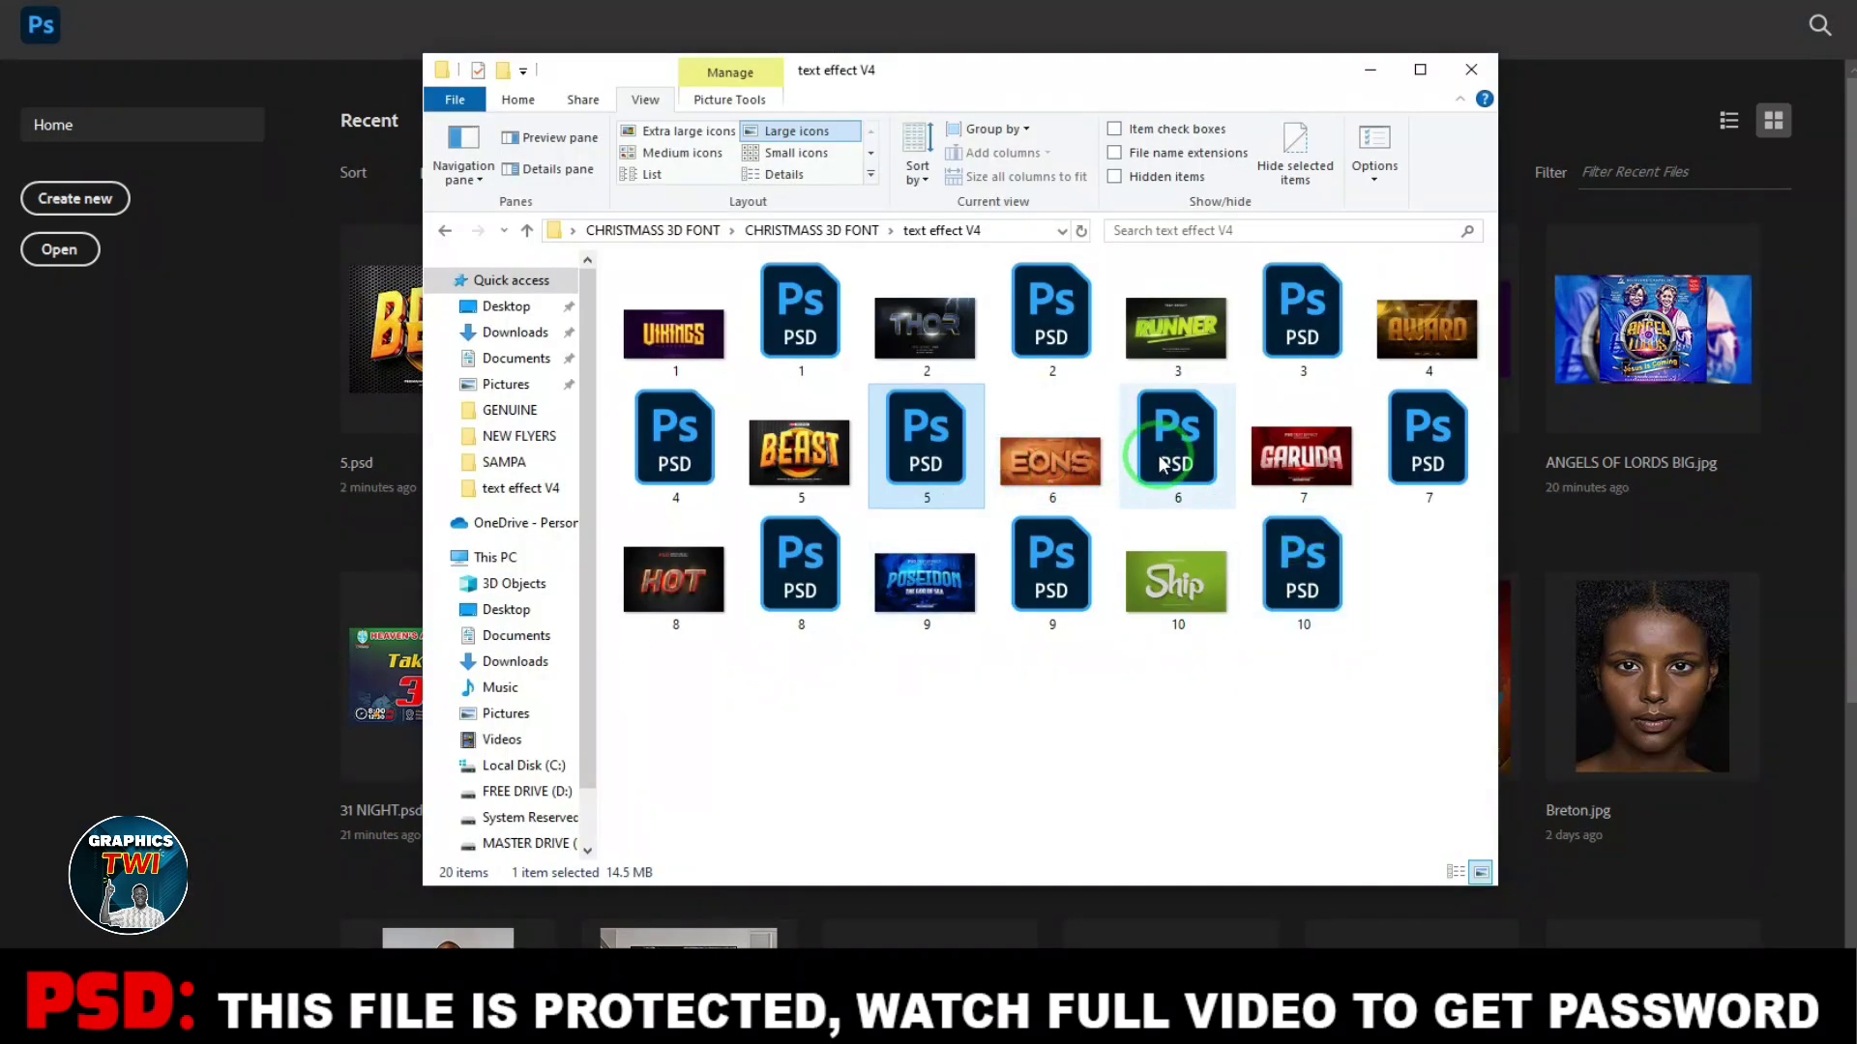
{"action": "double_click", "coordinate": [1090, 462]}
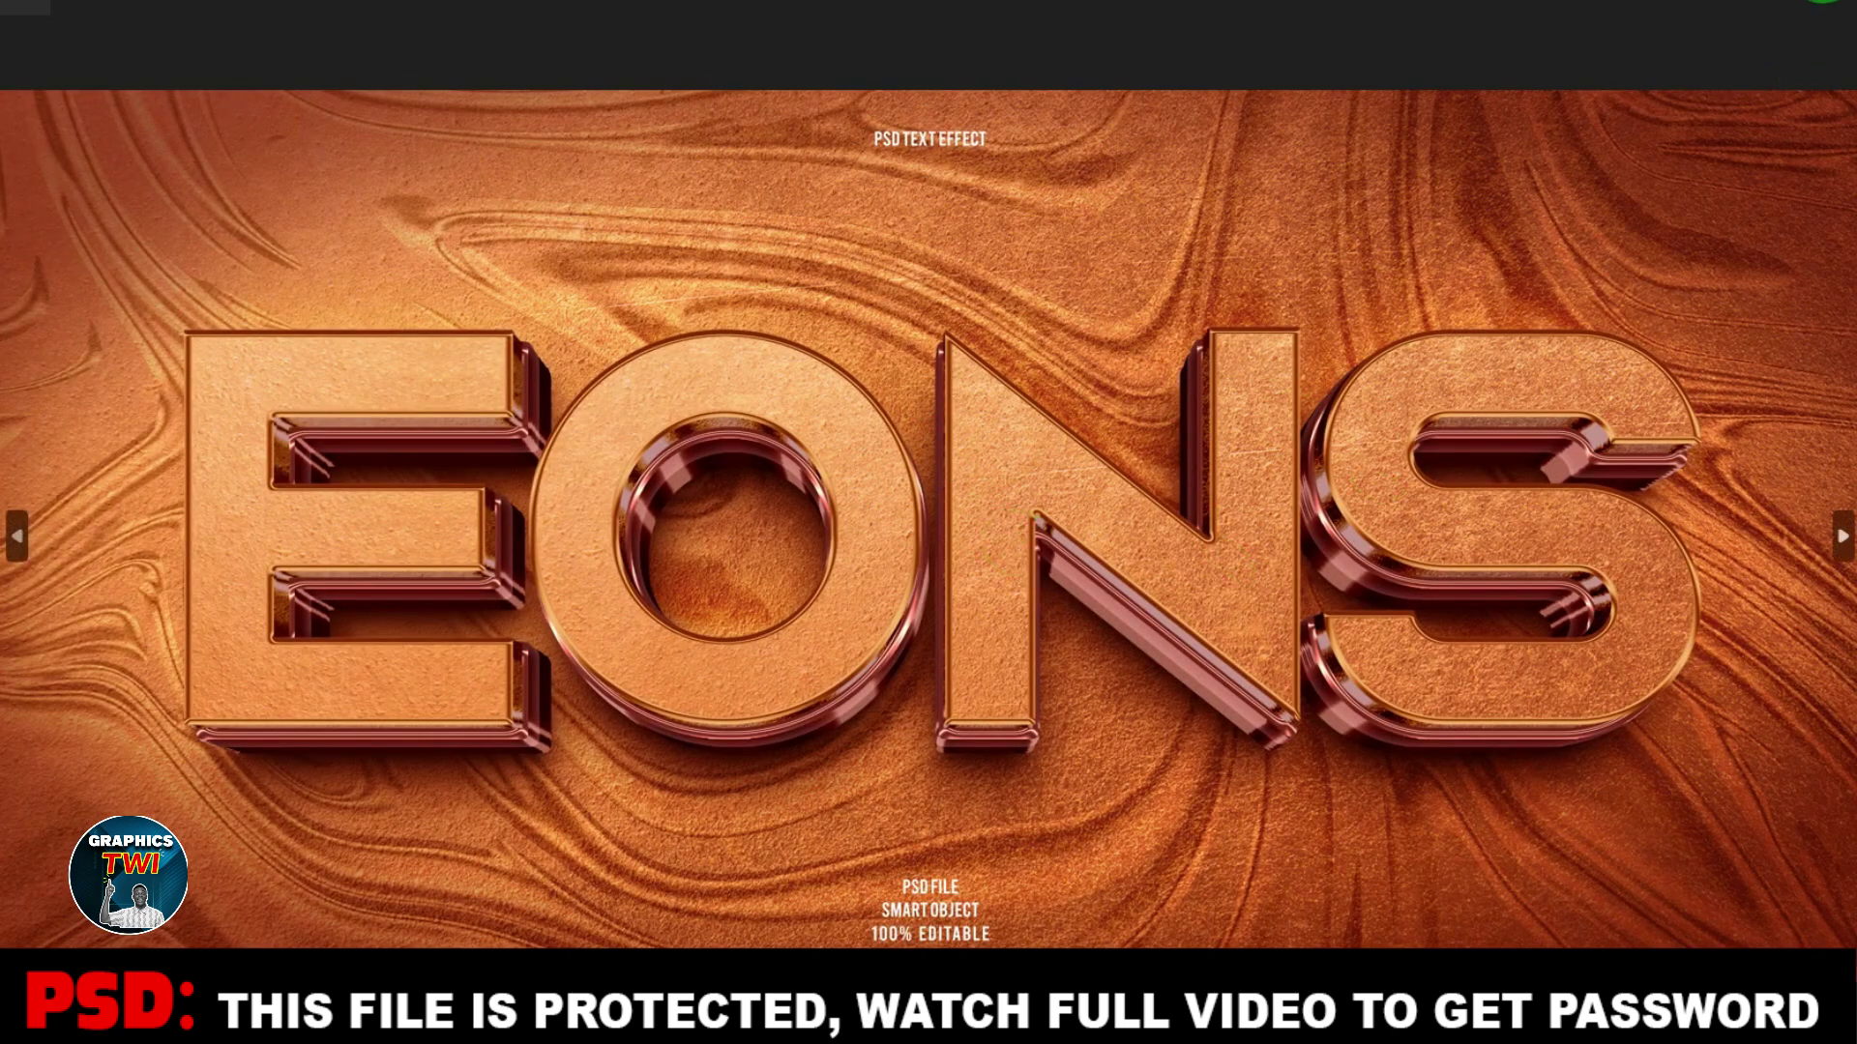
{"action": "left_click", "coordinate": [1752, 25]}
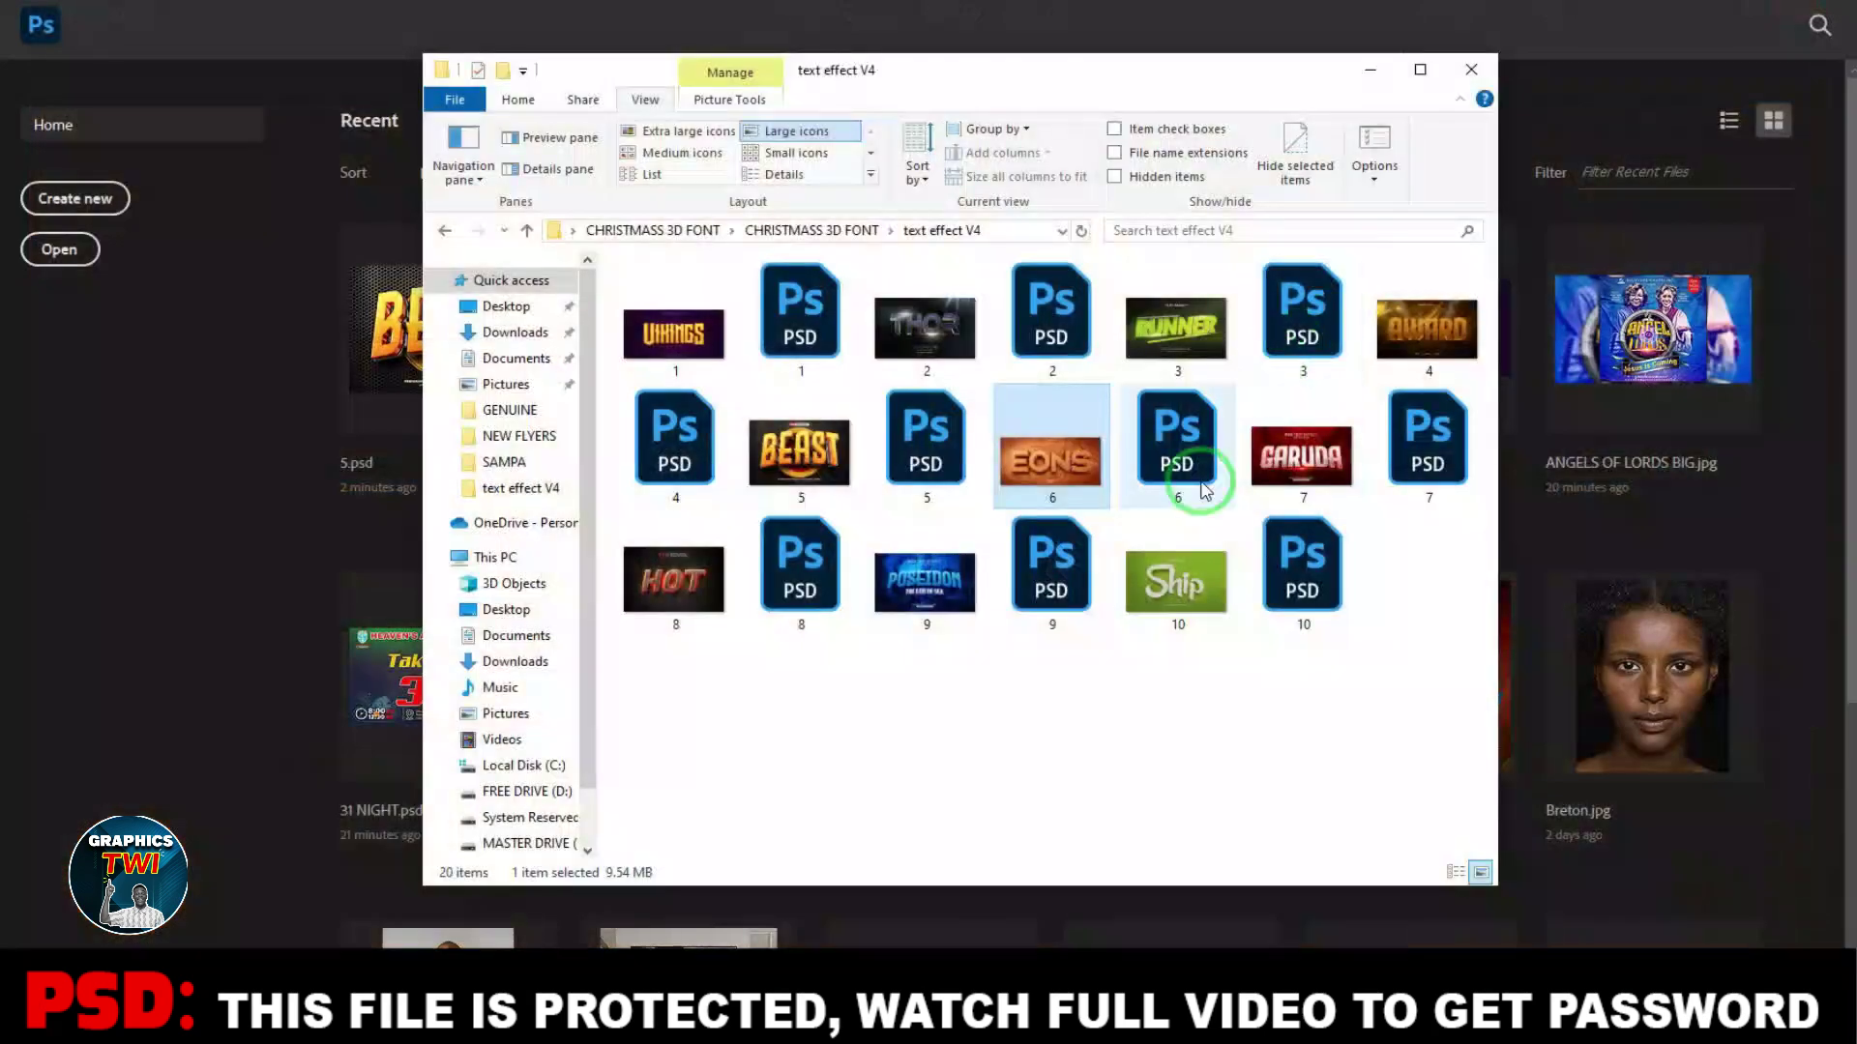
{"action": "left_click", "coordinate": [1699, 677]}
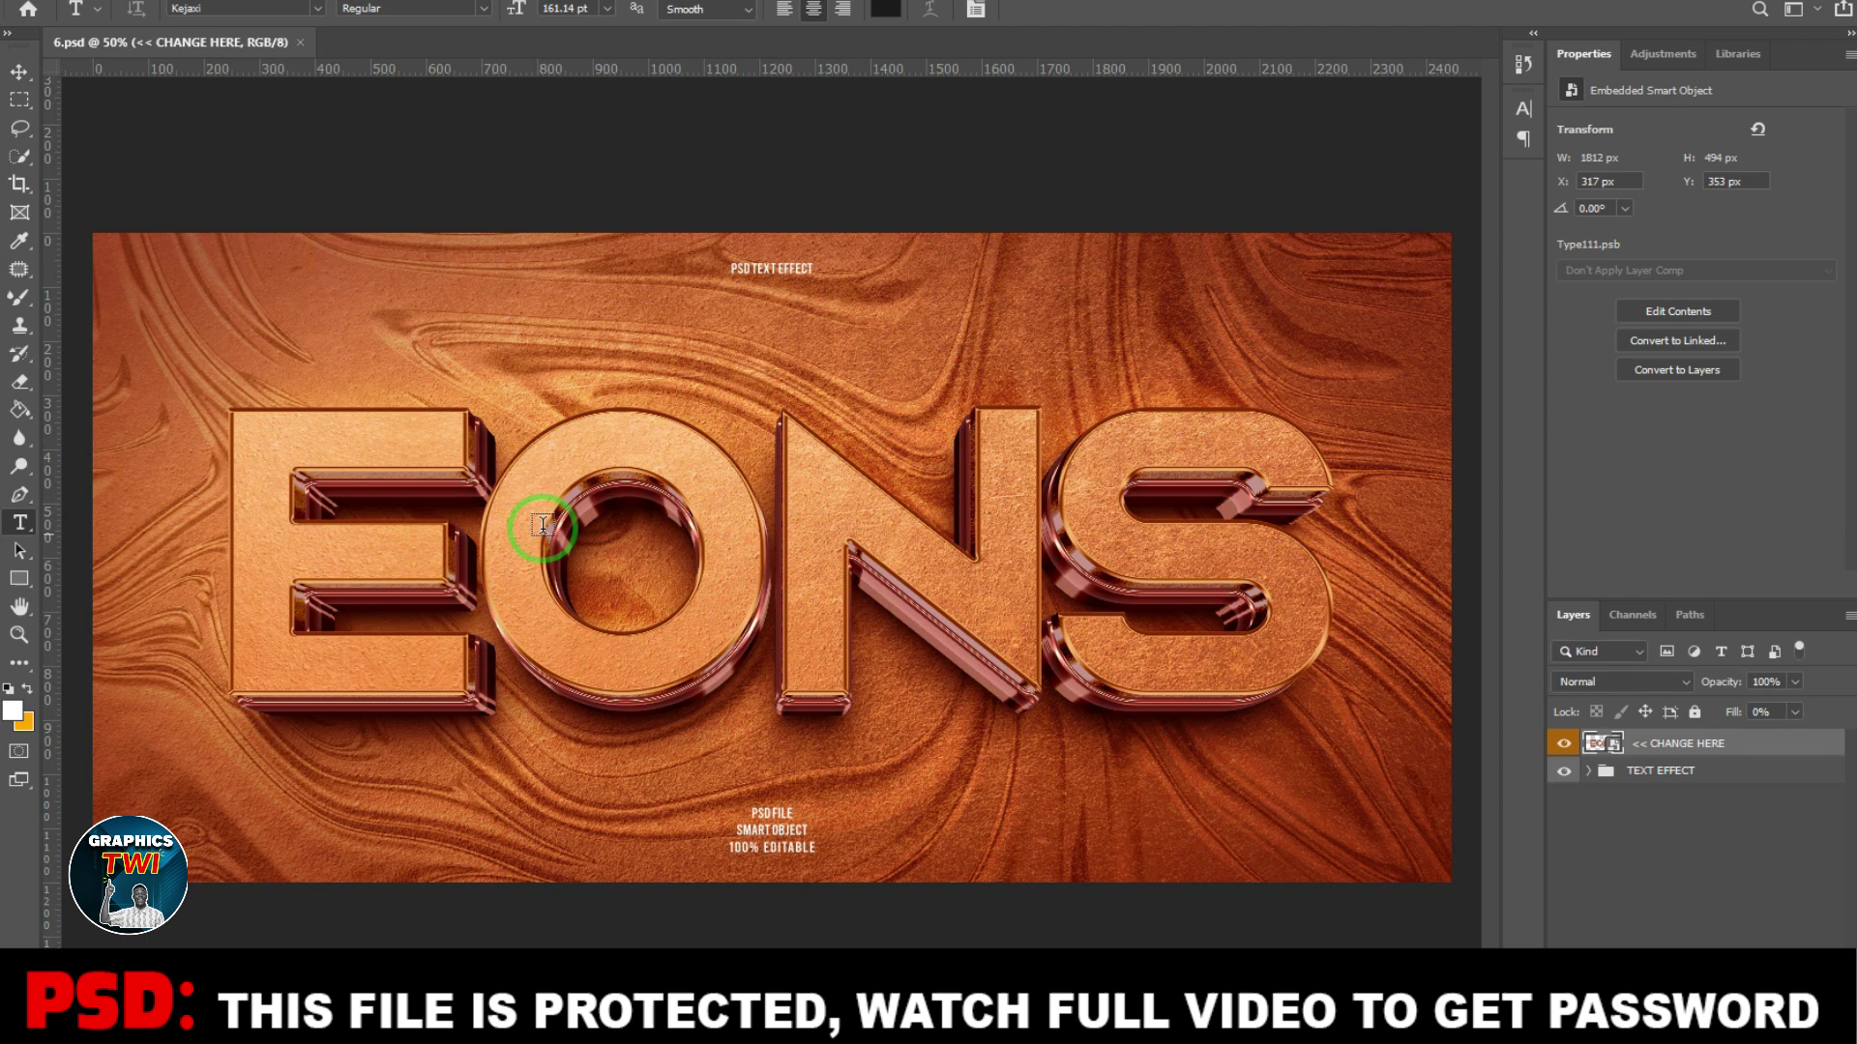
Step: In the Type111.psb smart object, dismiss the missing-font warning and replace the text with ENEMY
{"action": "double_click", "coordinate": [1597, 746]}
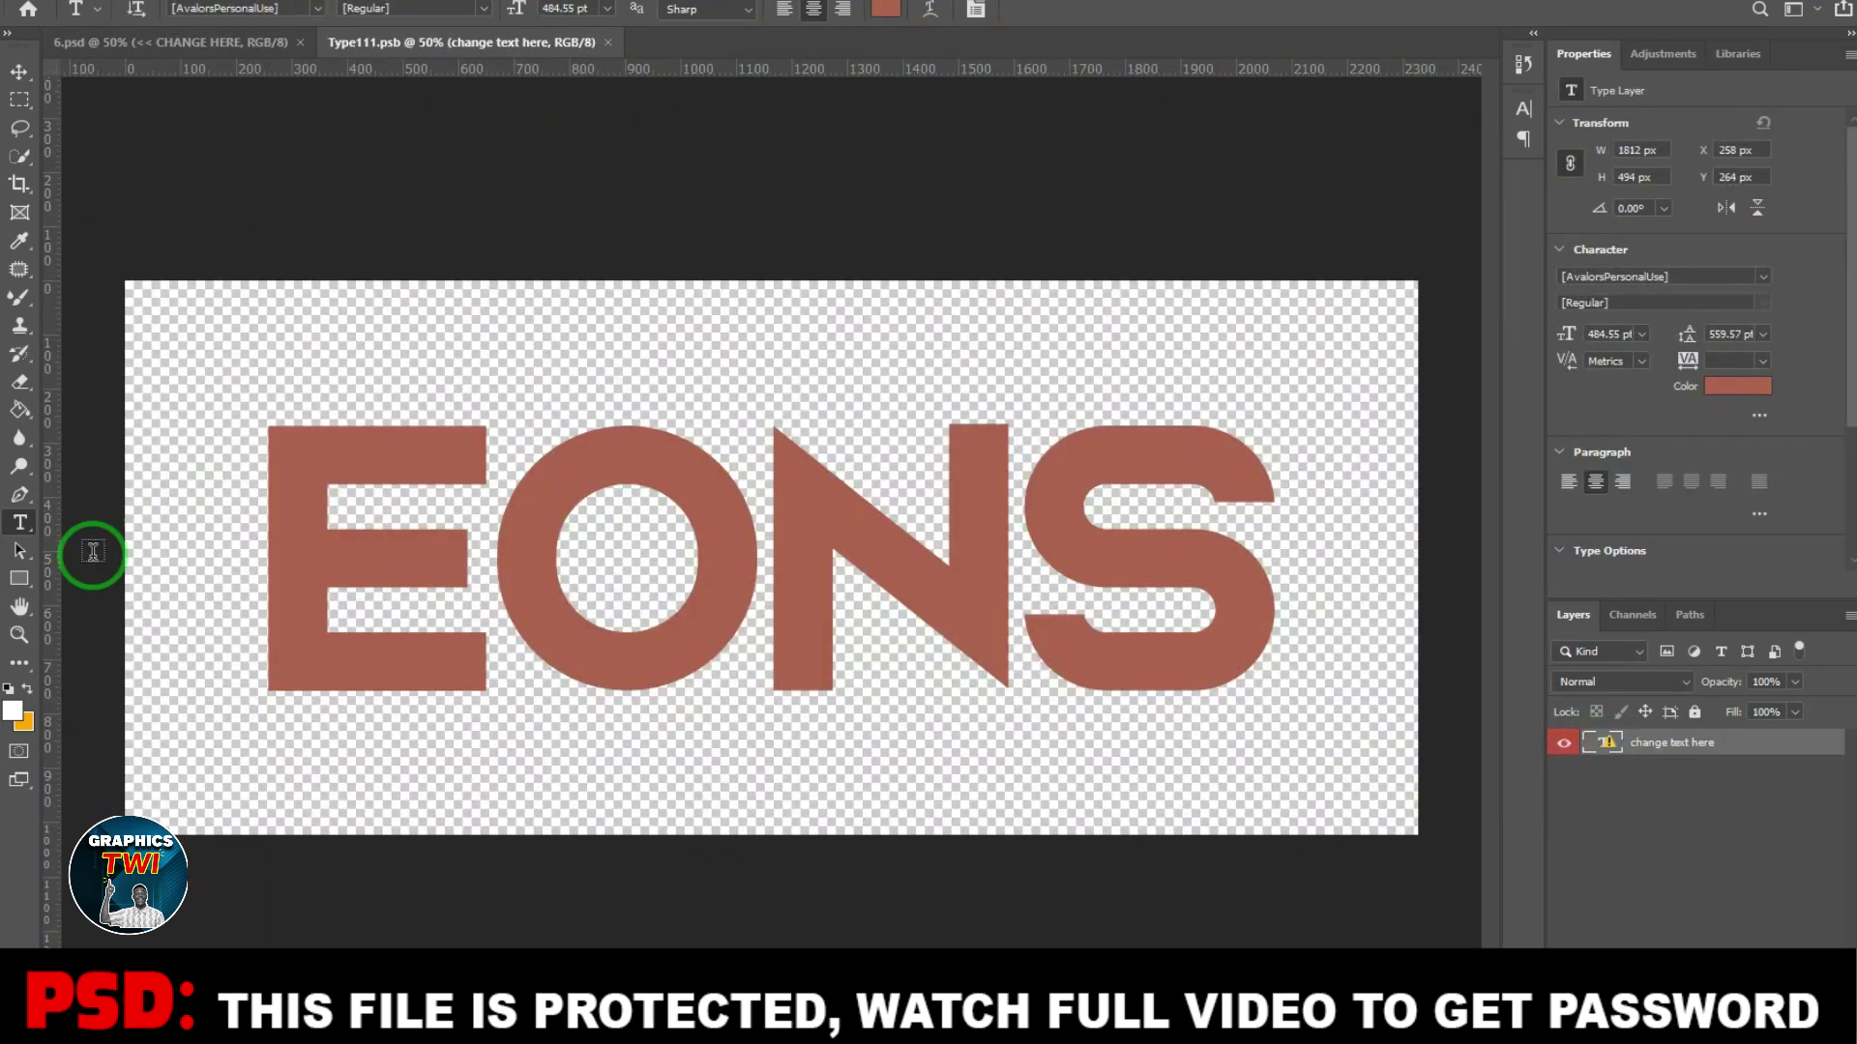
{"action": "left_click", "coordinate": [308, 533]}
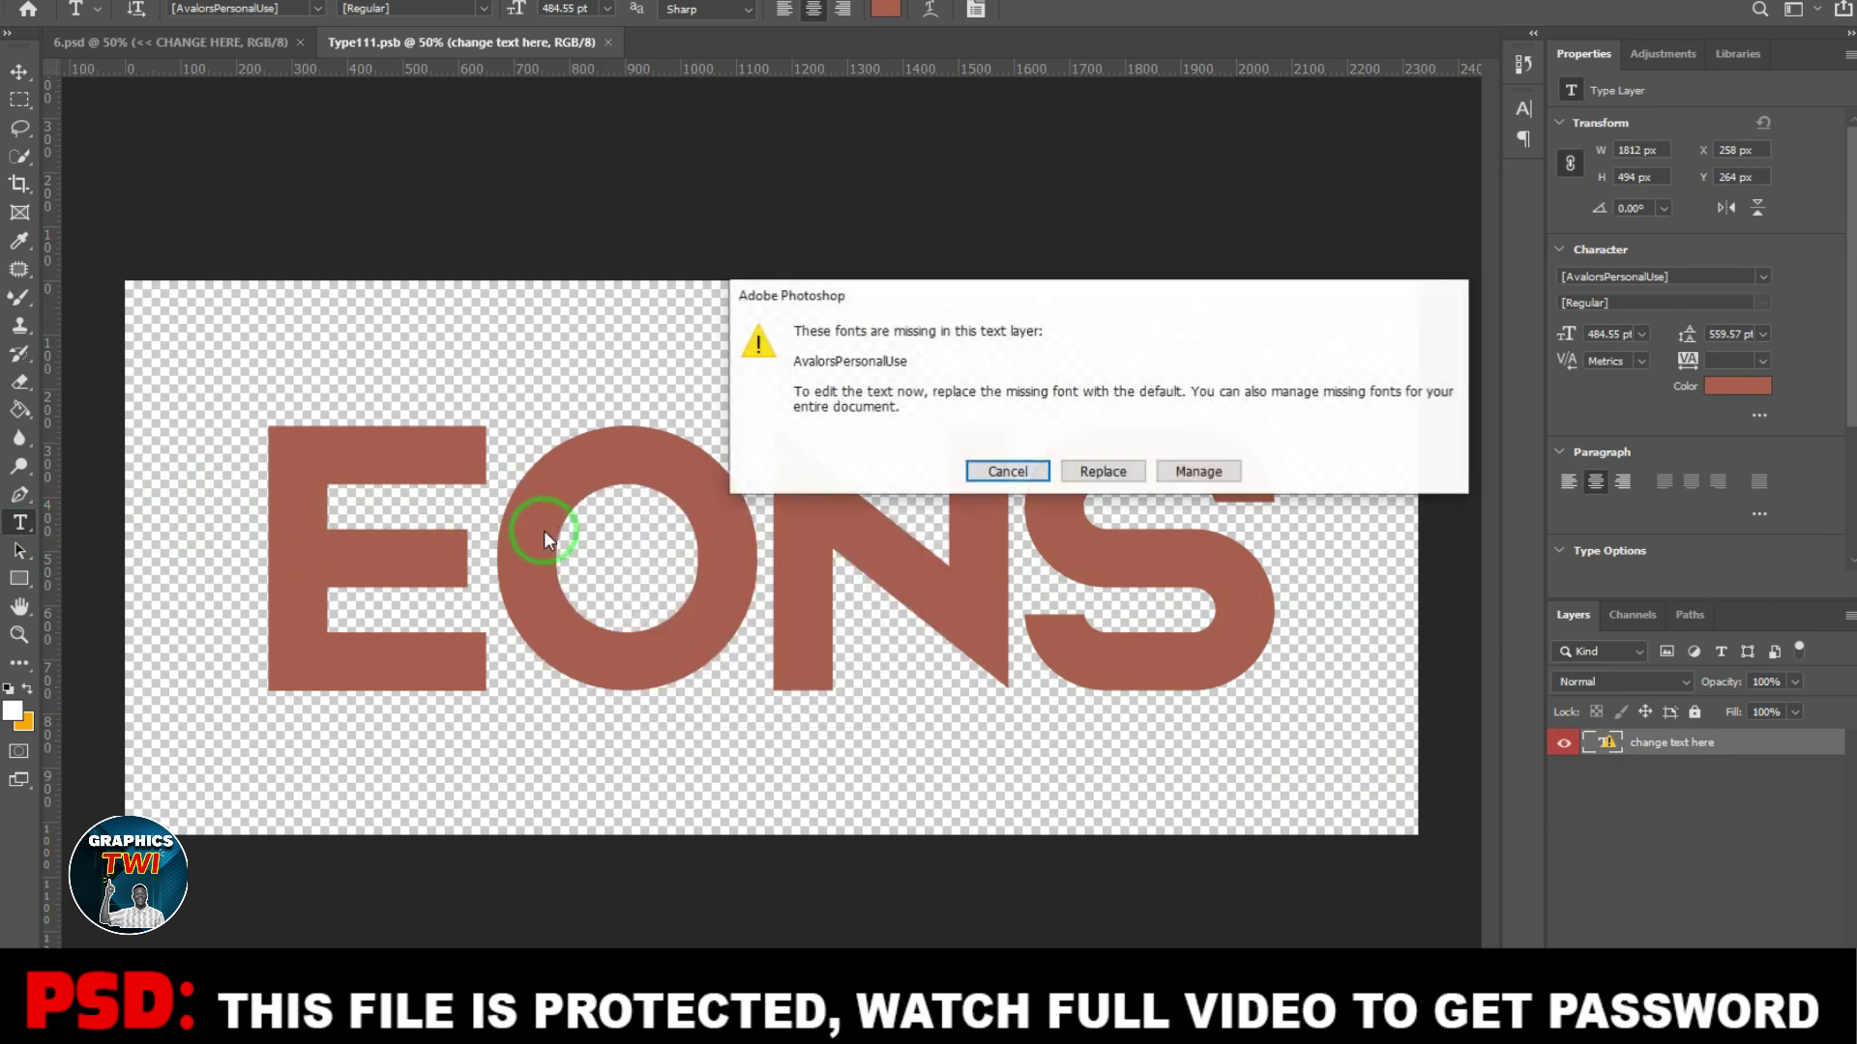
{"action": "left_click", "coordinate": [1009, 471]}
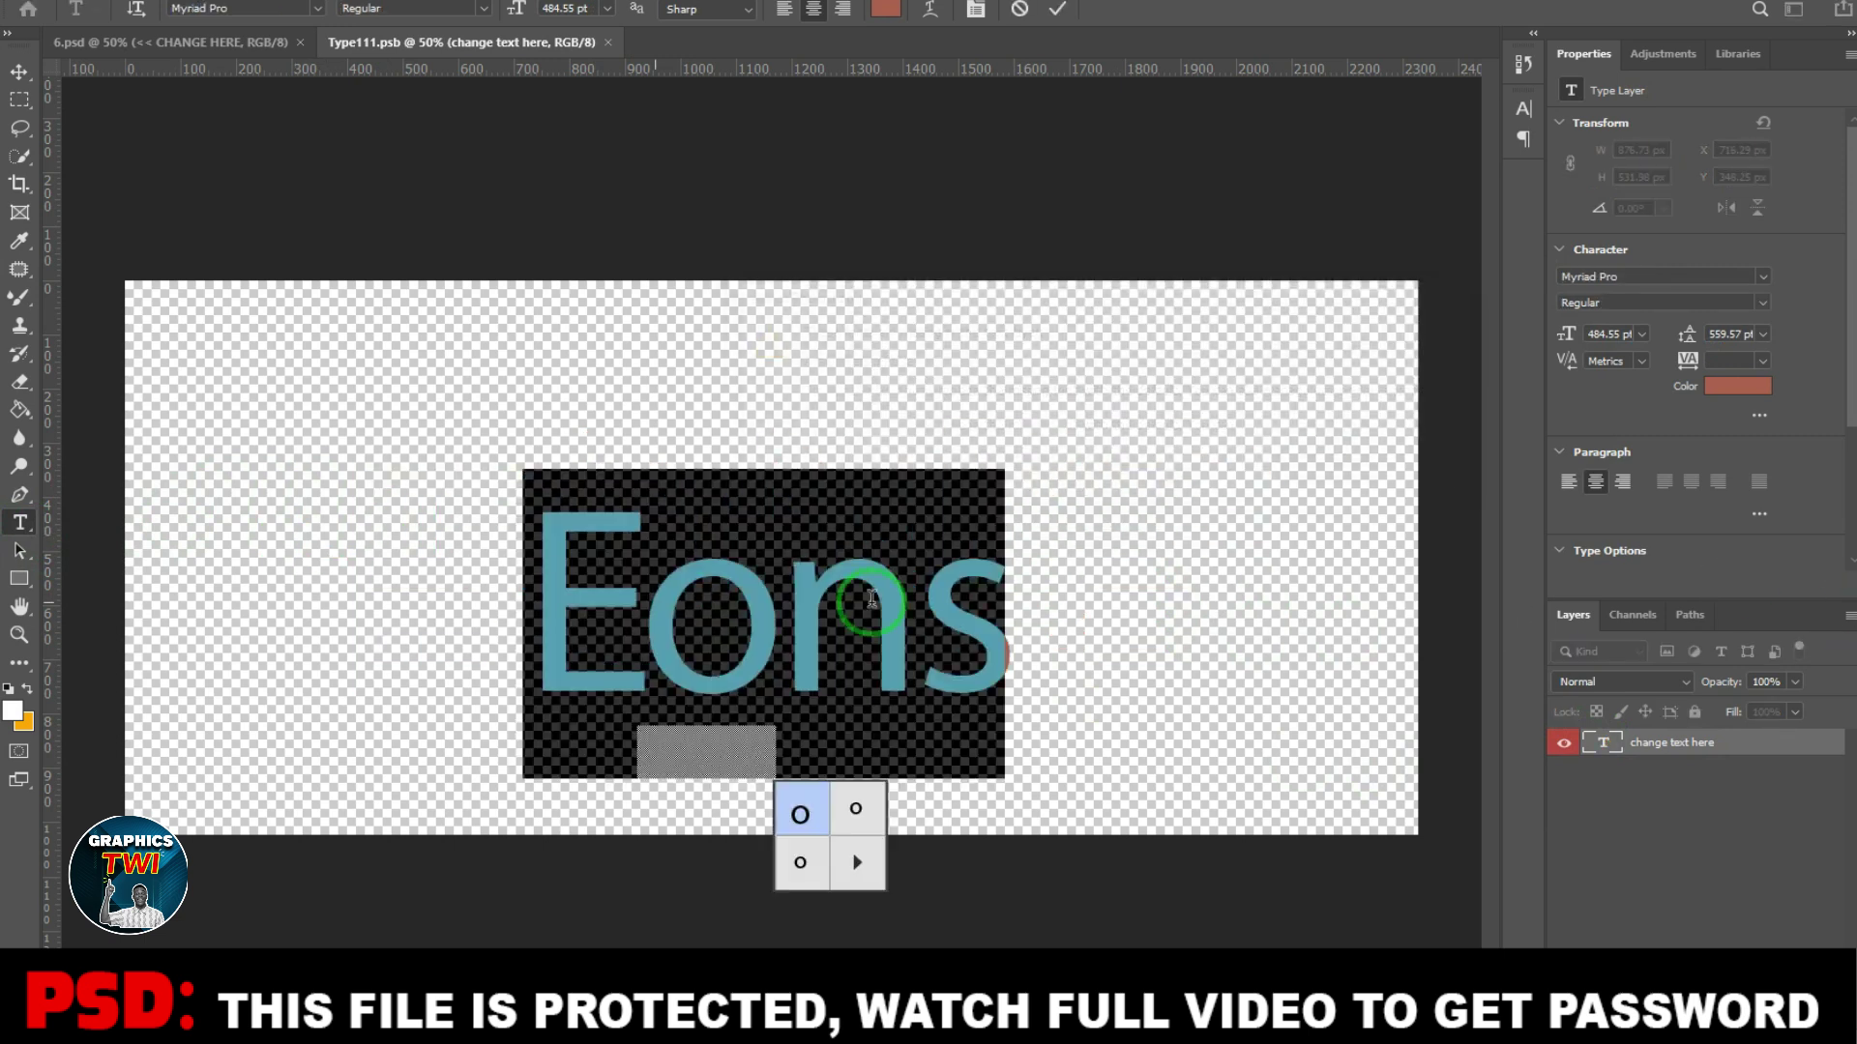
{"action": "type", "text": "ENEMY"}
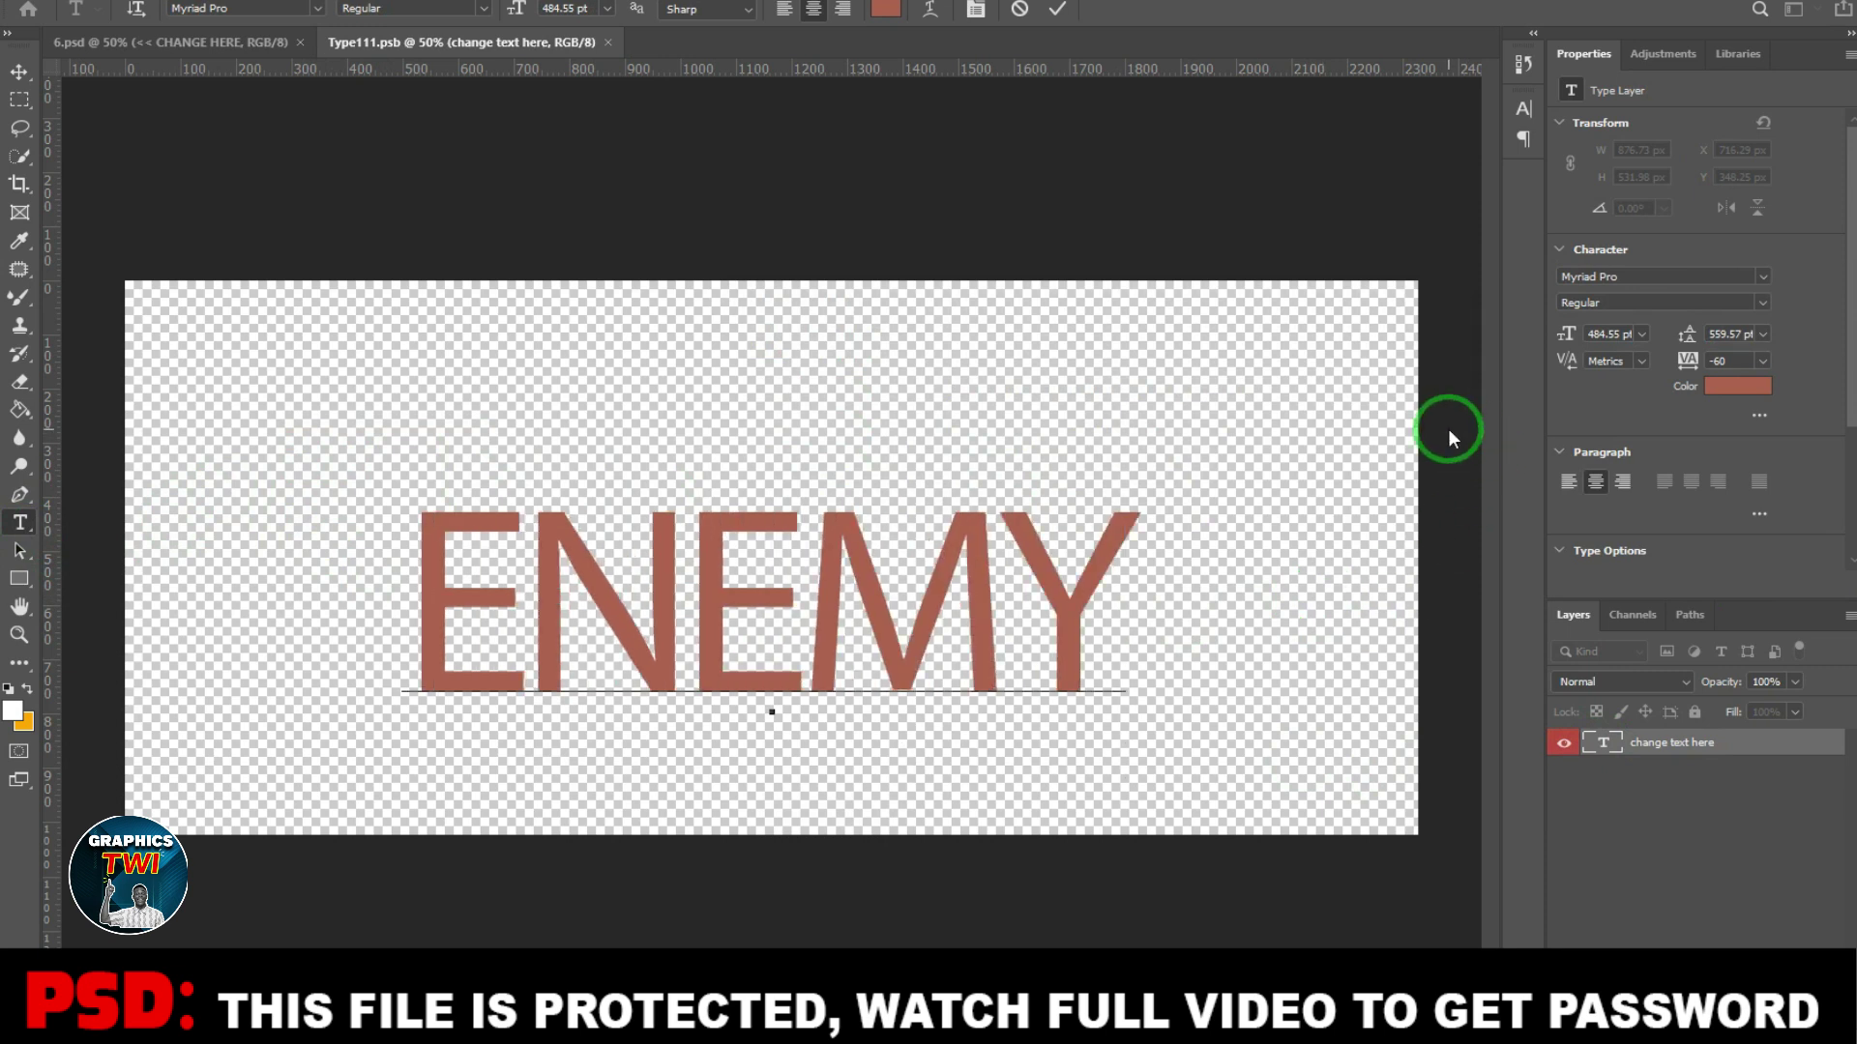
{"action": "key", "text": "ctrl+a"}
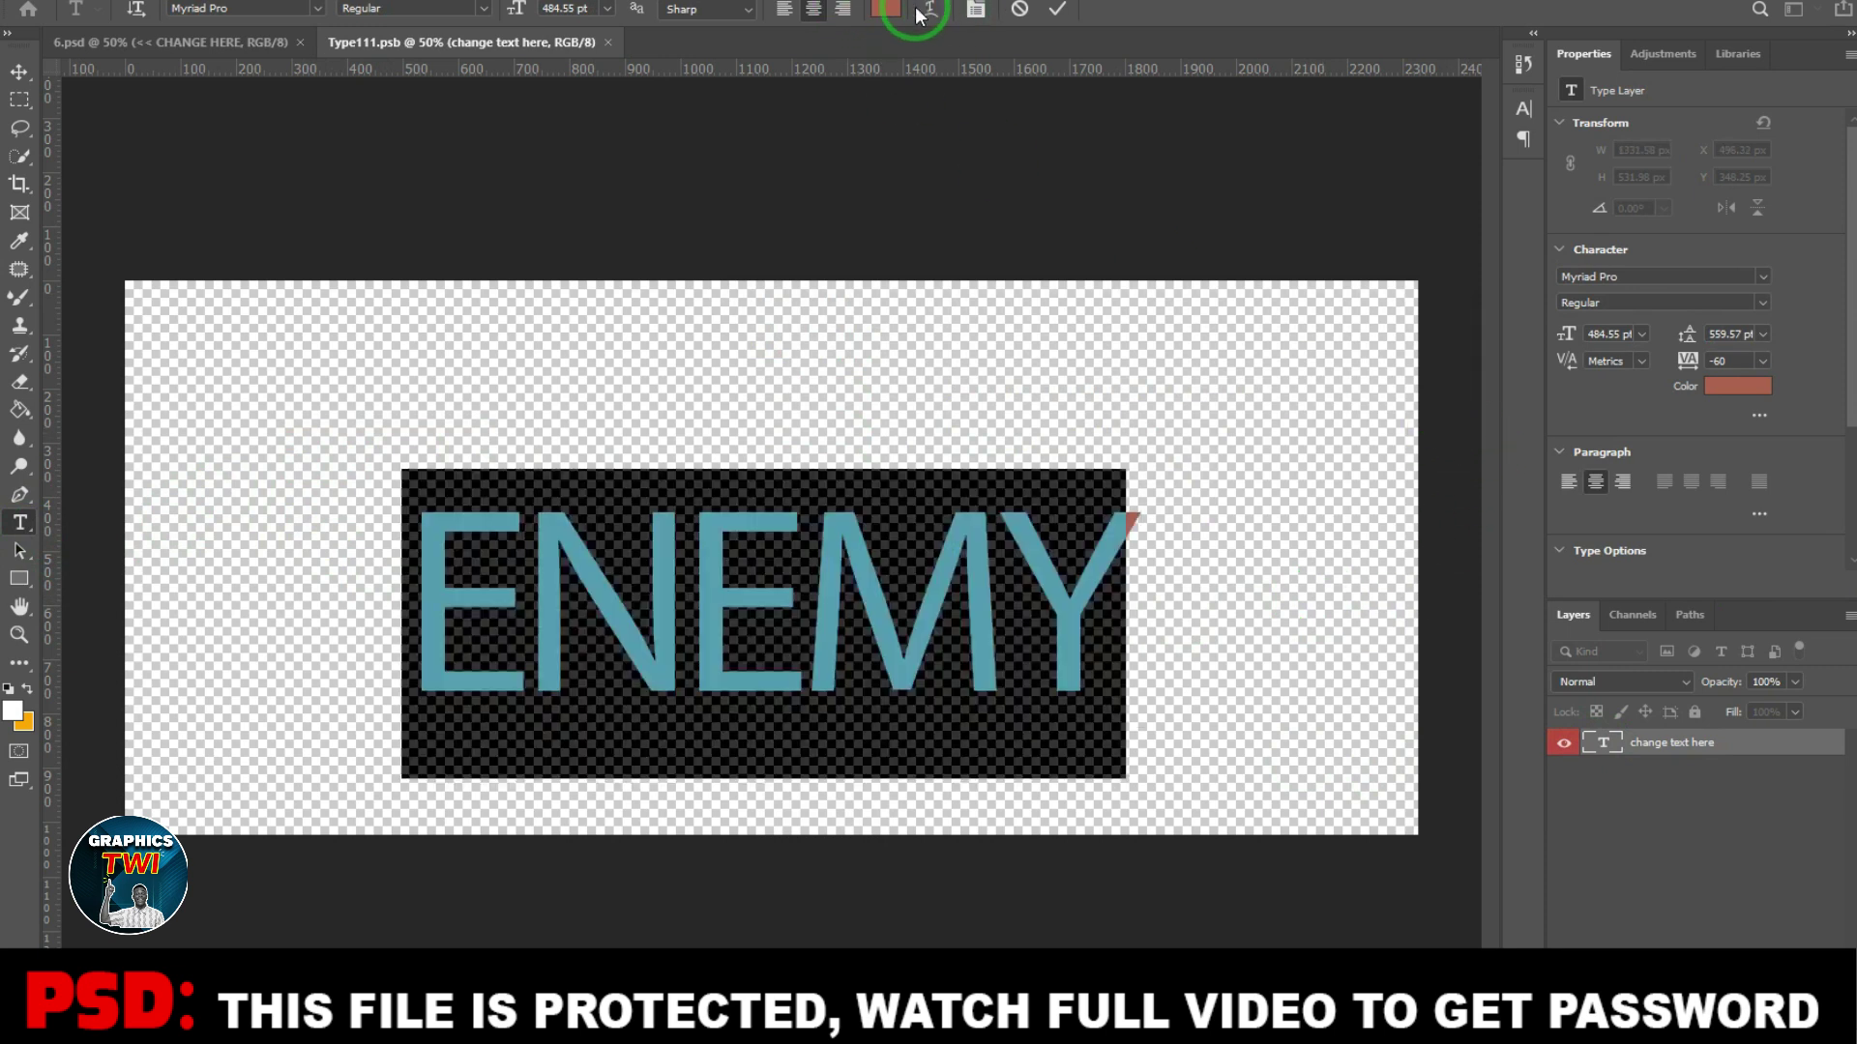
Step: Set the ENEMY text in the Aero font via the Character panel
{"action": "left_click", "coordinate": [973, 11]}
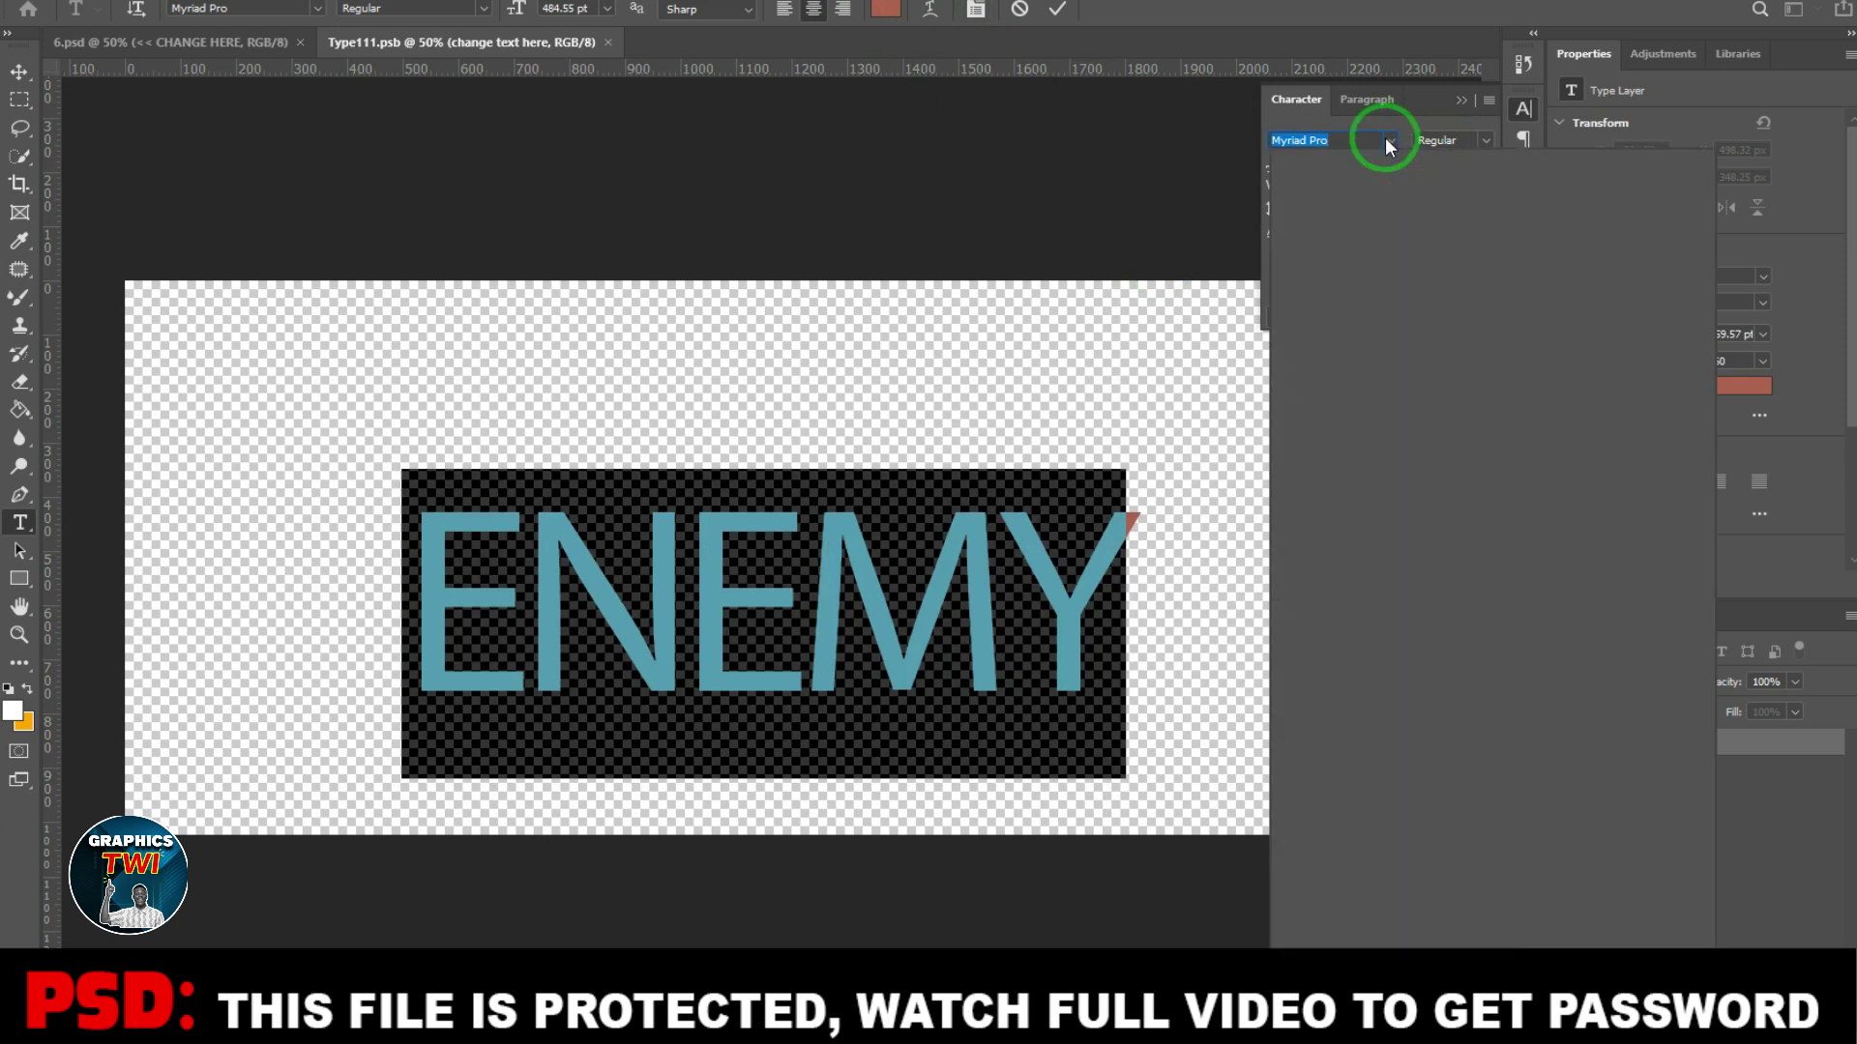
{"action": "left_click", "coordinate": [1392, 142]}
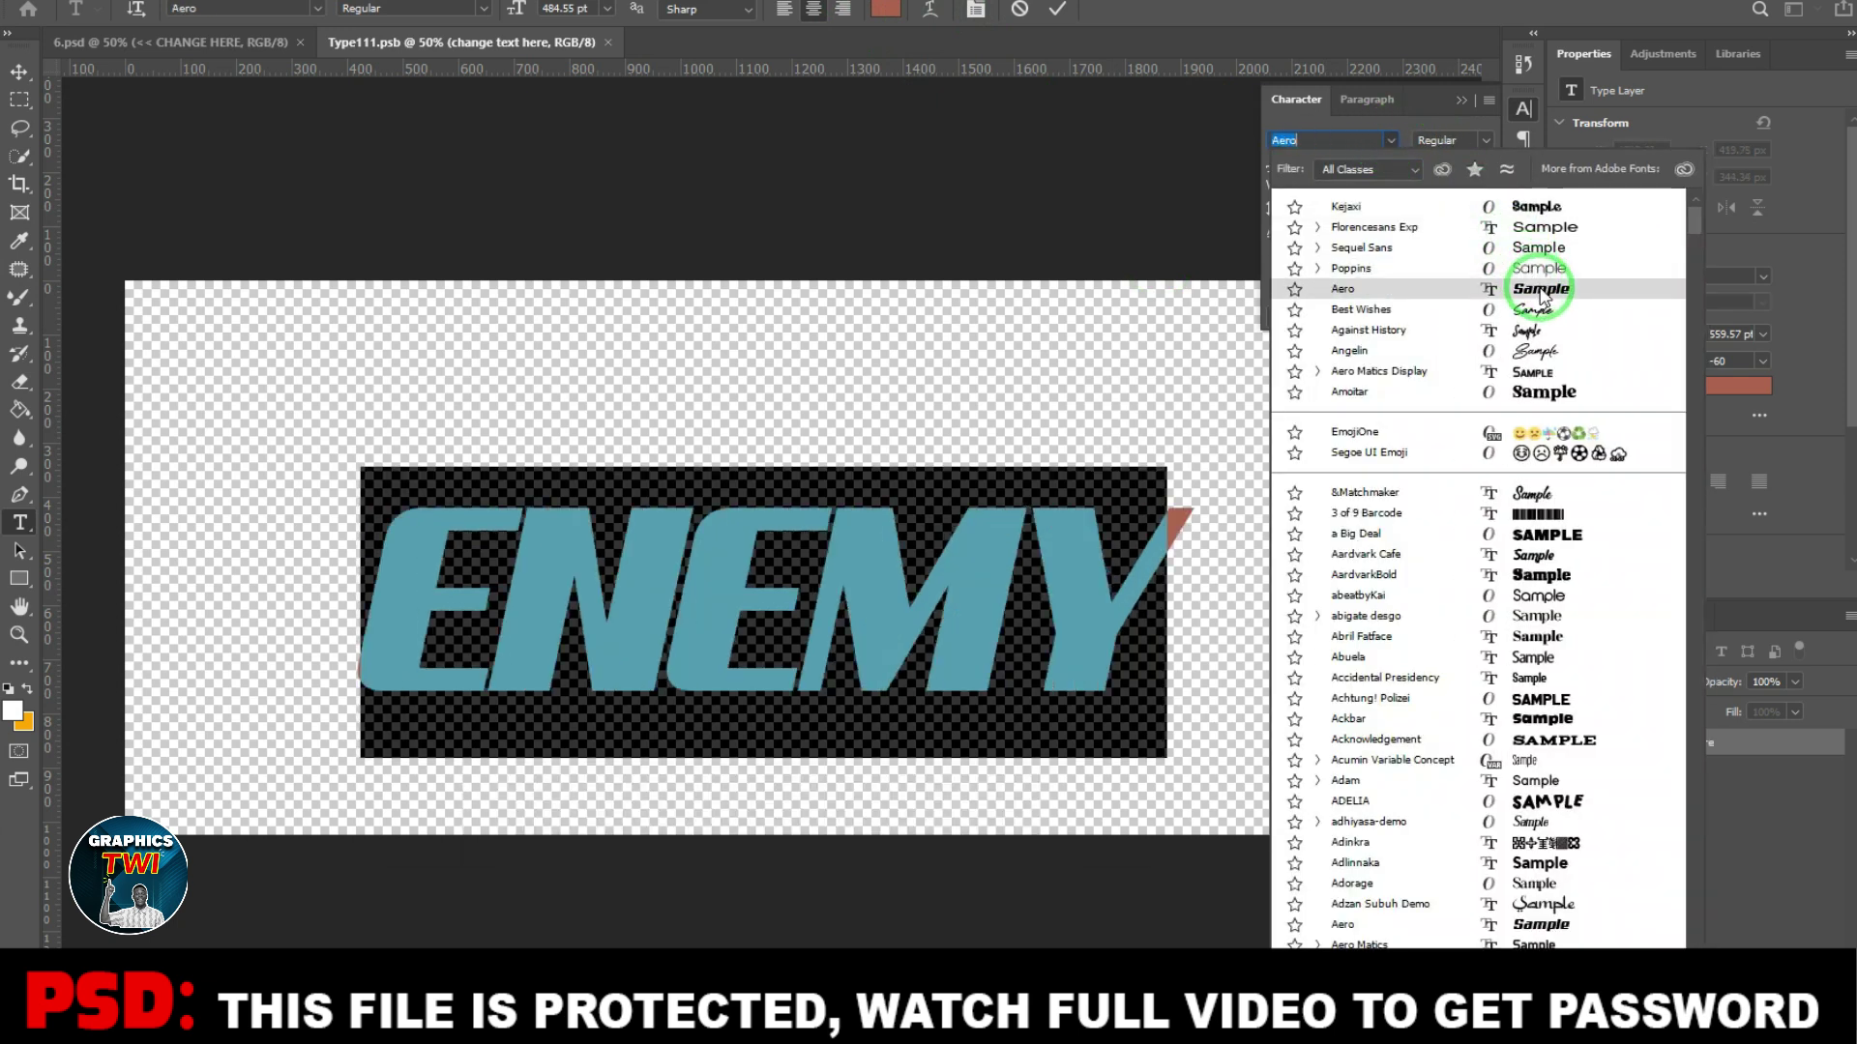
{"action": "left_click", "coordinate": [1541, 289]}
{"action": "left_click", "coordinate": [1057, 9]}
Step: Scale ENEMY up to about 133%, centre it, save the smart object, and return to 6.psd
{"action": "left_click", "coordinate": [20, 74]}
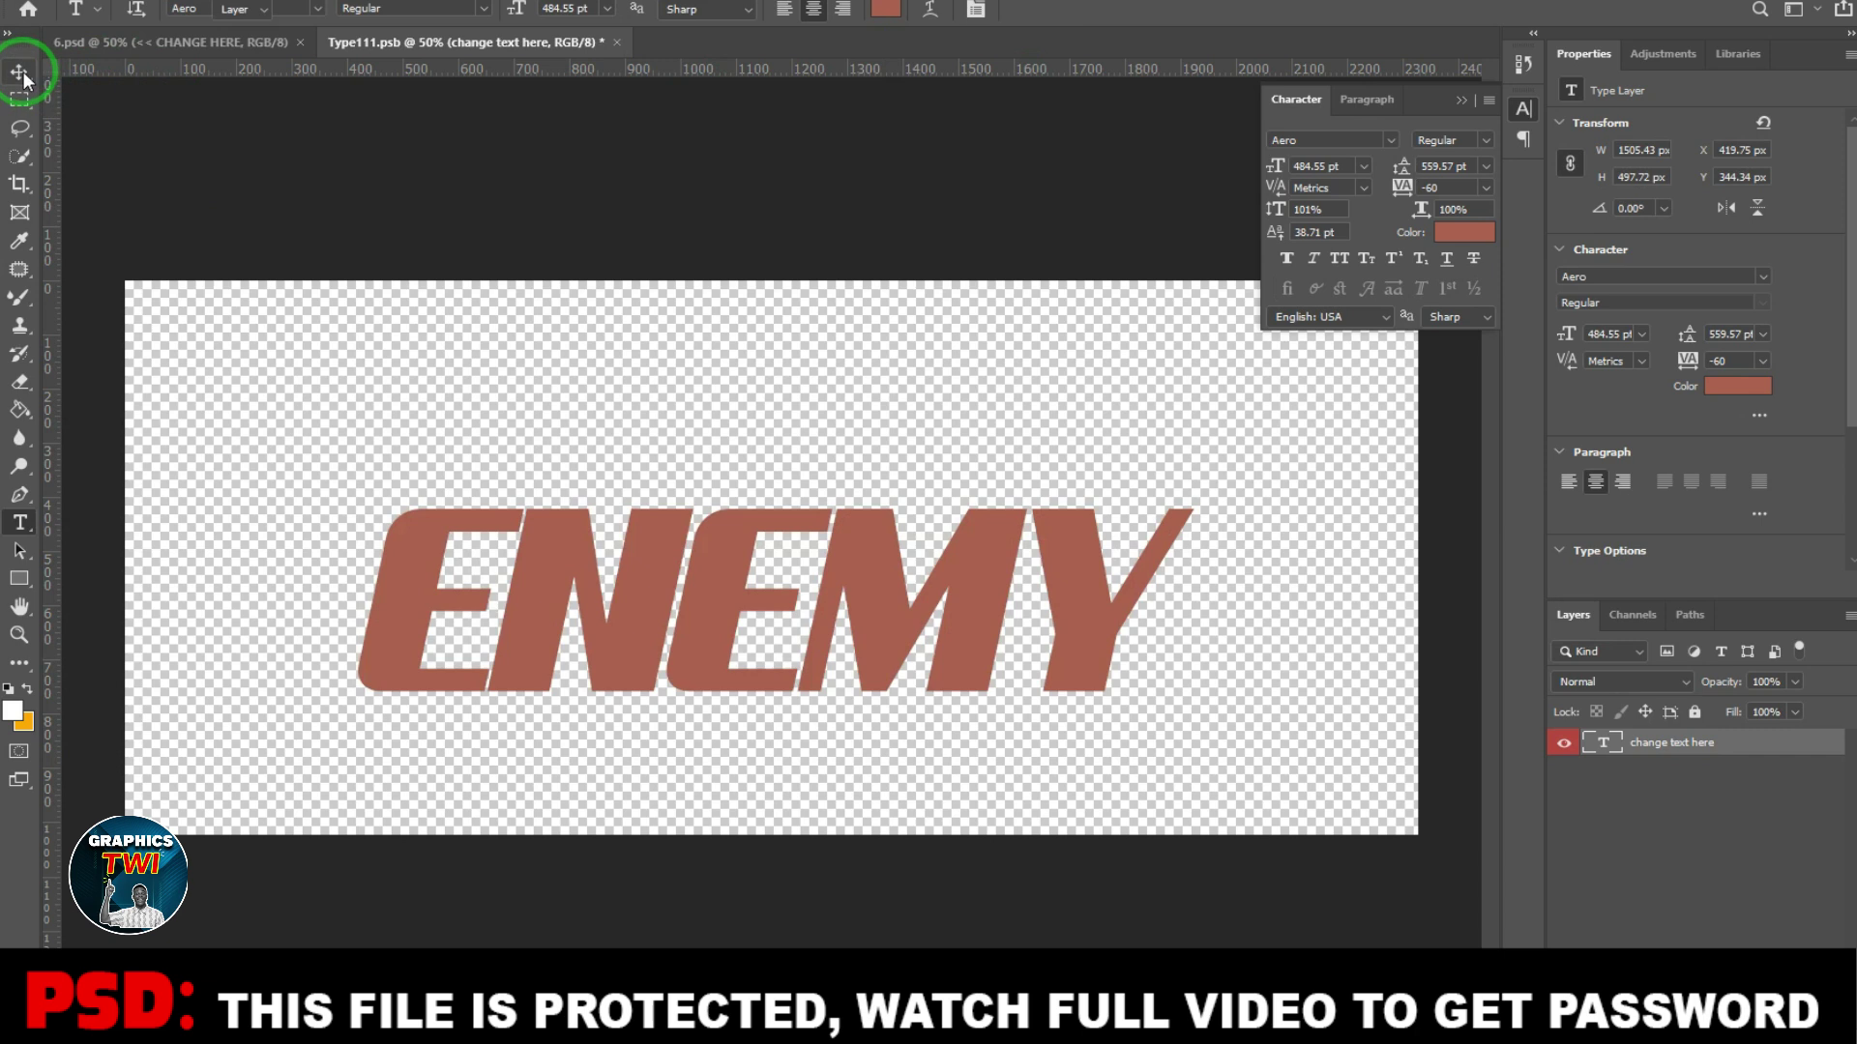
{"action": "key", "text": "ctrl+t"}
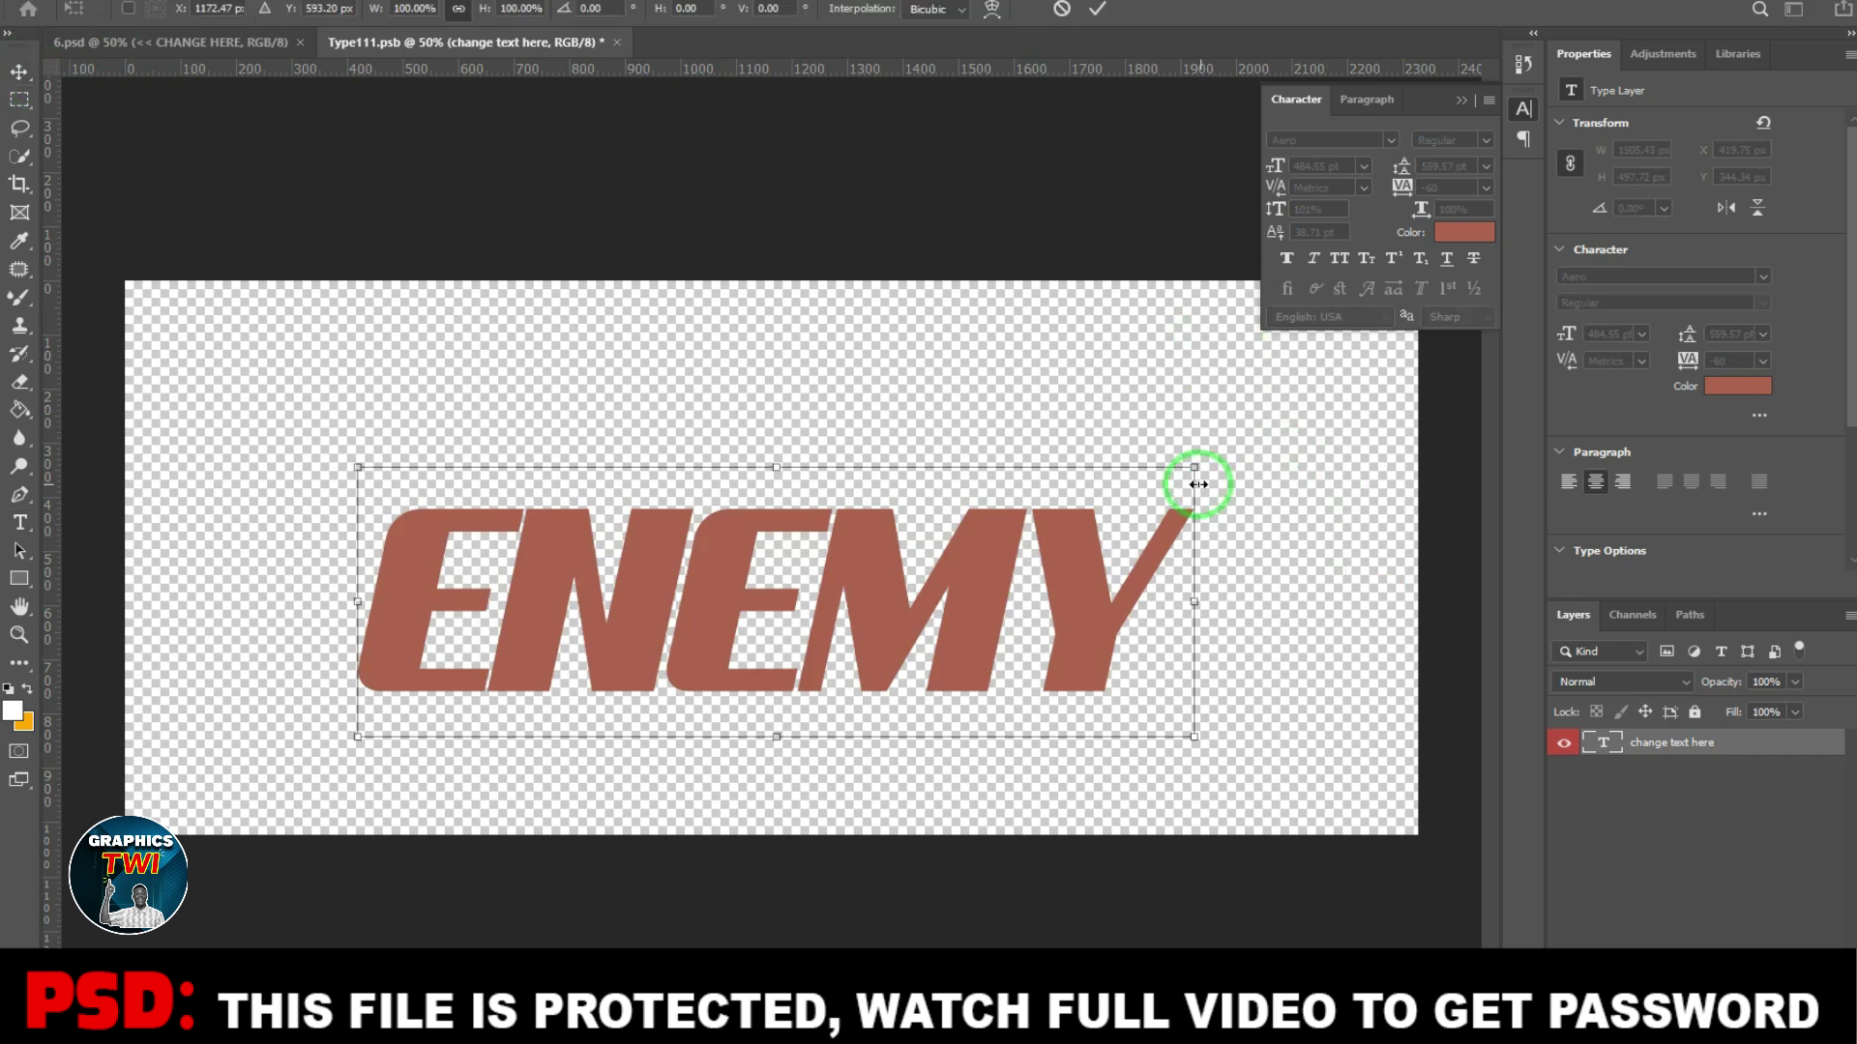
{"action": "left_click_drag", "start_coordinate": [1196, 469], "coordinate": [1334, 421]}
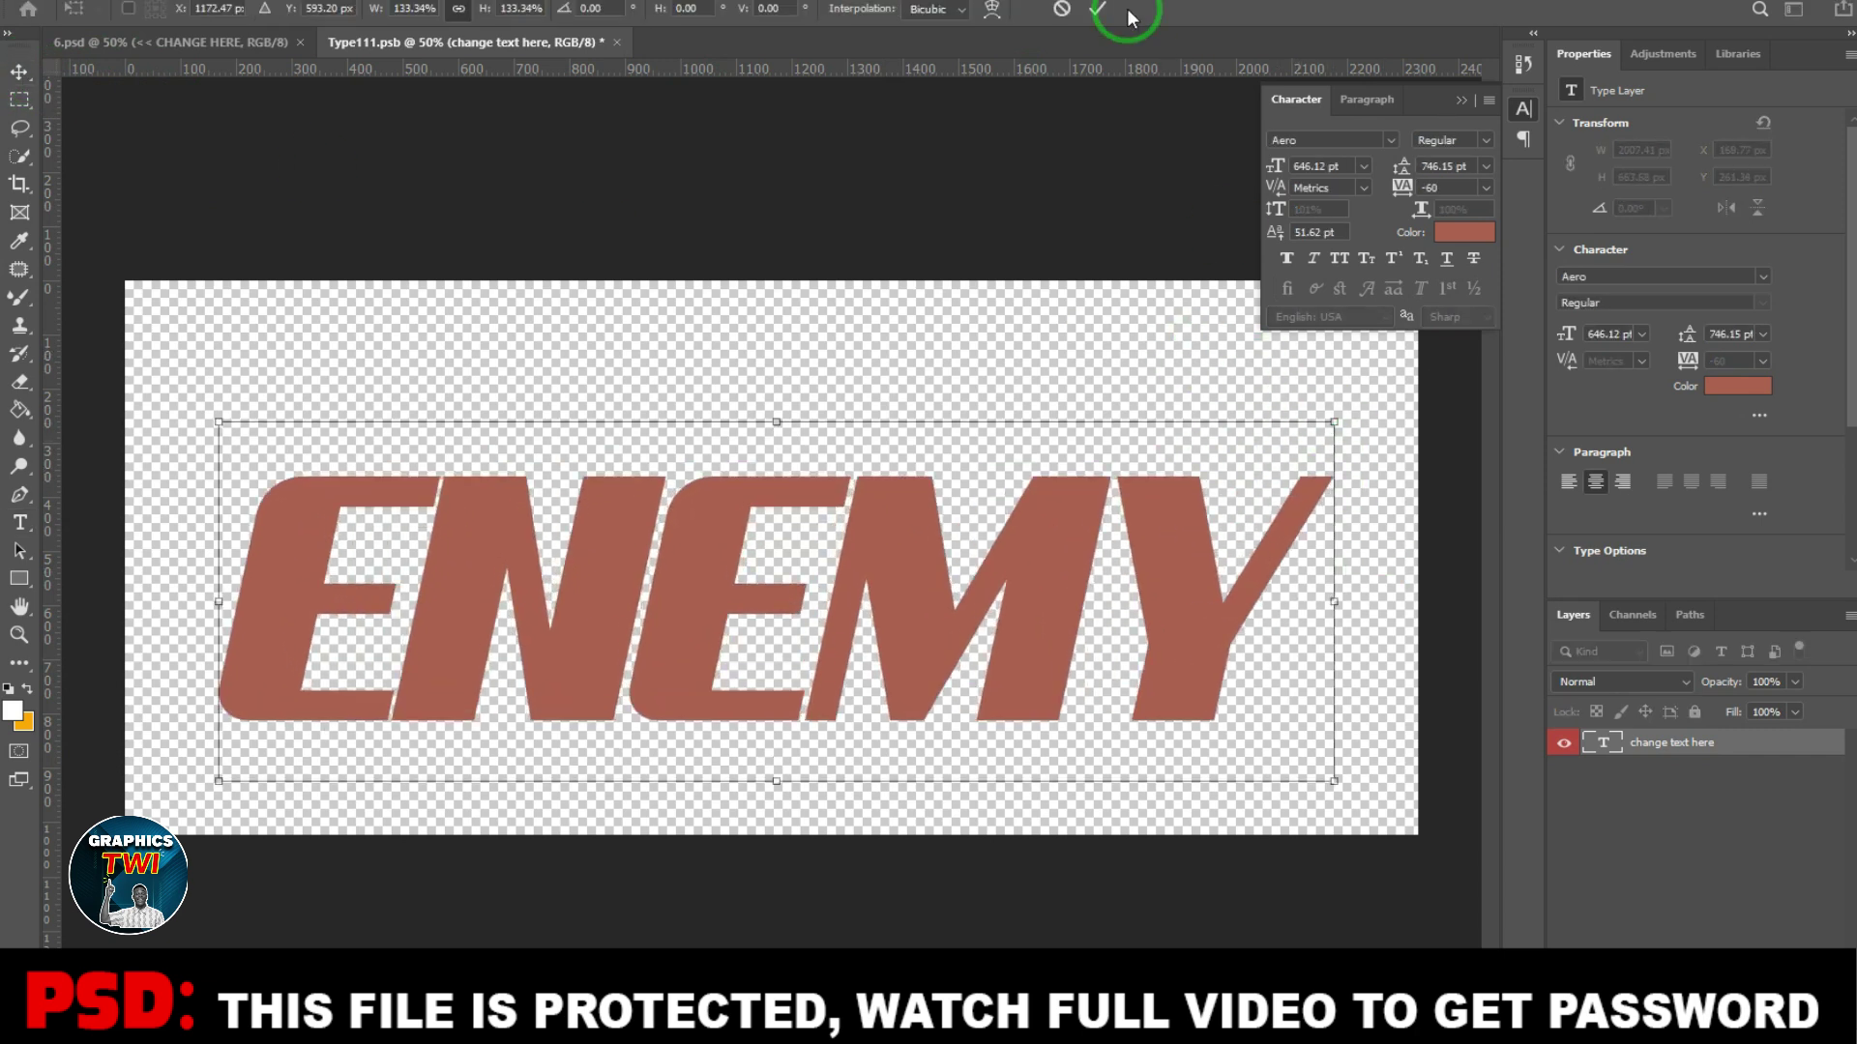
{"action": "left_click", "coordinate": [1108, 8]}
{"action": "left_click", "coordinate": [1460, 101]}
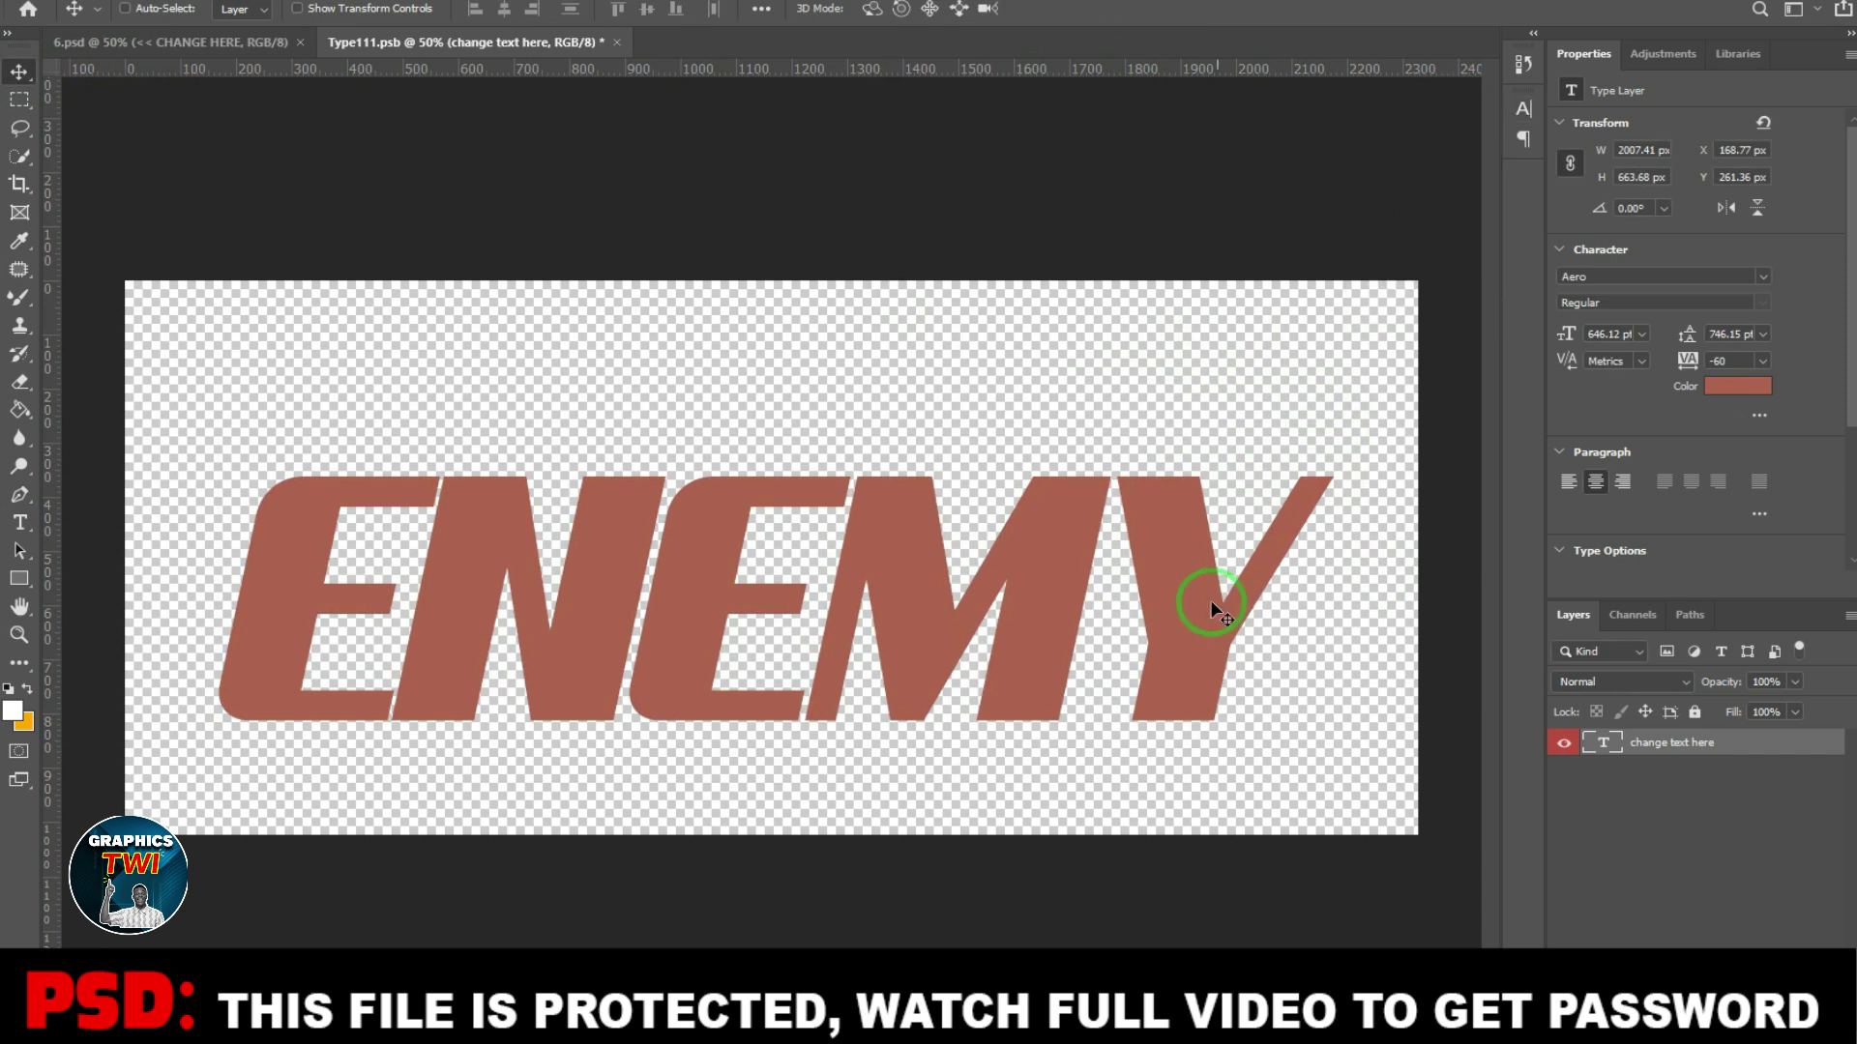
{"action": "left_click_drag", "start_coordinate": [1190, 666], "coordinate": [1214, 597]}
{"action": "key", "text": "ctrl+s"}
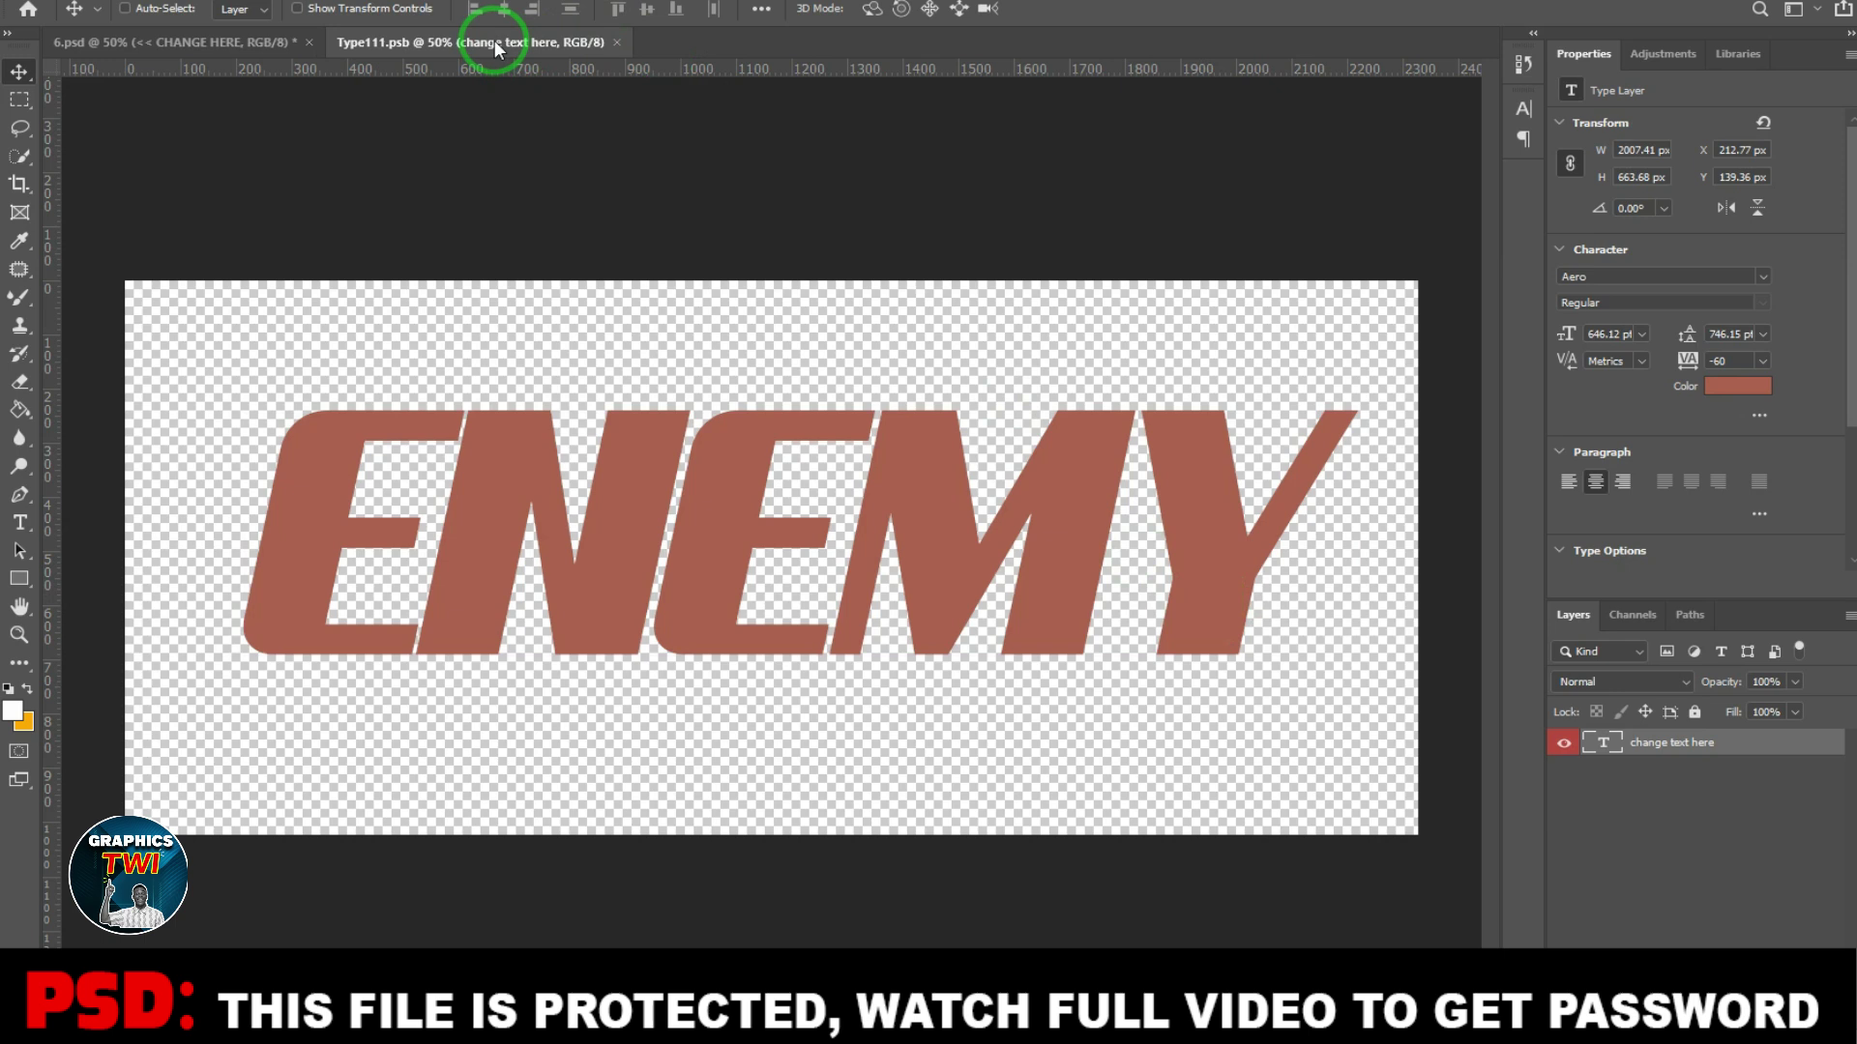
{"action": "left_click", "coordinate": [264, 45]}
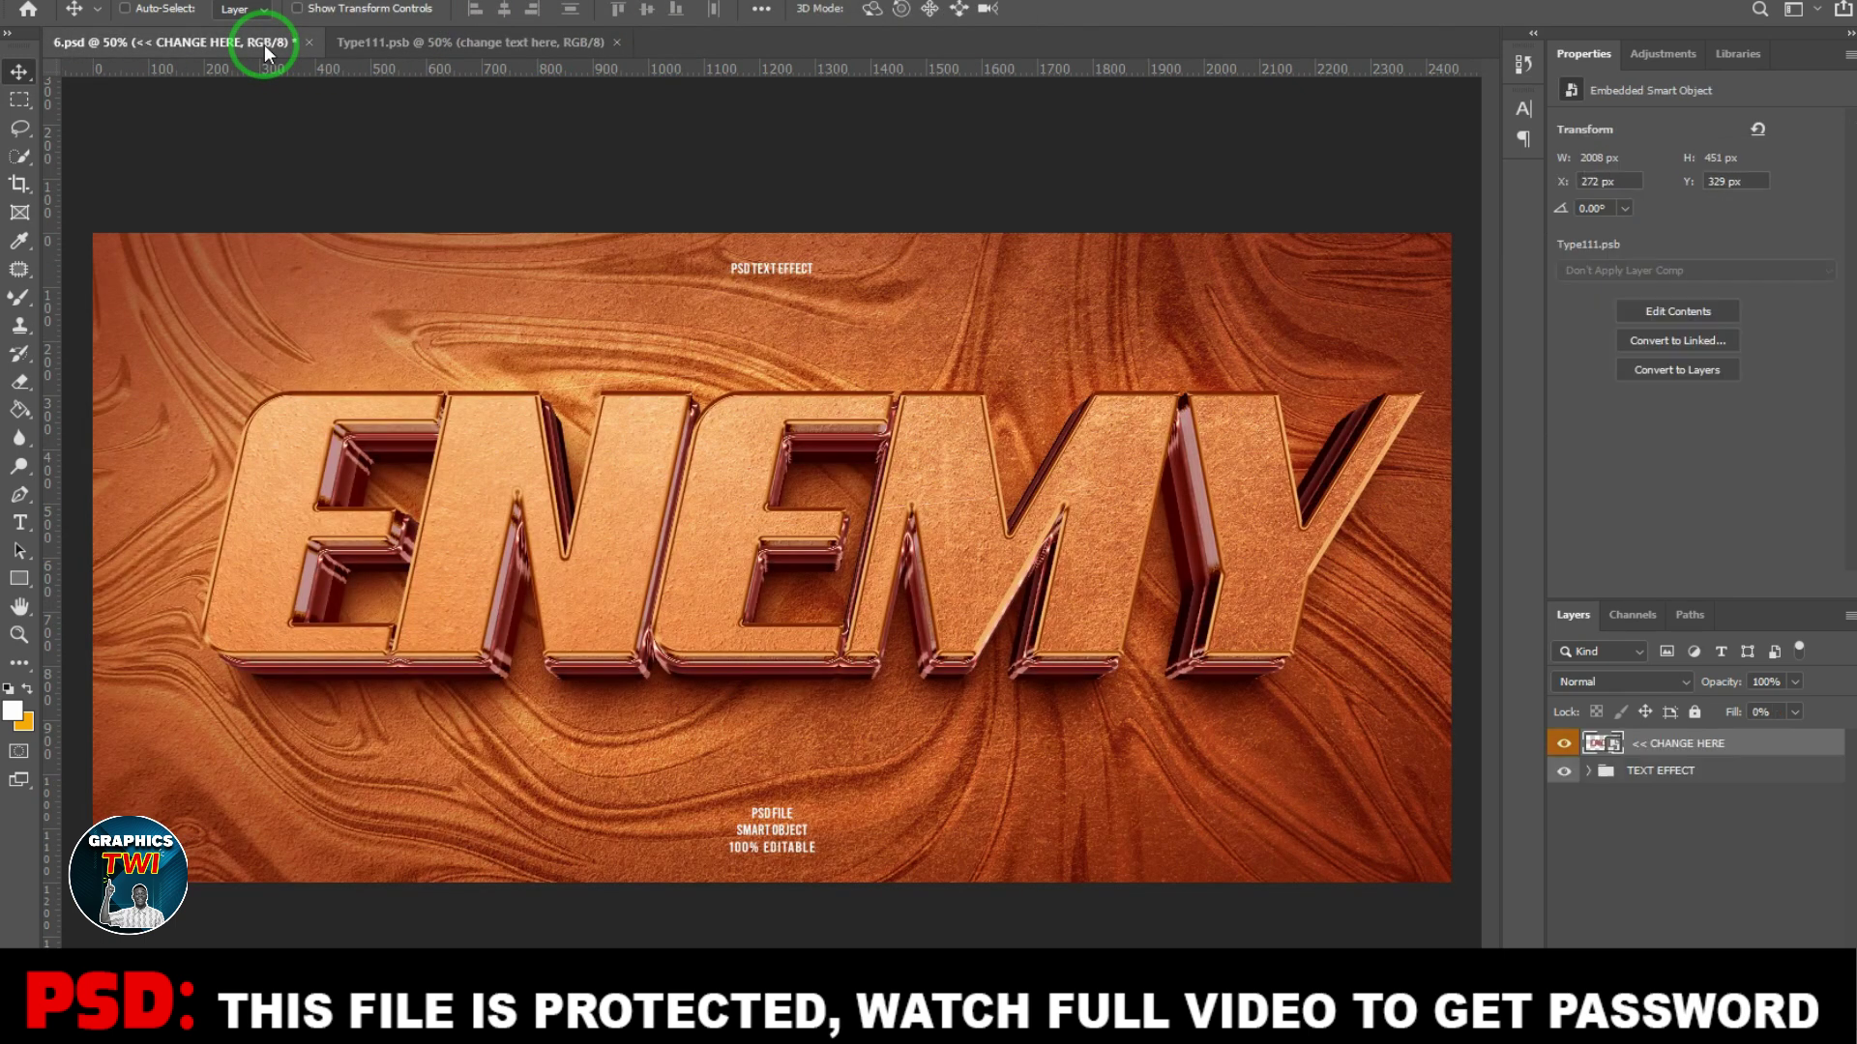
Step: Inspect the TEXT EFFECT, 3D and depth groups, toggling depth's visibility to compare
{"action": "left_click", "coordinate": [1589, 771]}
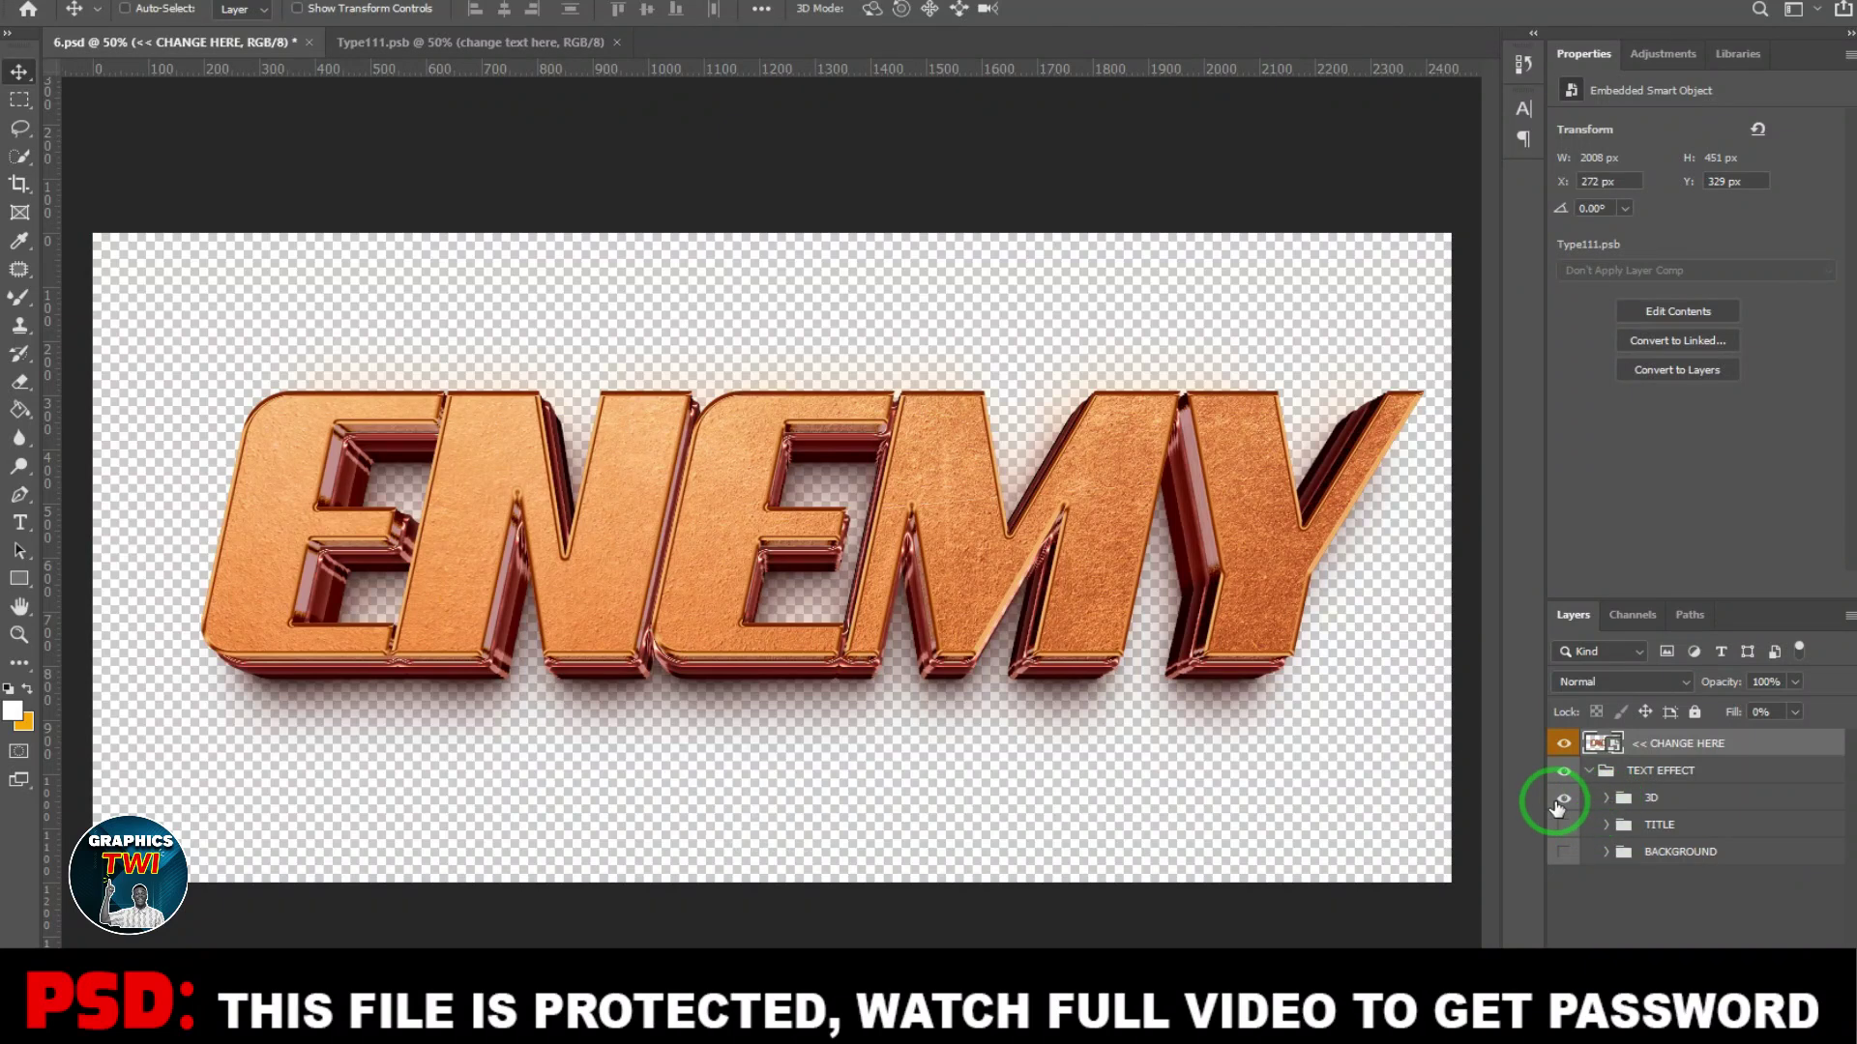
{"action": "left_click", "coordinate": [1607, 798]}
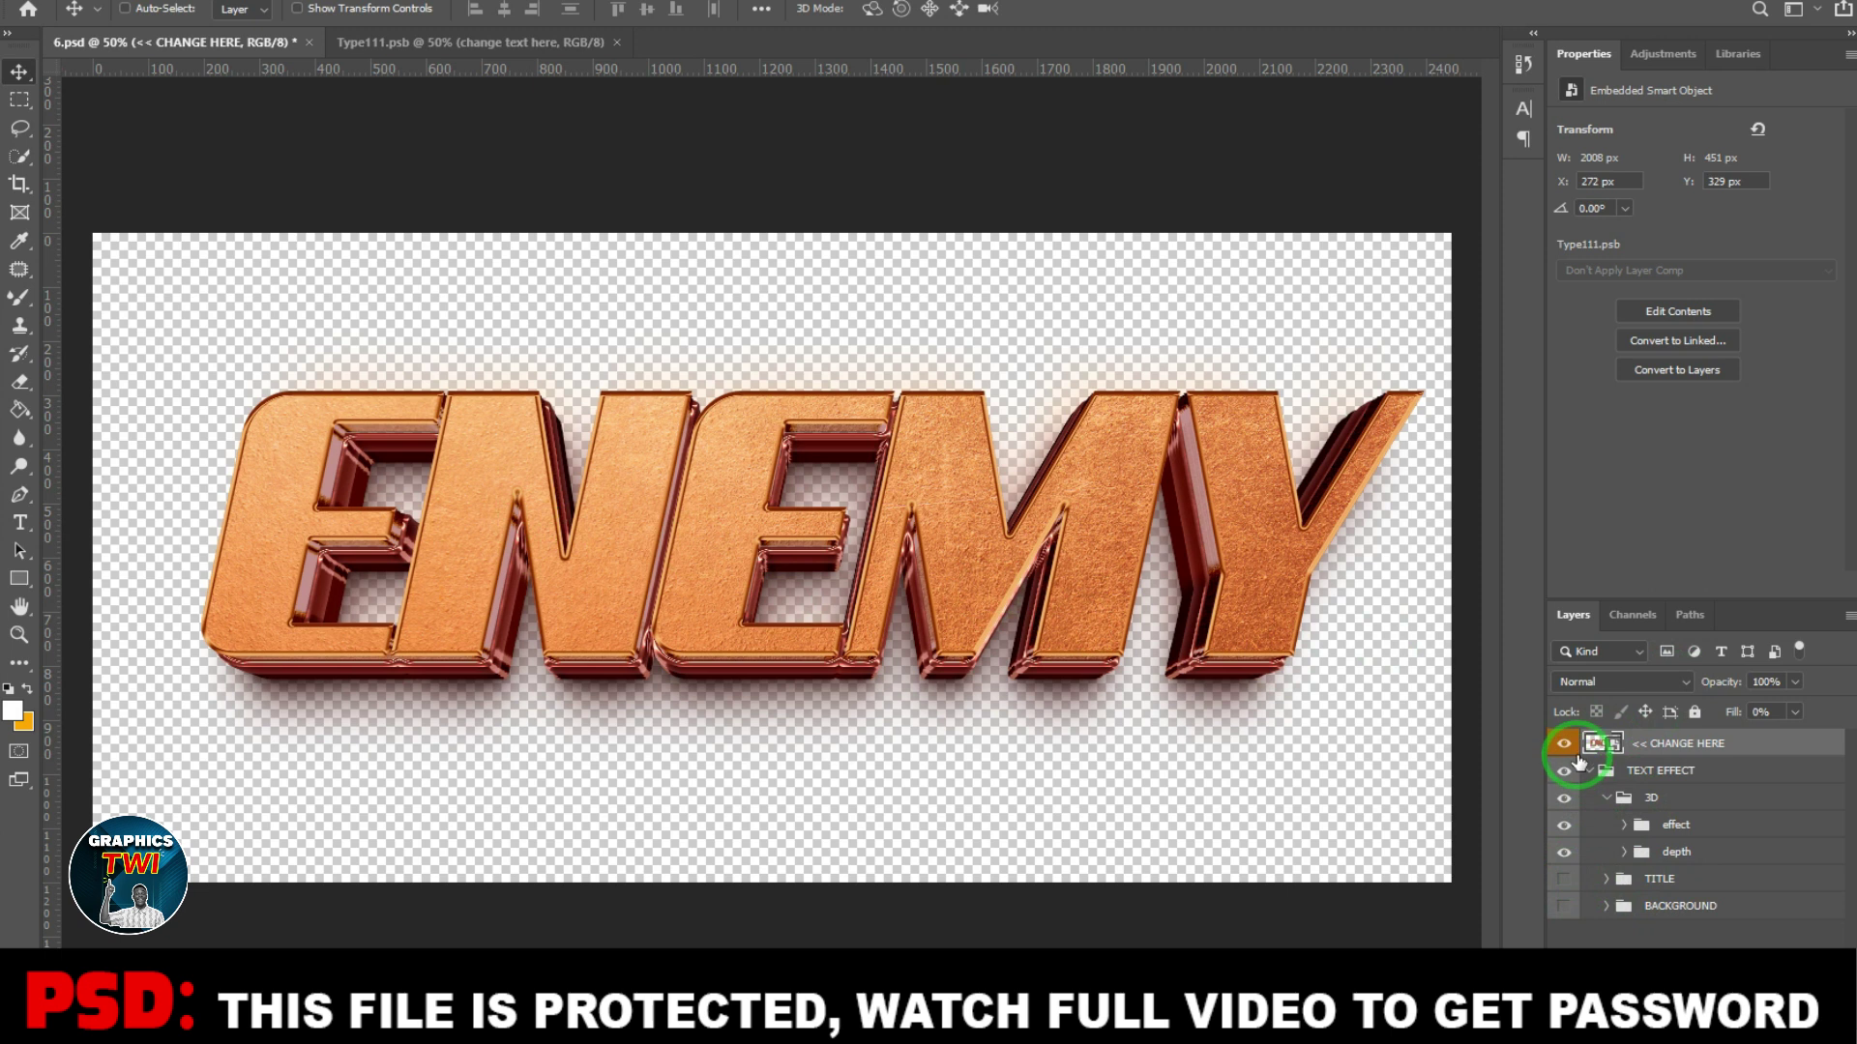
{"action": "left_click", "coordinate": [1564, 853]}
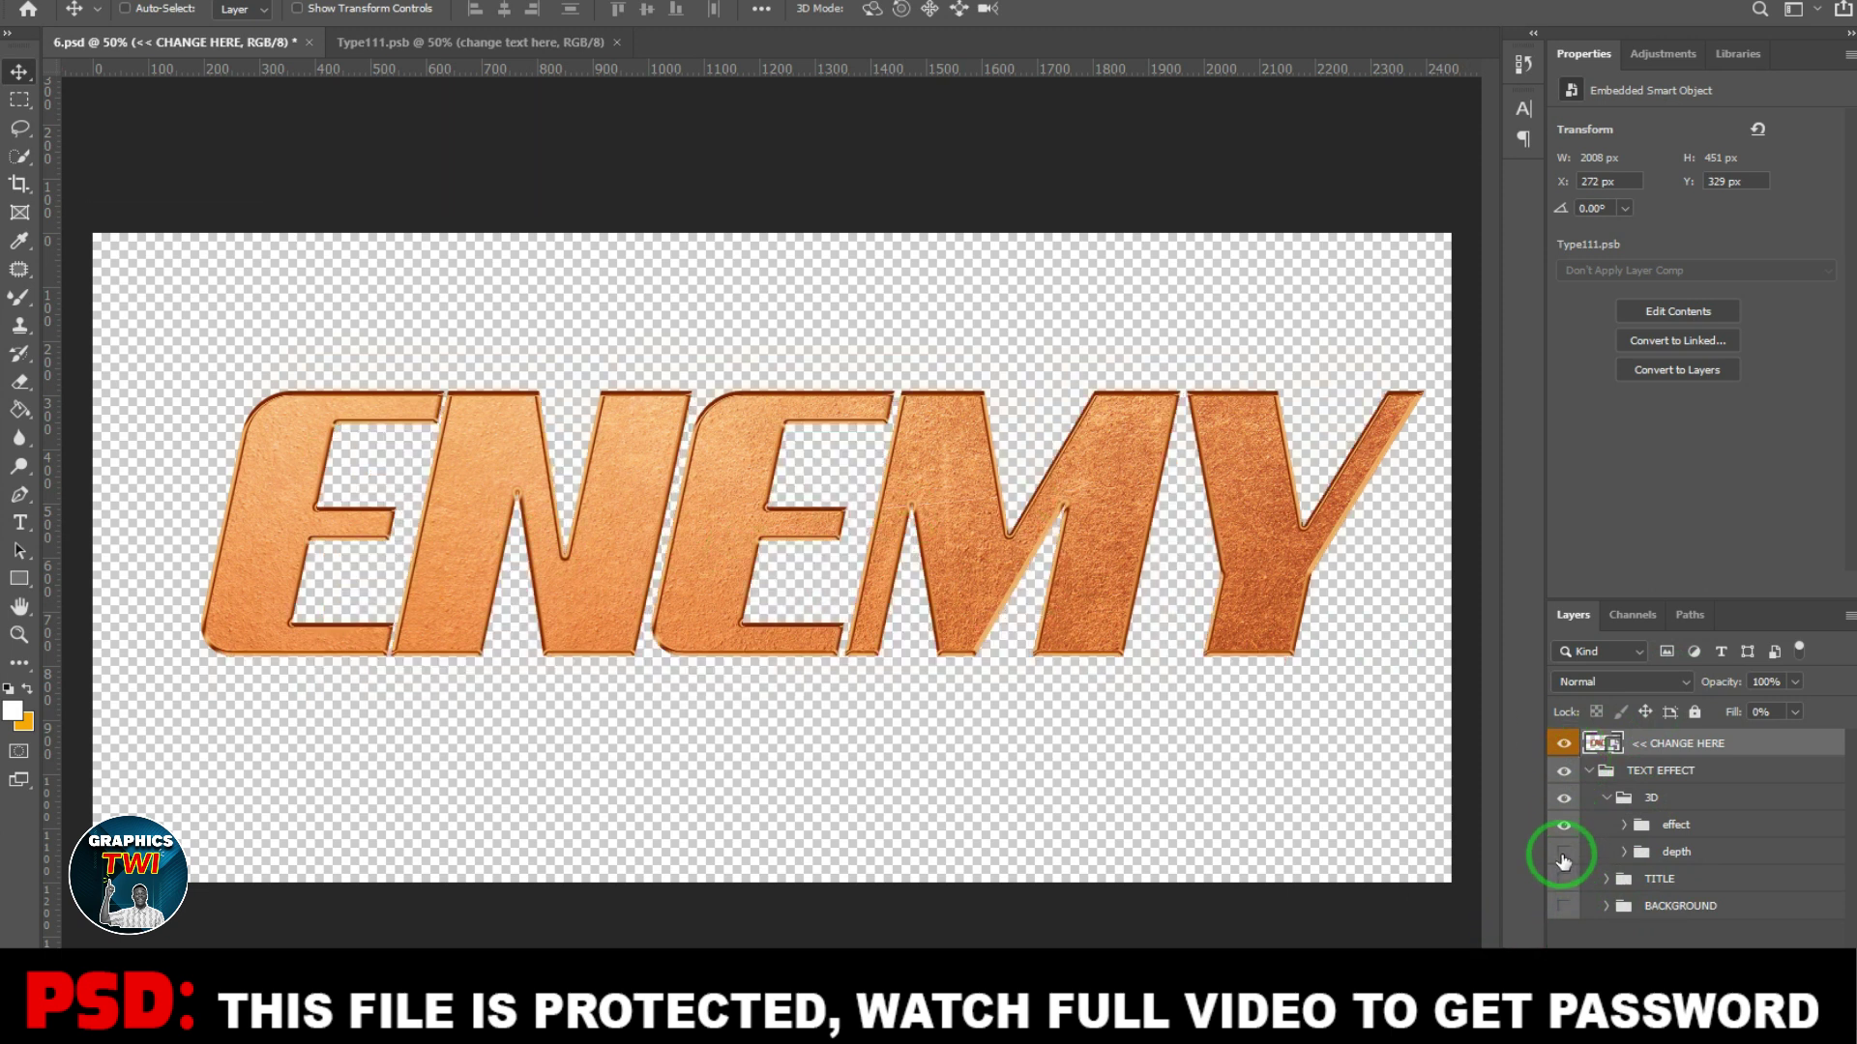
{"action": "left_click", "coordinate": [1564, 853]}
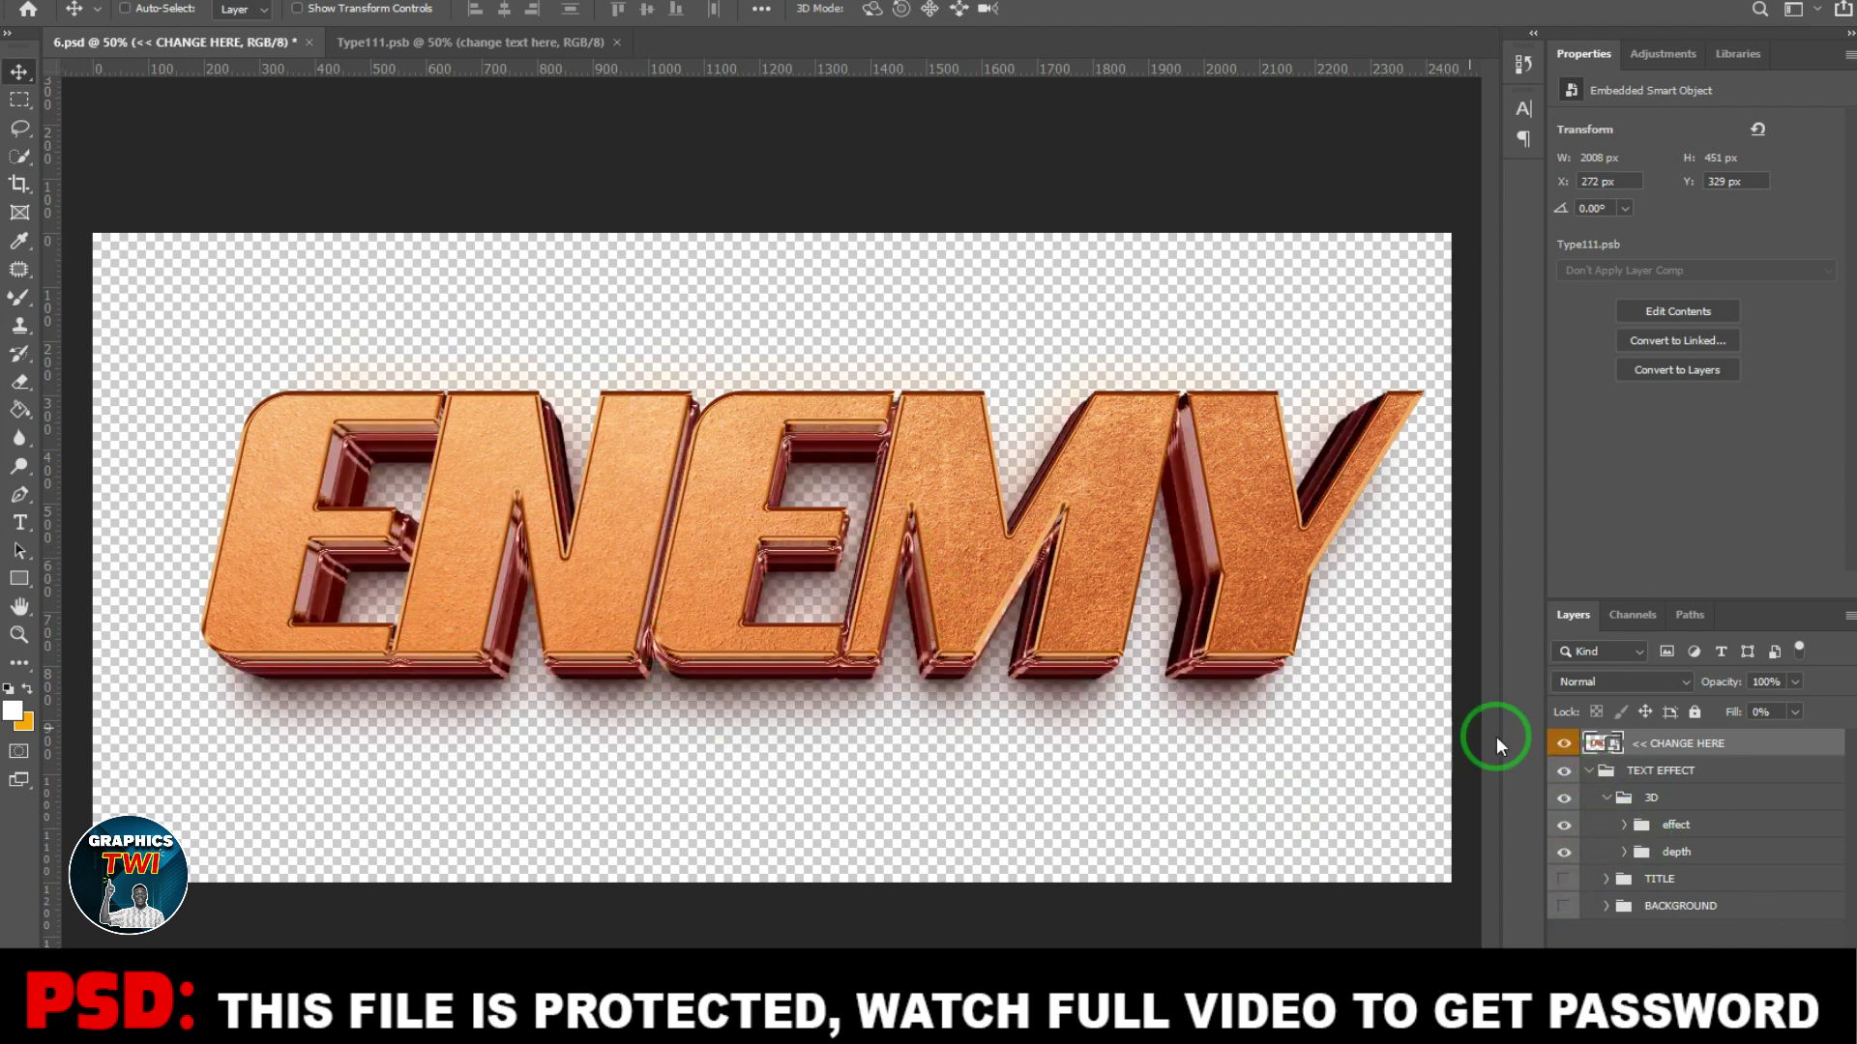
{"action": "left_click", "coordinate": [1621, 855]}
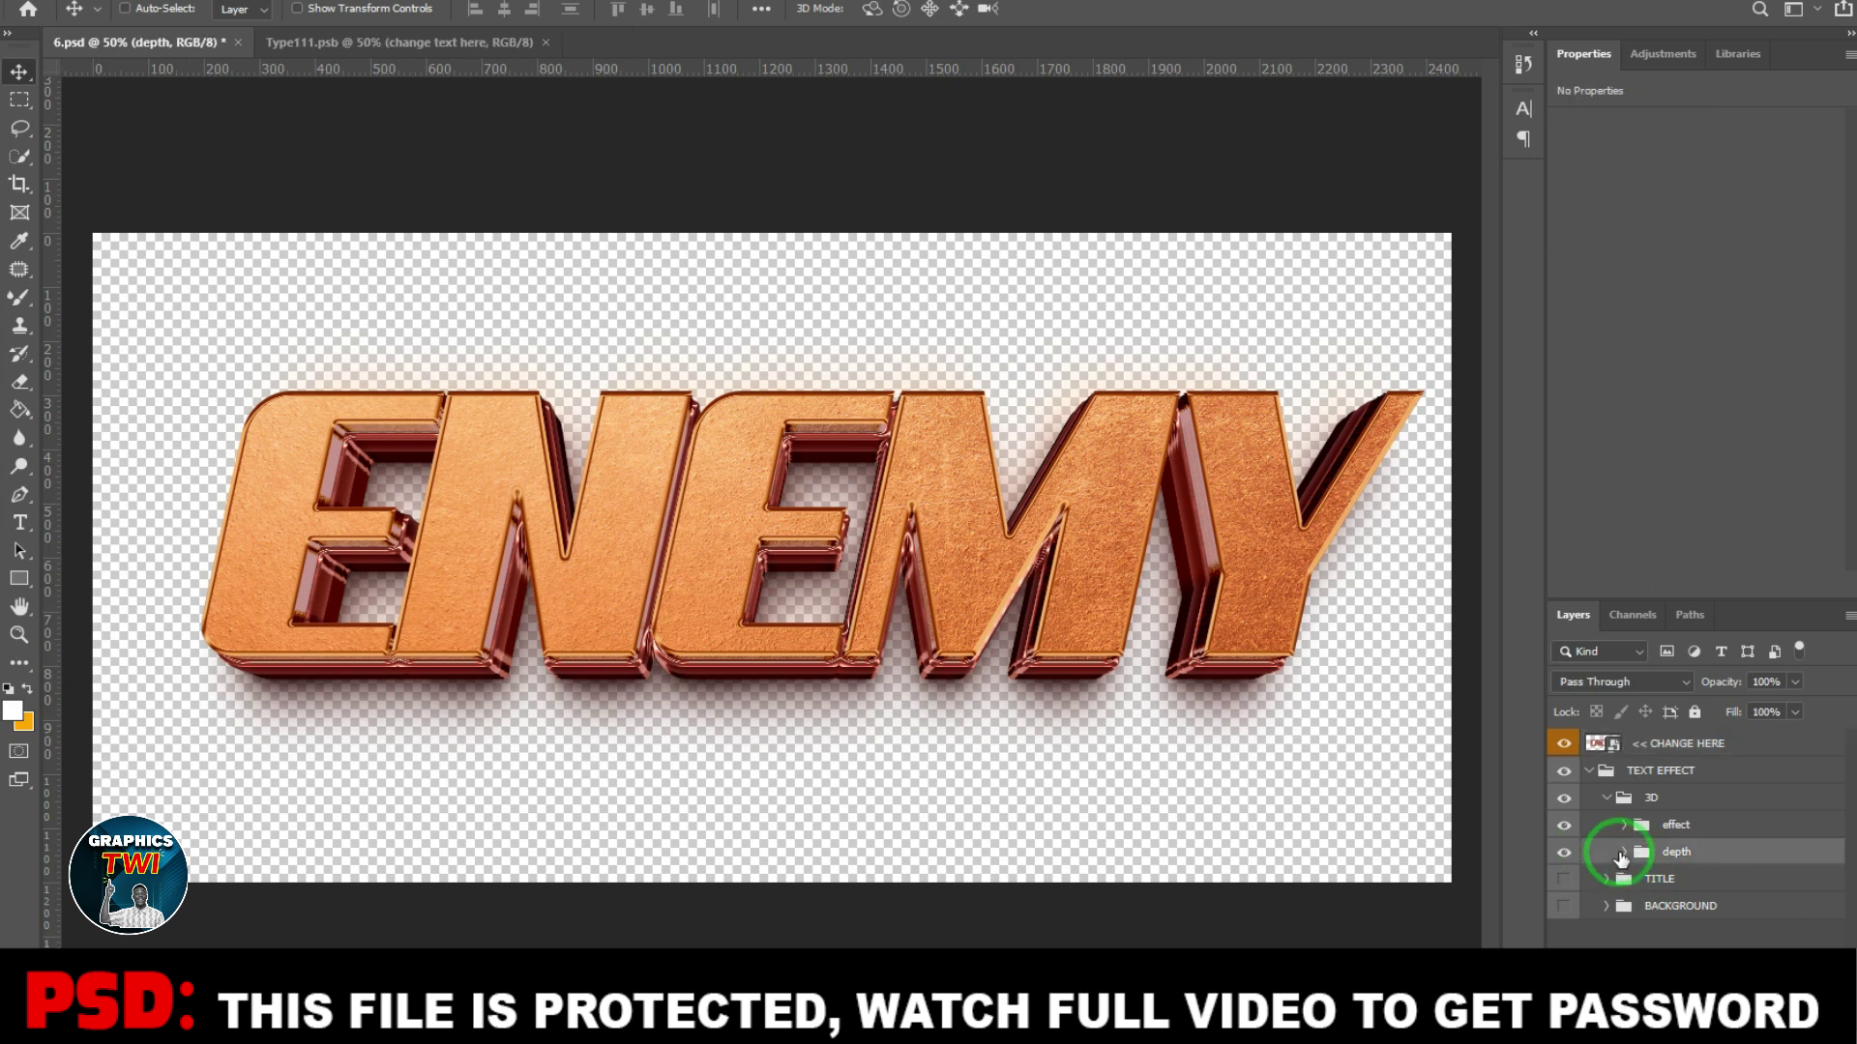
{"action": "left_click", "coordinate": [1621, 855]}
{"action": "scroll", "coordinate": [1634, 870], "scroll_direction": "down", "scroll_amount": 1}
{"action": "left_click", "coordinate": [1563, 934]}
{"action": "left_click", "coordinate": [654, 511]}
{"action": "left_click_drag", "start_coordinate": [605, 608], "coordinate": [1073, 638]}
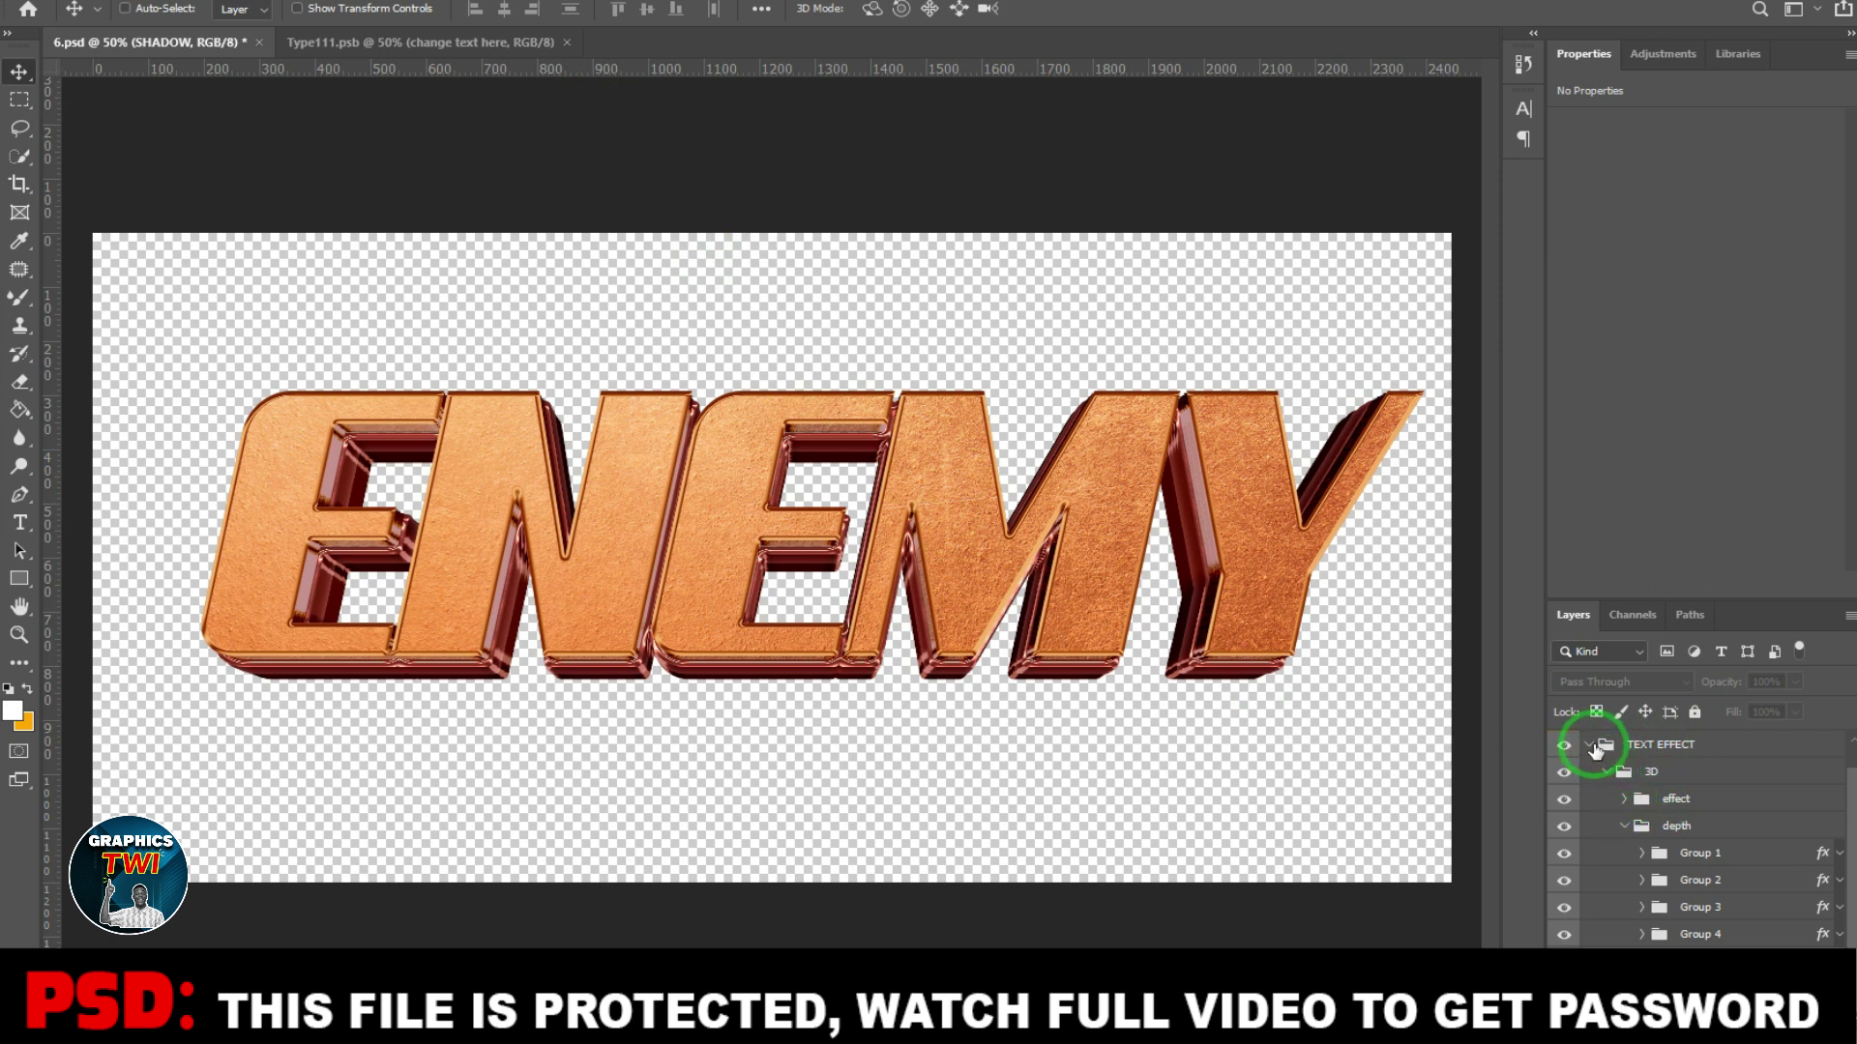
{"action": "left_click", "coordinate": [1594, 747]}
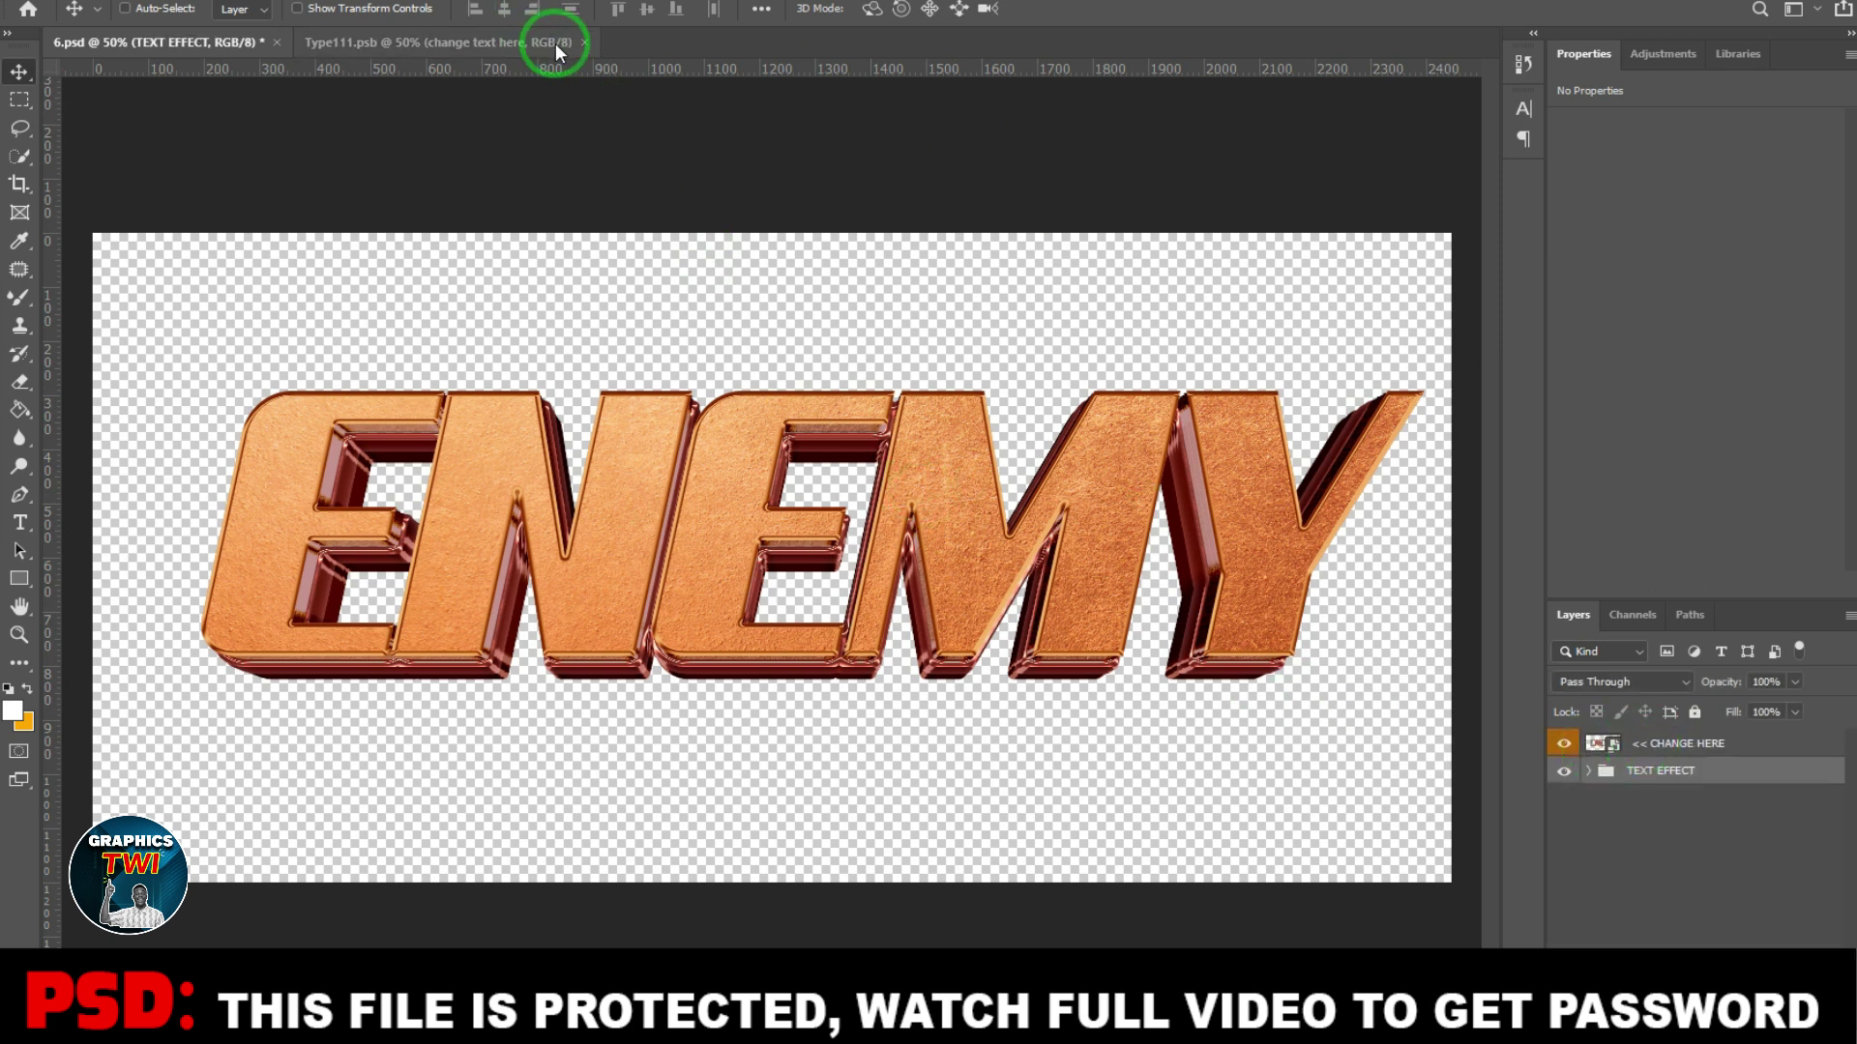
Step: Close Type111.psb and 6.psd without saving changes
{"action": "left_click", "coordinate": [585, 42]}
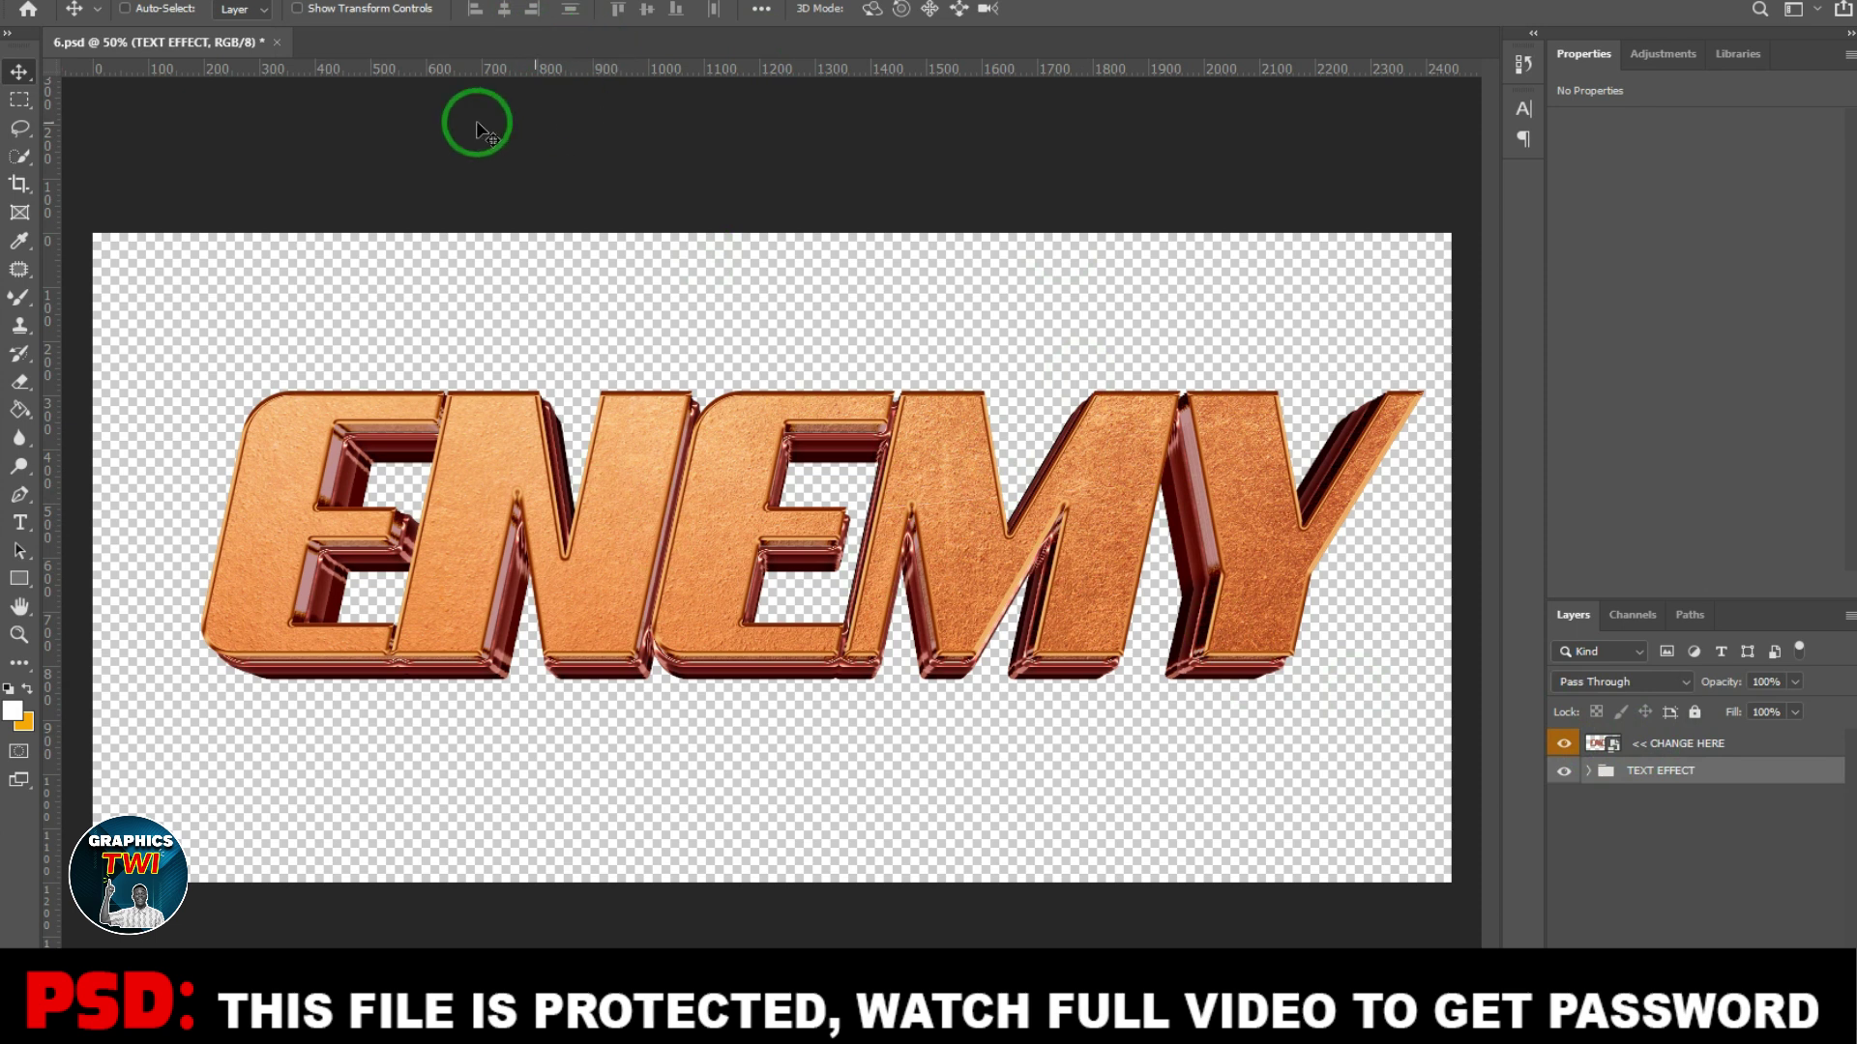
{"action": "left_click", "coordinate": [278, 42]}
{"action": "left_click", "coordinate": [917, 385]}
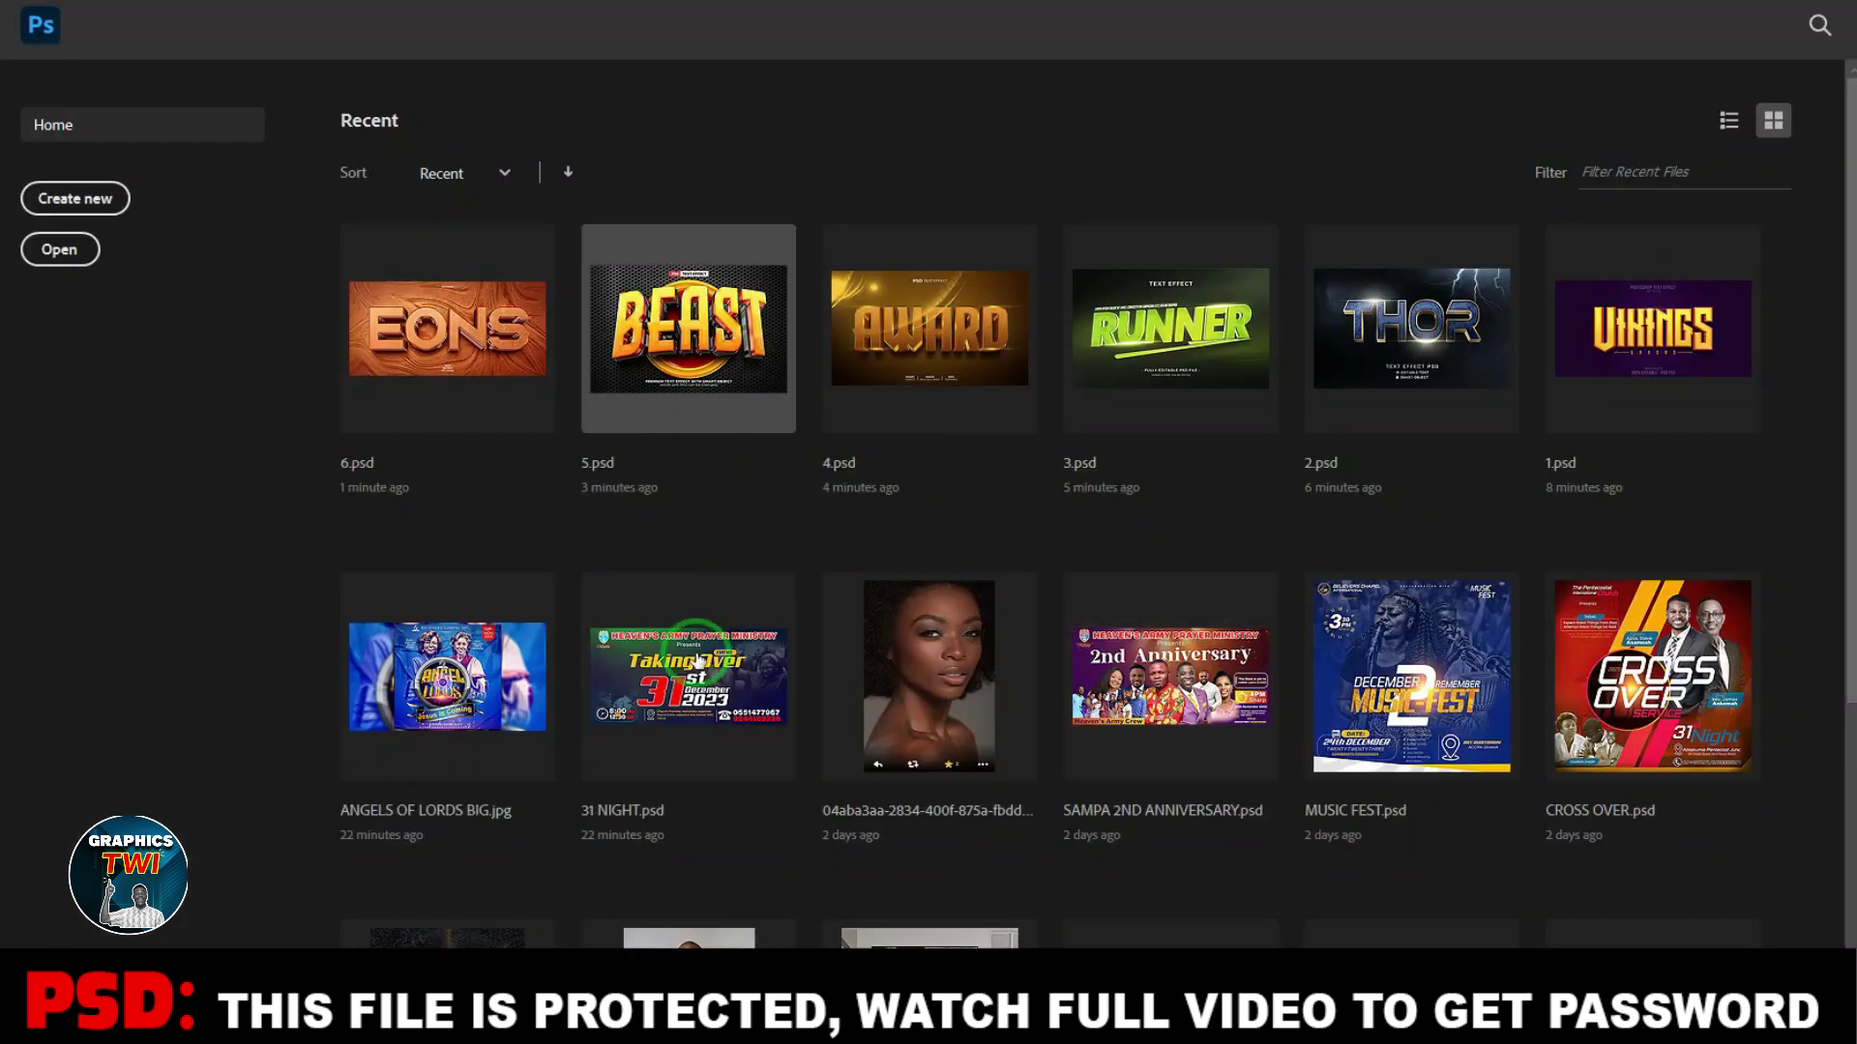
{"action": "left_click", "coordinate": [268, 923]}
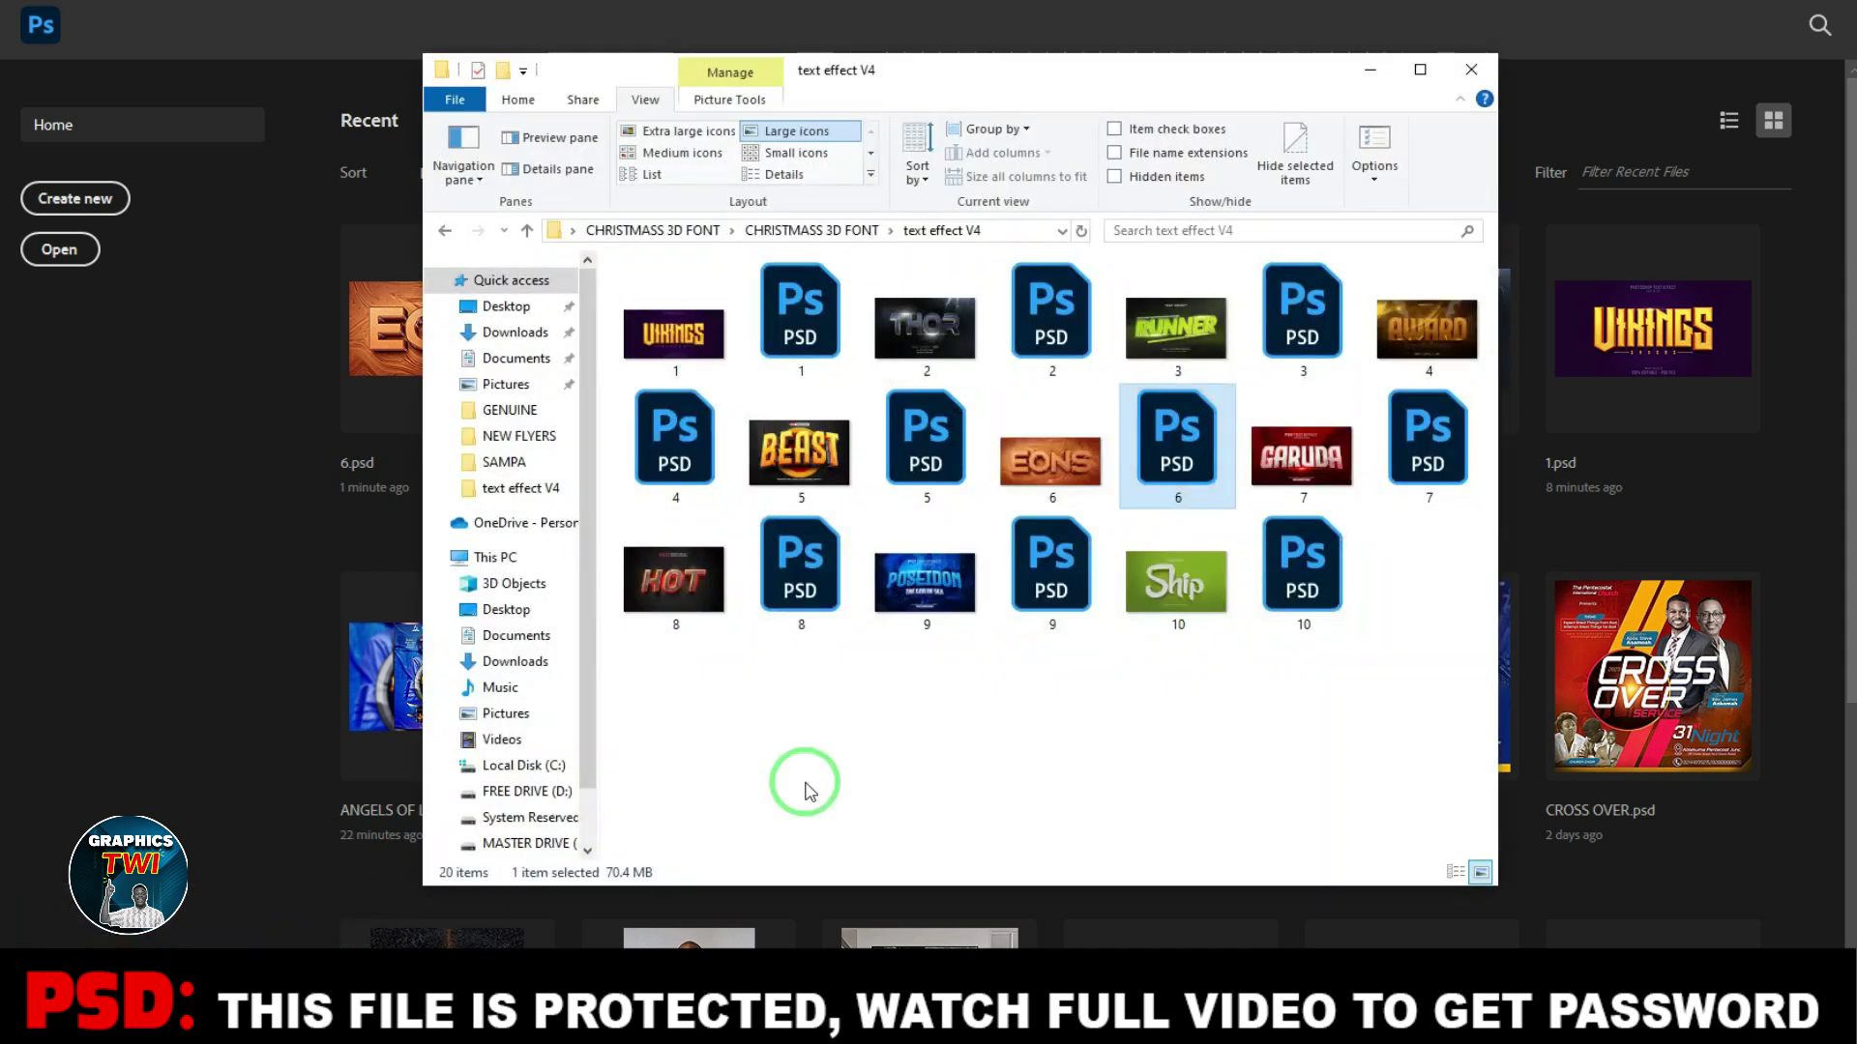
{"action": "double_click", "coordinate": [1196, 597]}
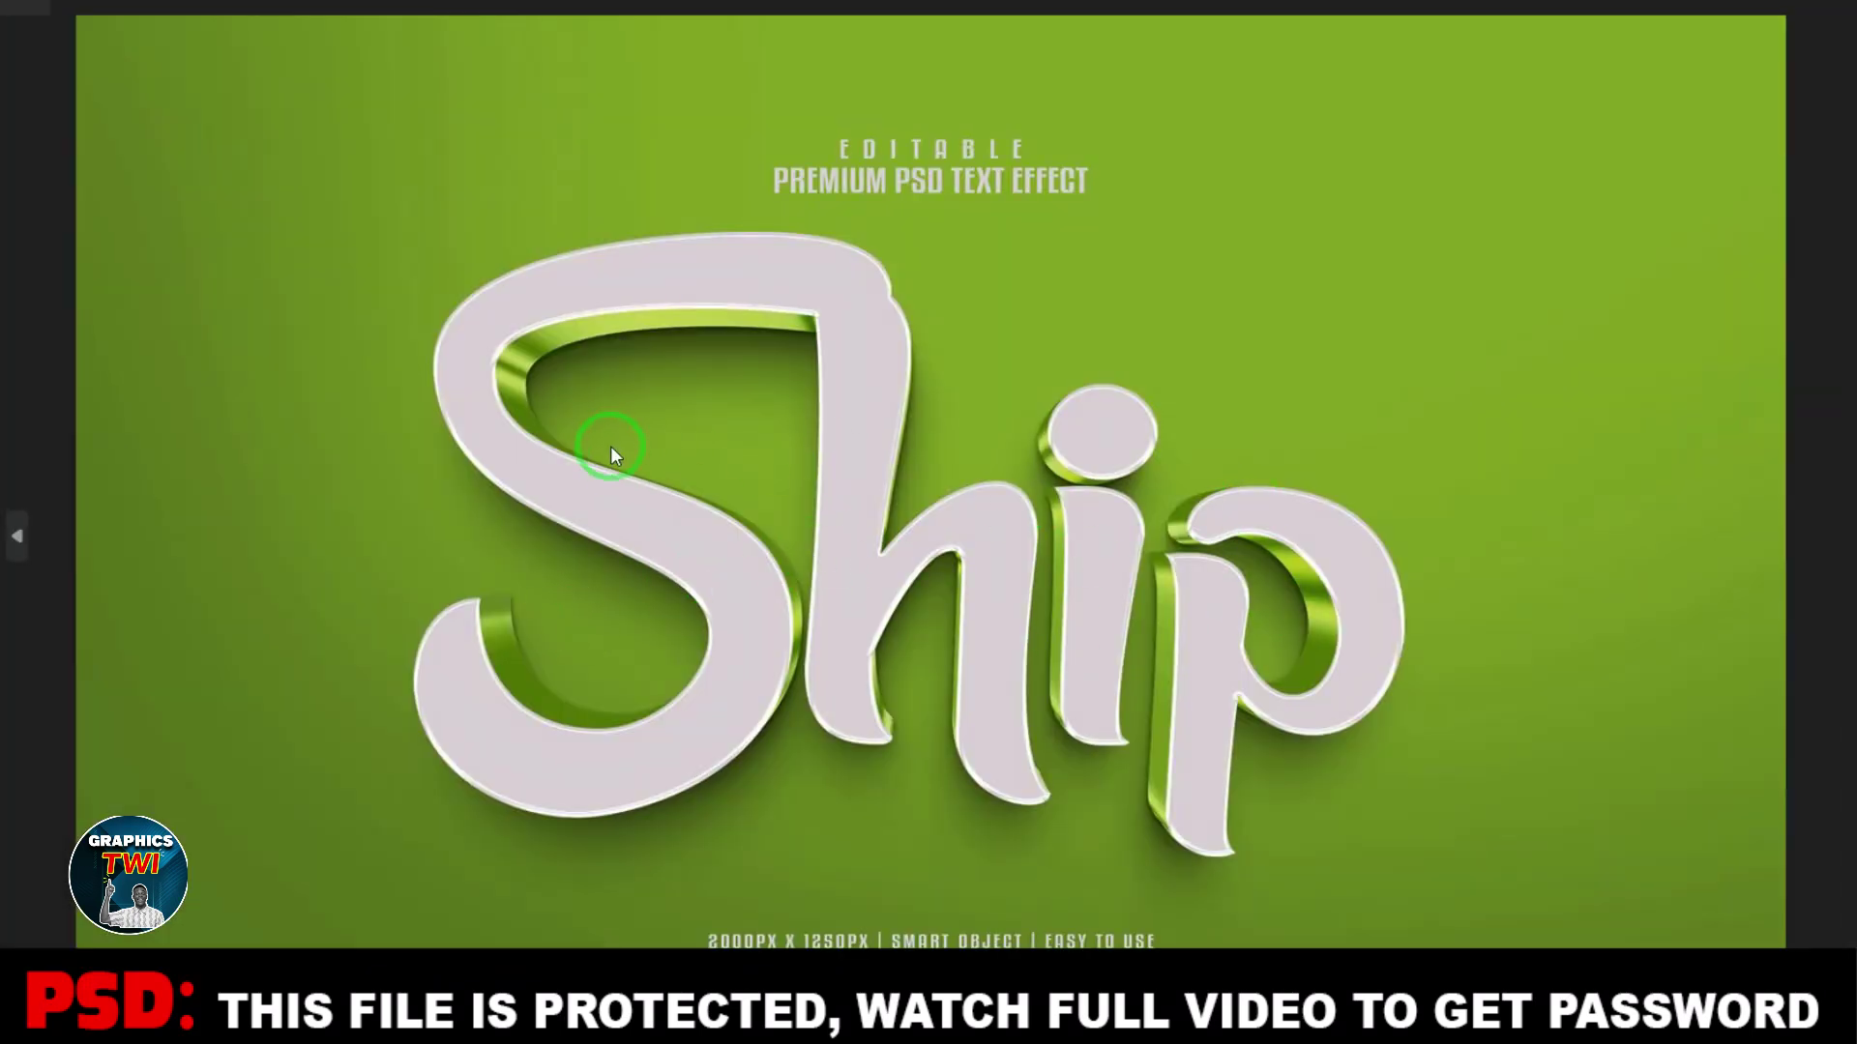
{"action": "left_click", "coordinate": [1833, 17]}
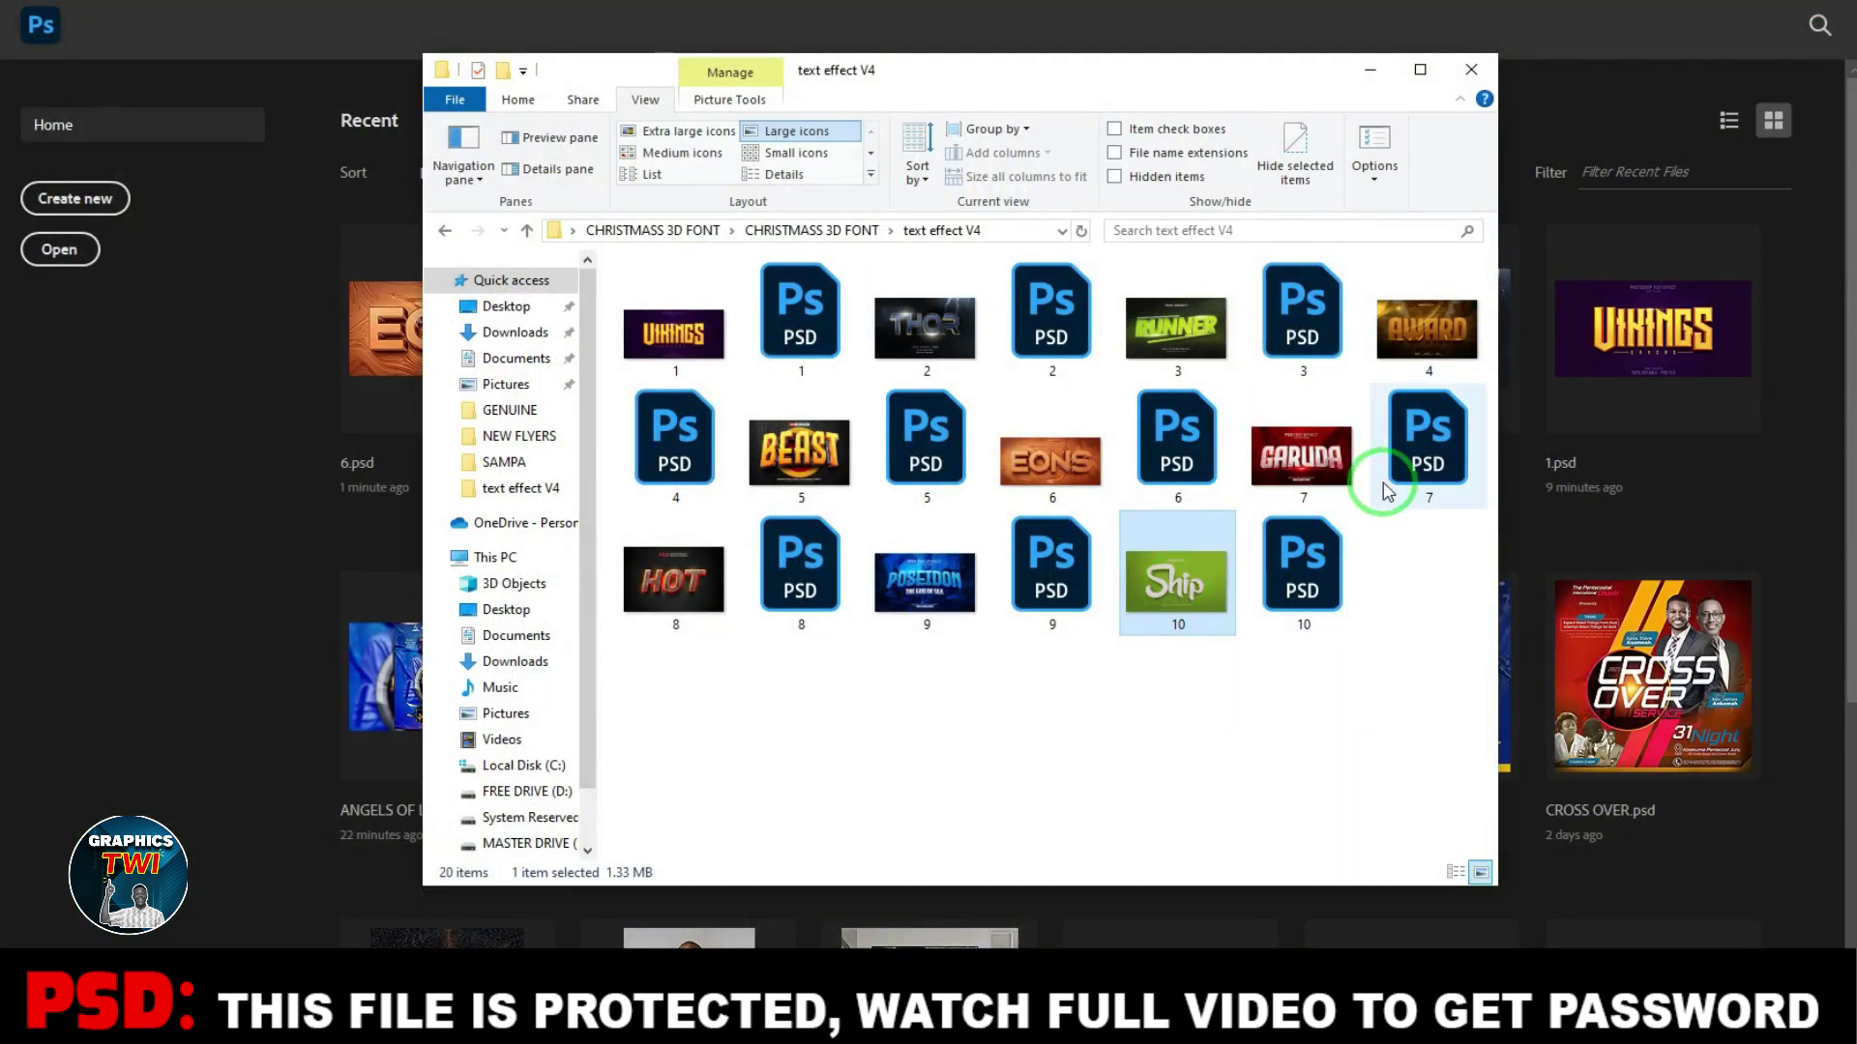
{"action": "double_click", "coordinate": [680, 581]}
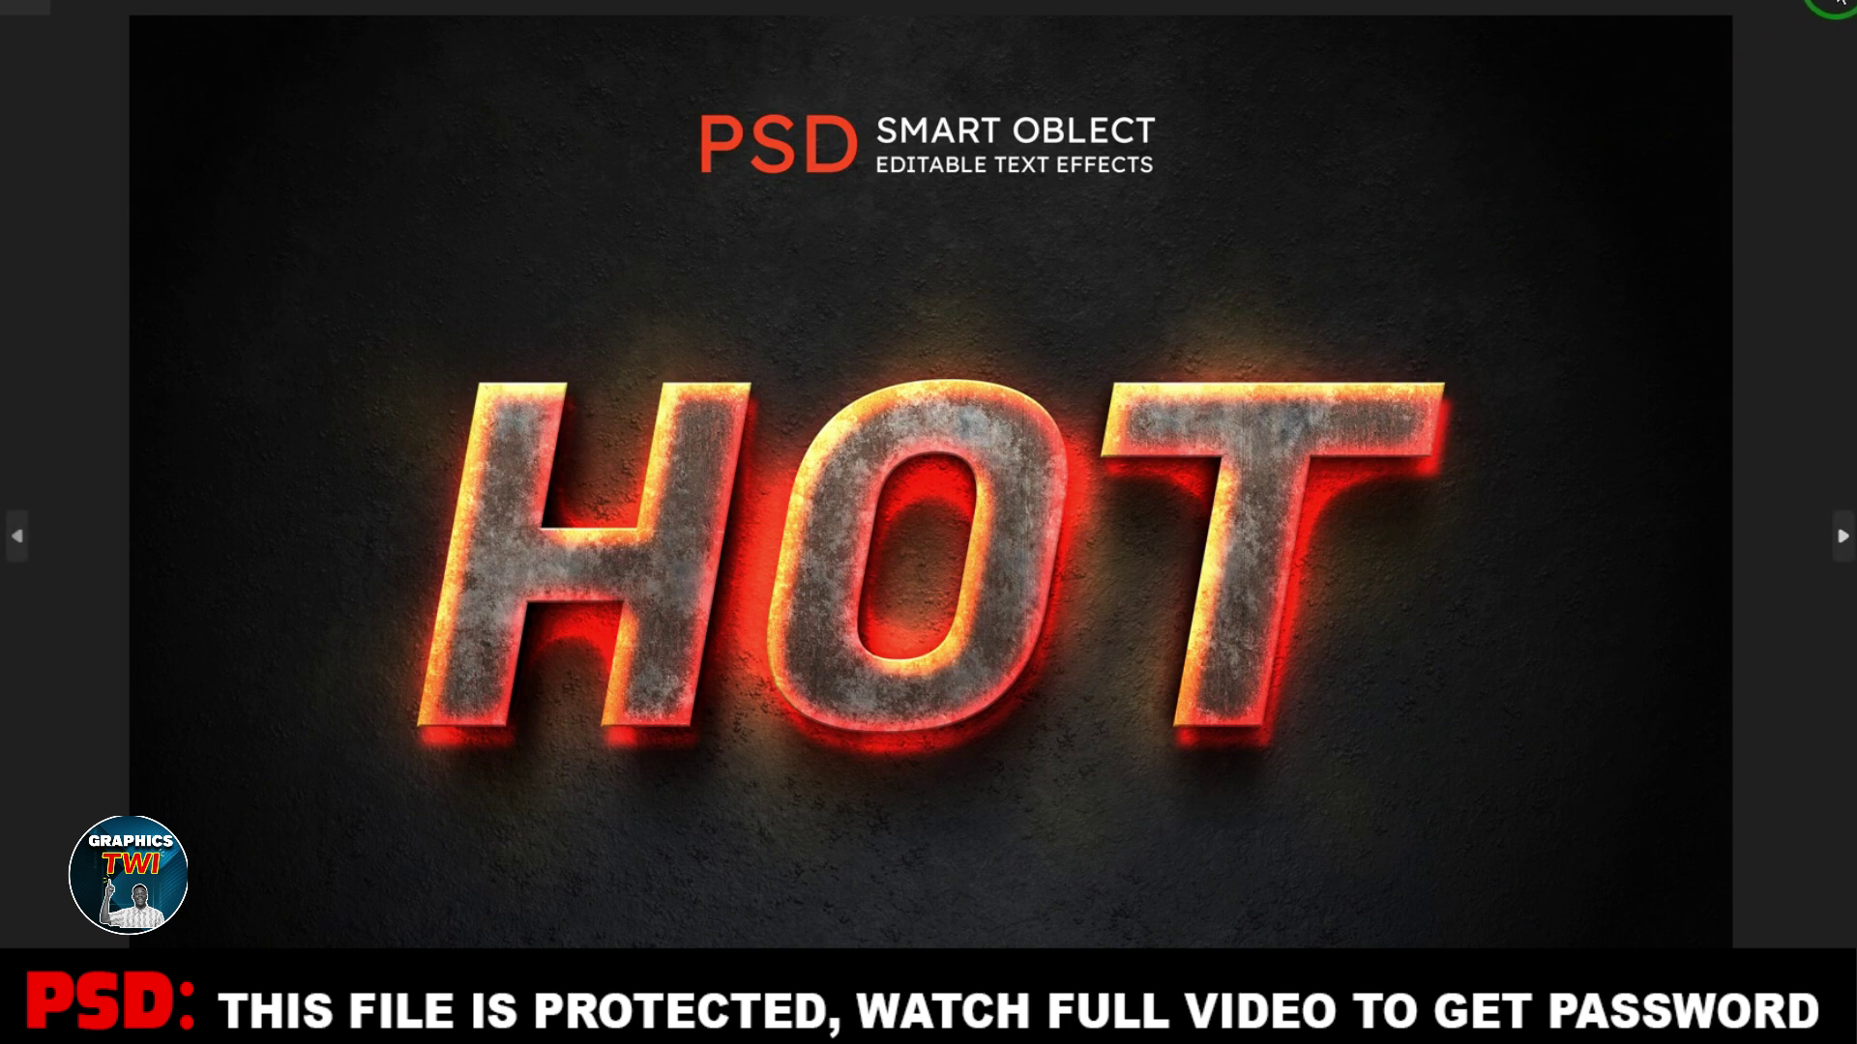
{"action": "left_click", "coordinate": [1833, 13]}
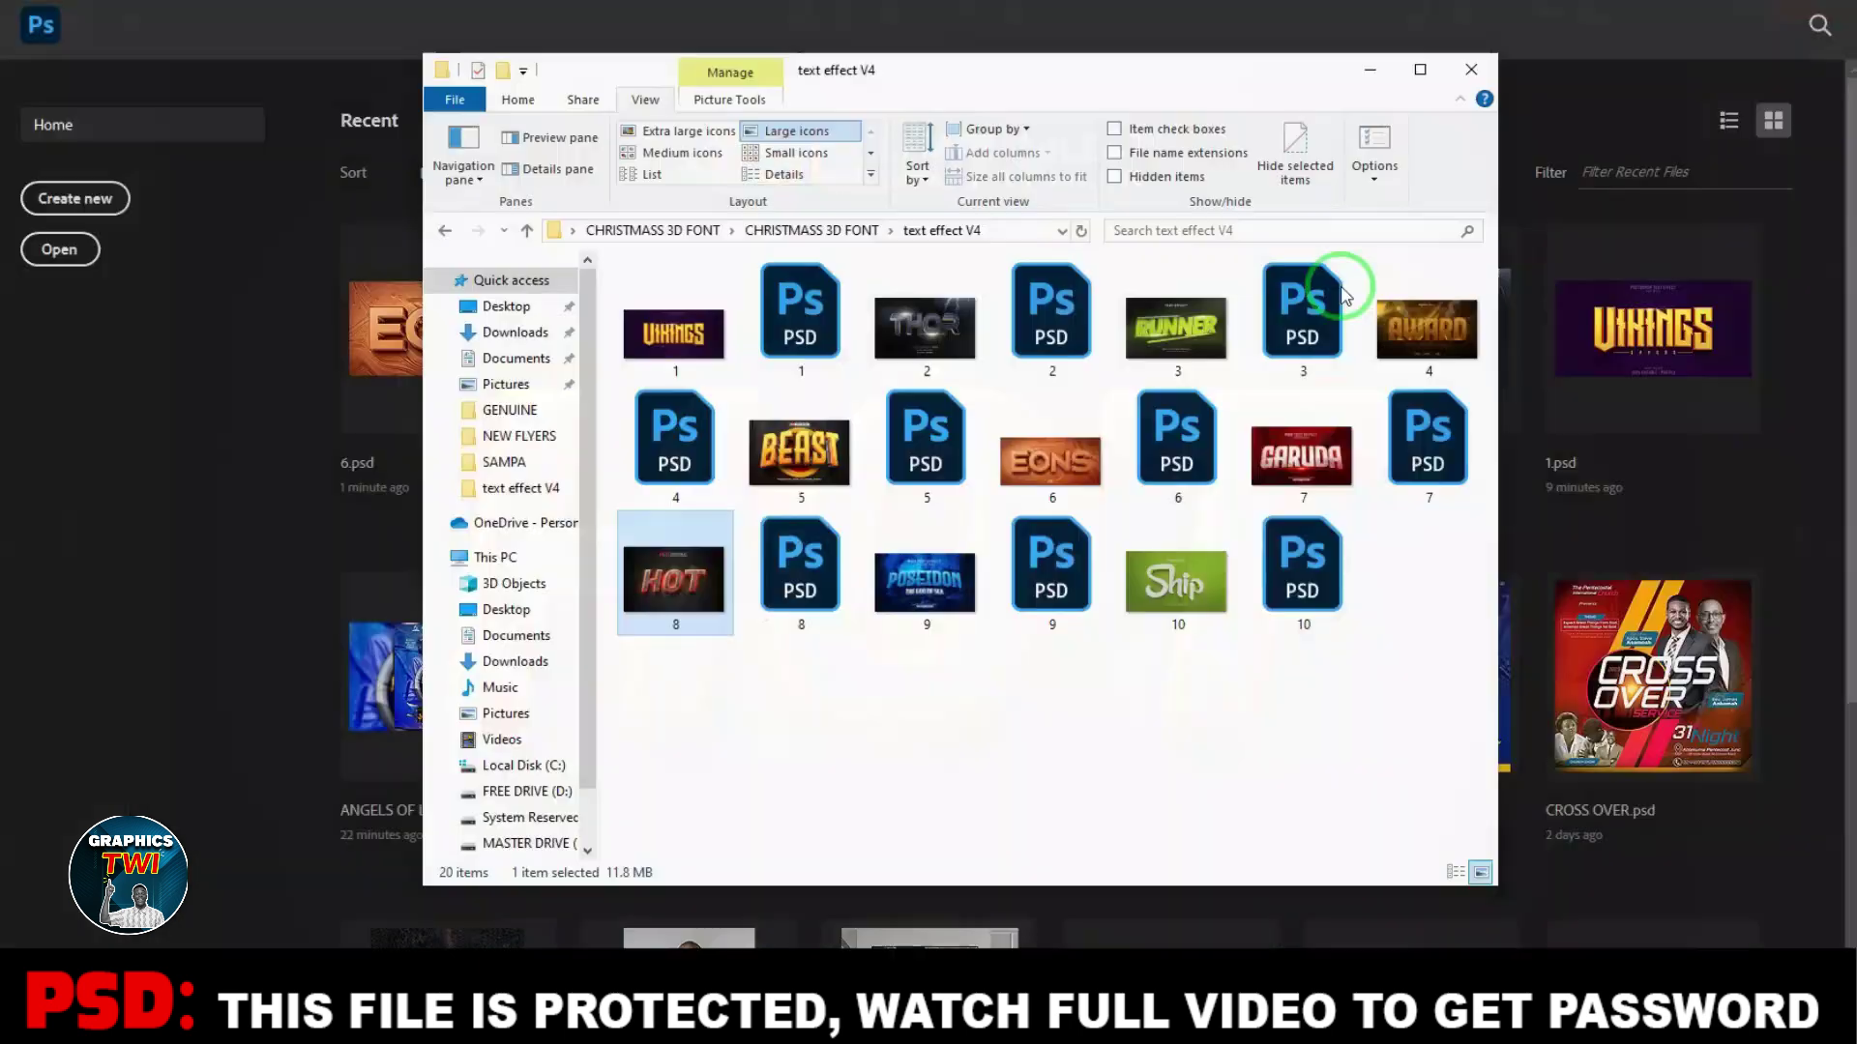
{"action": "left_click", "coordinate": [915, 578]}
{"action": "double_click", "coordinate": [915, 578]}
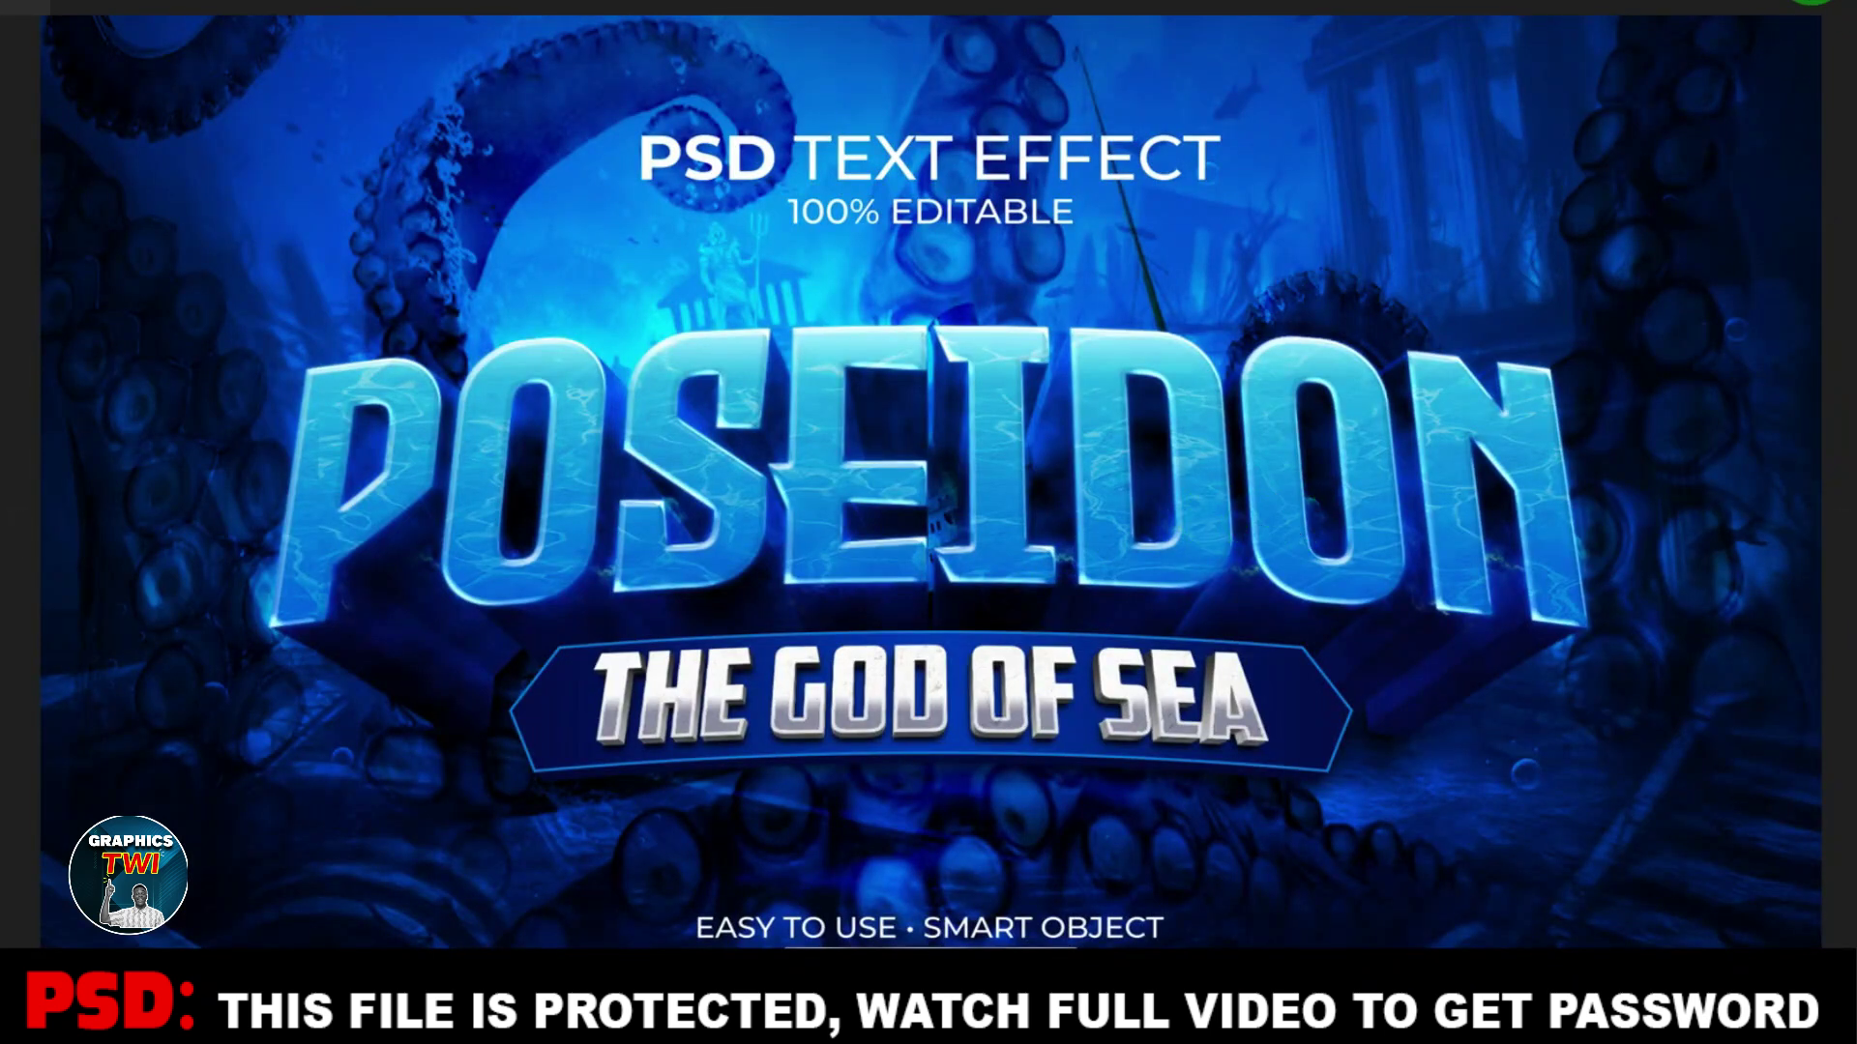
{"action": "left_click", "coordinate": [1833, 13]}
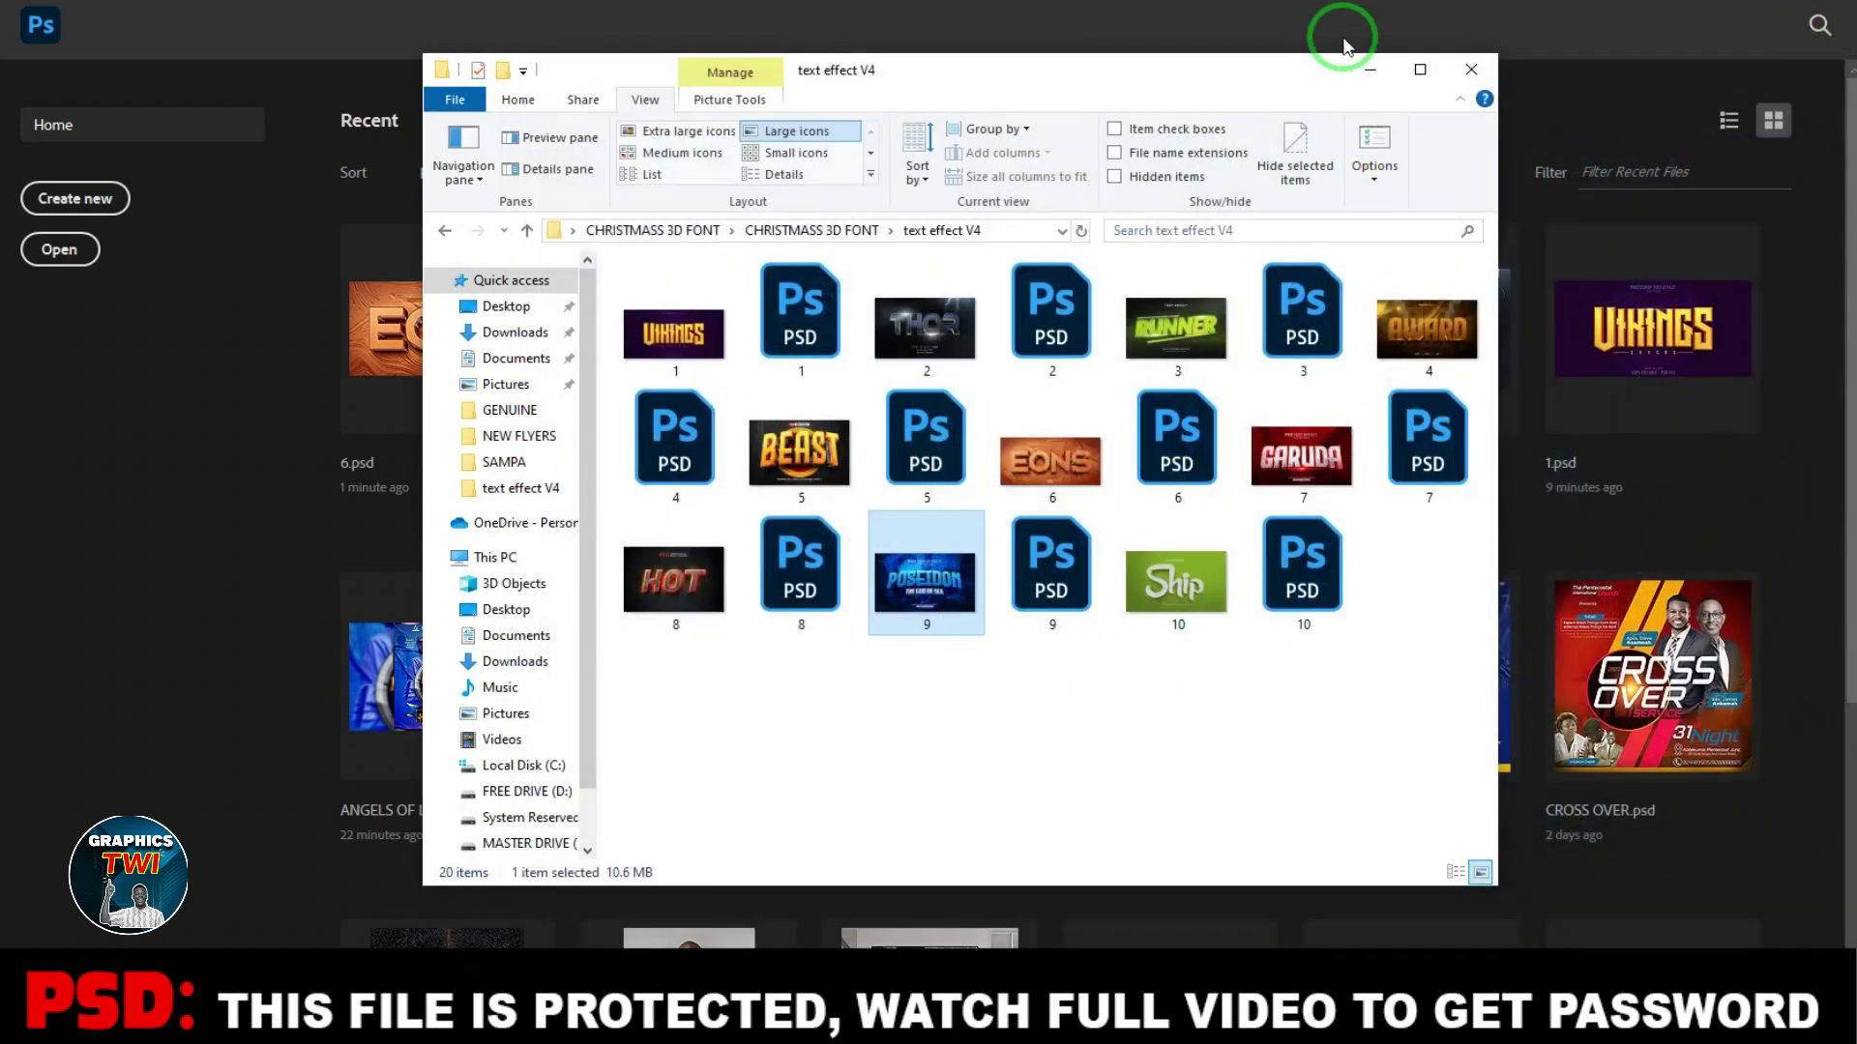
{"action": "left_click", "coordinate": [1370, 70]}
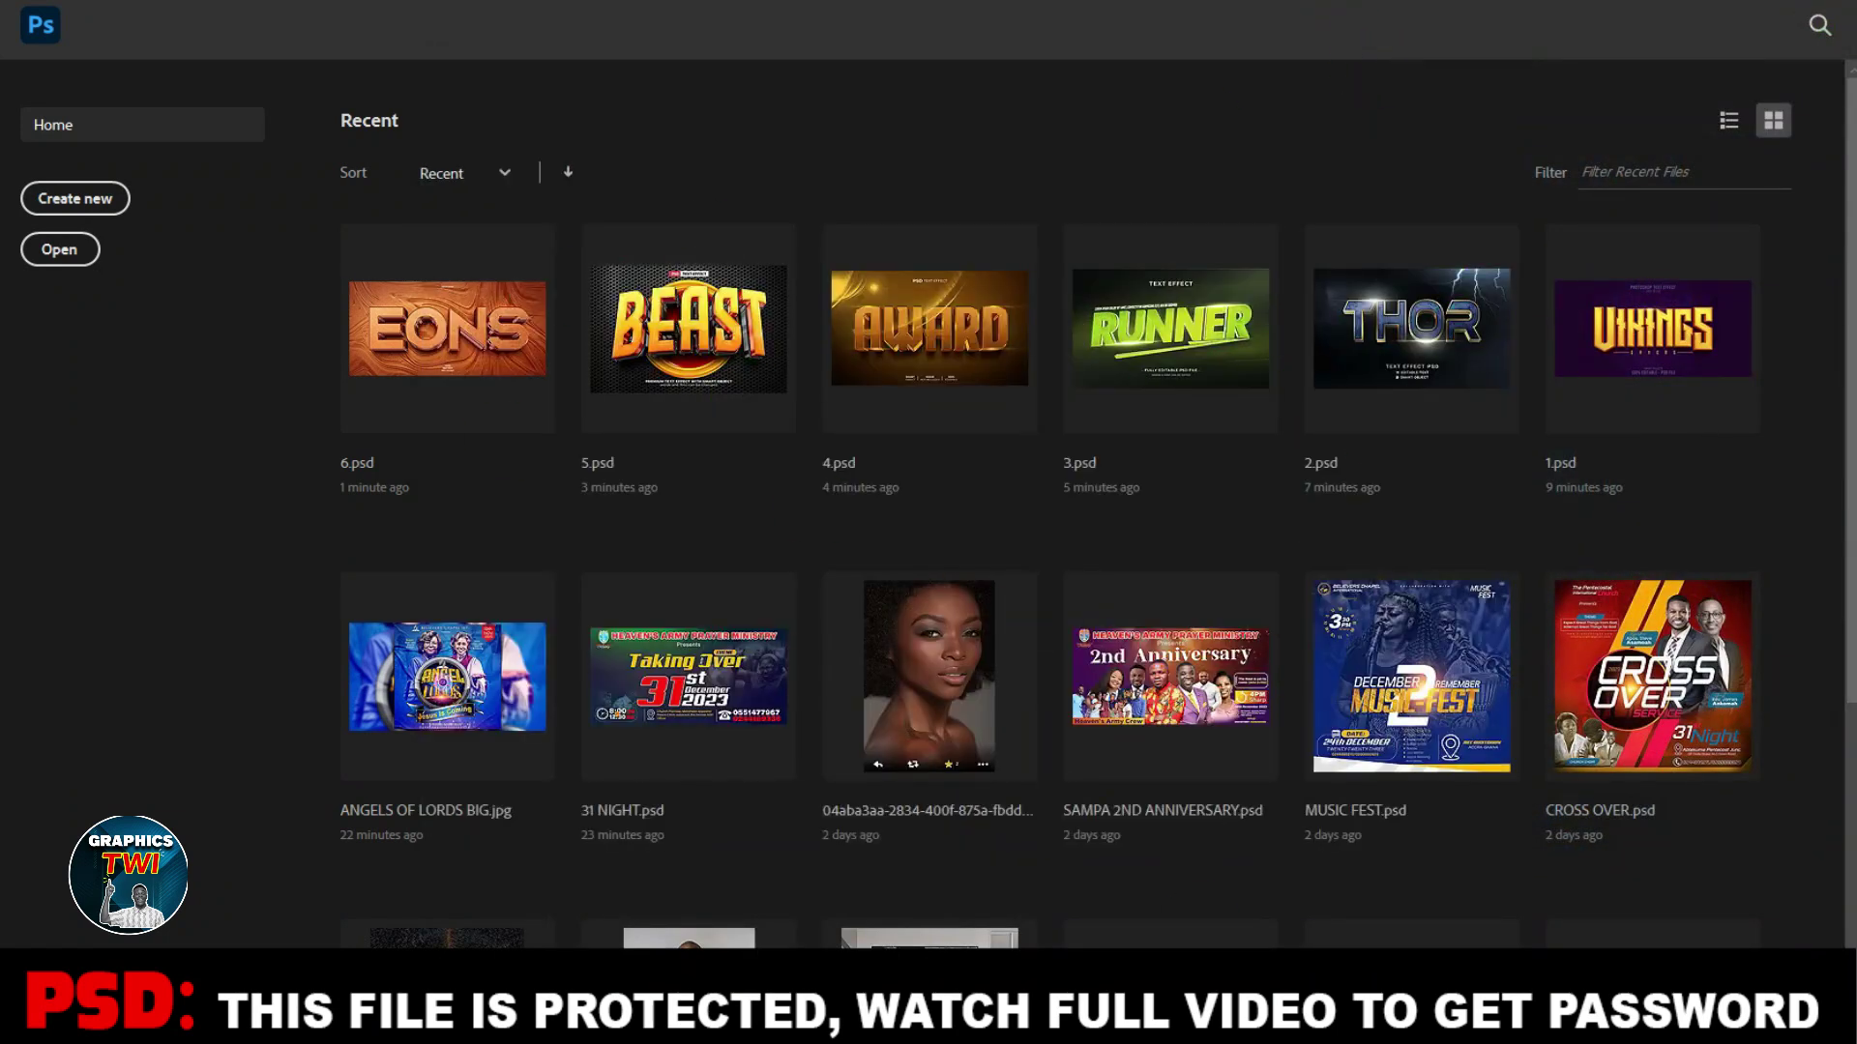
{"action": "right_click", "coordinate": [1547, 1025]}
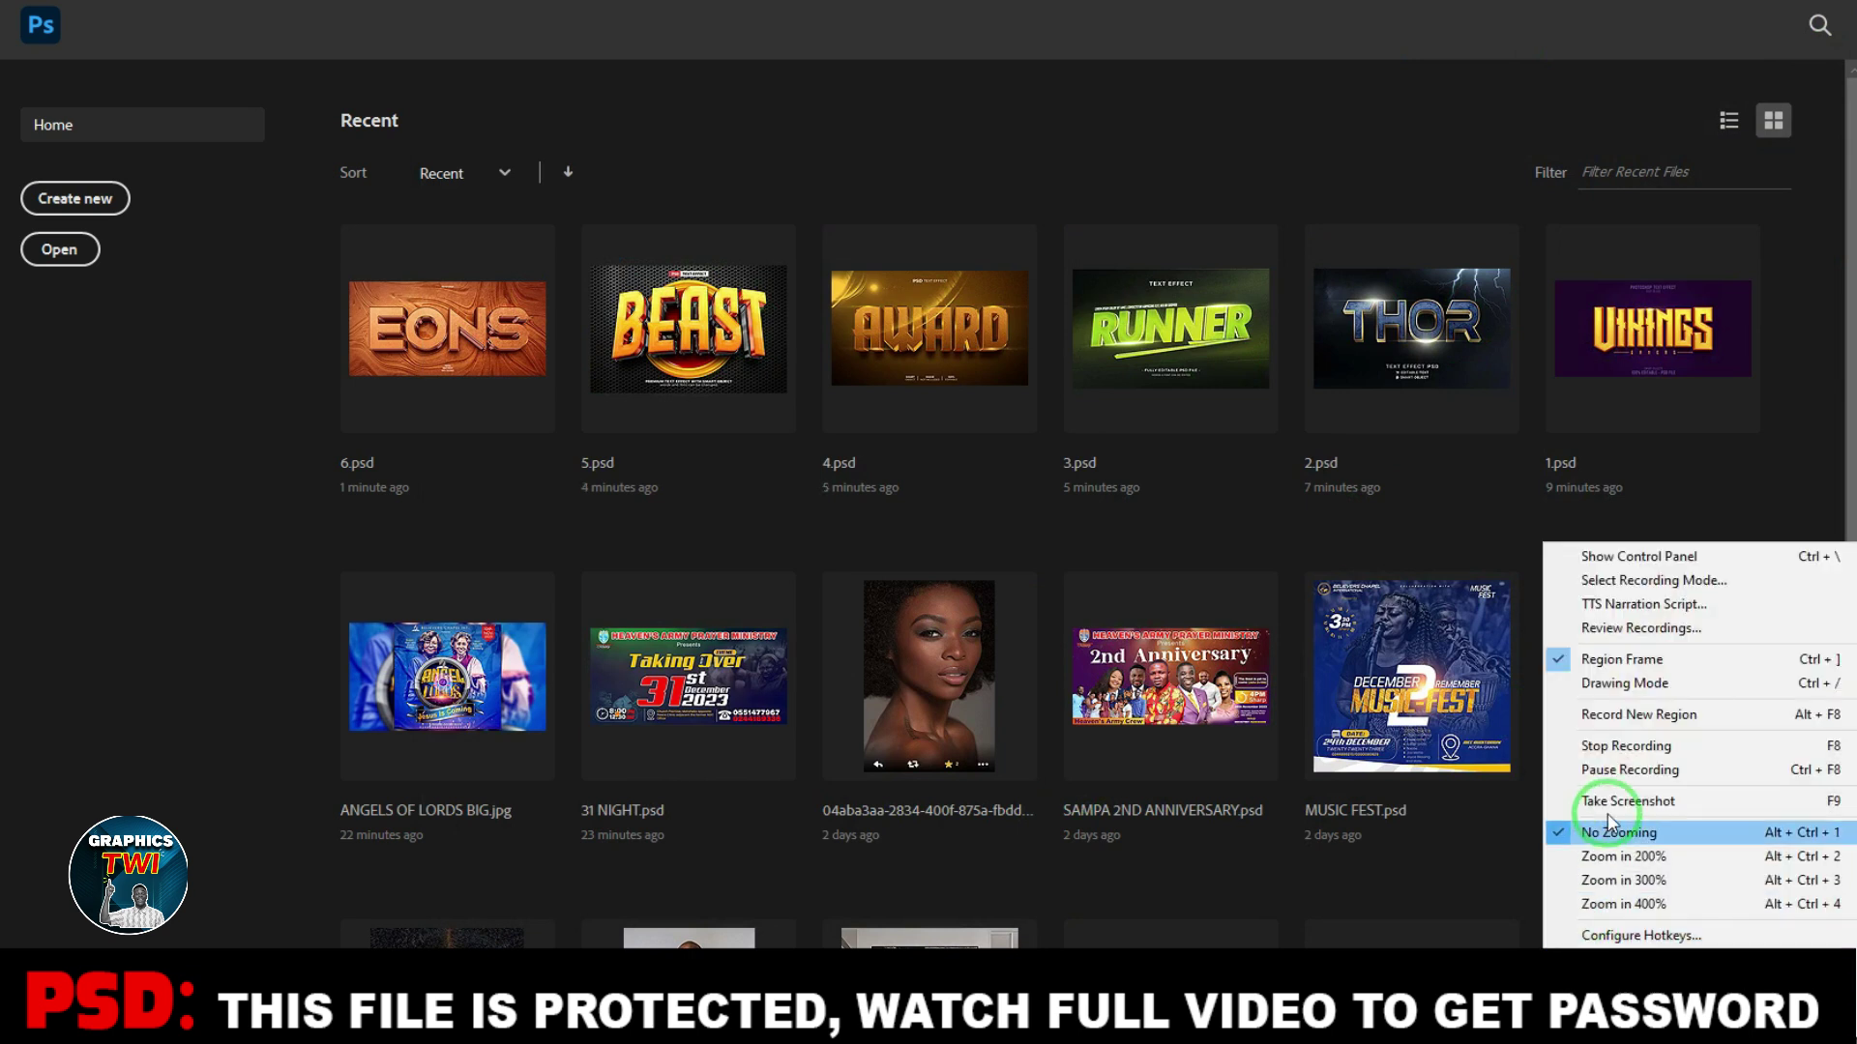